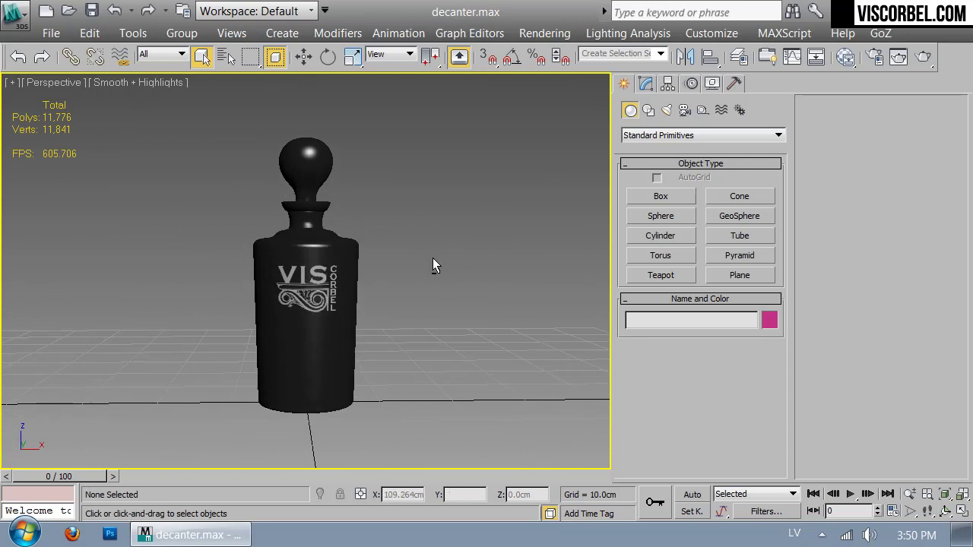
- Create a VRayPhysicalCamera in the Top view aimed at the decanter, about 67.5 cm from its target, and look through it
left_click(683, 111)
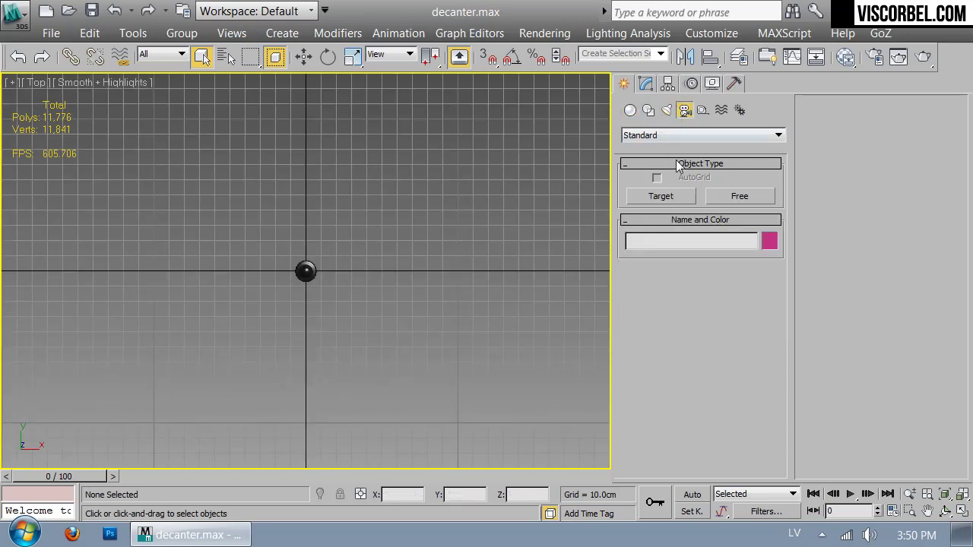
left_click(669, 136)
left_click(648, 157)
left_click(742, 197)
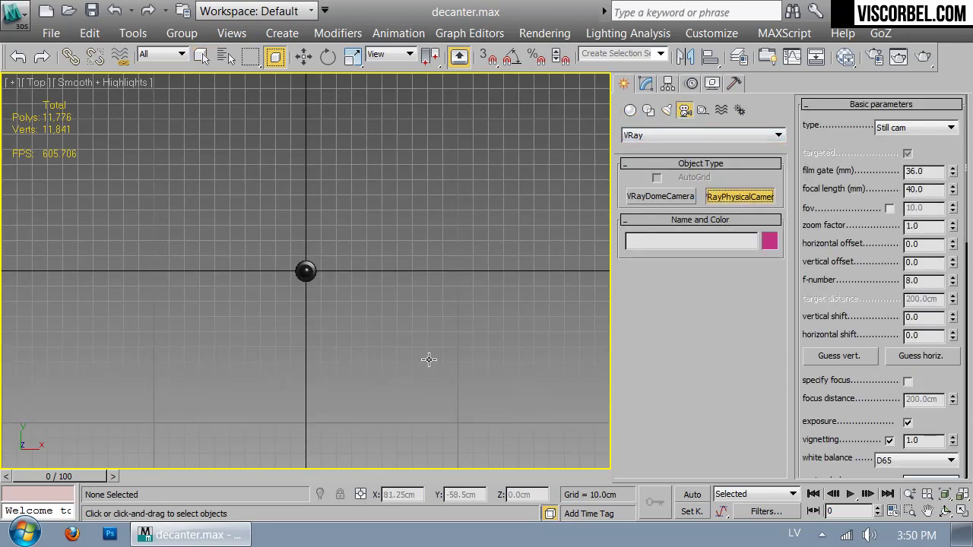
key("F3")
left_click_drag(313, 354, 311, 205)
key("c")
key("F3")
- Reposition the camera by walking through its view until the whole decanter is framed closely
scroll(343, 152, "down", 3)
mouse_move(358, 304)
middle_mouse_down()
mouse_move(371, 318)
mouse_move(353, 328)
middle_mouse_up()
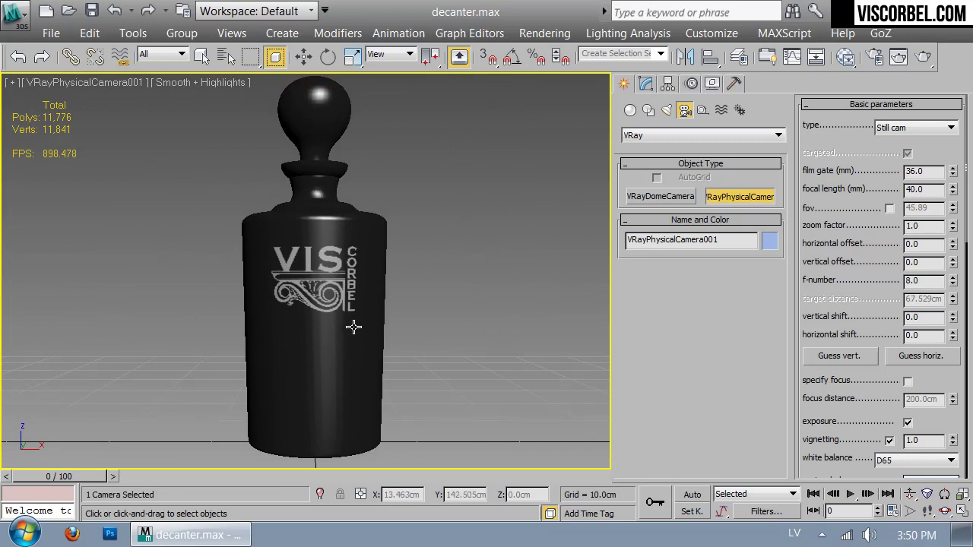
key("Up")
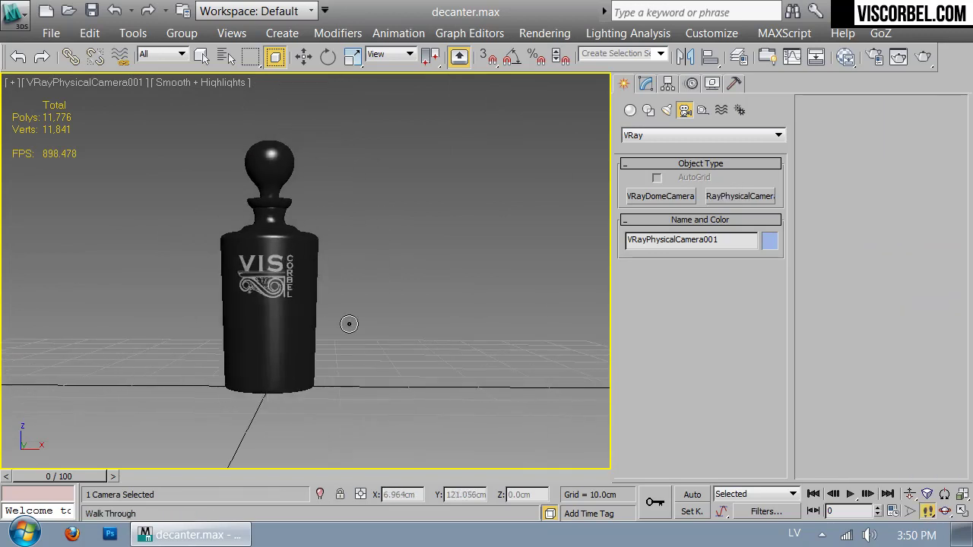
key("Down")
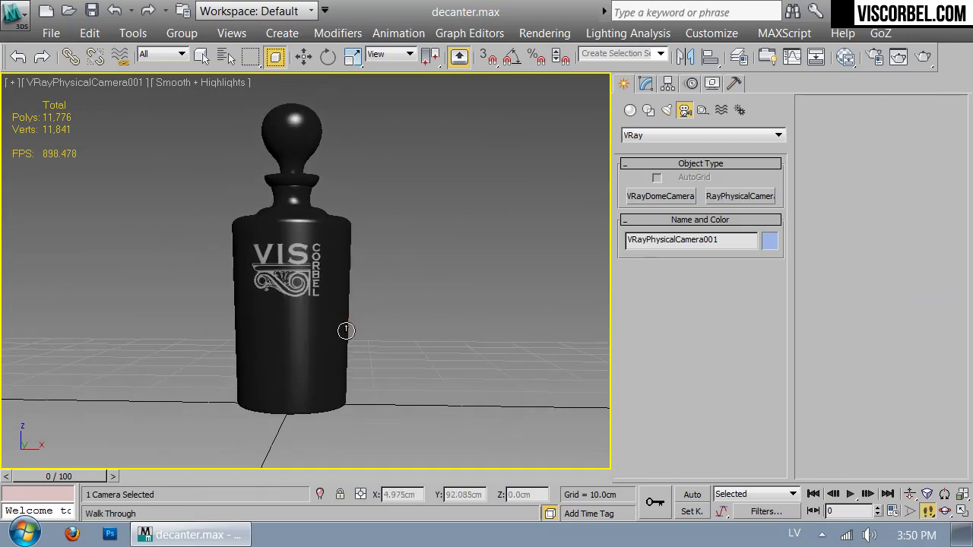
key("Up")
key("Left")
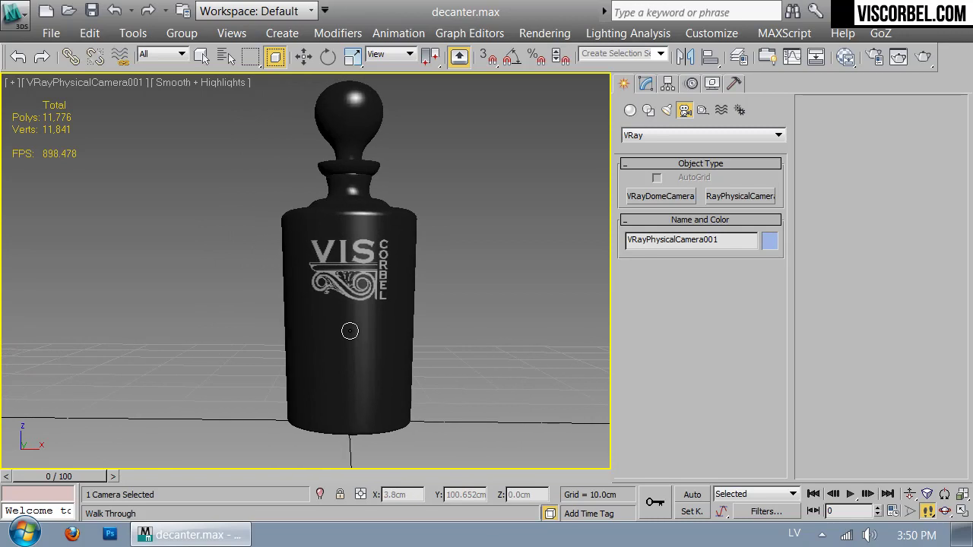
right_click(353, 279)
- In the Top view, align both the camera and its target to the world X origin with Move Transform Type-In
key("t")
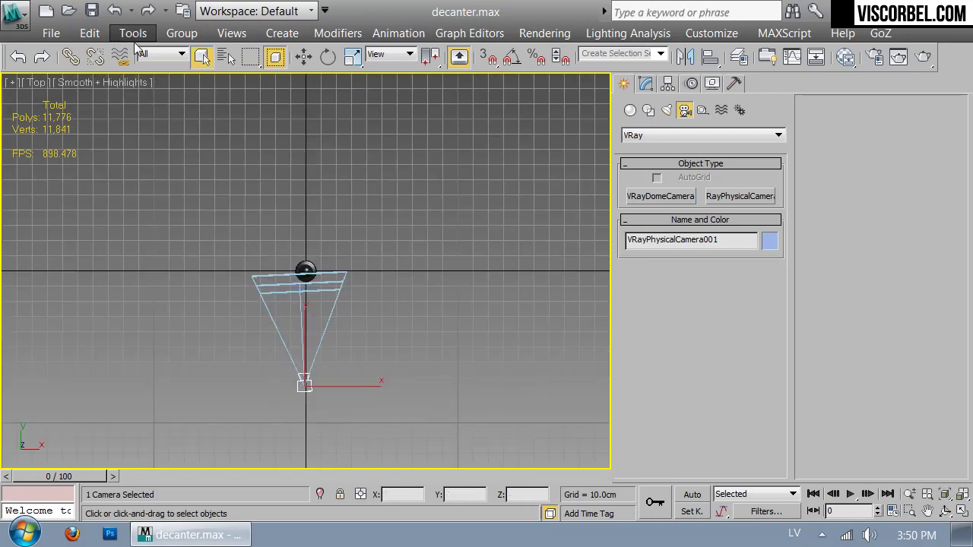
right_click(297, 58)
left_click_drag(939, 375, 454, 135)
scroll(122, 314, "up", 5)
middle_click_drag(165, 245, 171, 260)
left_click(301, 203)
right_click(548, 180)
left_click(309, 409)
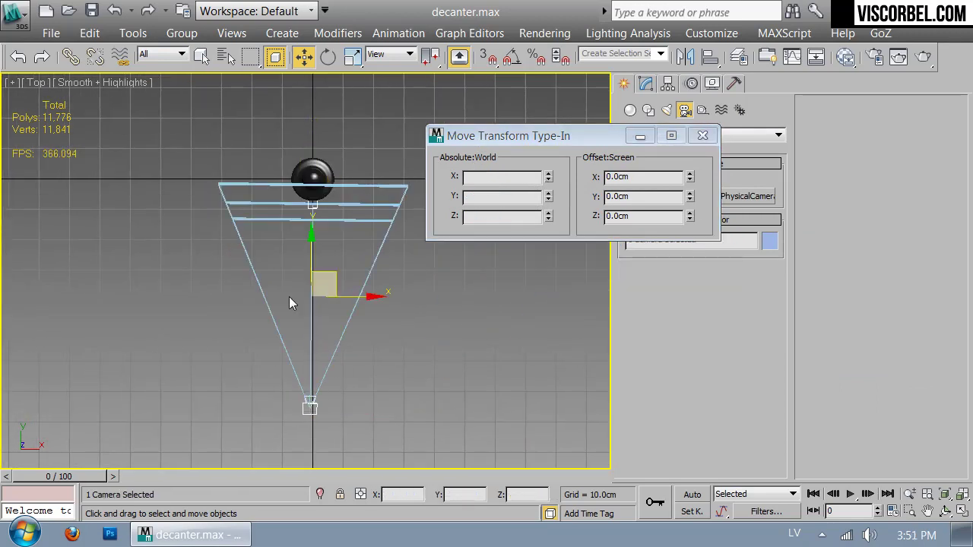
right_click(548, 178)
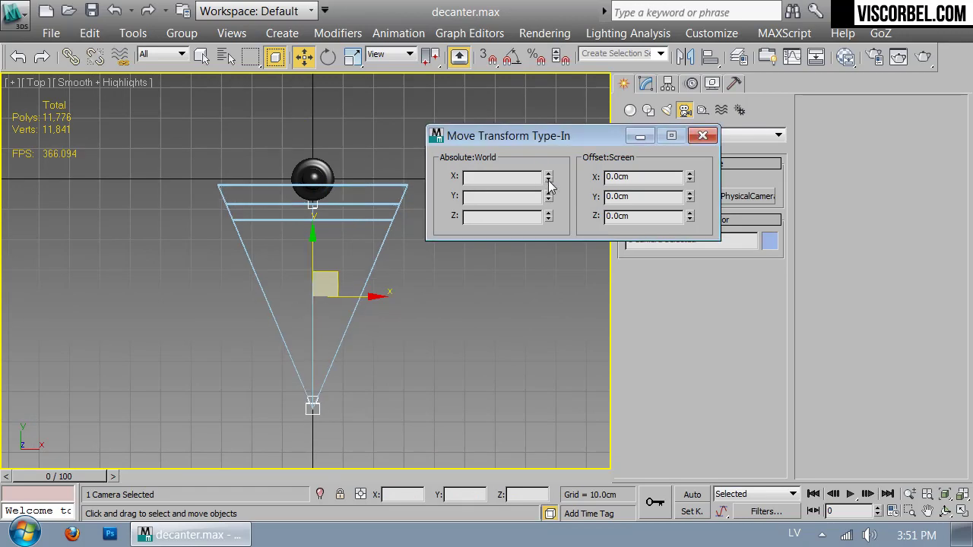
left_click(701, 137)
- Show the safe frame in the camera view and switch Render Setup to Production Render Mode
key("c")
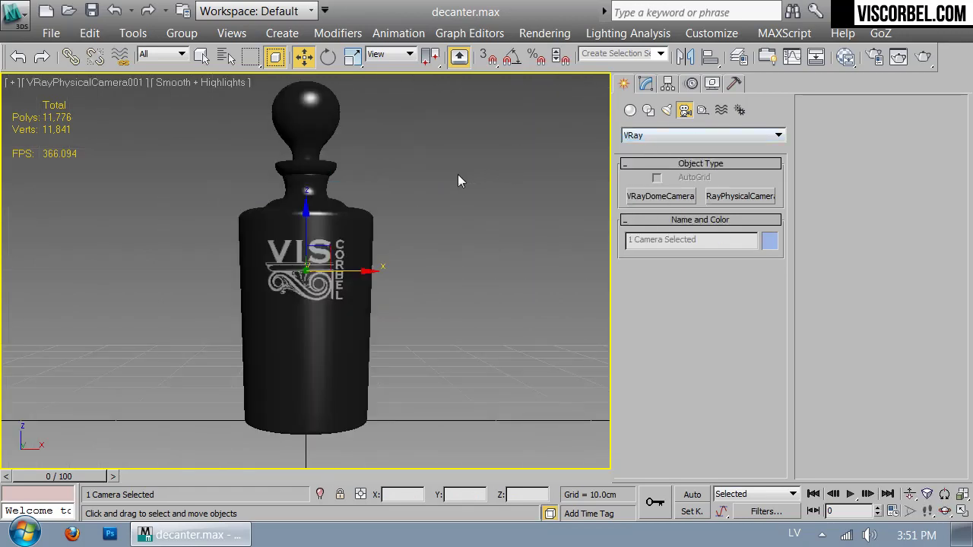
key("shift+f")
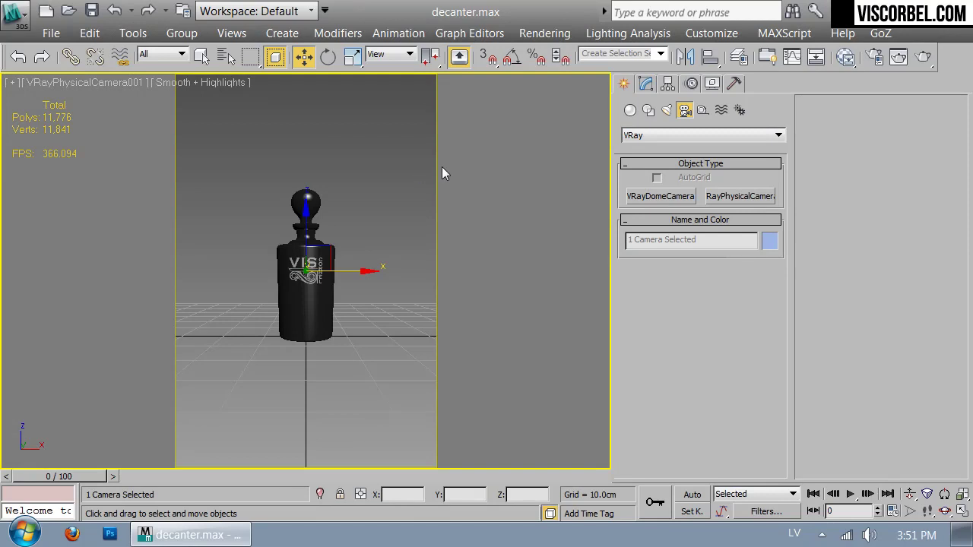
left_click(875, 58)
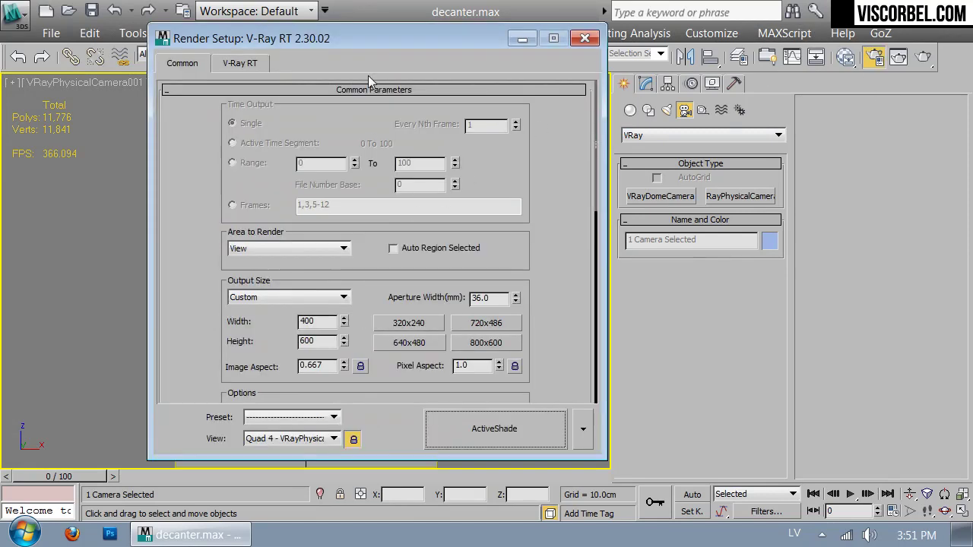
left_click(583, 429)
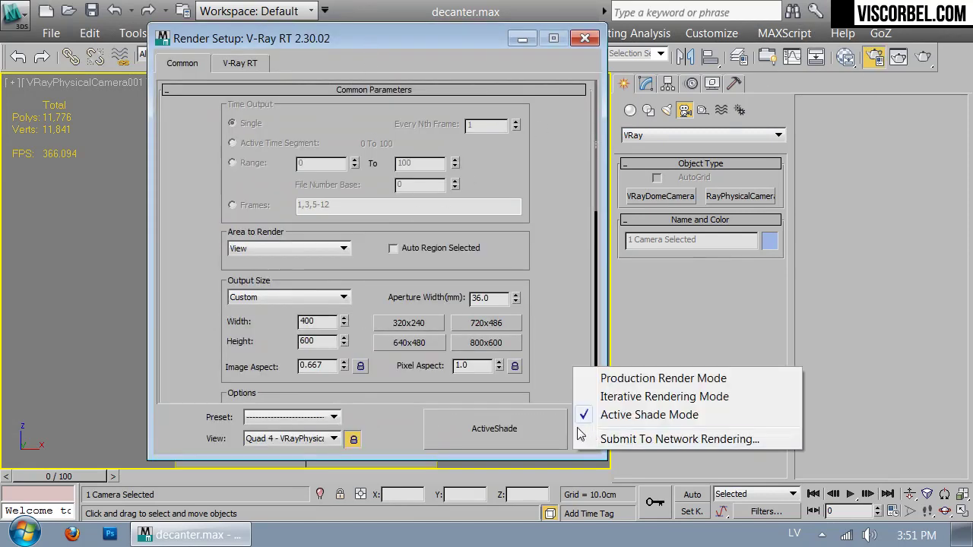
left_click(593, 378)
- Set the render output height to 500 pixels
left_click_drag(388, 38, 681, 32)
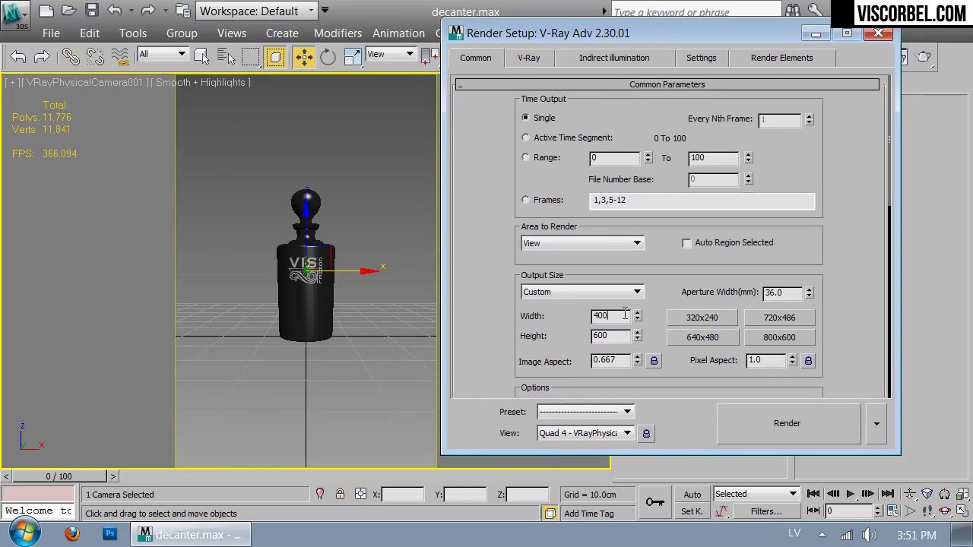
type("500")
key("Return")
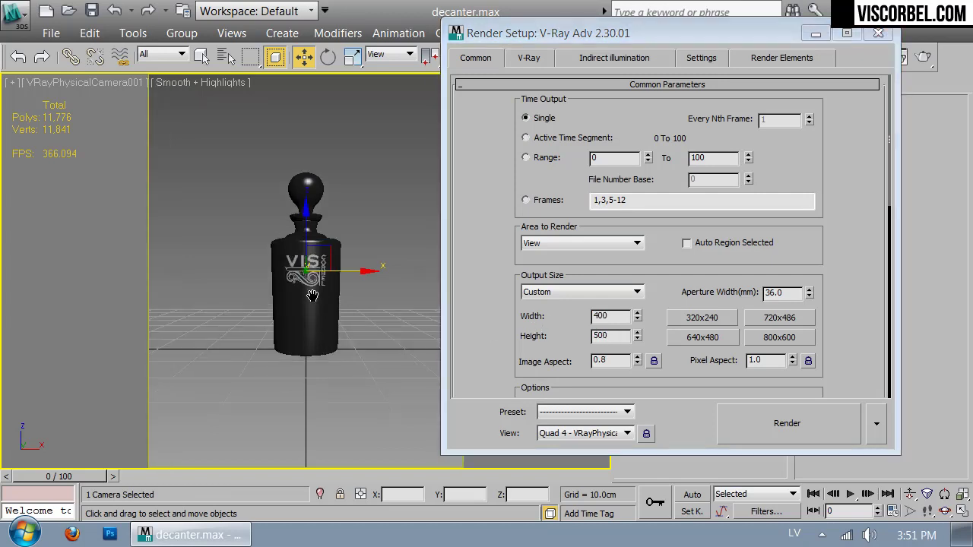
- Move the camera closer so the decanter fills most of the safe frame's height, and close Render Setup
scroll(314, 299, "up", 3)
scroll(313, 299, "up", 2)
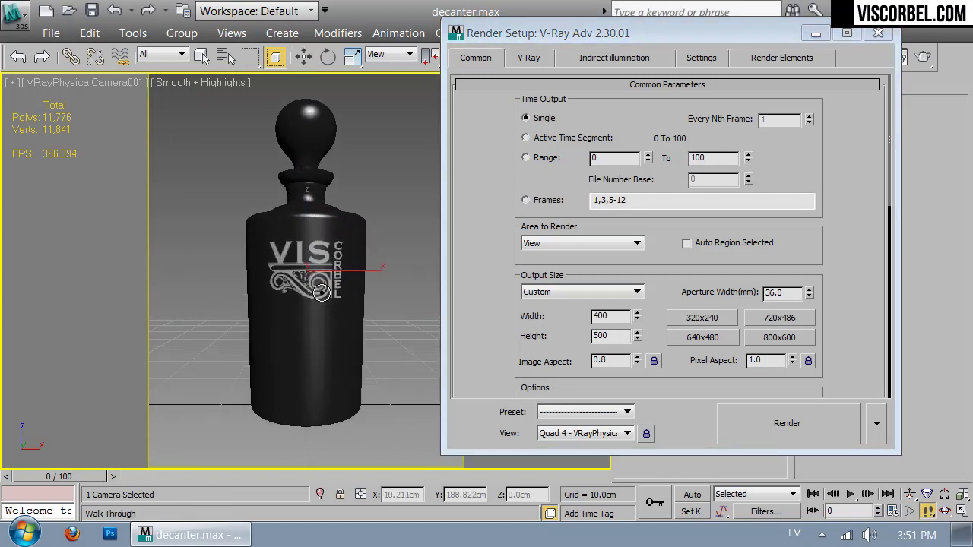
scroll(325, 294, "up", 2)
left_click_drag(763, 33, 841, 45)
scroll(370, 262, "up", 1)
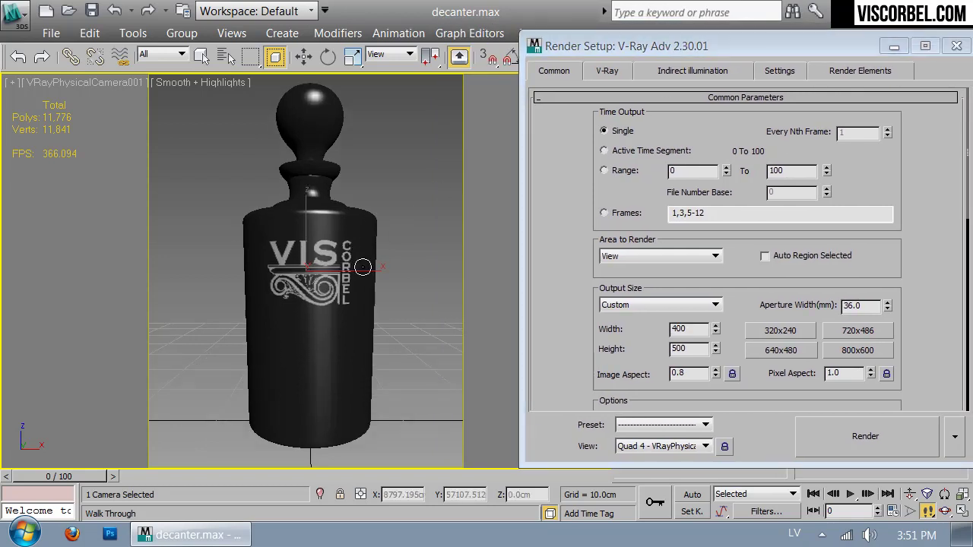
scroll(357, 261, "up", 1)
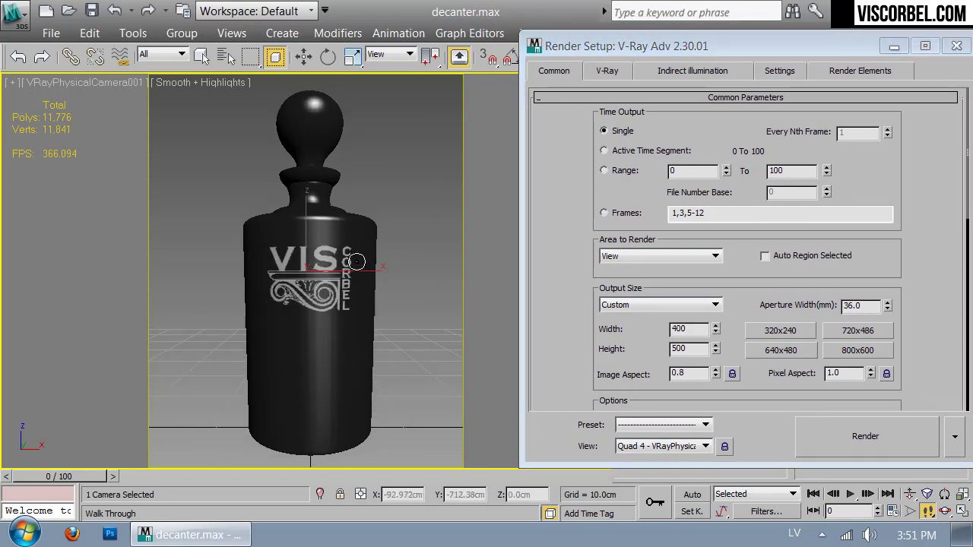
scroll(356, 262, "down", 1)
left_click(957, 47)
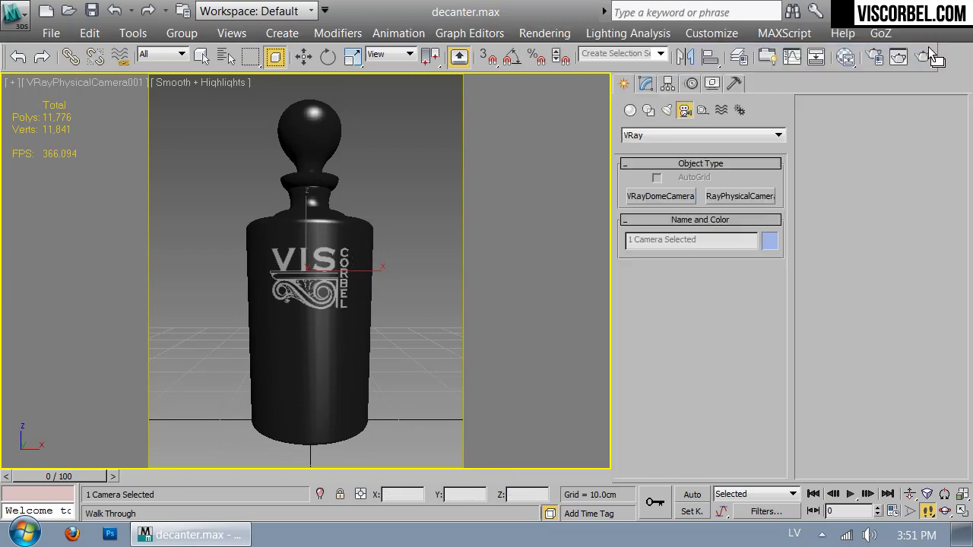
- Select VRayPhysicalCamera001 by name from the scene and show its modify parameters
key("h")
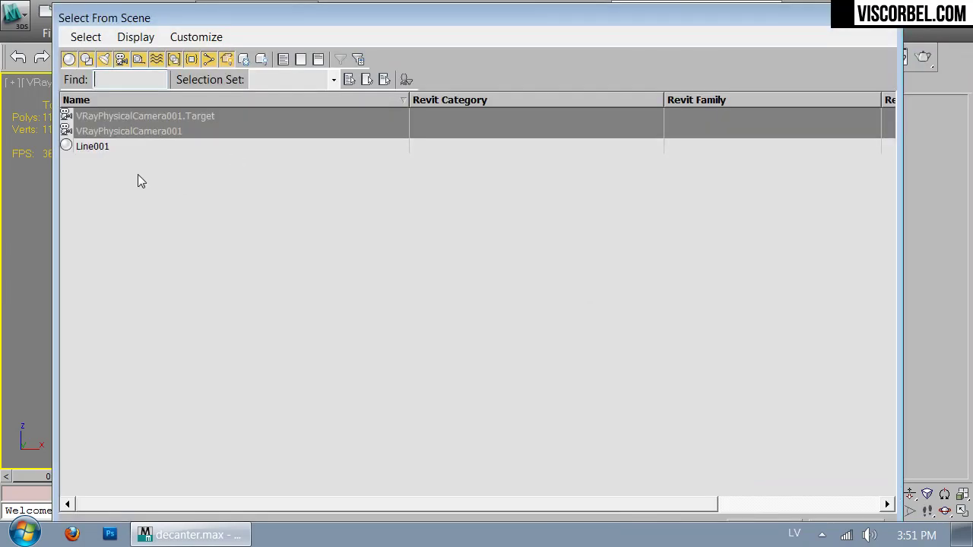
double_click(131, 133)
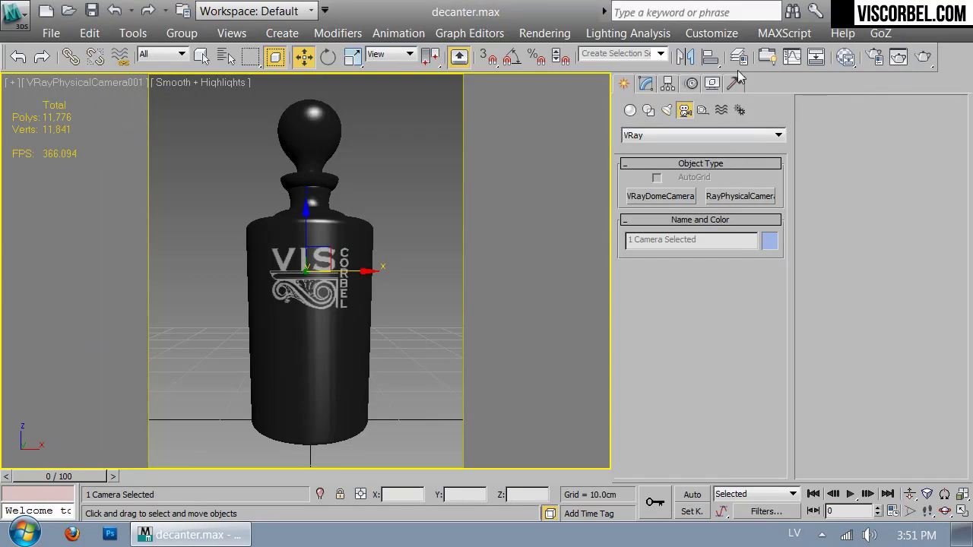
left_click(649, 86)
left_click(212, 120)
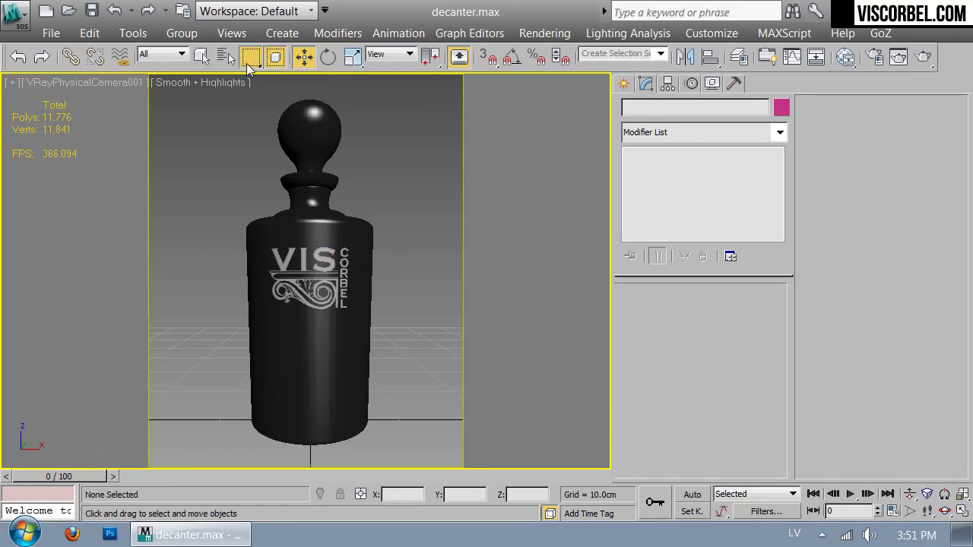
left_click(226, 56)
left_click(147, 133)
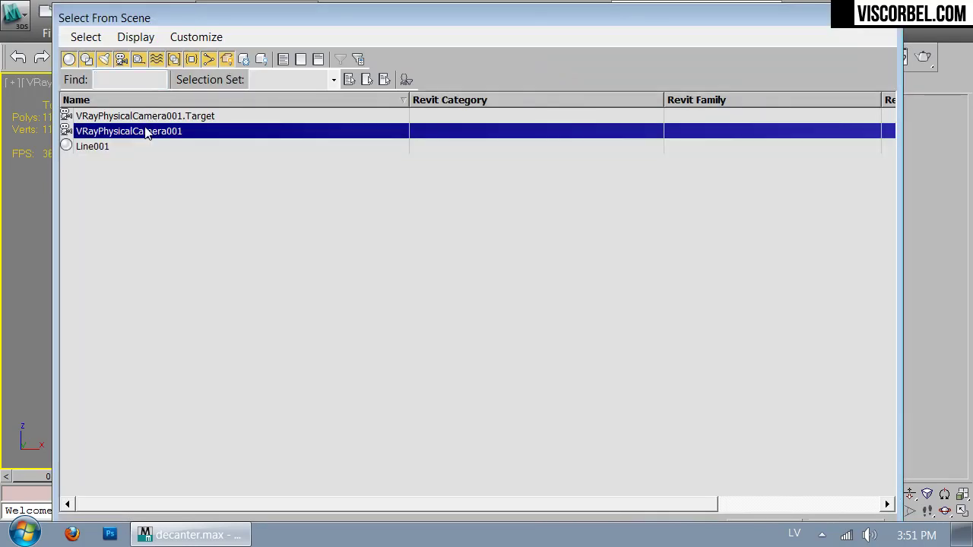
double_click(147, 132)
- Set the camera's white balance to Neutral and its shutter speed to 20, and deselect the camera
scroll(676, 333, "down", 5)
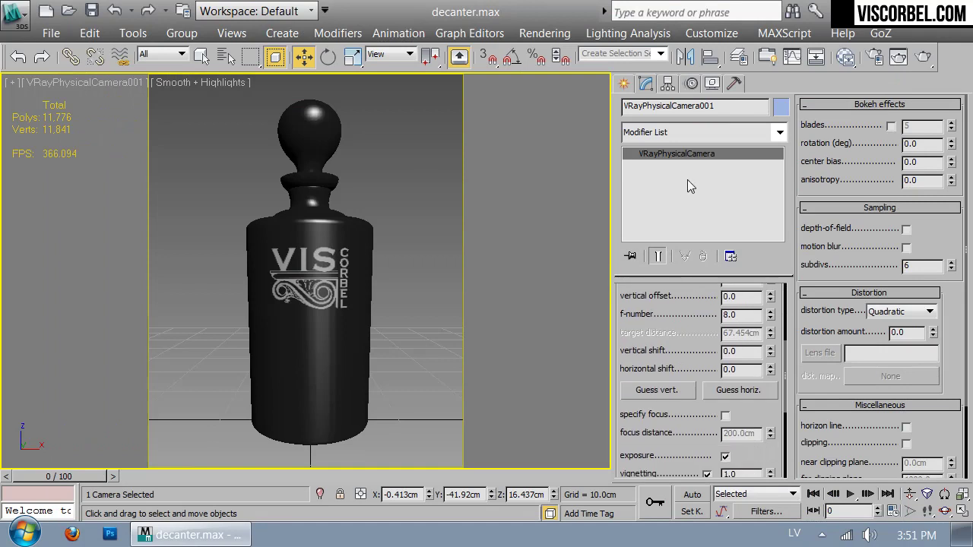
left_click(717, 328)
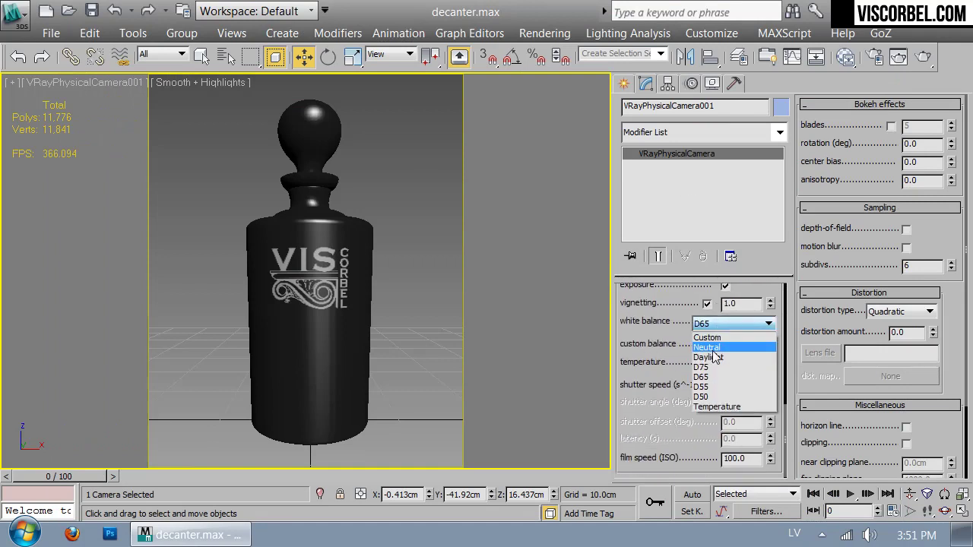
left_click(719, 350)
type("20")
key("Return")
left_click(391, 203)
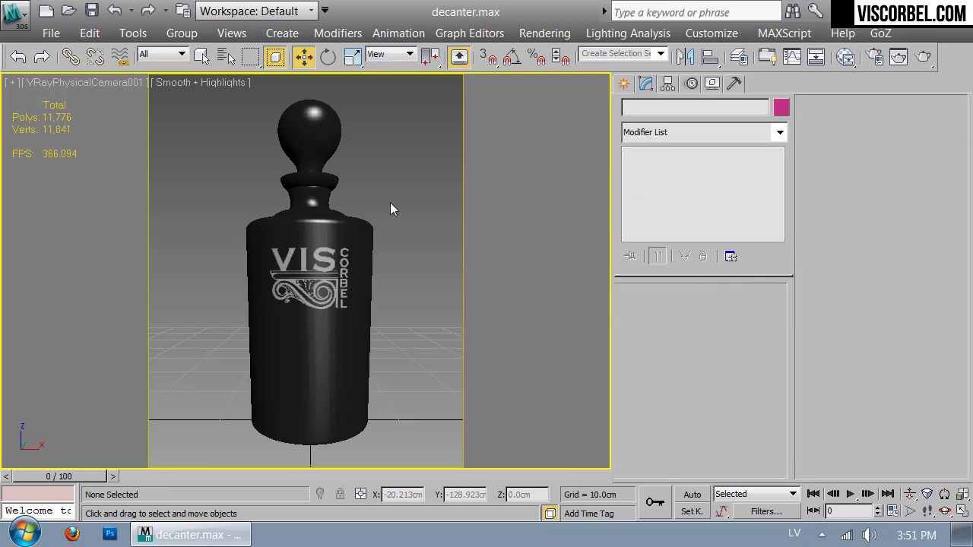
- Run a test render of the camera view and close the V-Ray frame buffer
left_click(924, 56)
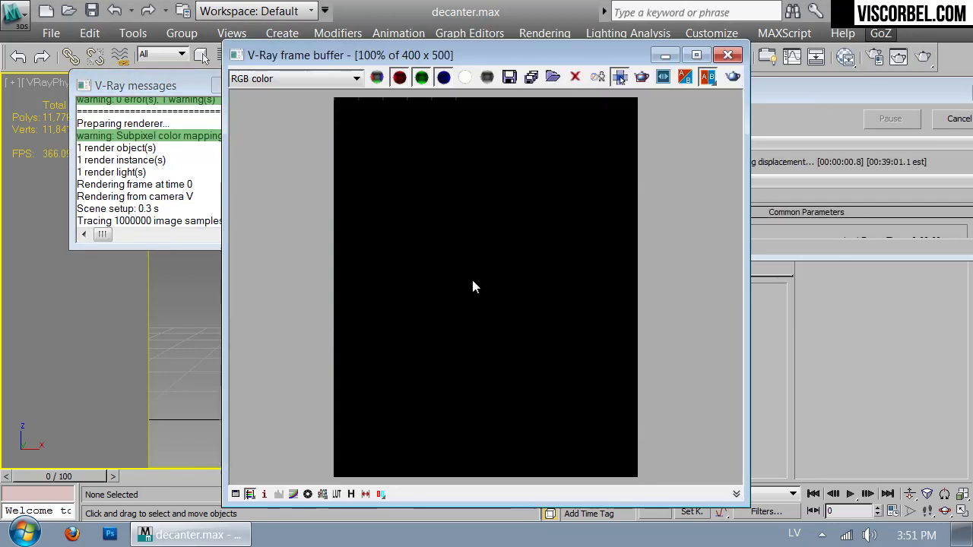
left_click_drag(838, 90, 811, 67)
left_click(951, 94)
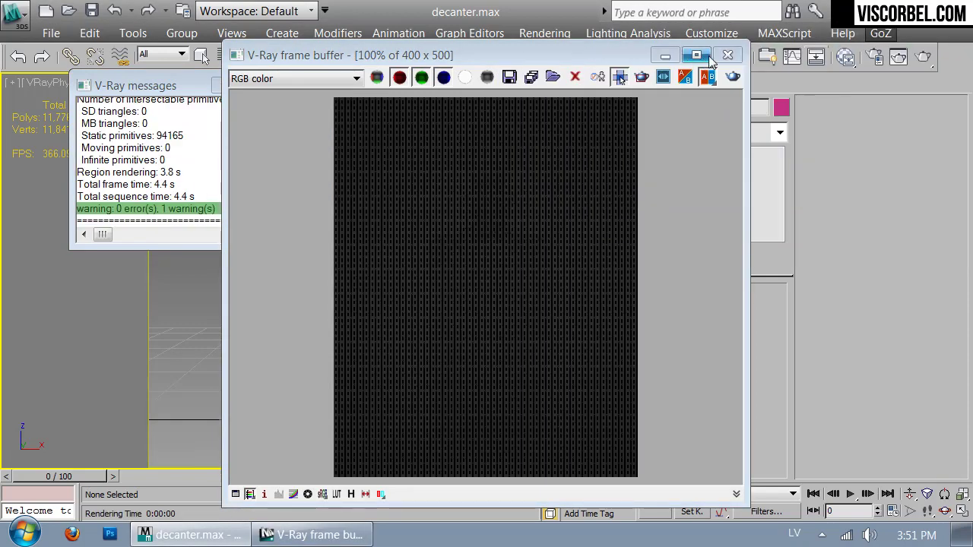
left_click(735, 54)
- Load the studio_basic preset in Render Setup
left_click(551, 35)
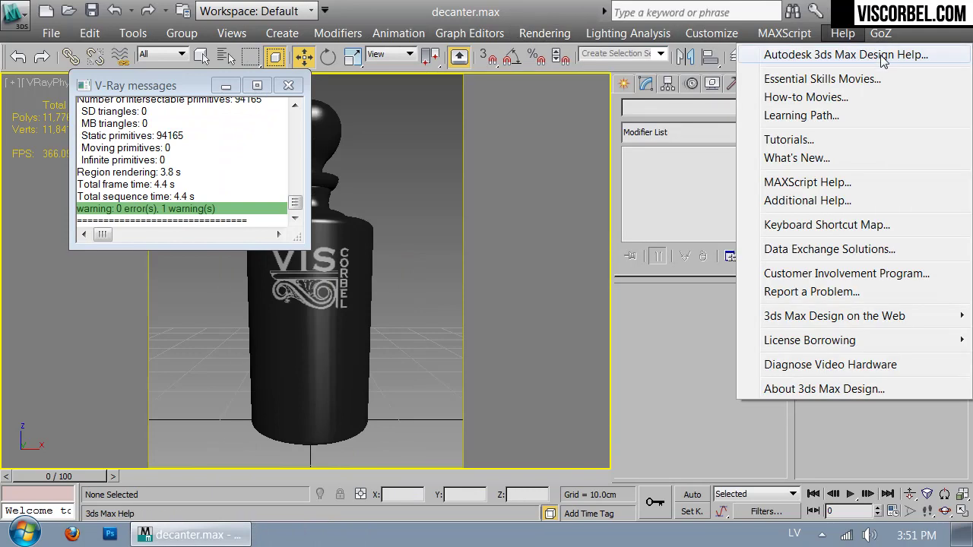
left_click(894, 60)
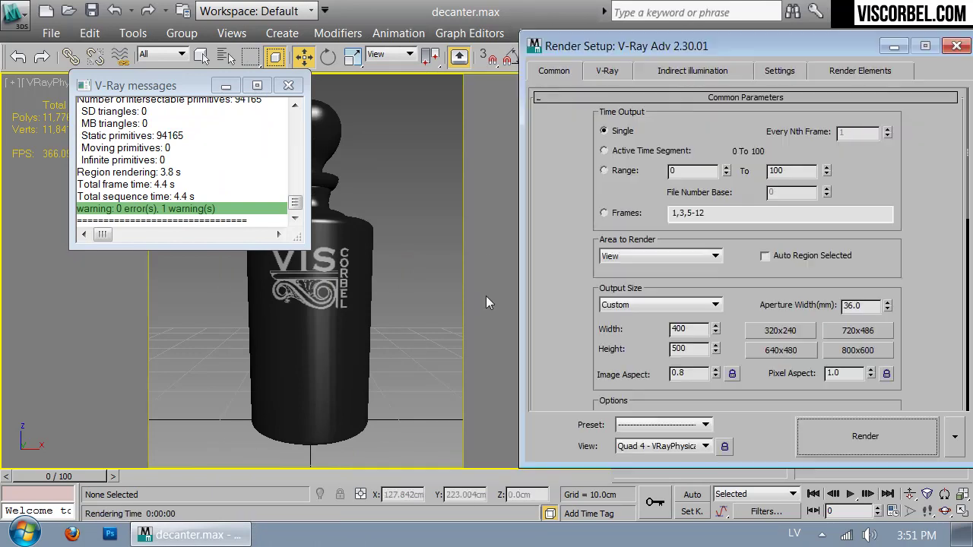
left_click(682, 424)
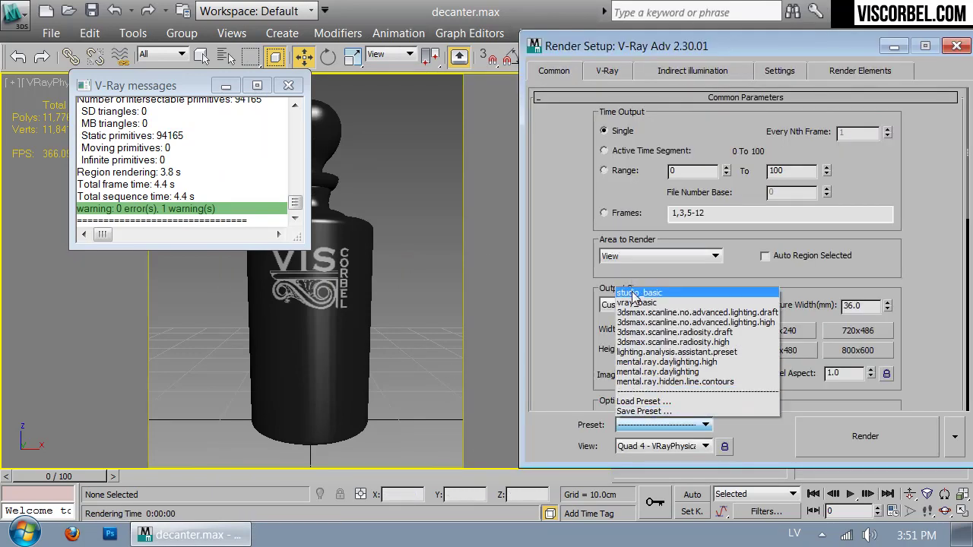
left_click(631, 294)
left_click(257, 446)
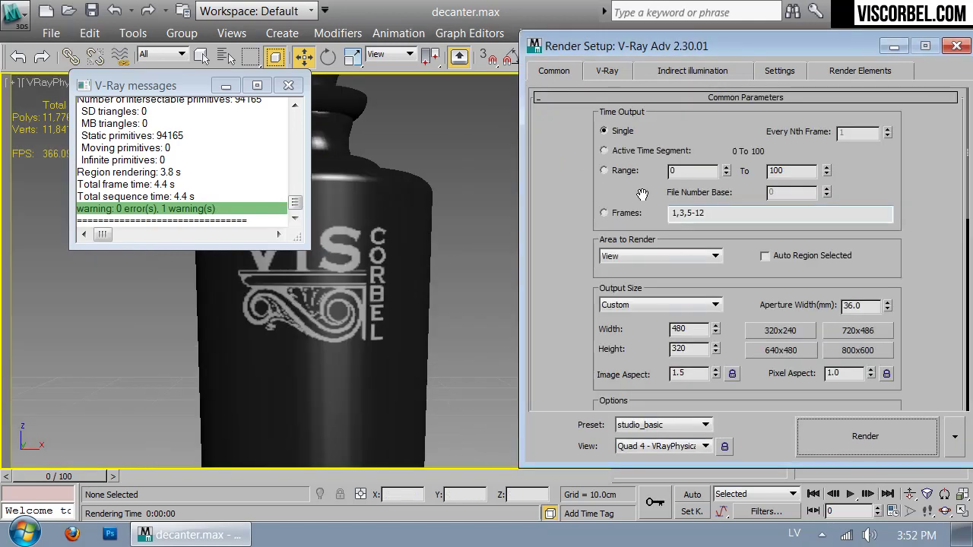
- Set the render output size to 400 by 500 pixels and render the camera view
double_click(688, 329)
type("40")
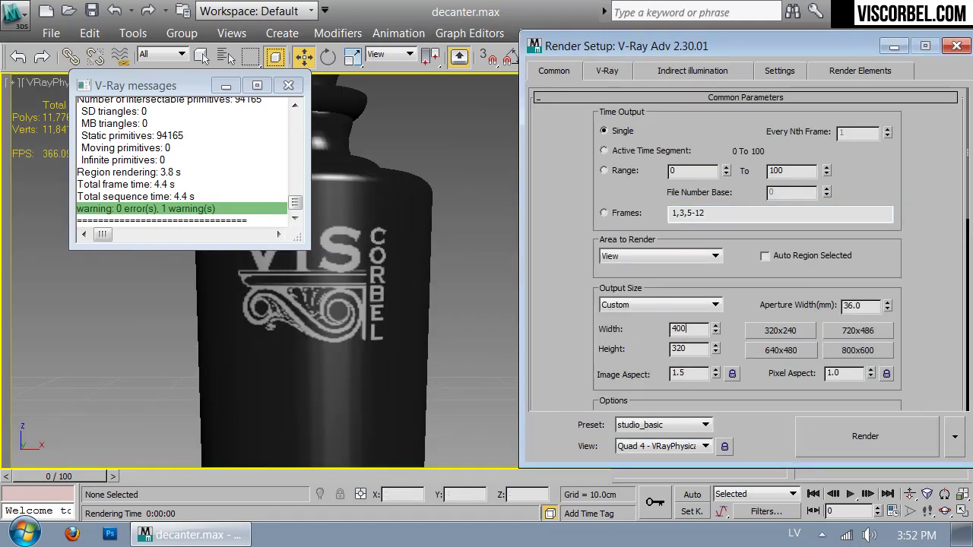
double_click(699, 348)
type("500")
key("Return")
left_click(895, 440)
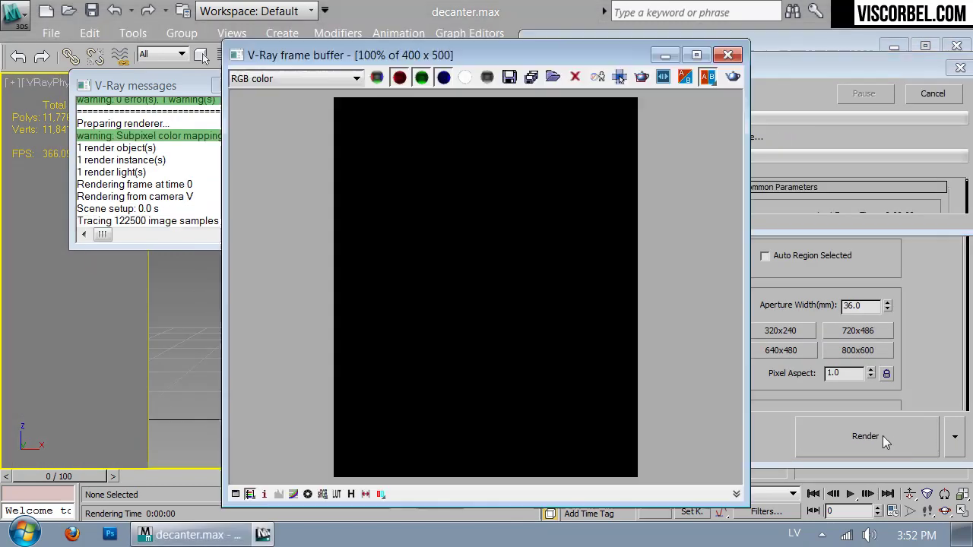
left_click(851, 172)
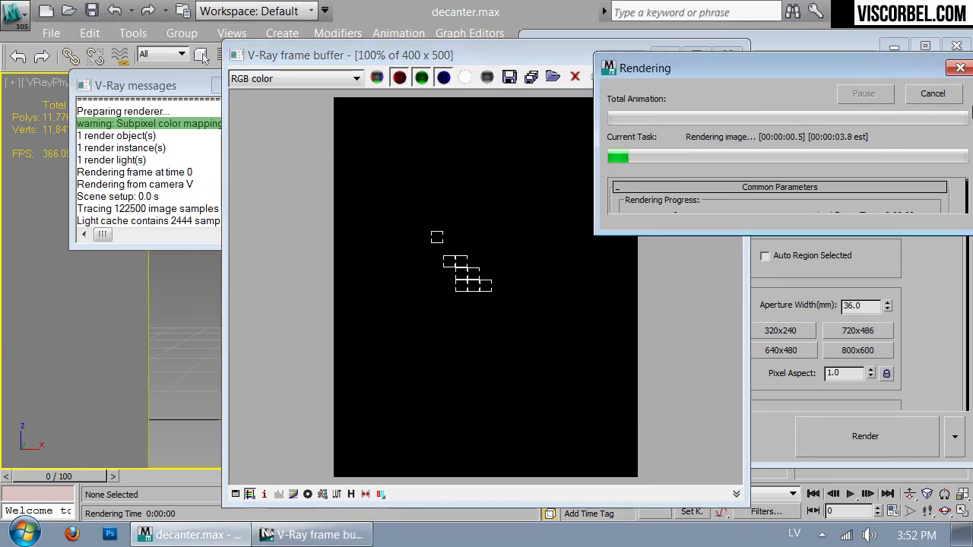
- Close the V-Ray frame buffer, Render Setup and the V-Ray messages window
left_click(727, 55)
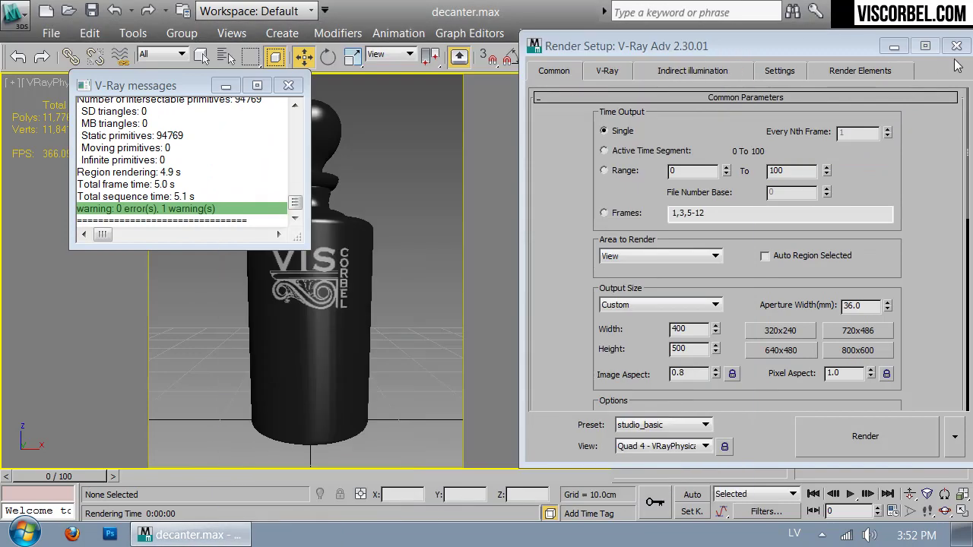
left_click(957, 46)
left_click(288, 85)
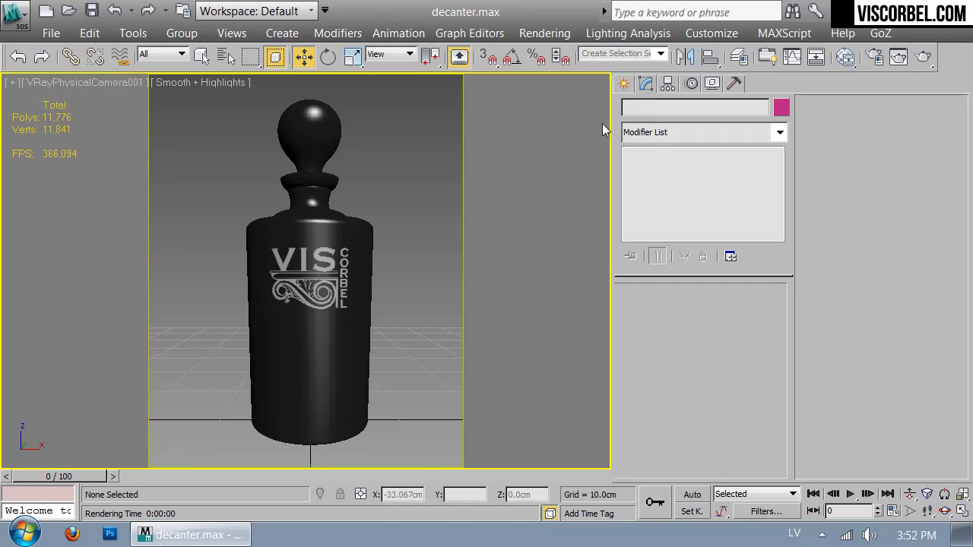
- Draw a plane about 113 cm long and 99 cm wide around the decanter in the Front view
left_click(623, 83)
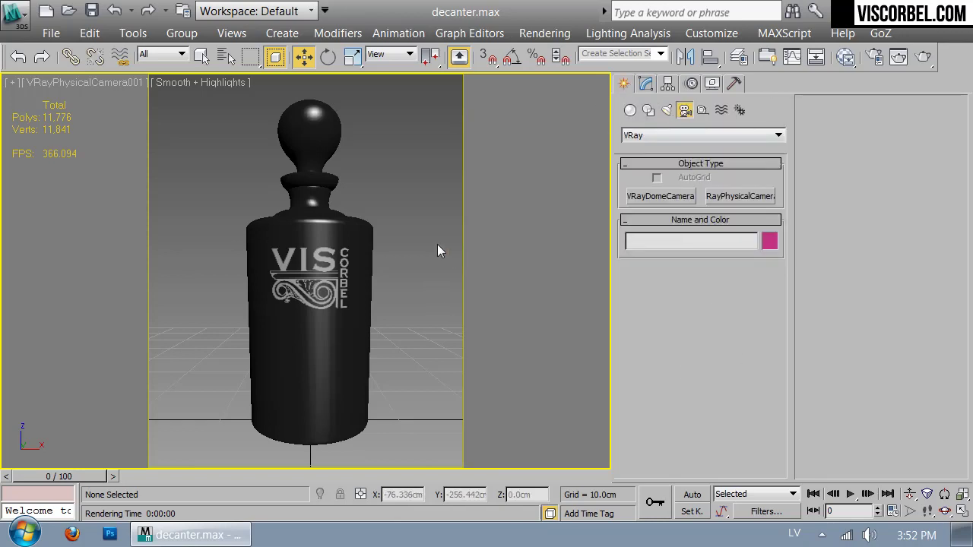
key("f")
scroll(371, 263, "up", 3)
right_click(312, 259)
left_click(338, 203)
middle_click_drag(337, 208, 440, 209)
left_click_drag(266, 160, 422, 339)
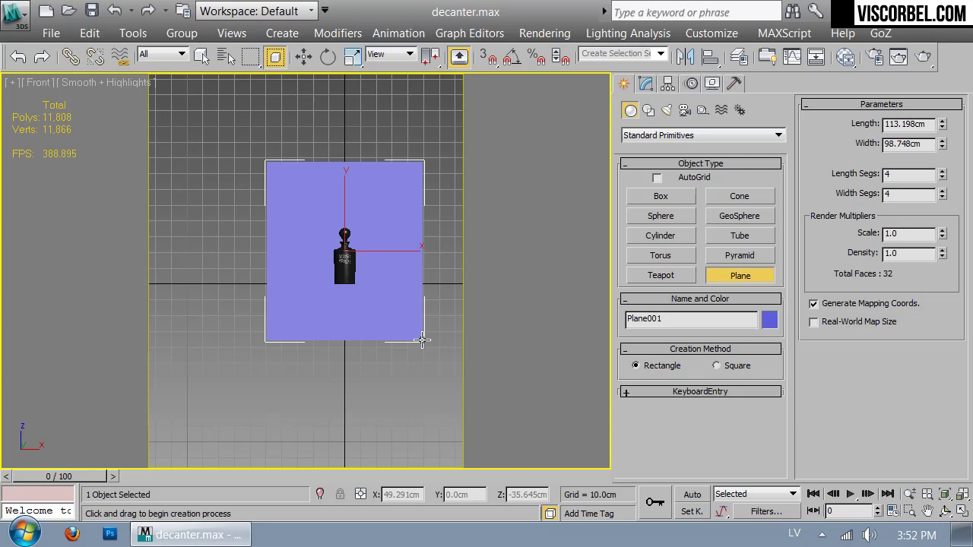
left_click_drag(423, 339, 423, 340)
- Move the plane behind the decanter to about 28 cm on the Y axis and return to the camera view
key("t")
key("w")
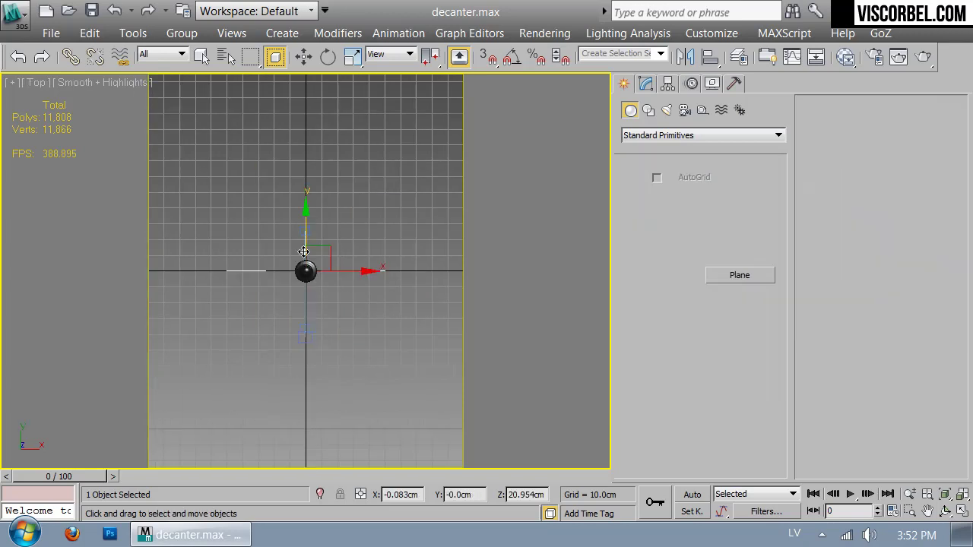
key("c")
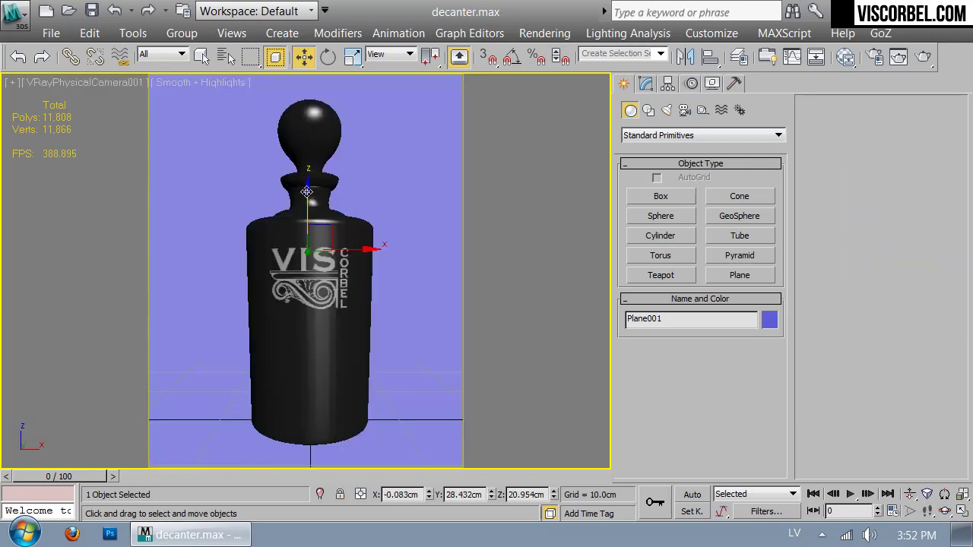
- Render the camera view with the new backdrop plane, and close the frame buffer and render messages
left_click(923, 56)
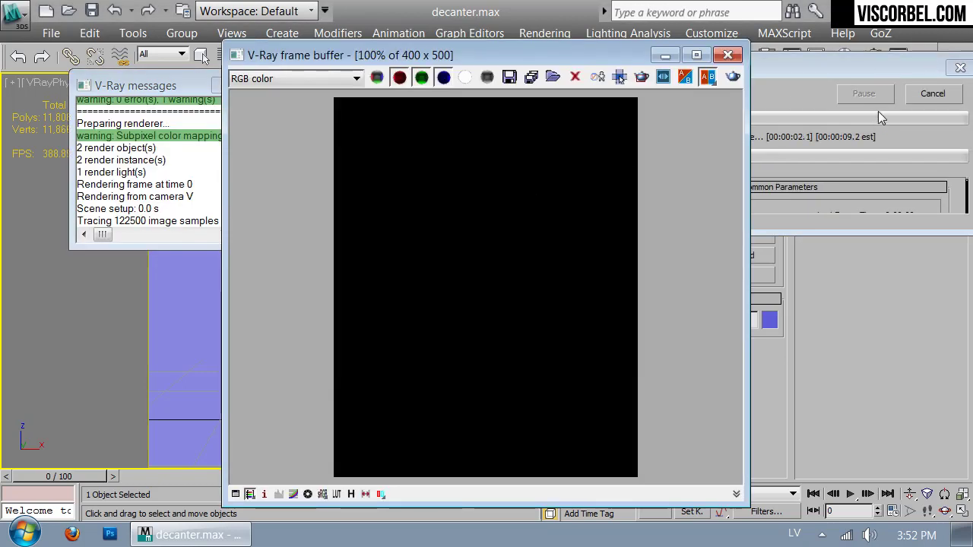
left_click(727, 55)
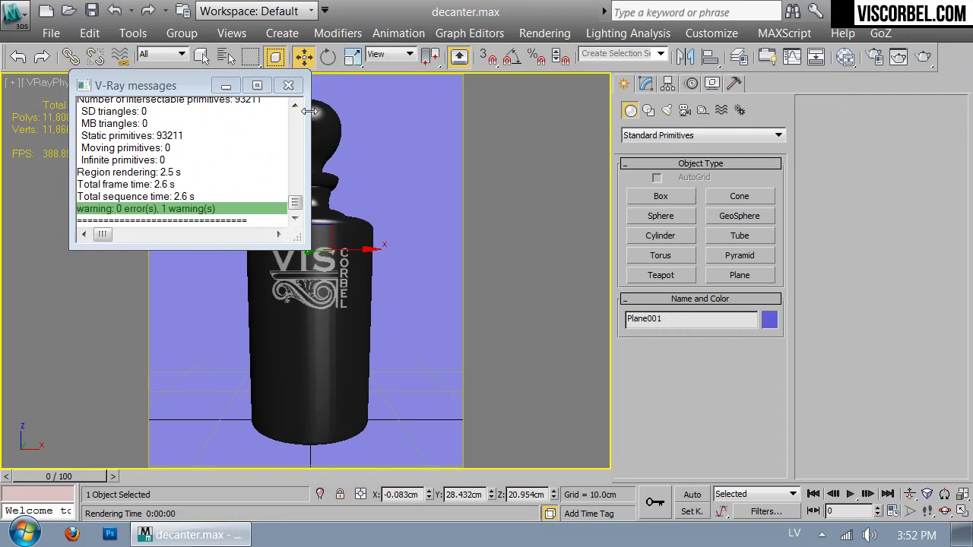
left_click(290, 85)
- Create a new VRayMtl material in the empty sample slot beside the decanter material
key("m")
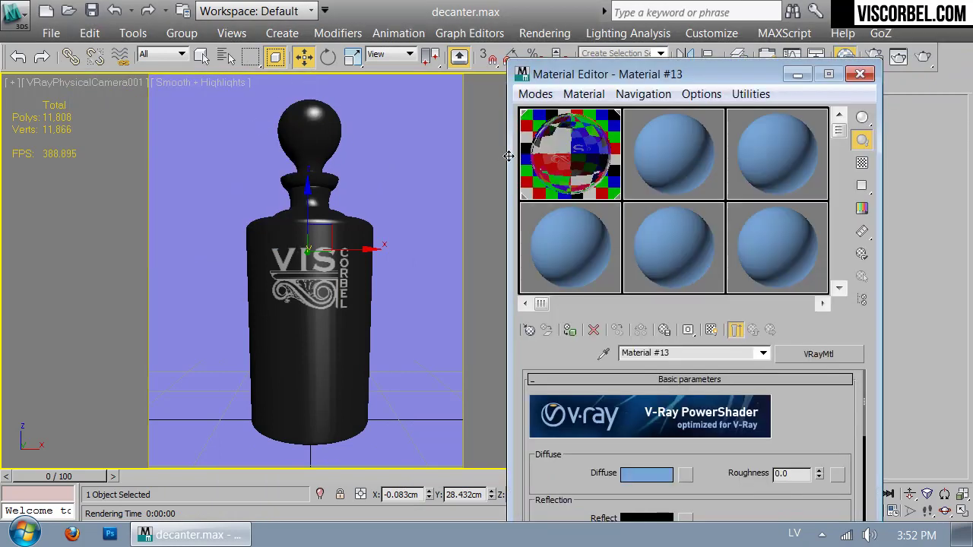
left_click(672, 175)
left_click(530, 330)
left_click(274, 448)
double_click(276, 448)
- Set the material's diffuse color to near-black with a value of 1 and assign it to the backdrop plane
left_click(663, 473)
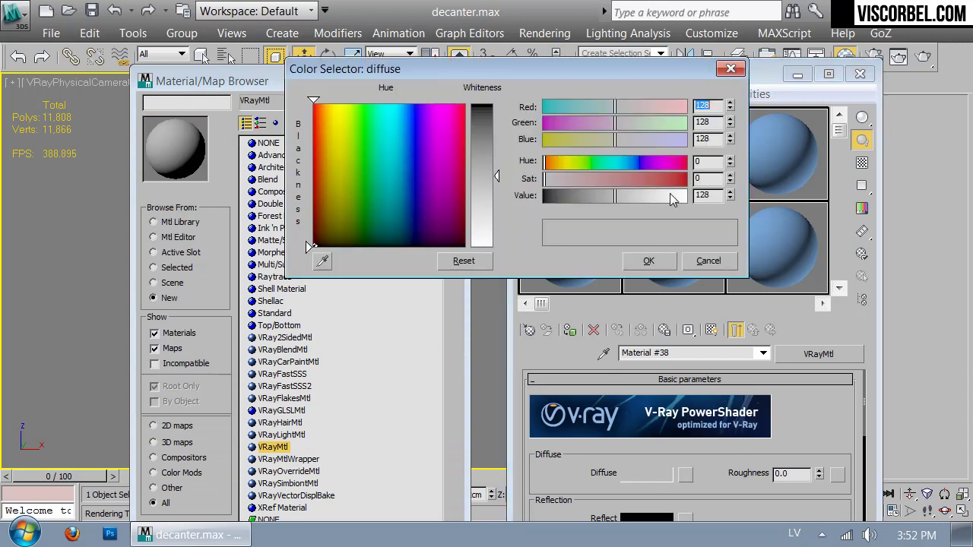
right_click(731, 196)
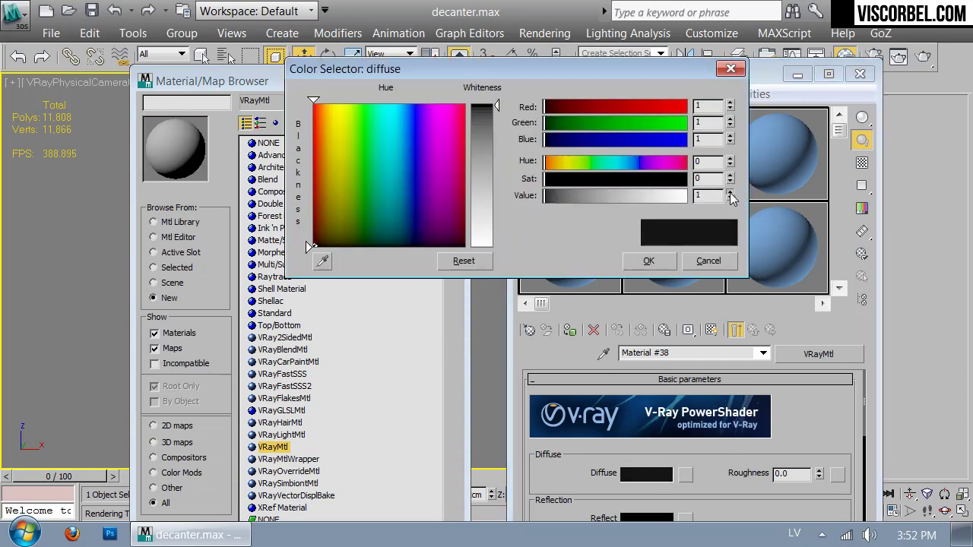
left_click(648, 261)
left_click(449, 81)
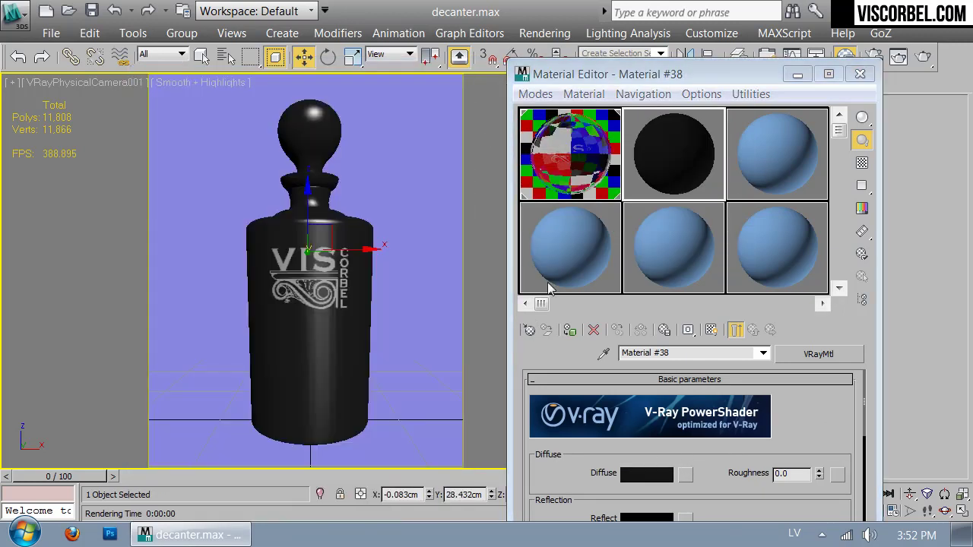
left_click(571, 332)
left_click(860, 74)
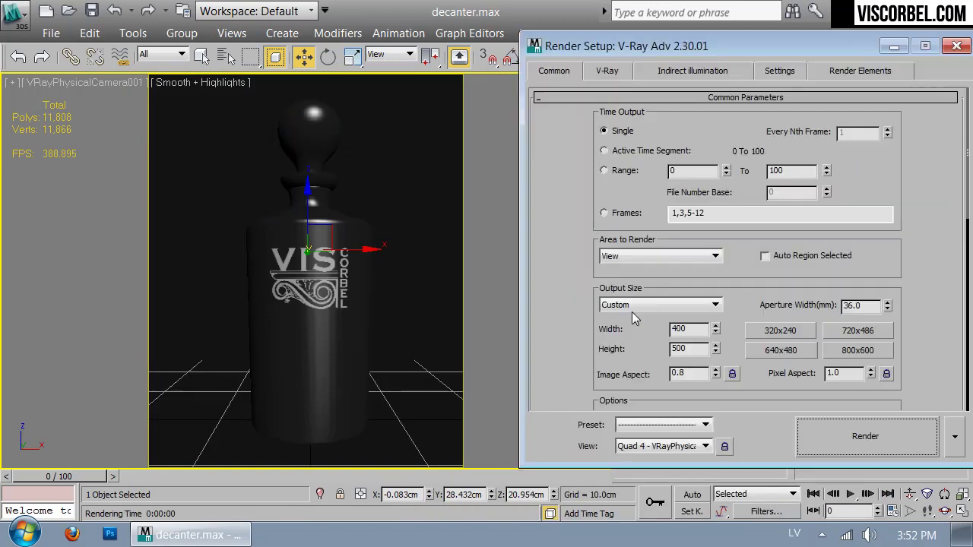
- Switch Render Setup from production to ActiveShade rendering and set its output height to 500
left_click(956, 437)
left_click(821, 360)
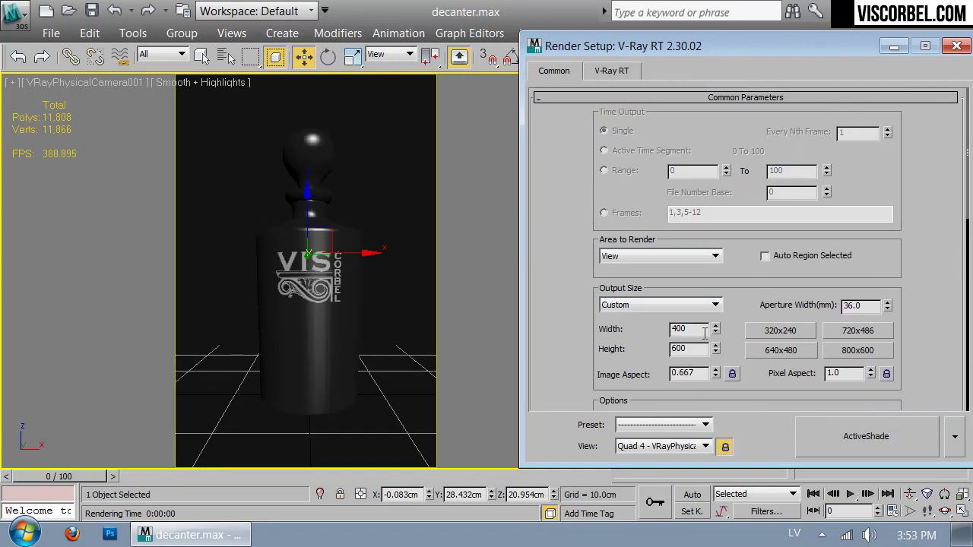
type("500")
key("Return")
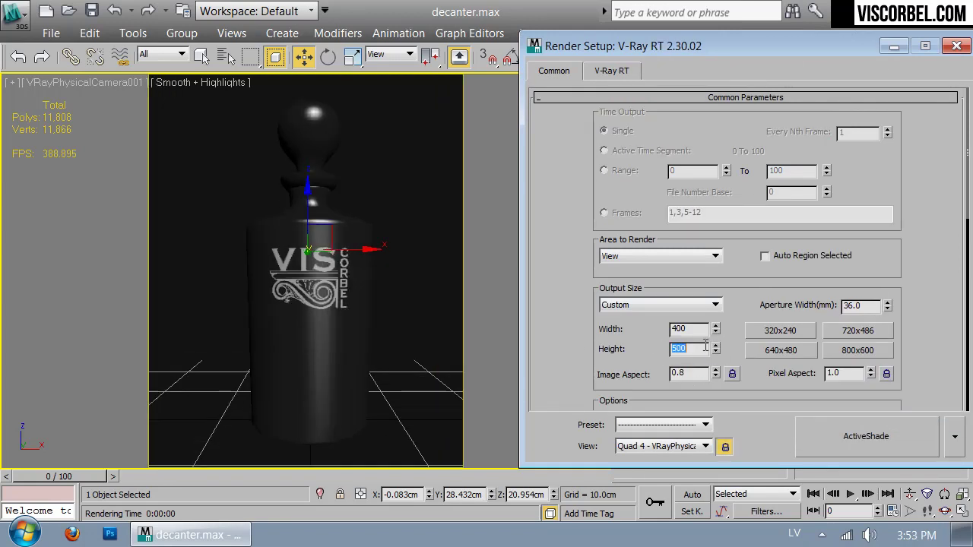
- Start the ActiveShade render of the camera view, close Render Setup and move the preview window clear of the viewport
left_click(846, 442)
left_click_drag(388, 85, 642, 66)
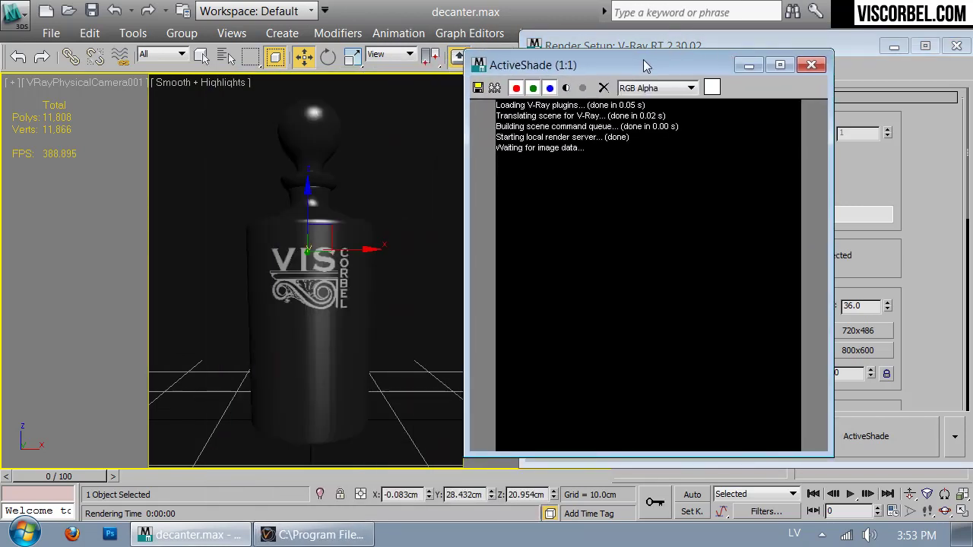
left_click(957, 46)
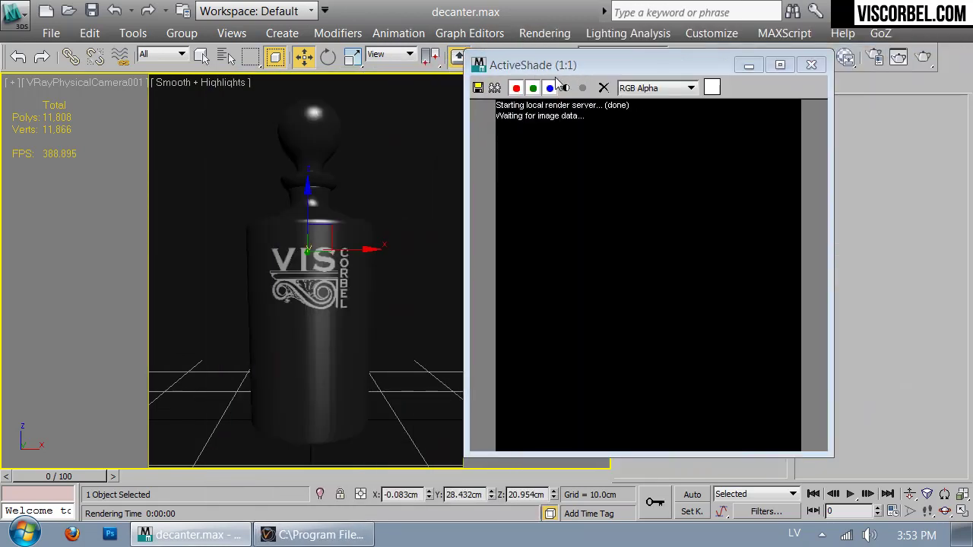
left_click_drag(588, 65, 724, 236)
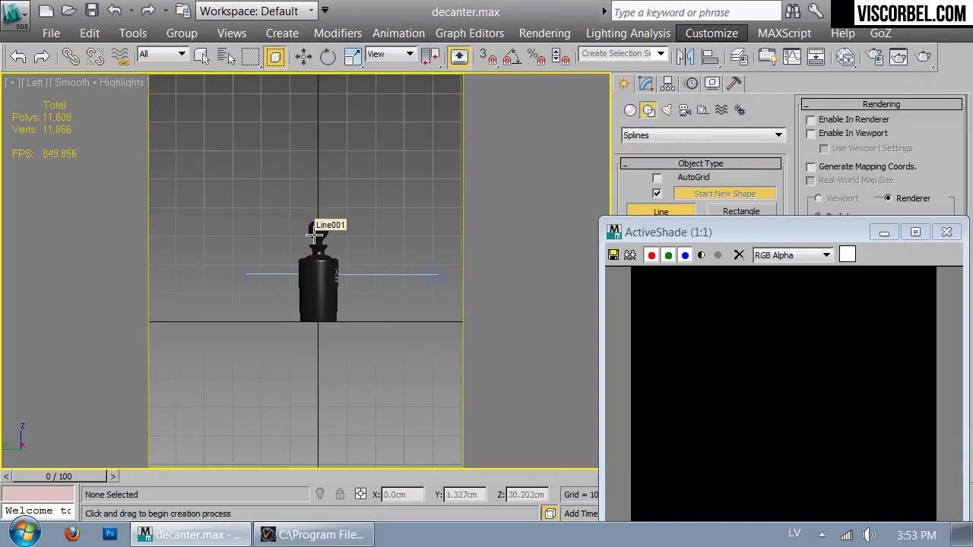
- Create a box around the decanter from the Front view, about 72 cm long, 51 cm wide and 26 cm high
right_click(335, 219)
left_click(364, 184)
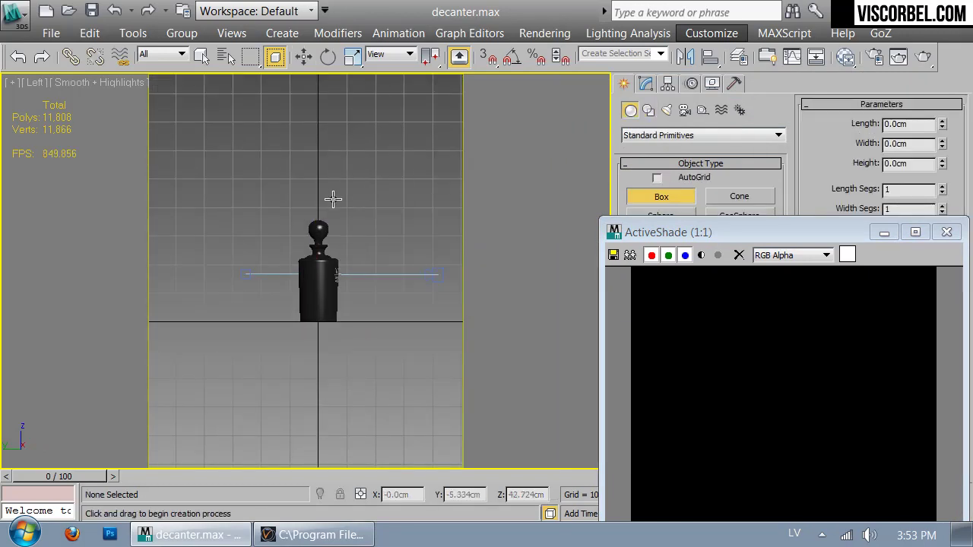
scroll(326, 213, "up", 3)
key("f")
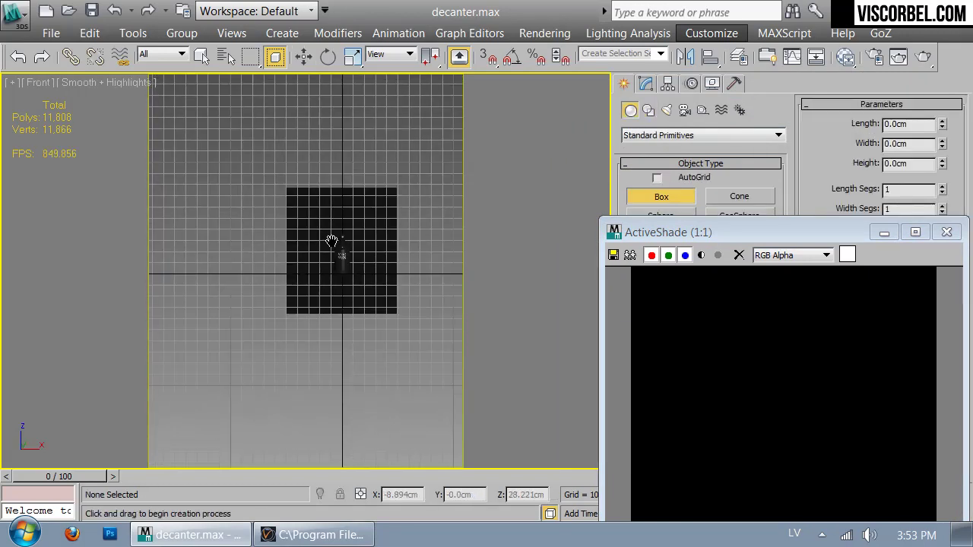
scroll(327, 247, "up", 4)
key("F3")
left_click_drag(288, 192, 400, 352)
left_click(372, 291)
key("t")
scroll(320, 264, "up", 2)
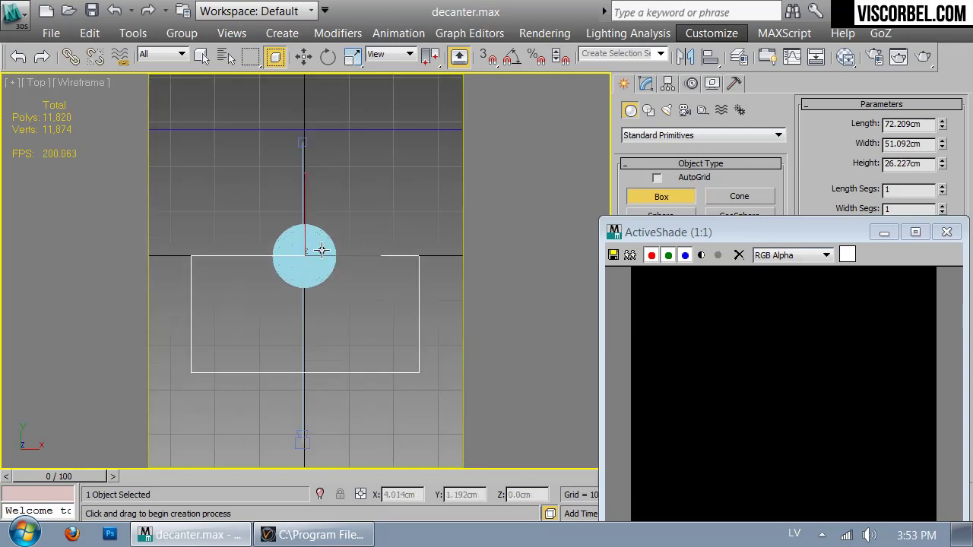
- Move the box to about 13 cm on the Y axis so that it surrounds the decanter, and show it shaded in Perspective
right_click(334, 260)
key("w")
left_click_drag(313, 208, 314, 149)
key("p")
scroll(349, 257, "down", 3)
key("F3")
mouse_move(414, 337)
middle_mouse_down("alt")
mouse_move(421, 299)
mouse_move(403, 219)
middle_mouse_up("alt")
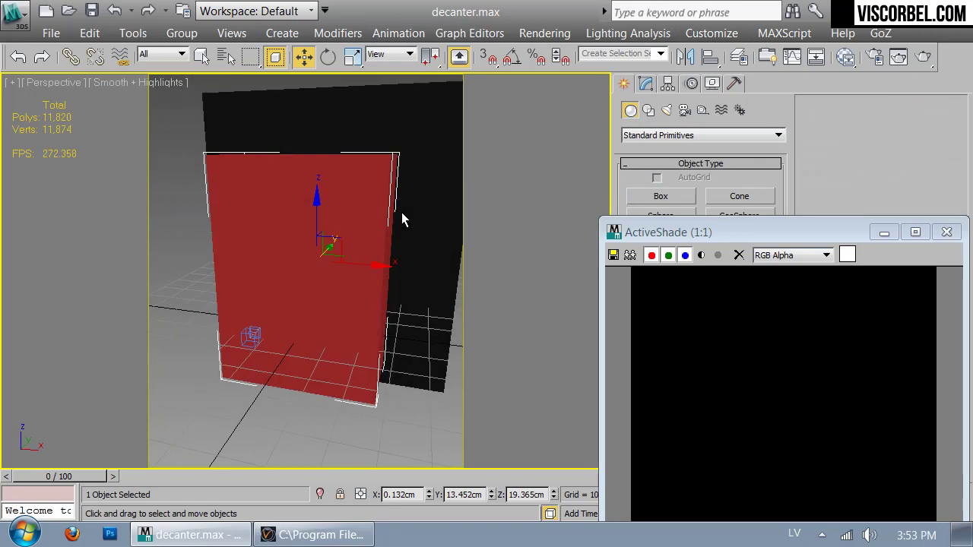
- Convert the box around the decanter to an Editable Poly
scroll(403, 219, "up", 4)
right_click(391, 237)
mouse_move(502, 416)
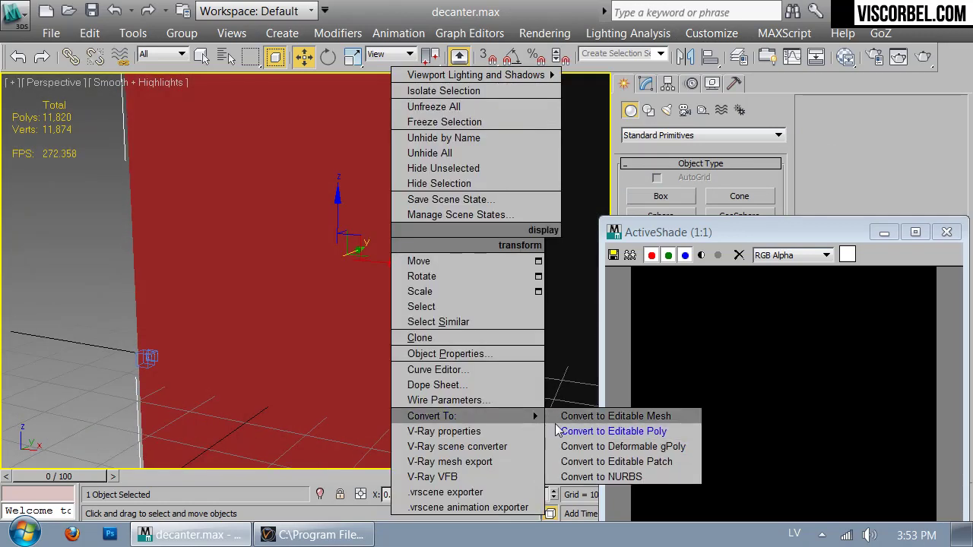
left_click(555, 431)
- Delete the box's front and back polygons, leaving an open frame around the decanter
scroll(394, 321, "down", 3)
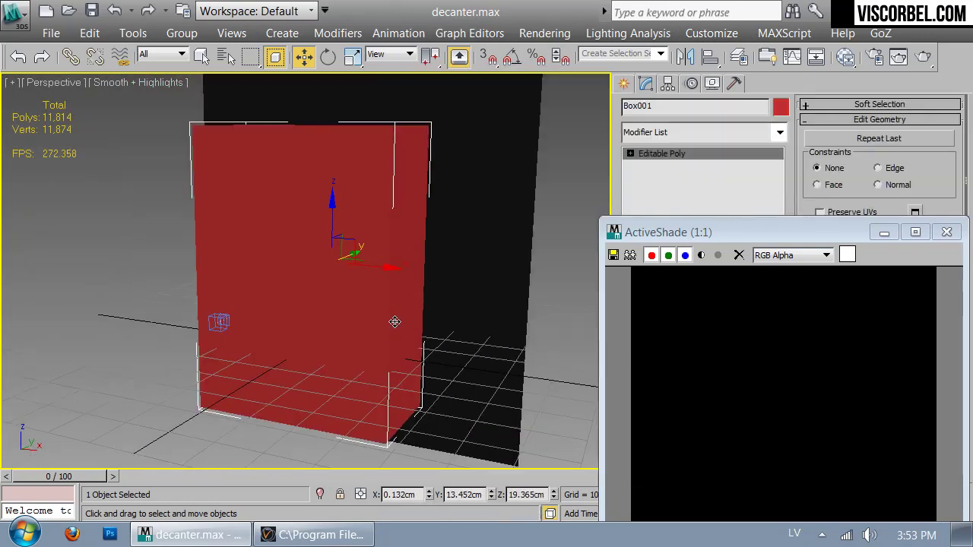
key("4")
left_click(286, 253)
key("Delete")
middle_click_drag(288, 249, 387, 237, "alt")
left_click(662, 154)
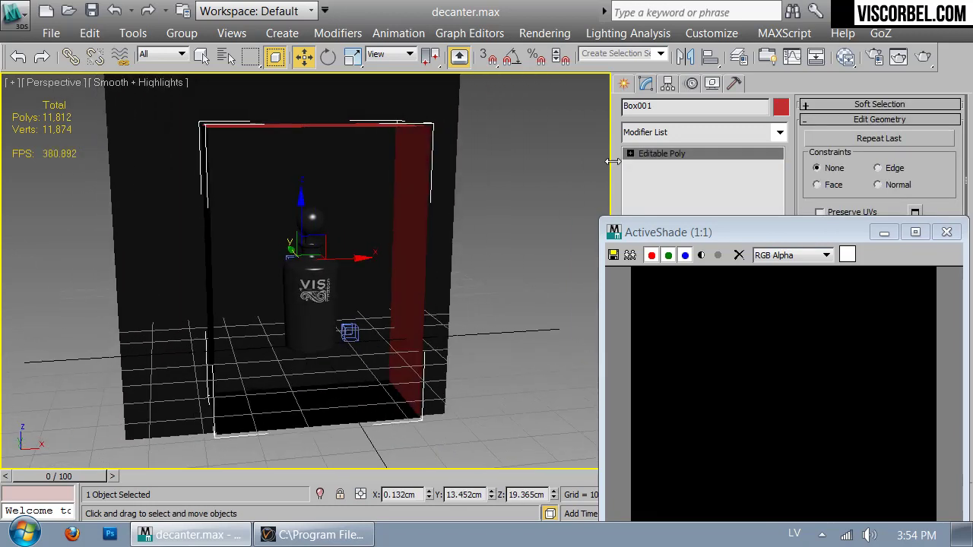
- Flip the normals of the whole box frame element
key("5")
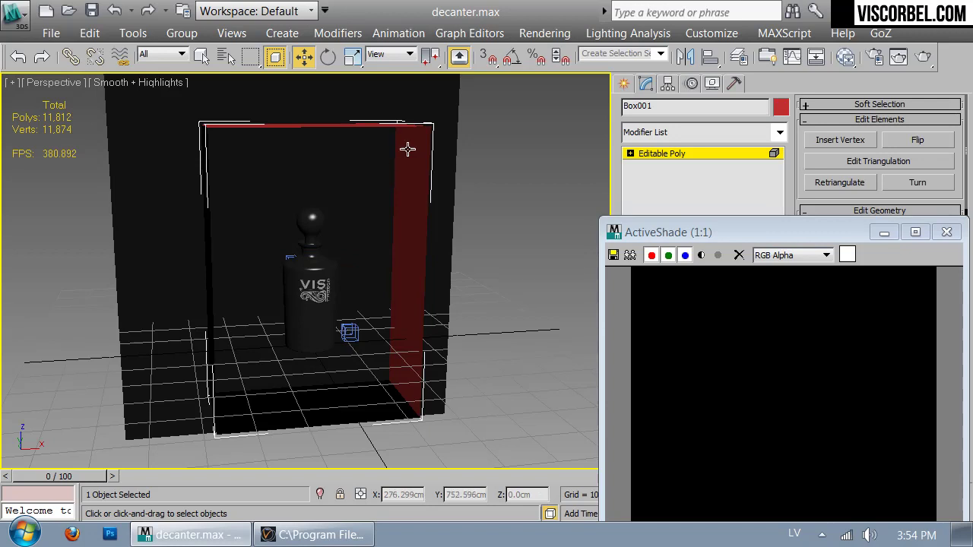
left_click(405, 150)
left_click(906, 142)
middle_click_drag(456, 221, 286, 214, "alt")
- Restore the framed camera view, show all four viewports, and change the Top viewport to a shaded Perspective view with the box selected
key("1")
key("c")
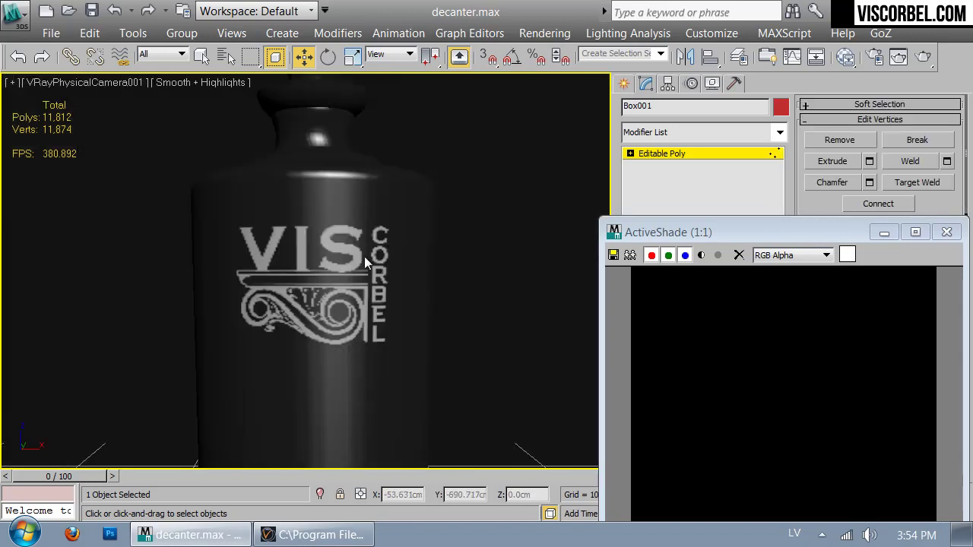
key("shift+f")
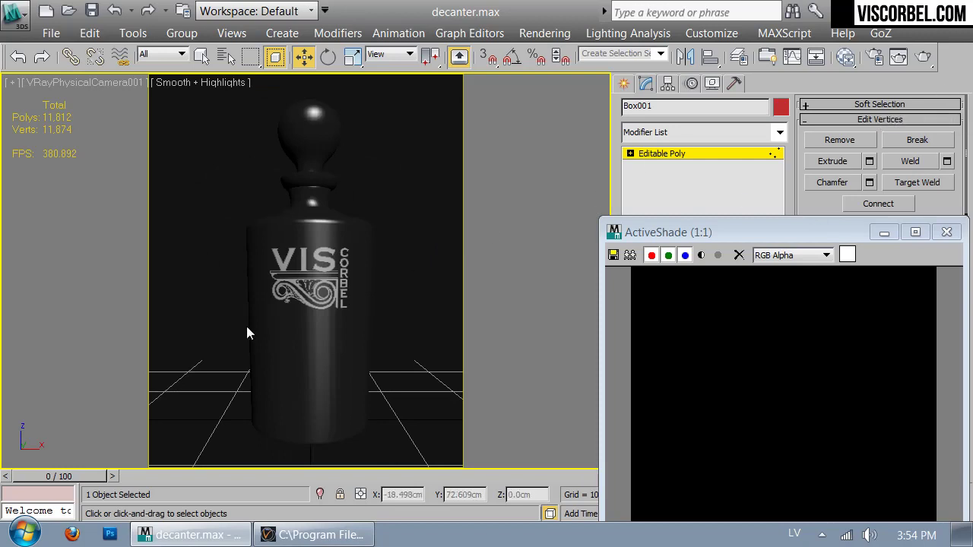
key("alt+w")
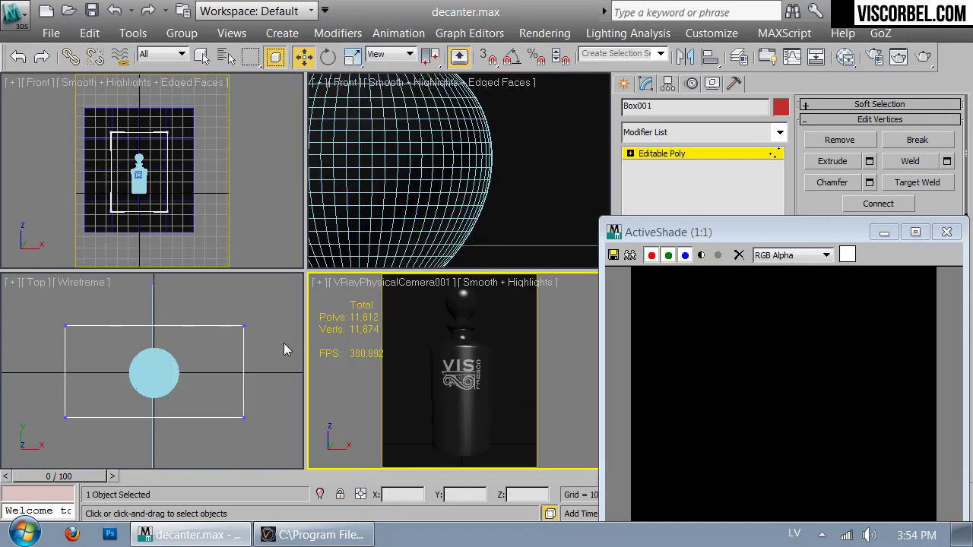
left_click(230, 335)
left_click(234, 319)
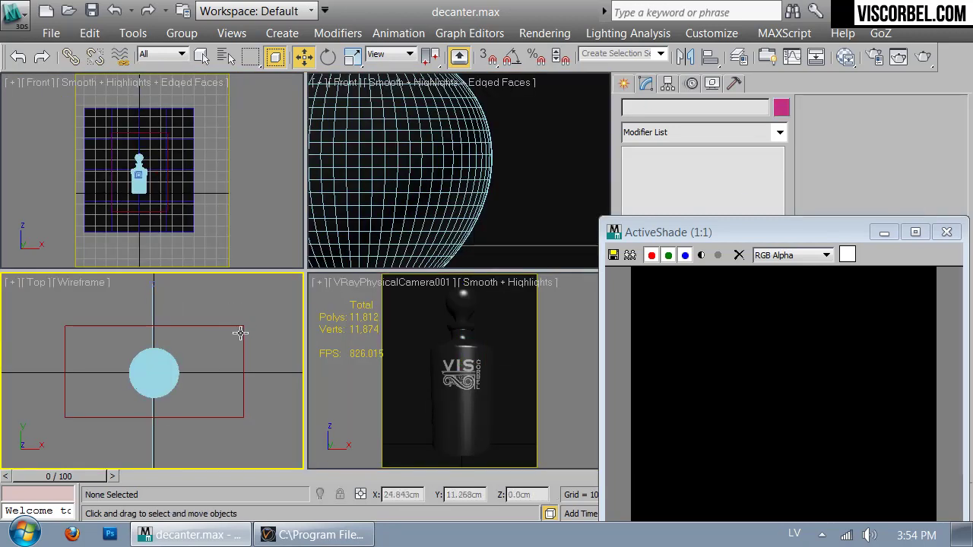
left_click(242, 332)
key("p")
mouse_move(243, 331)
middle_mouse_down("alt")
mouse_move(190, 376)
mouse_move(245, 284)
mouse_move(216, 348)
mouse_move(238, 363)
middle_mouse_up("alt")
key("F3")
- Create a VRayLightMtl material in the third sample slot
left_click(845, 57)
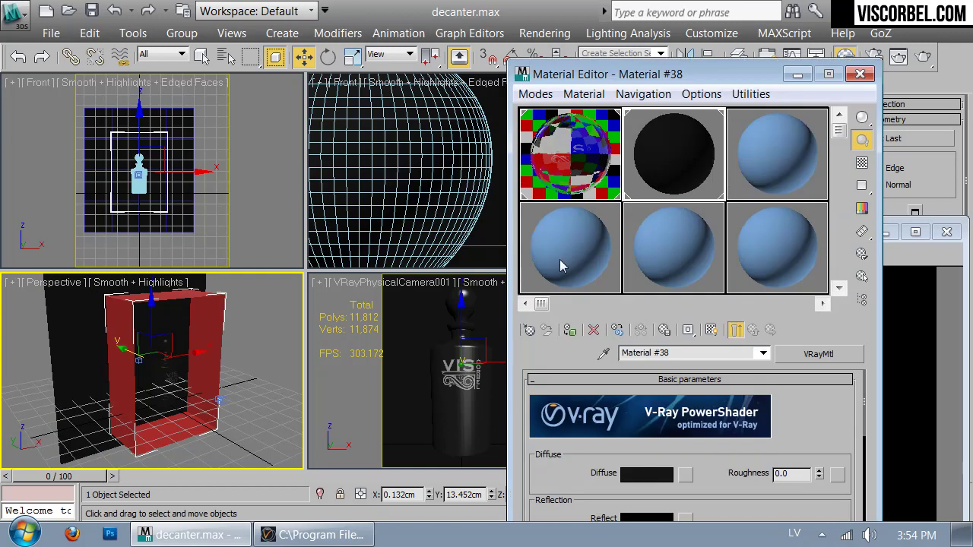
left_click(764, 167)
left_click(530, 331)
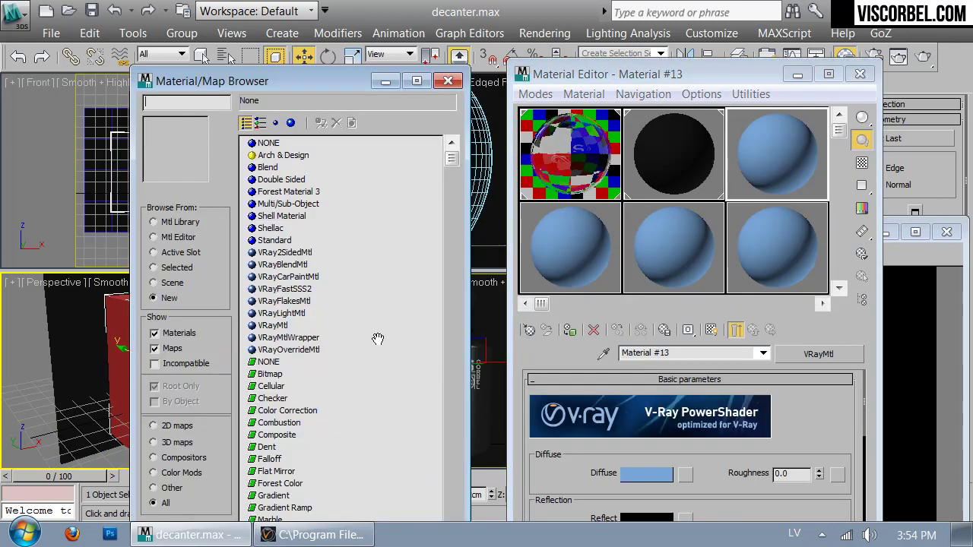
double_click(270, 313)
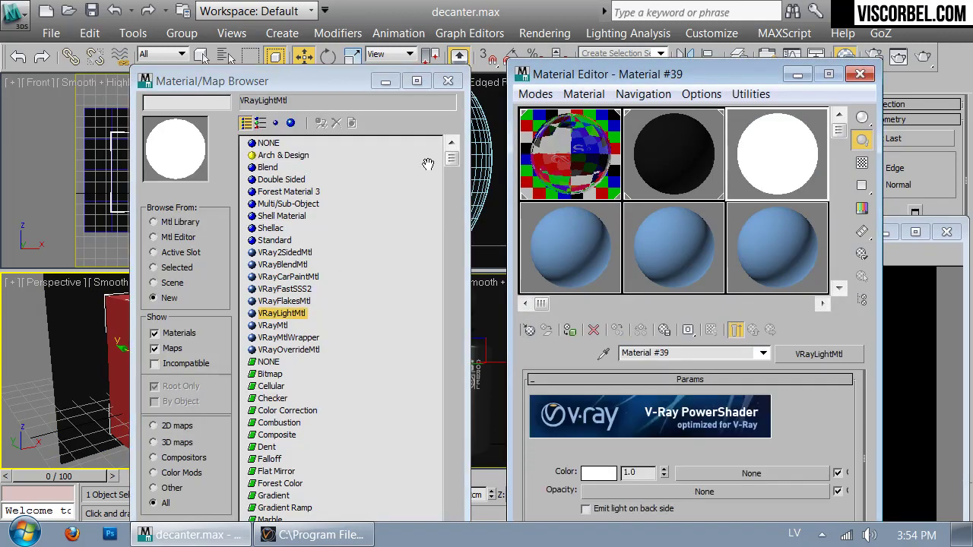
left_click(448, 80)
- Set the light material's color multiplier to 30
double_click(635, 472)
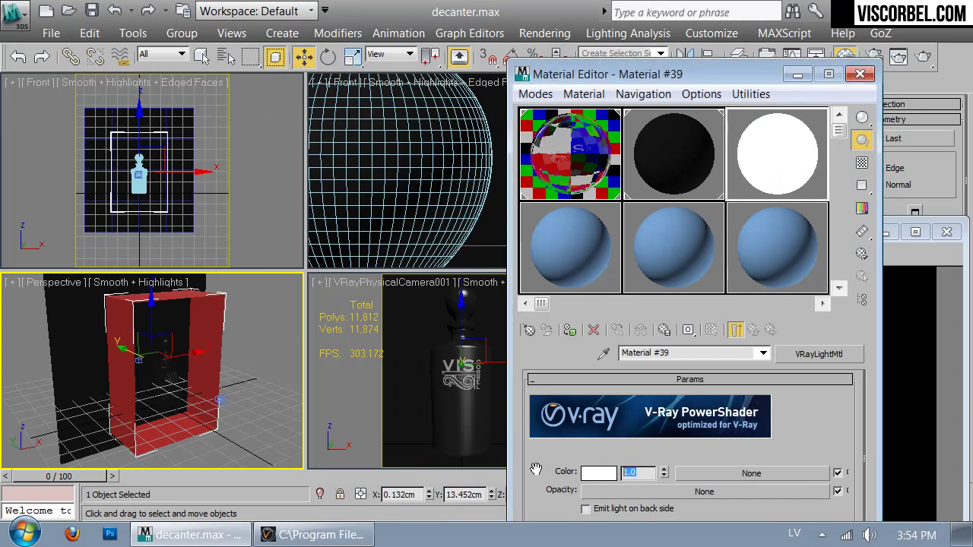
type("30")
key("Return")
scroll(559, 473, "down", 2)
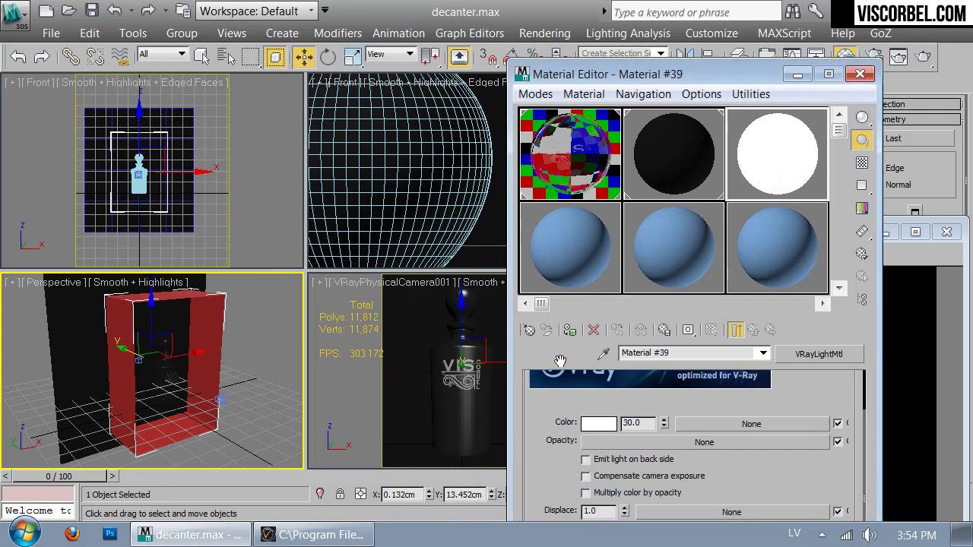
- Enable direct illumination on the light material, assign it to the box frame, and enlarge the ActiveShade window to show the whole decanter
left_click_drag(611, 80, 615, 25)
left_click(545, 497)
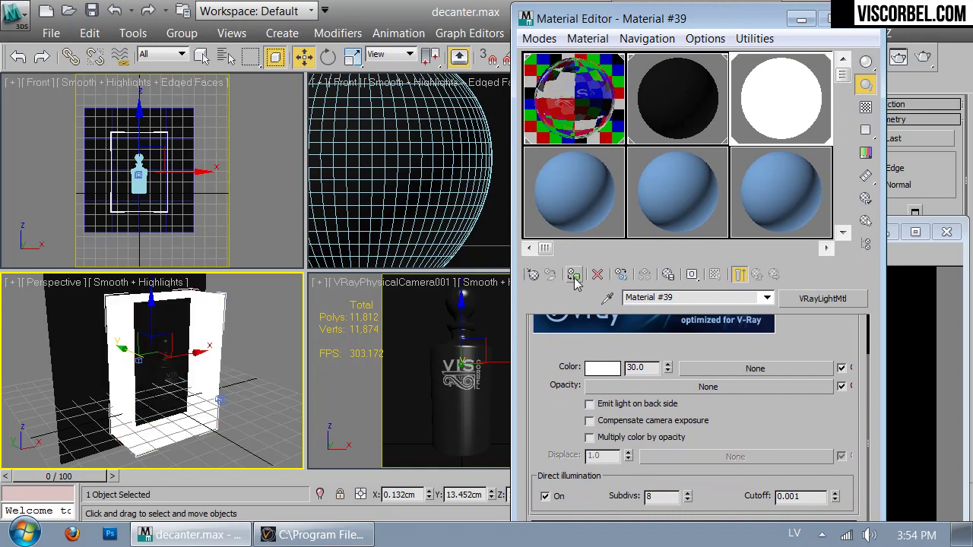
left_click_drag(708, 19, 311, 36)
left_click_drag(760, 230, 668, 68)
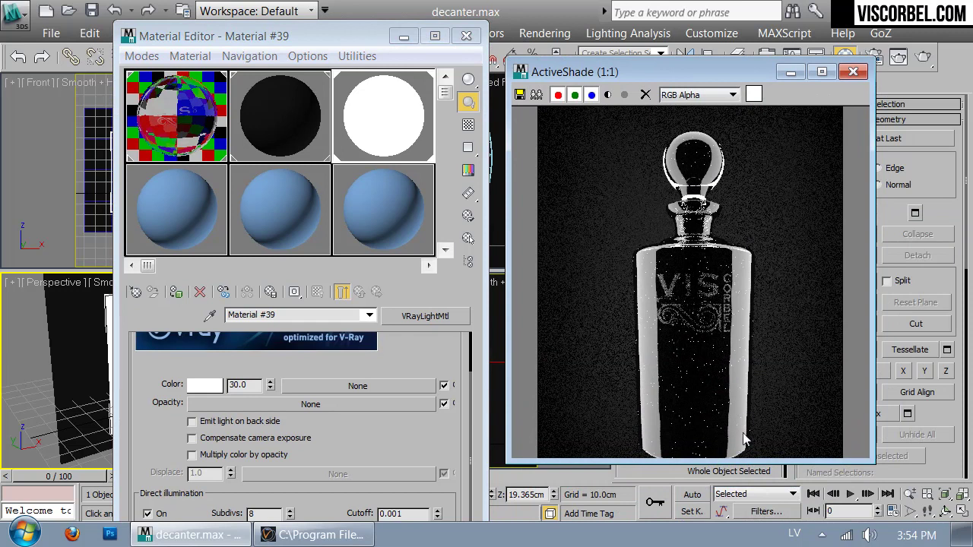
left_click_drag(746, 462, 746, 506)
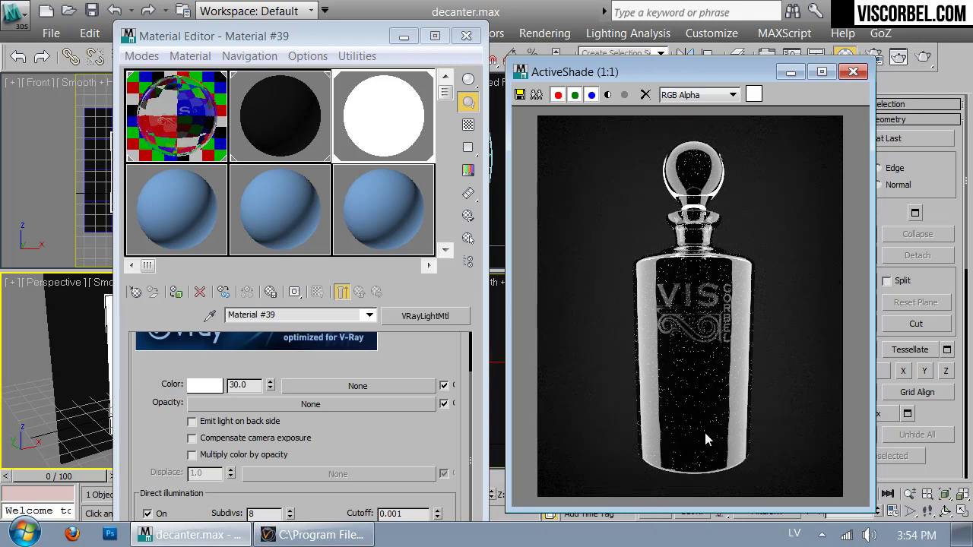
left_click(470, 37)
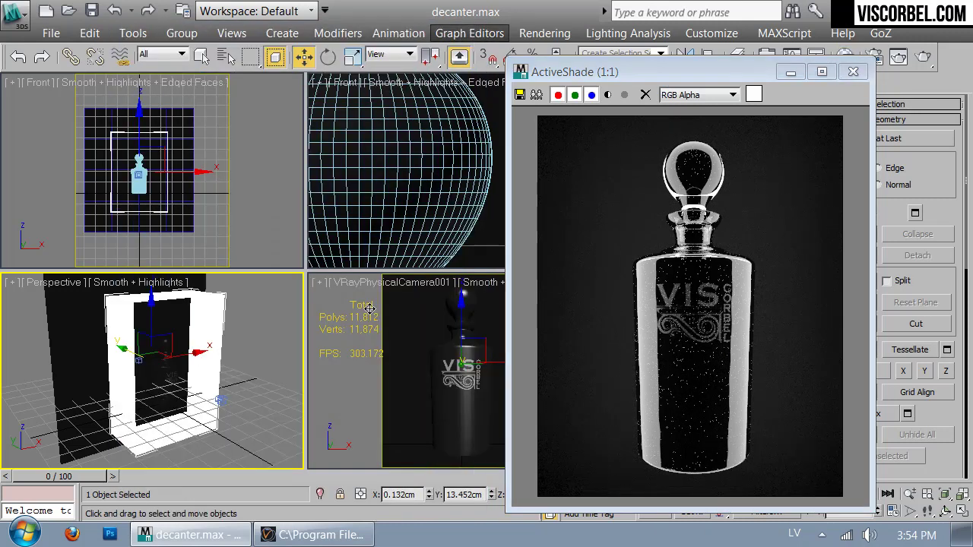
- Select the backdrop and set its material's diffuse color to pure black with a value of 0
left_click(403, 401)
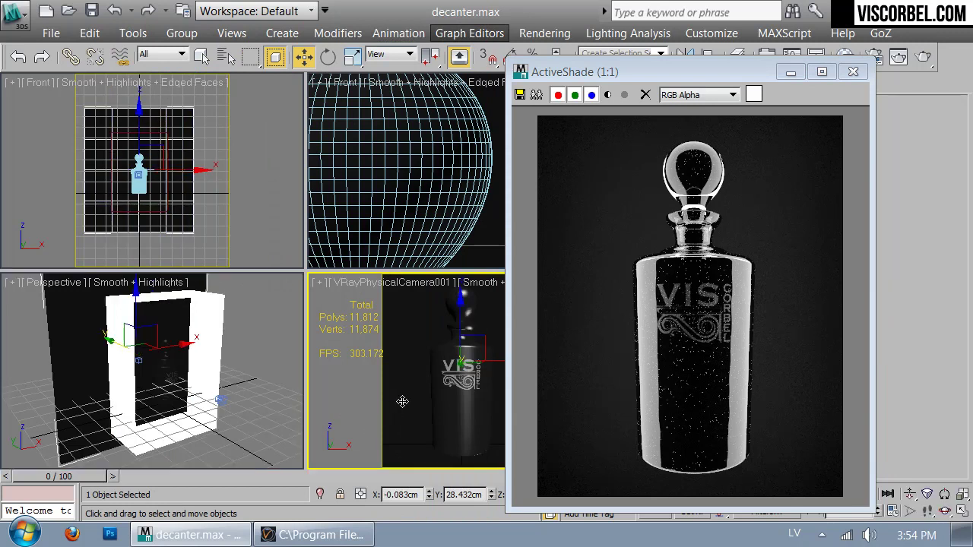
key("m")
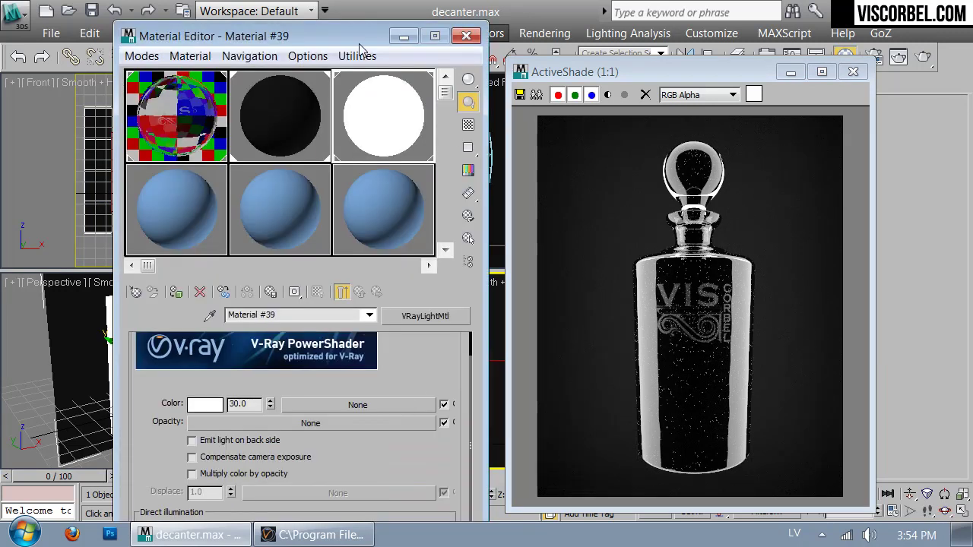
left_click(311, 127)
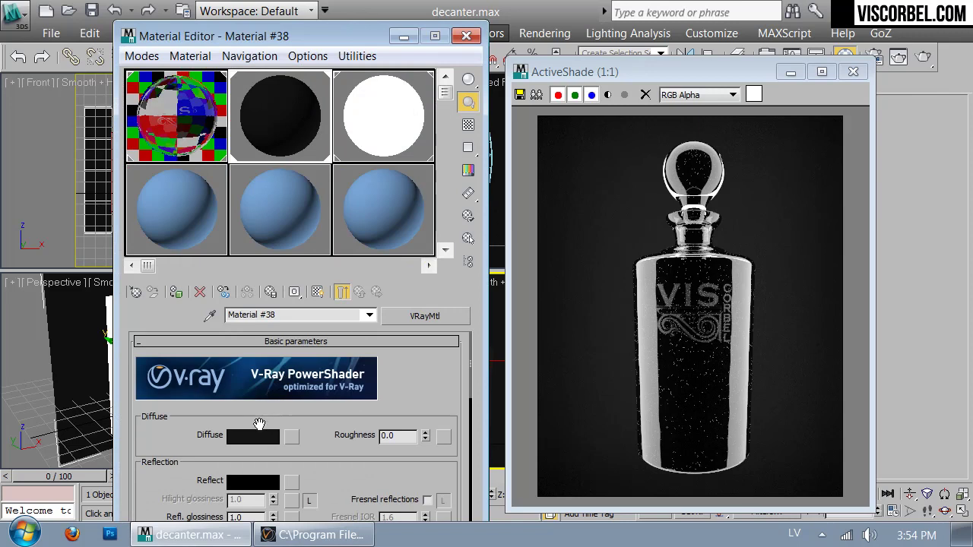
left_click(266, 437)
left_click(730, 198)
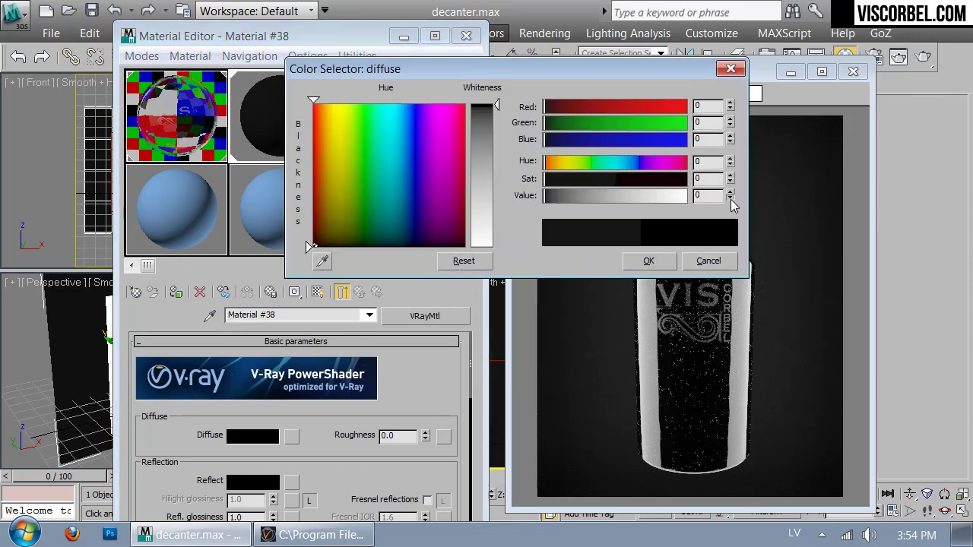
left_click(647, 261)
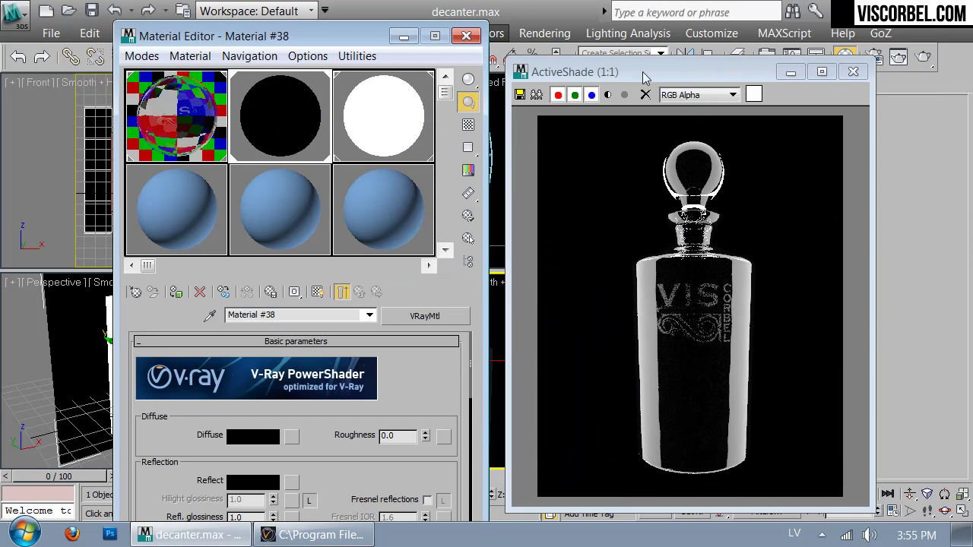
left_click(466, 36)
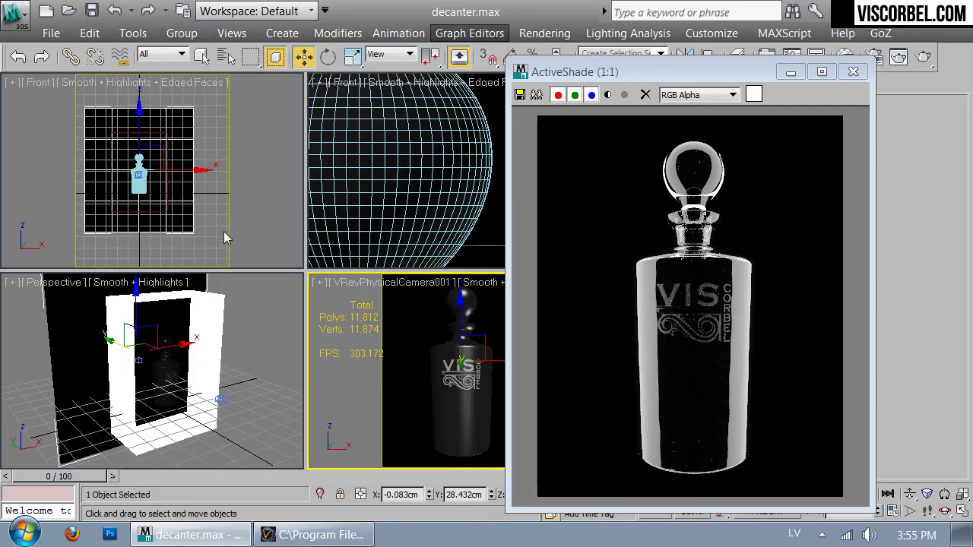
- Shift the box frame back and forth along the Y axis and leave it at about Y 11.8 cm
left_click(190, 348)
left_click_drag(123, 349, 109, 342)
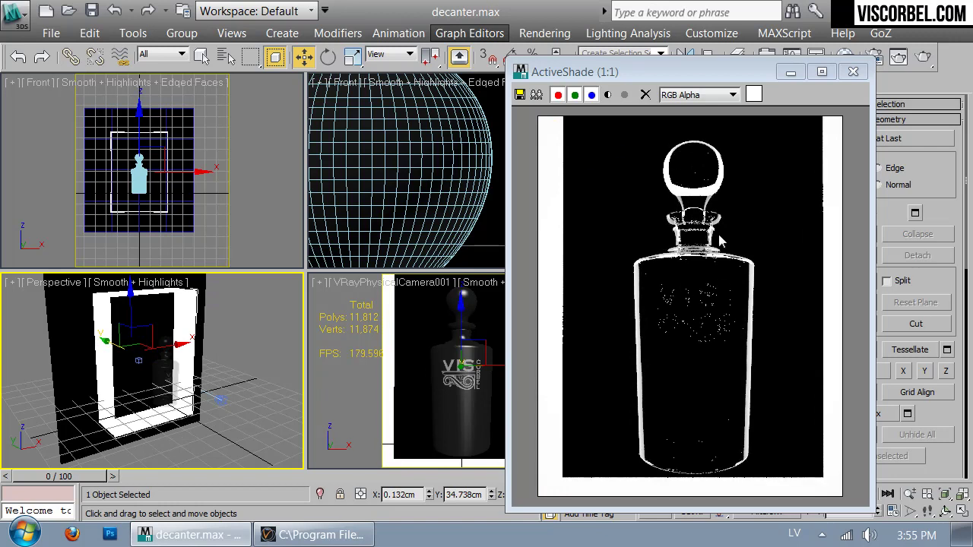
left_click_drag(111, 342, 146, 347)
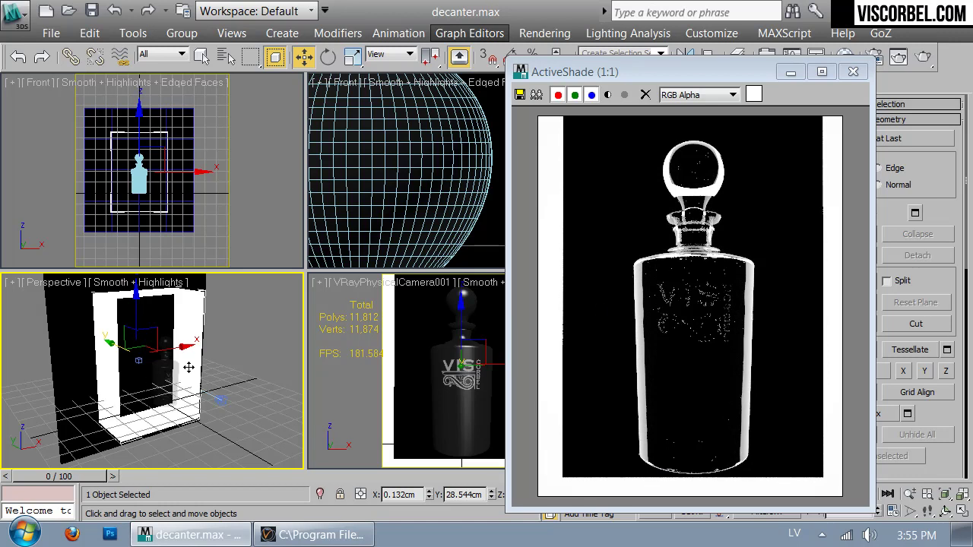
left_click_drag(111, 343, 128, 348)
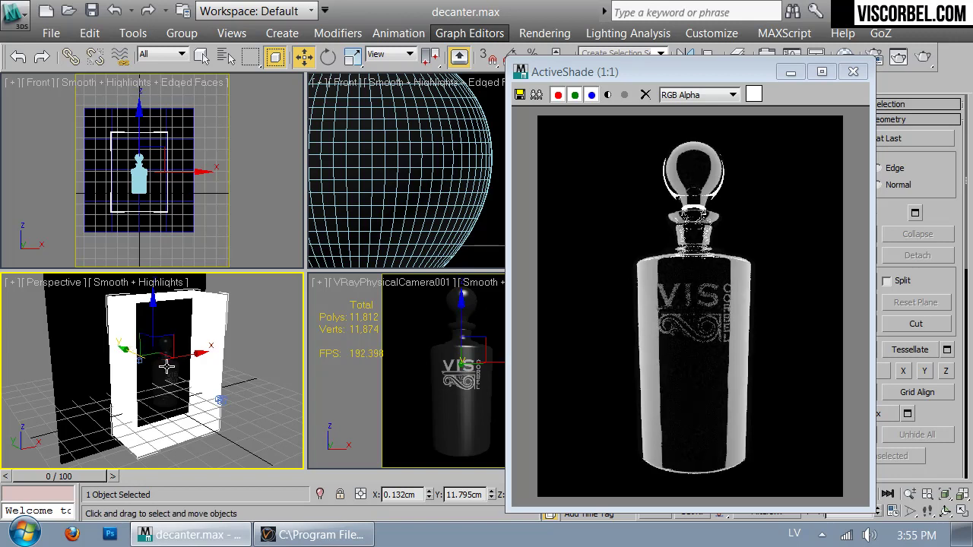
- Scale the box frame along its Y axis to make it shallower
key("r")
left_click_drag(182, 372, 174, 377)
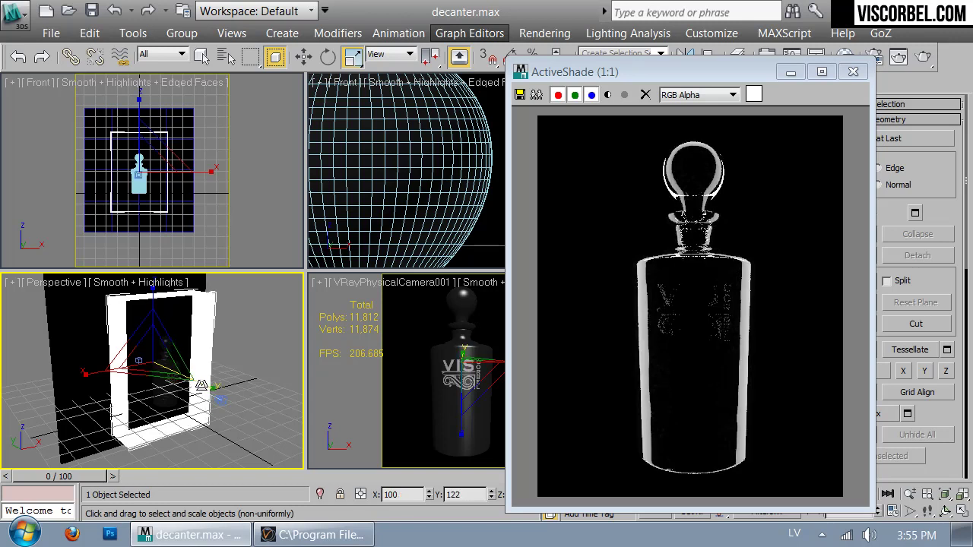
key("r")
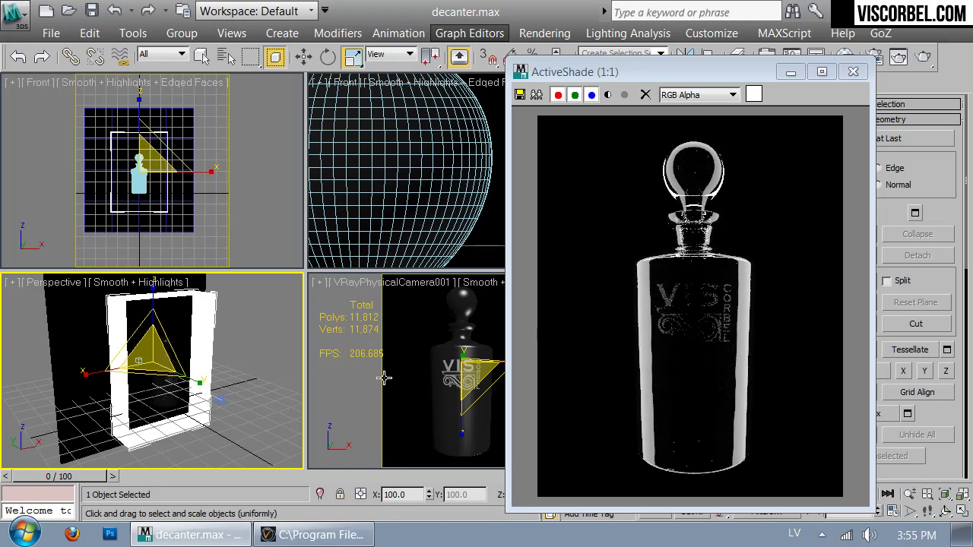
- Move the box frame towards the backdrop in a Left view to about Y 16.56 cm, and shift the preview clear of the viewports
key("w")
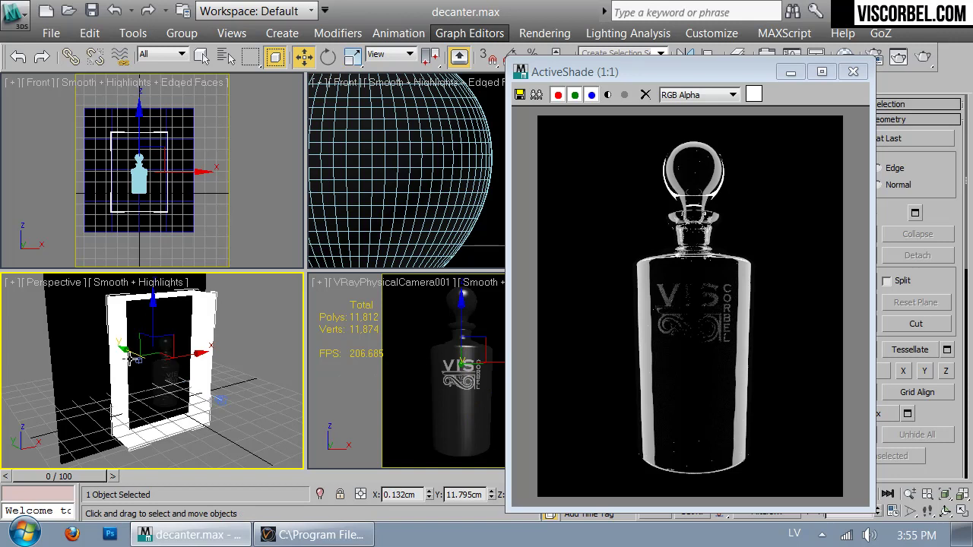
right_click(211, 152)
key("l")
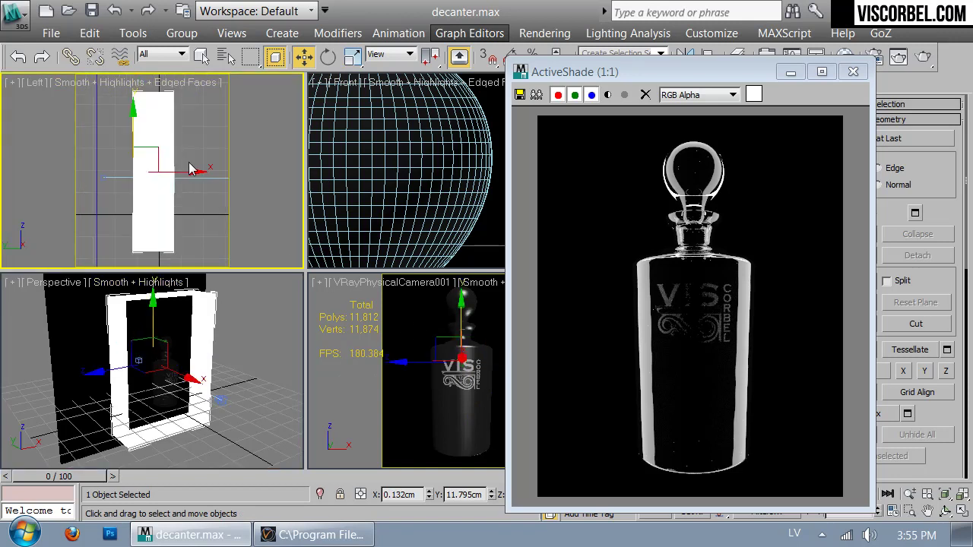
left_click_drag(192, 169, 184, 172)
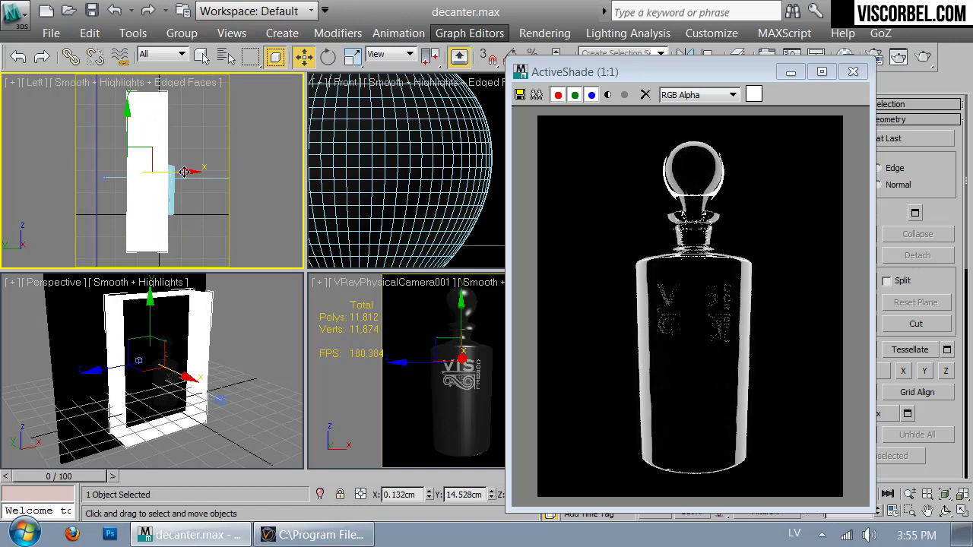
left_click_drag(184, 172, 185, 172)
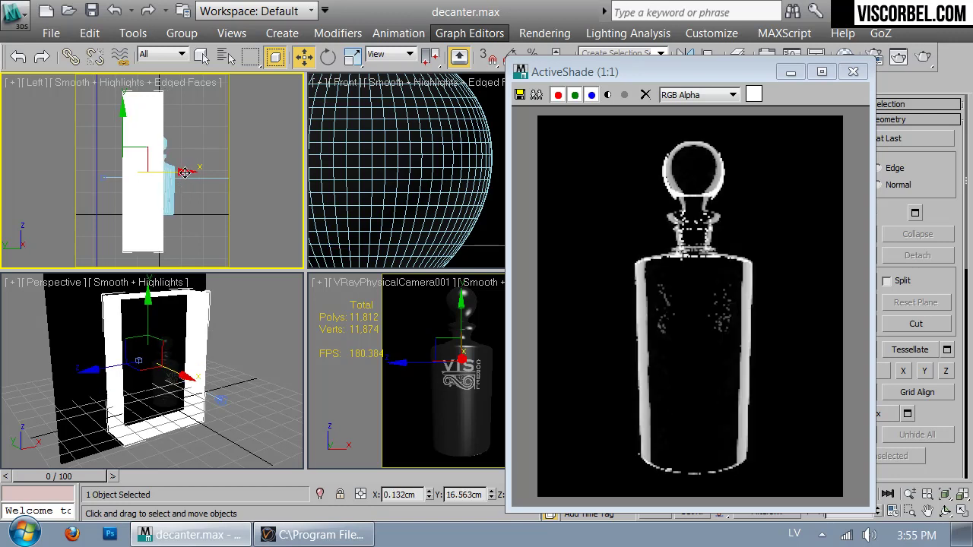
left_click_drag(728, 78, 790, 102)
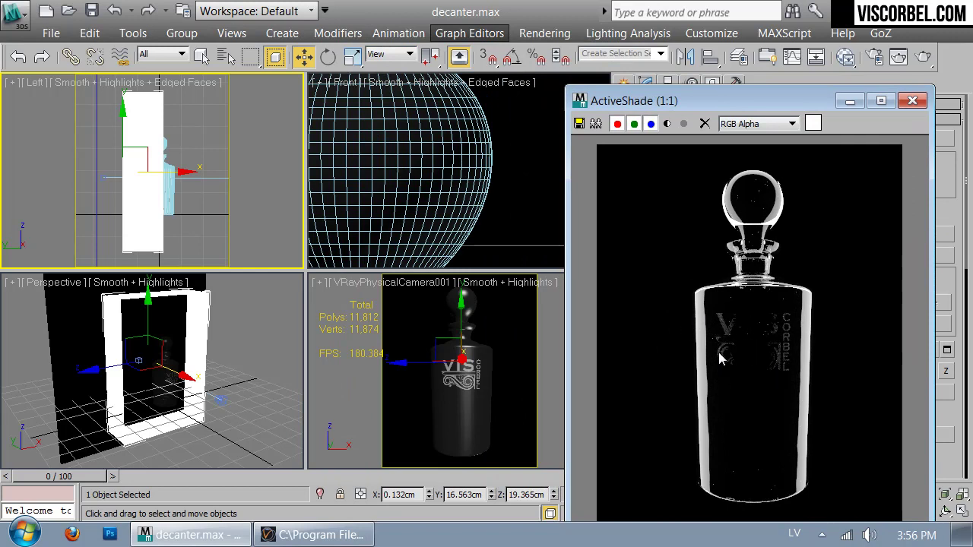
- Draw a plane about 60.5 cm long and 24 cm wide over the decanter in a maximized Front view
right_click(257, 332)
key("f")
key("alt+w")
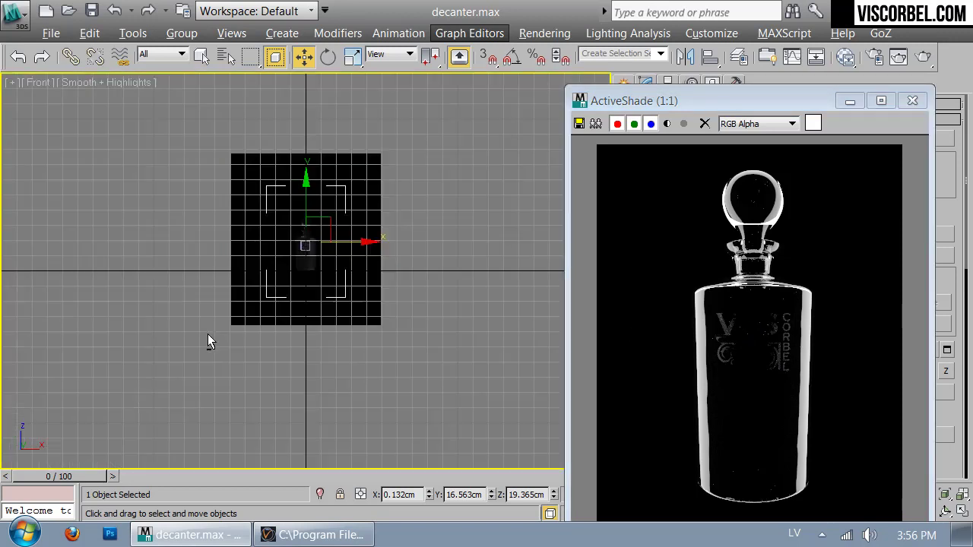
left_click(474, 216)
left_click_drag(710, 102, 690, 125)
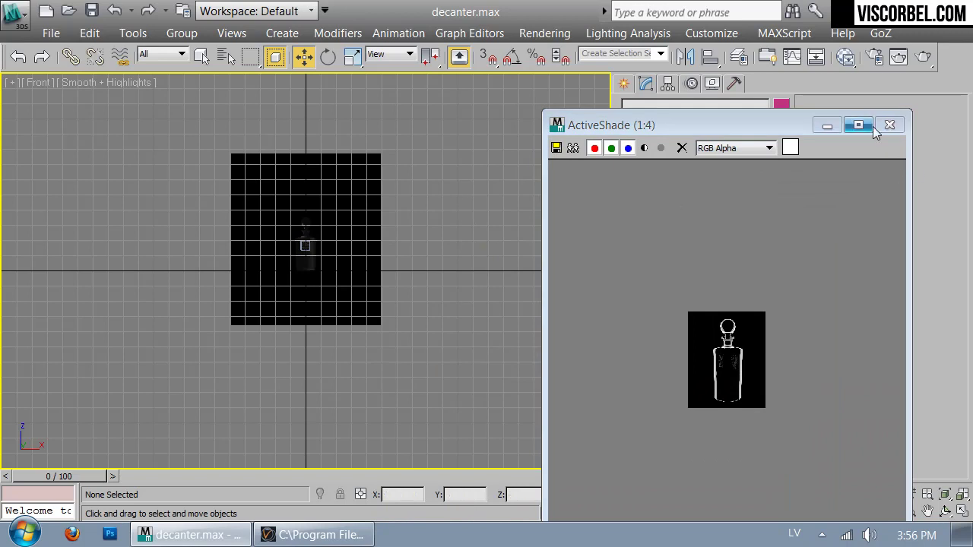
right_click(445, 222)
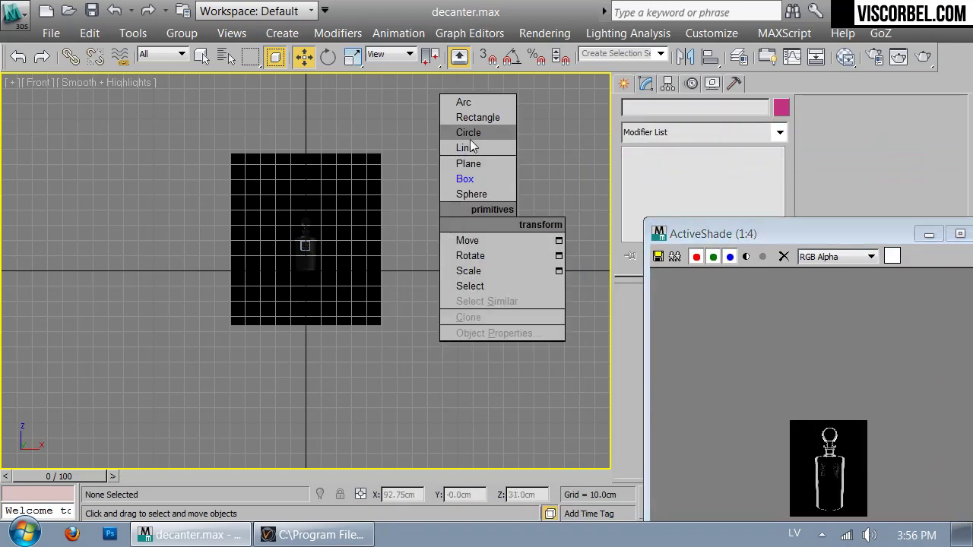
left_click(468, 163)
left_click_drag(278, 199, 314, 291)
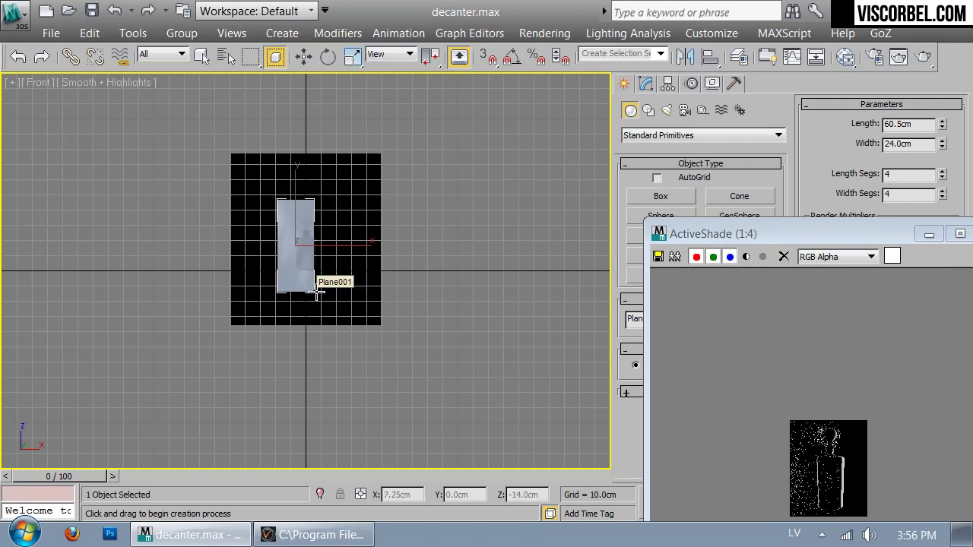
- Rotate the plane slightly in a wireframe Top view and move it diagonally in front of the decanter, at about X -15.6 cm, Y -22.9 cm
key("t")
key("F3")
key("e")
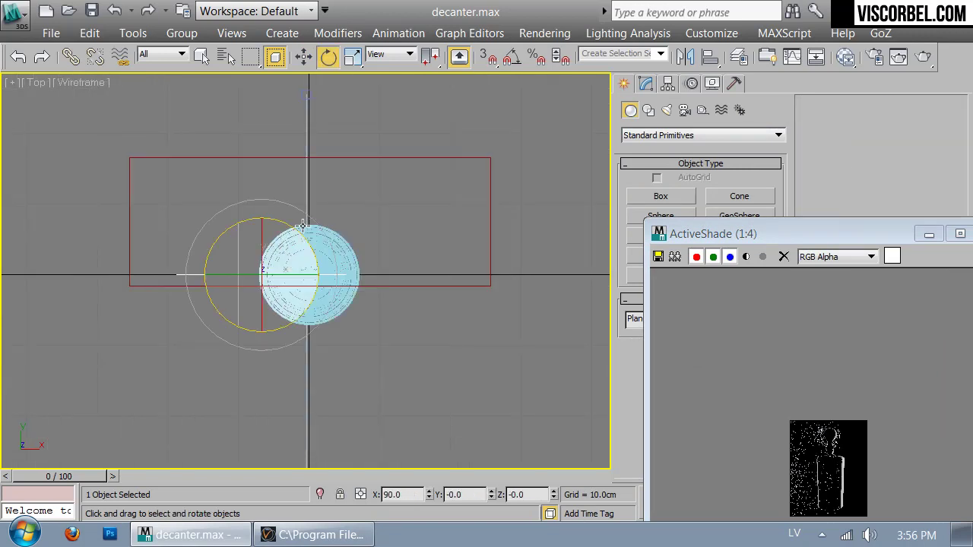
left_click_drag(301, 228, 213, 422)
key("w")
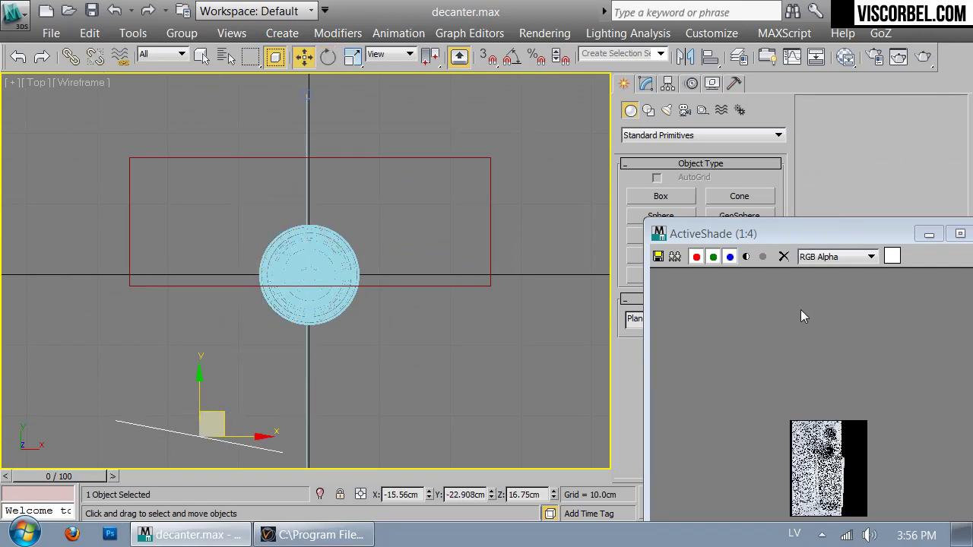
- Straighten the plane and center it farther in front of the decanter at about X -0.8 cm, Y -47.2 cm
left_click_drag(807, 228, 714, 68)
scroll(370, 289, "down", 2)
middle_click_drag(369, 288, 363, 191)
left_click_drag(277, 253, 329, 344)
key("e")
key("w")
left_click_drag(355, 387, 390, 394)
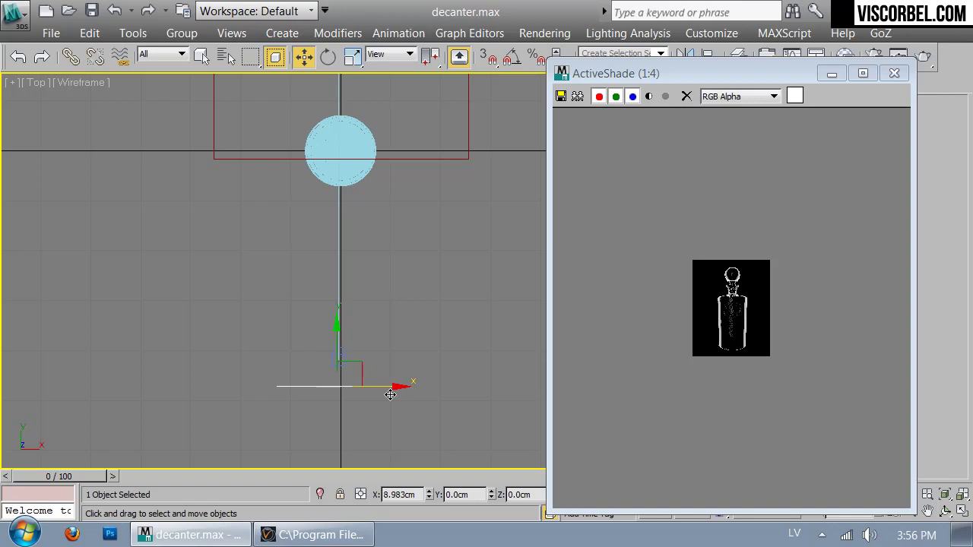
- Enlarge the plane to a length of about 161.85 cm and a width of about 59.5 cm, with the preview at 1:1
left_click(789, 305)
scroll(767, 302, "up", 2)
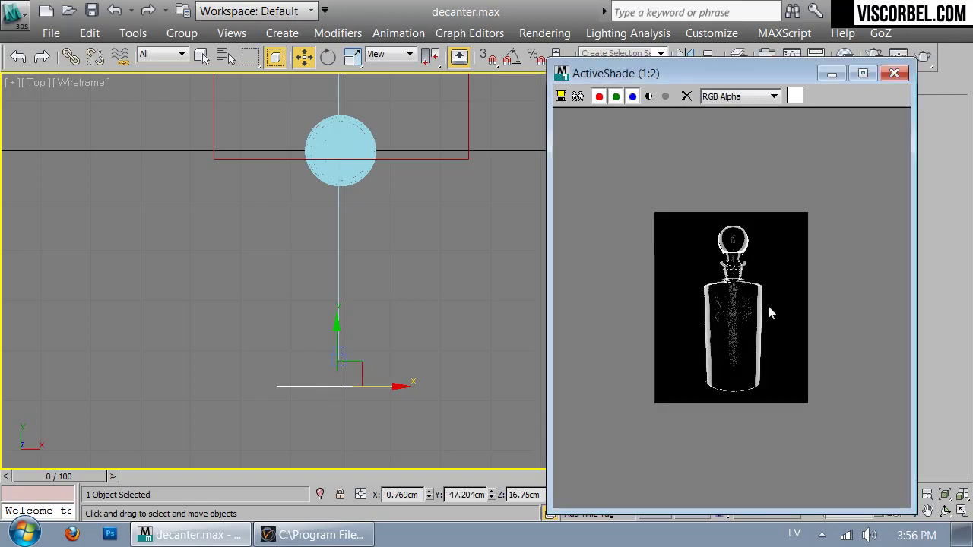
left_click_drag(667, 73, 155, 78)
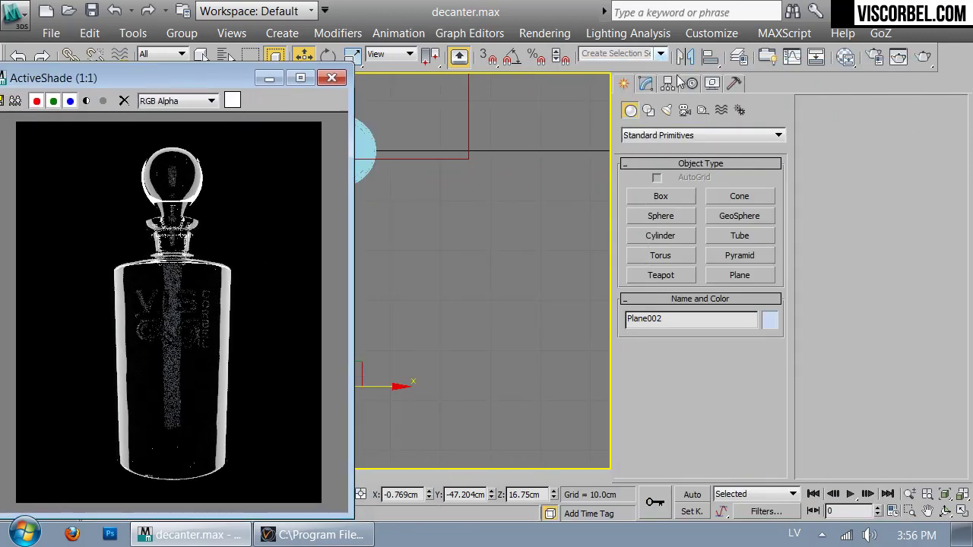
left_click(647, 84)
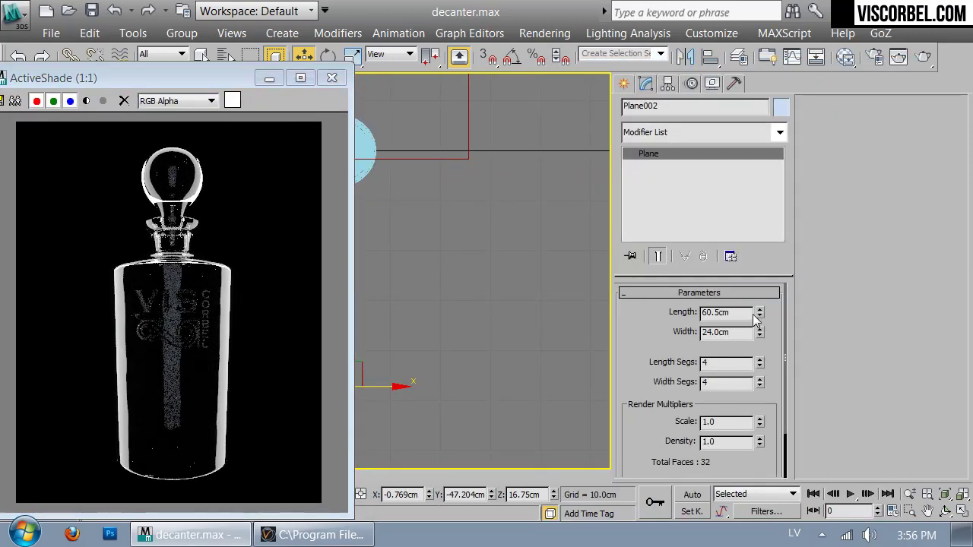
left_click_drag(761, 314, 753, 252)
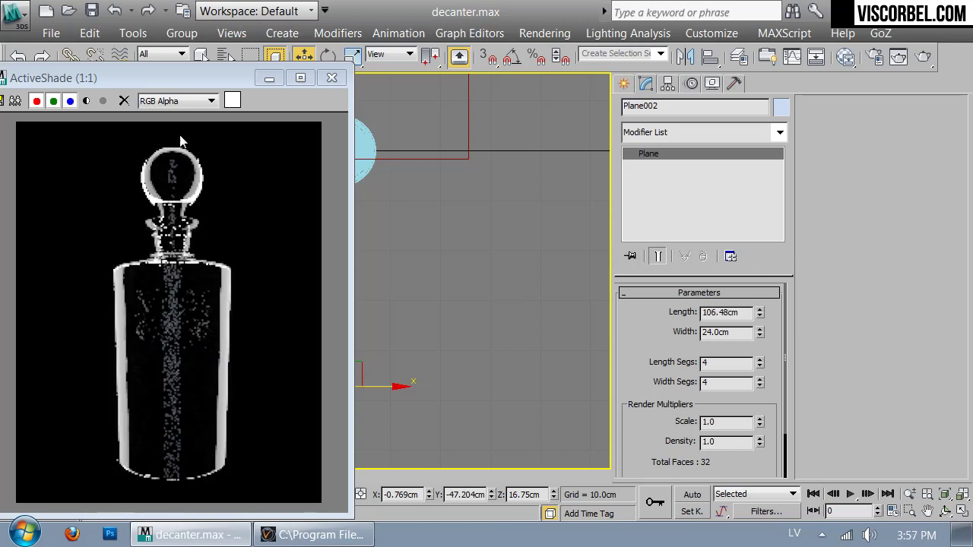
left_click_drag(760, 310, 750, 270)
left_click_drag(760, 334, 746, 284)
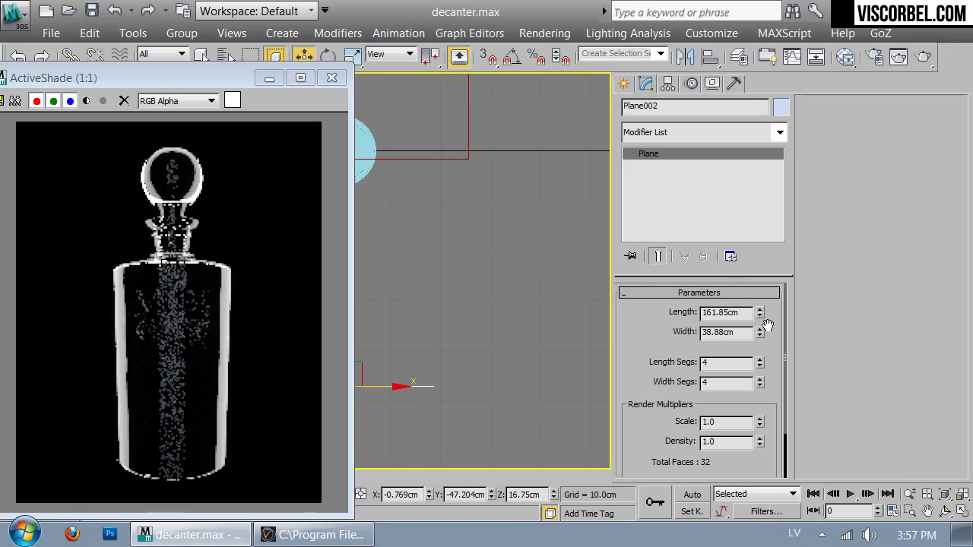
left_click_drag(762, 333, 751, 295)
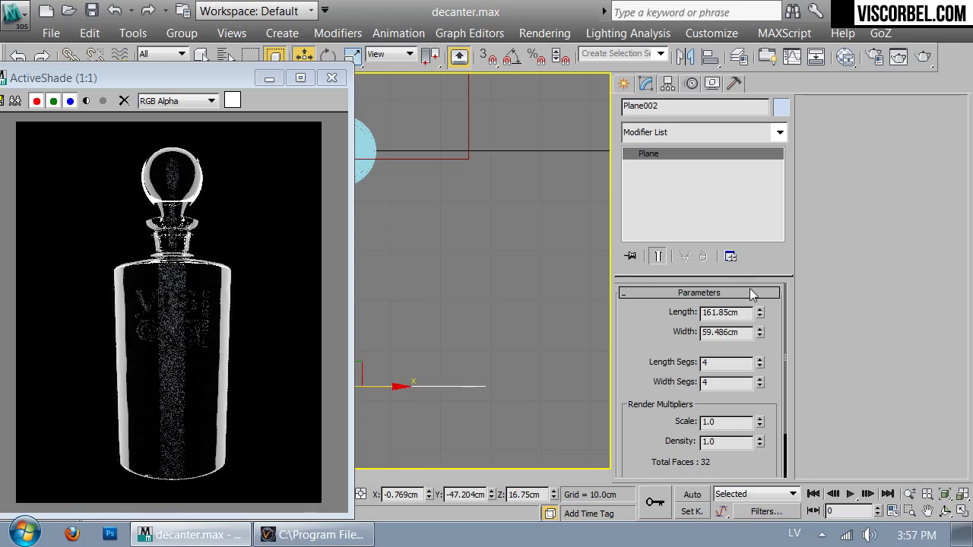
- Move the ActiveShade window off the viewport and show the front plane from behind in a shaded Perspective view
left_click_drag(162, 82, 696, 96)
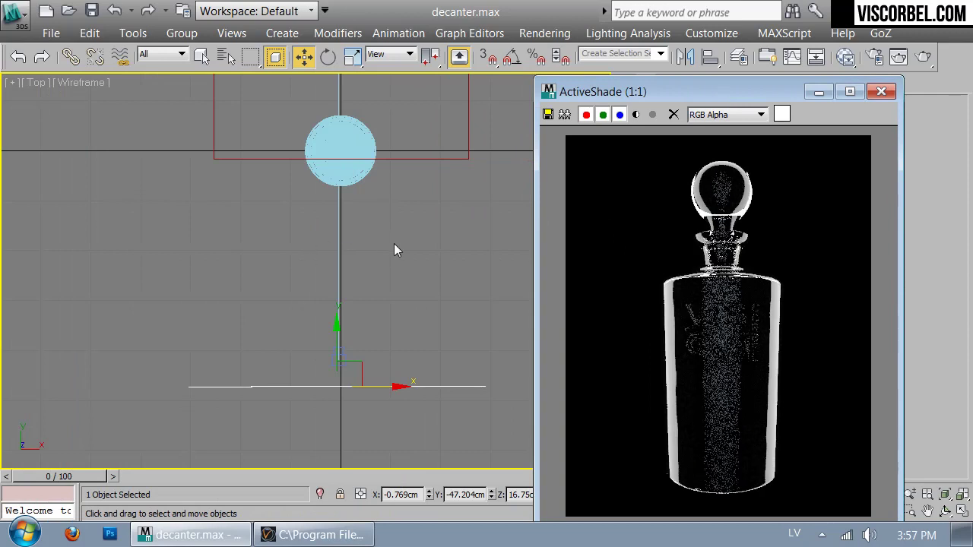
key("p")
mouse_move(392, 235)
middle_mouse_down("alt")
mouse_move(373, 255)
mouse_move(234, 176)
mouse_move(350, 218)
middle_mouse_up("alt")
key("F3")
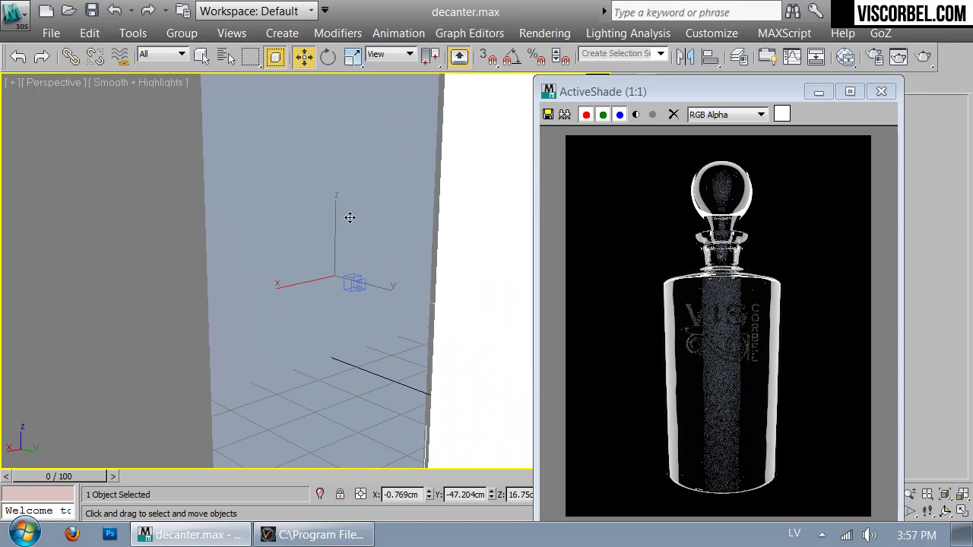
- Create a VRayLightMtl in an unused material slot and assign it to the front plane
key("m")
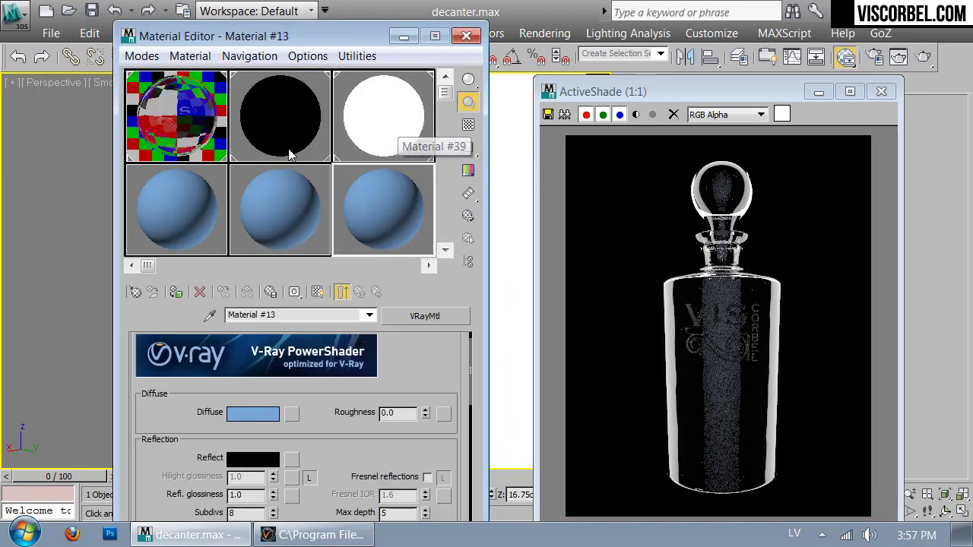
left_click(134, 292)
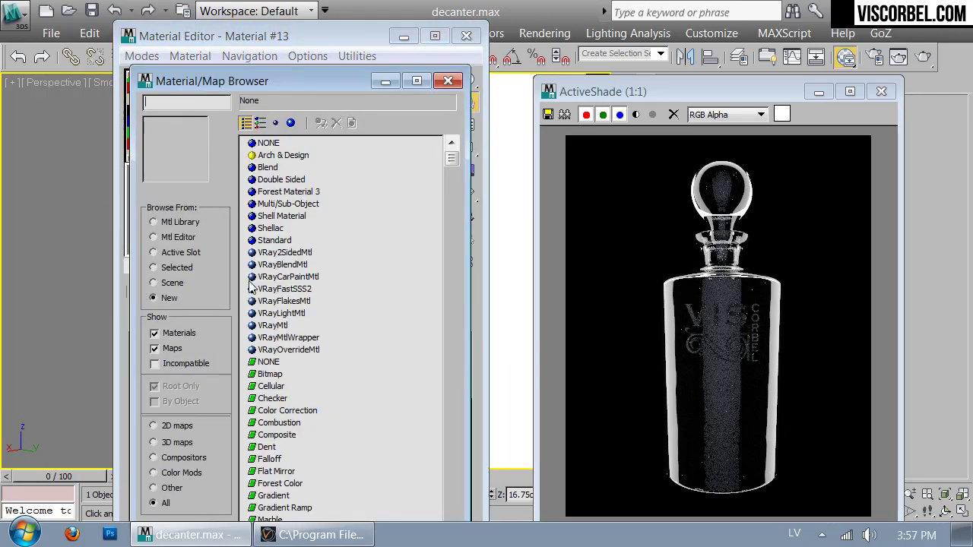
double_click(281, 314)
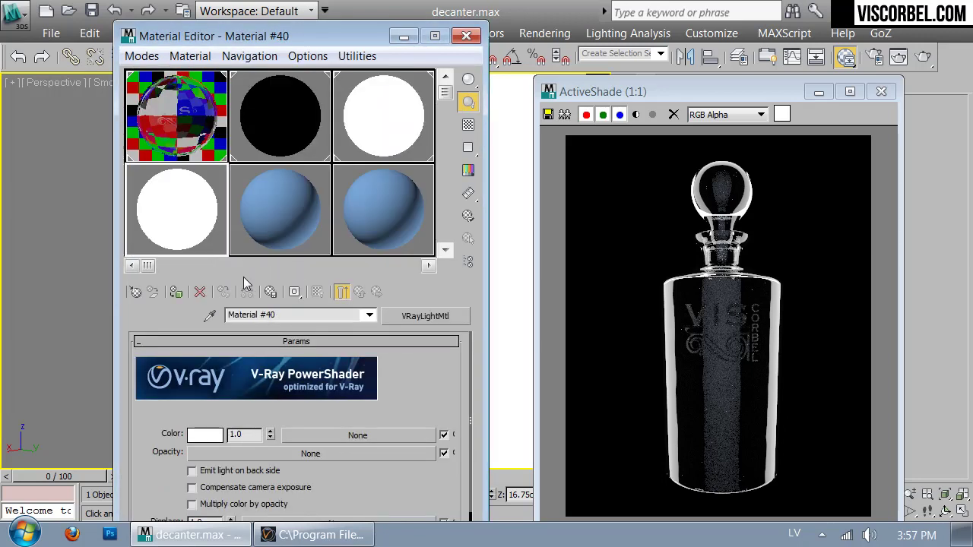
- Enable direct illumination and multiplying color by opacity for the light material, and set its color multiplier to 10
scroll(181, 491, "down", 2)
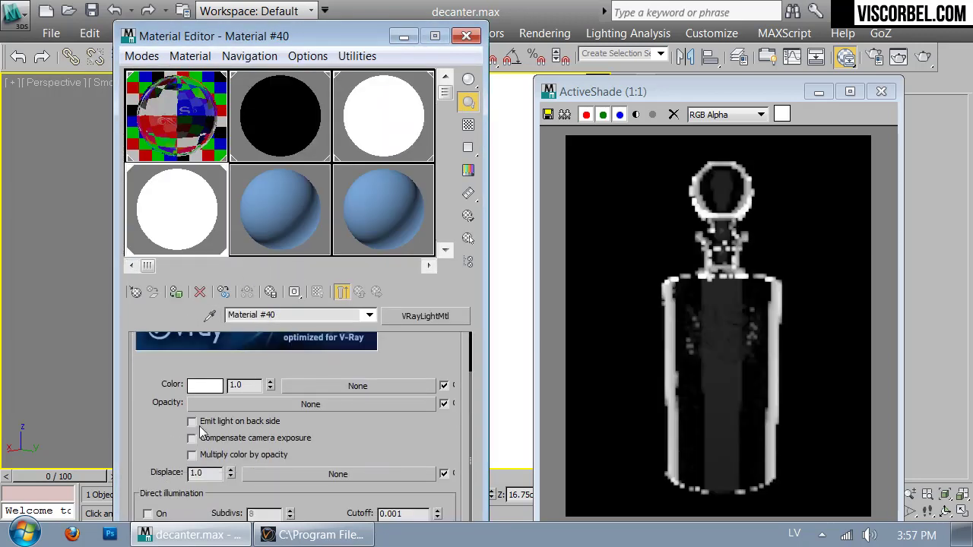
left_click(170, 515)
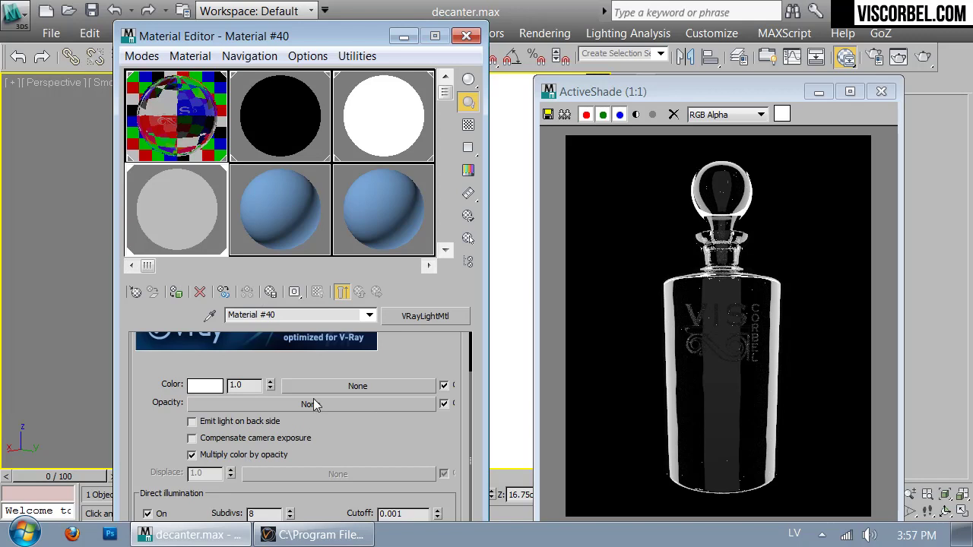
left_click(240, 386)
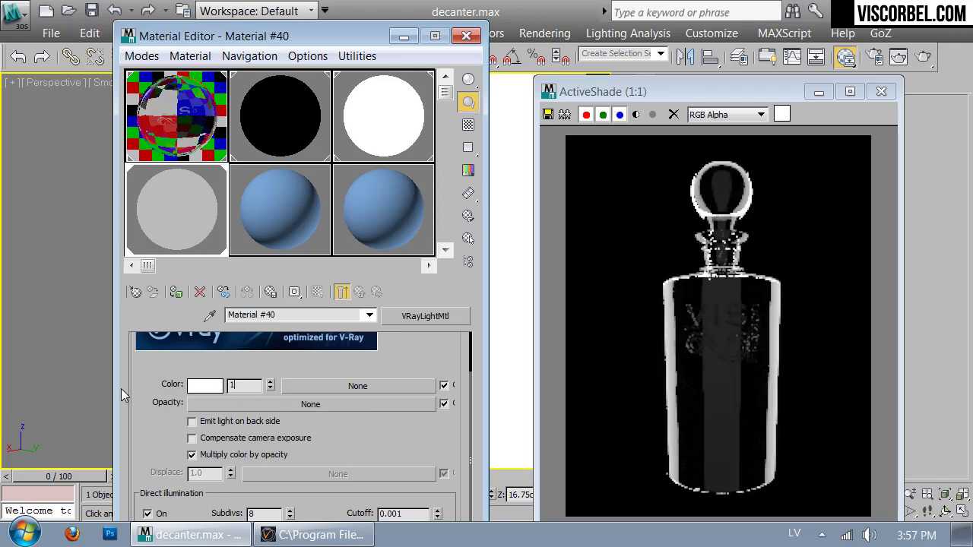
type("10")
key("Return")
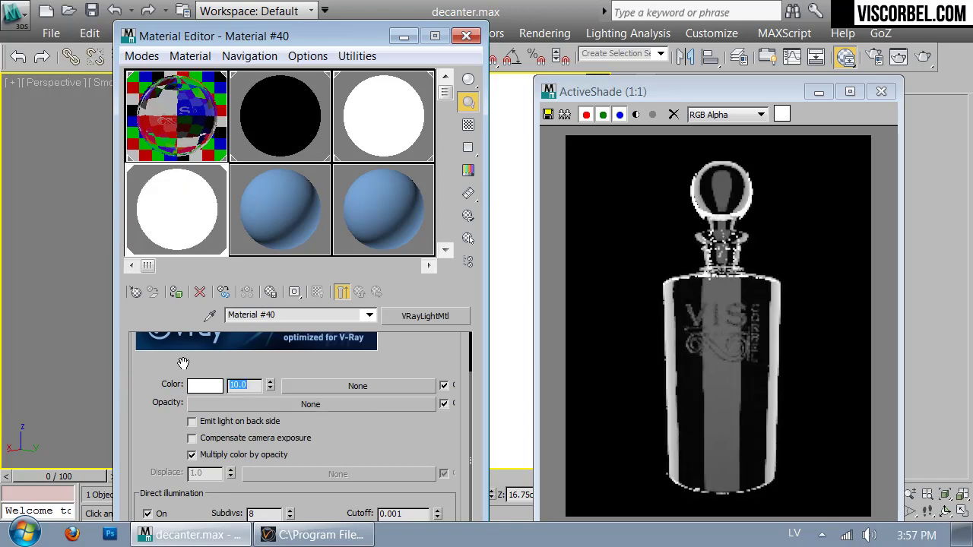
- Add a Gradient Ramp as the light material's opacity map, shift its middle flag to about a third of the ramp, and preview the map alone
left_click(307, 403)
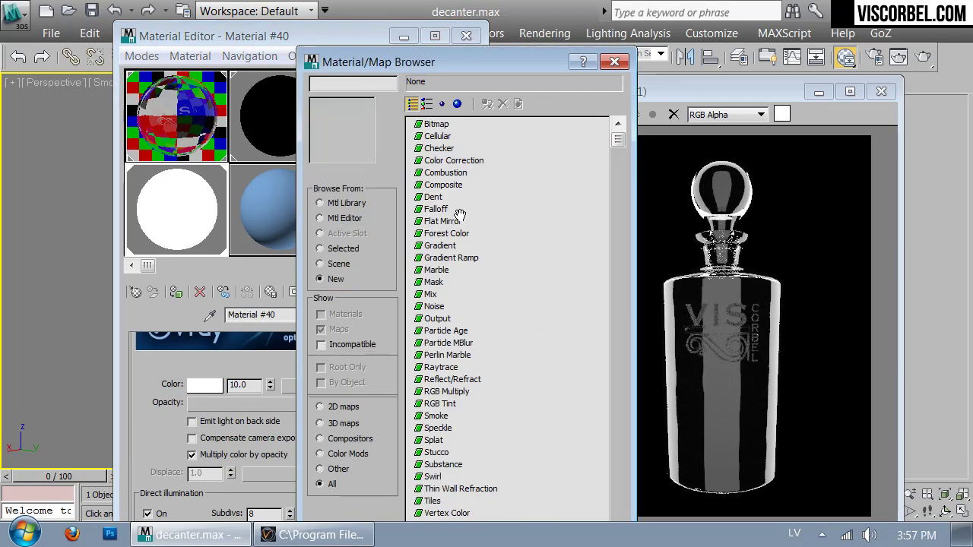
double_click(450, 264)
left_click_drag(289, 380, 294, 83)
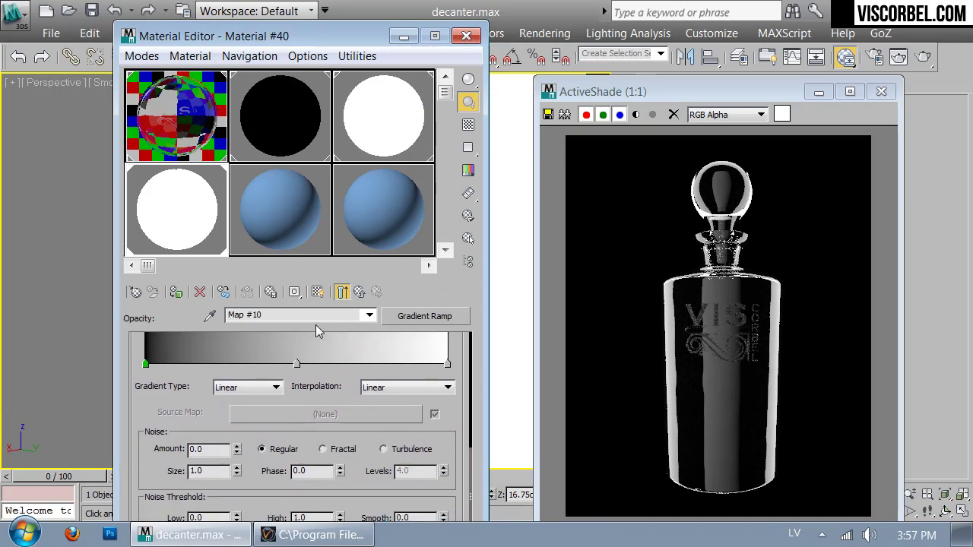
left_click_drag(296, 364, 251, 364)
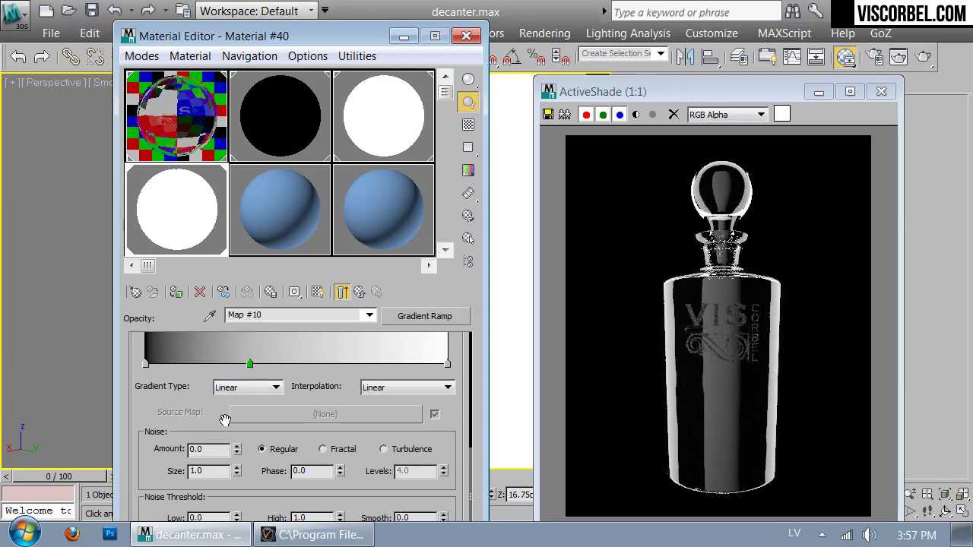
left_click_drag(246, 364, 250, 365)
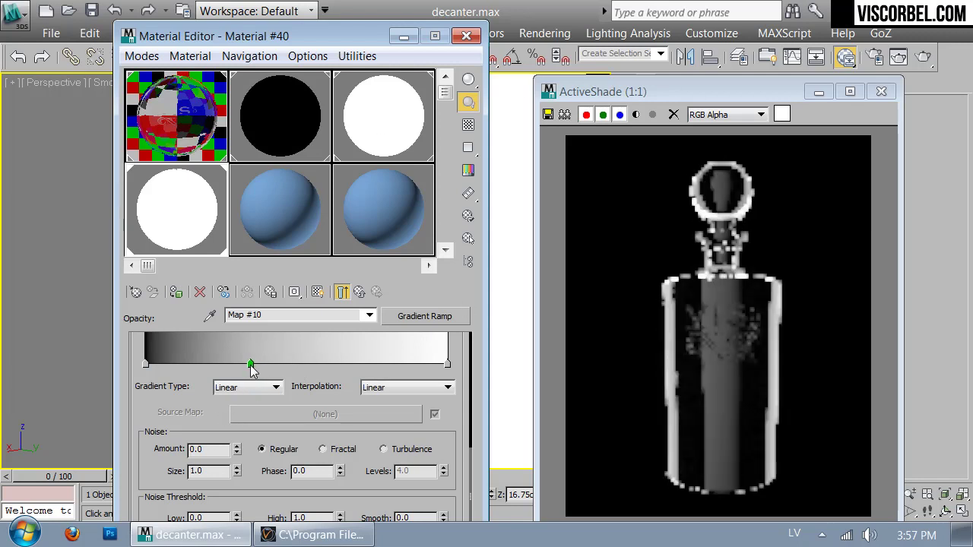
left_click_drag(254, 363, 254, 364)
left_click(342, 293)
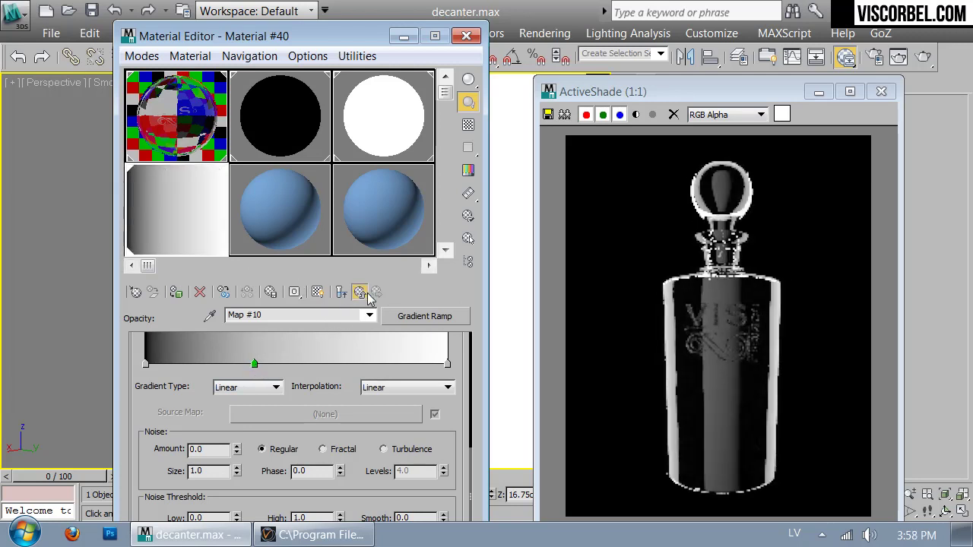
left_click(341, 293)
left_click(366, 406)
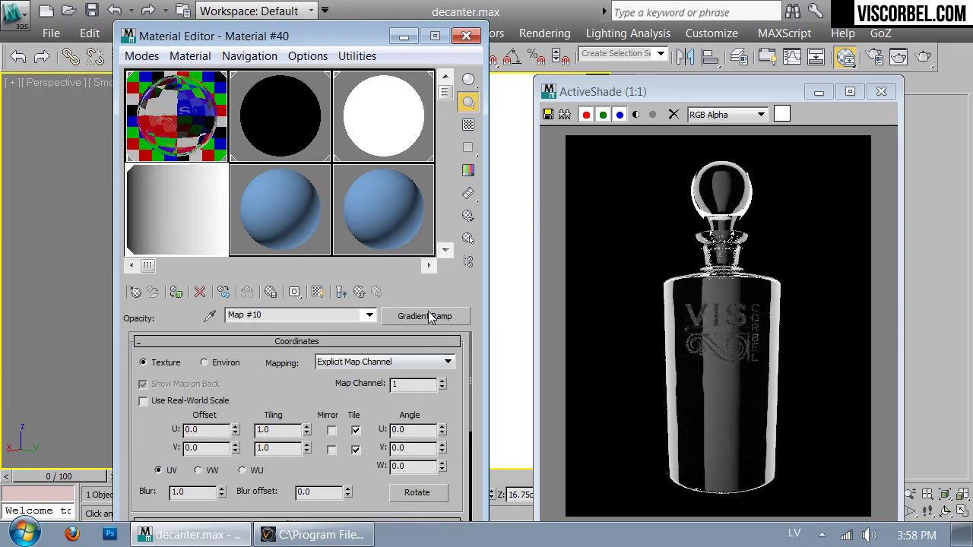
- Replace the opacity Gradient Ramp with a Mix map, keeping the old map as a sub-map
left_click(427, 317)
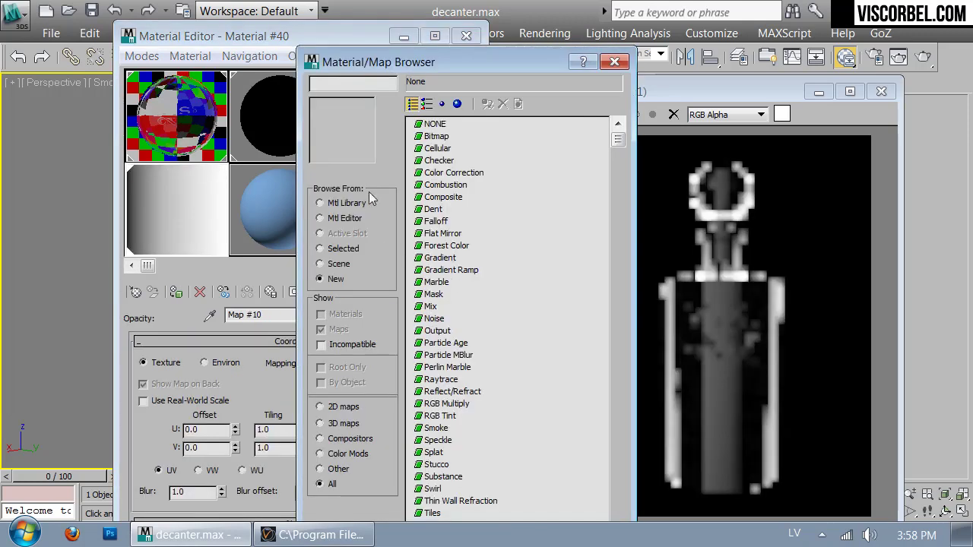
double_click(430, 307)
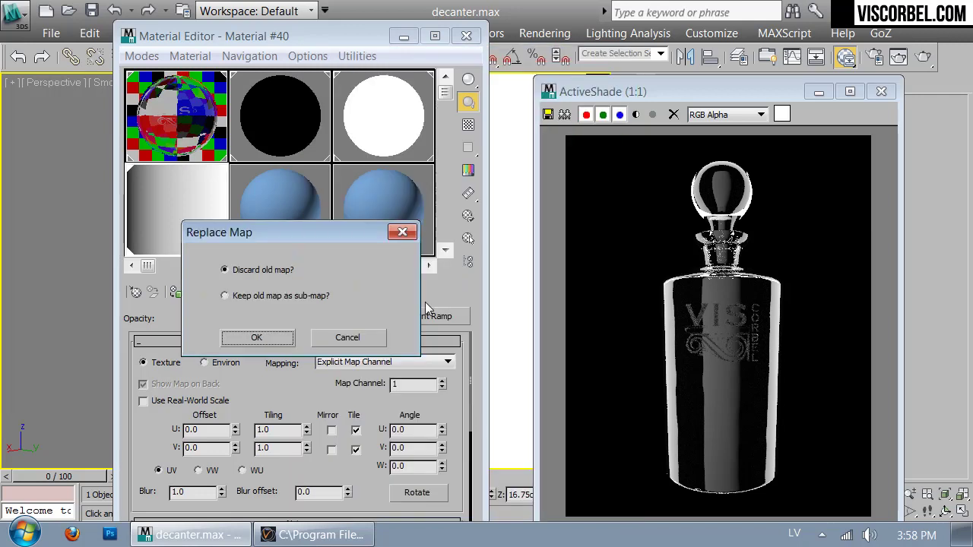
left_click(258, 297)
left_click(250, 335)
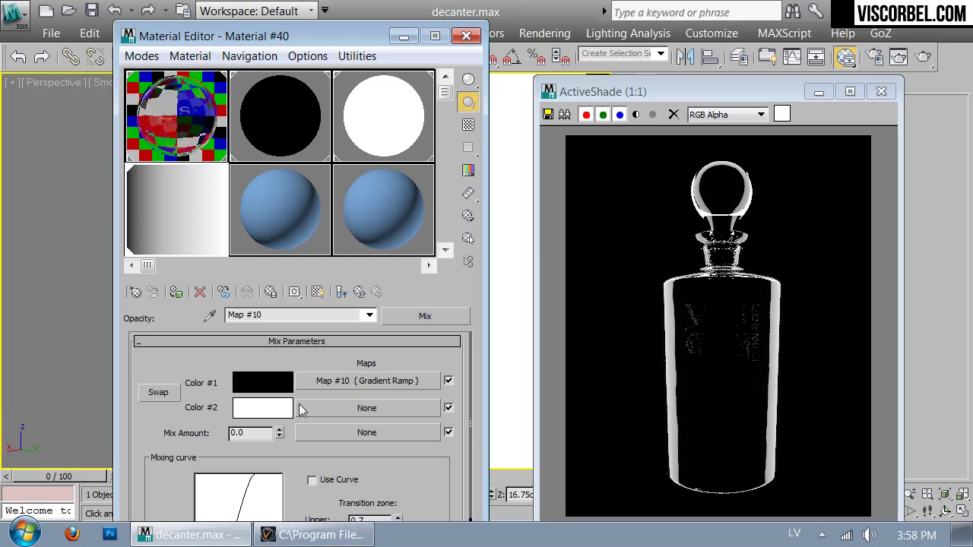
left_click(342, 293)
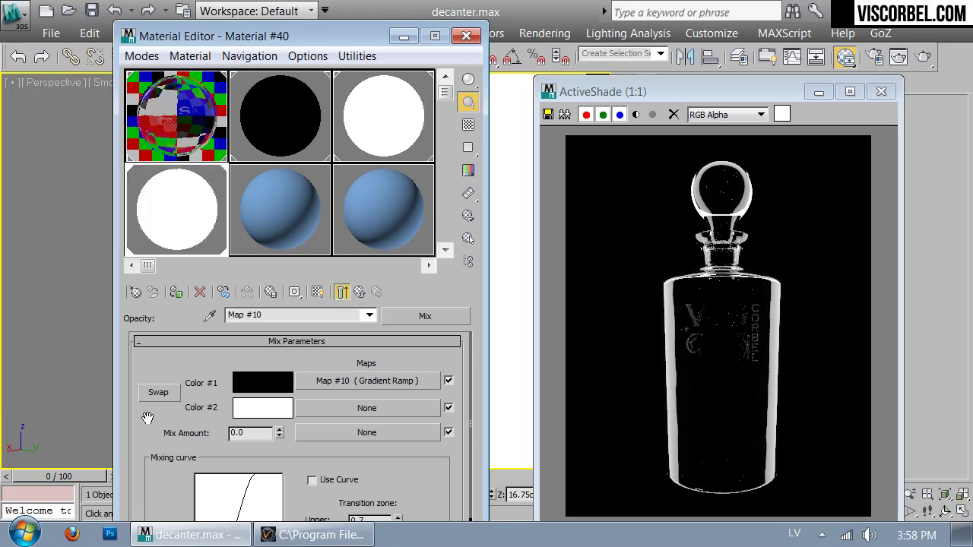
left_click(158, 394)
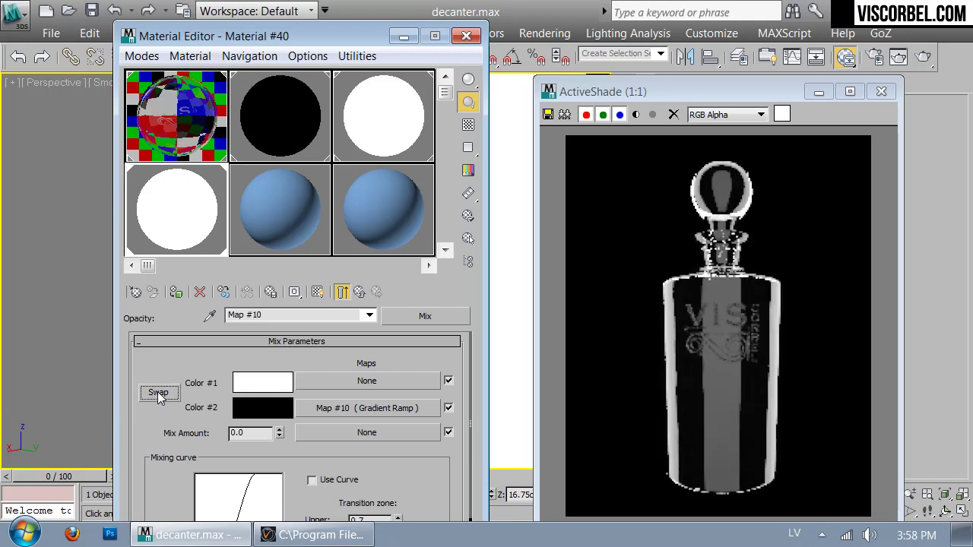
left_click(158, 393)
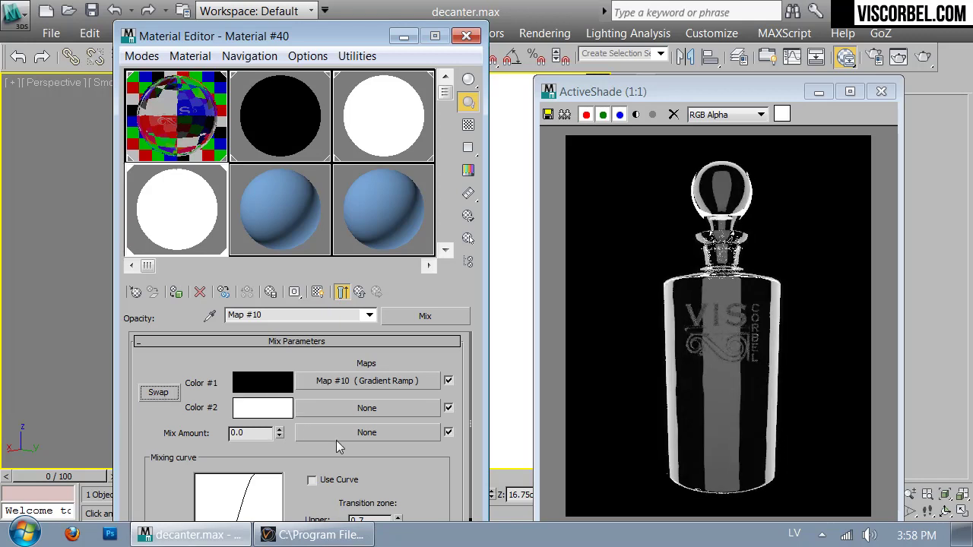
- Assign a new Gradient Ramp as the Mix map's mix amount and preview the resulting mix in the material slot
left_click(367, 433)
double_click(447, 258)
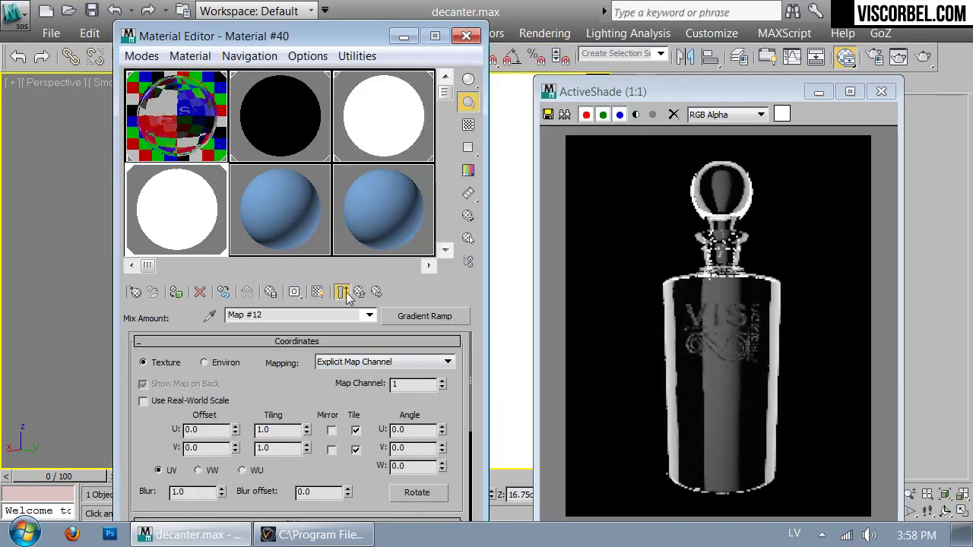
left_click(343, 293)
left_click(359, 294)
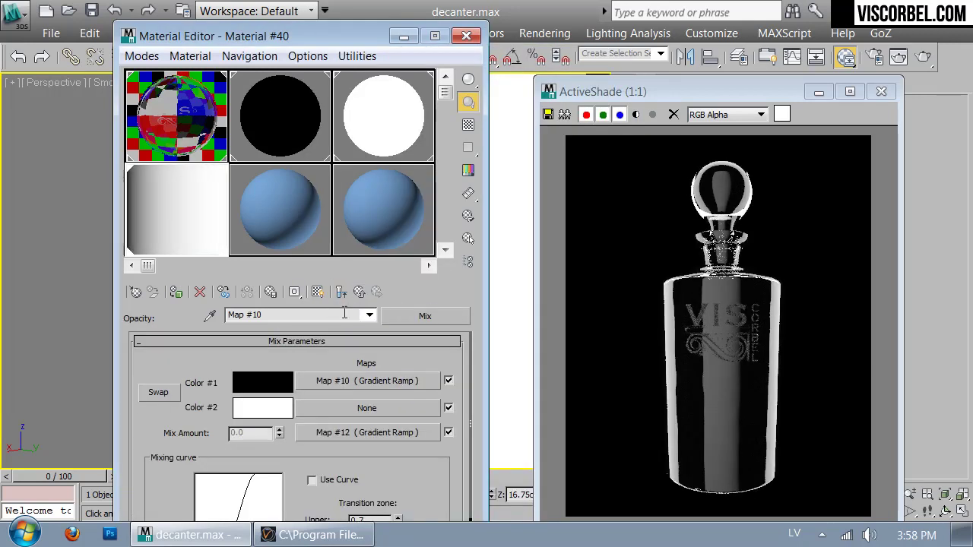
- Set the mix amount's Gradient Ramp to Box type, with a white start flag and a black end flag
left_click(296, 427)
scroll(282, 484, "down", 5)
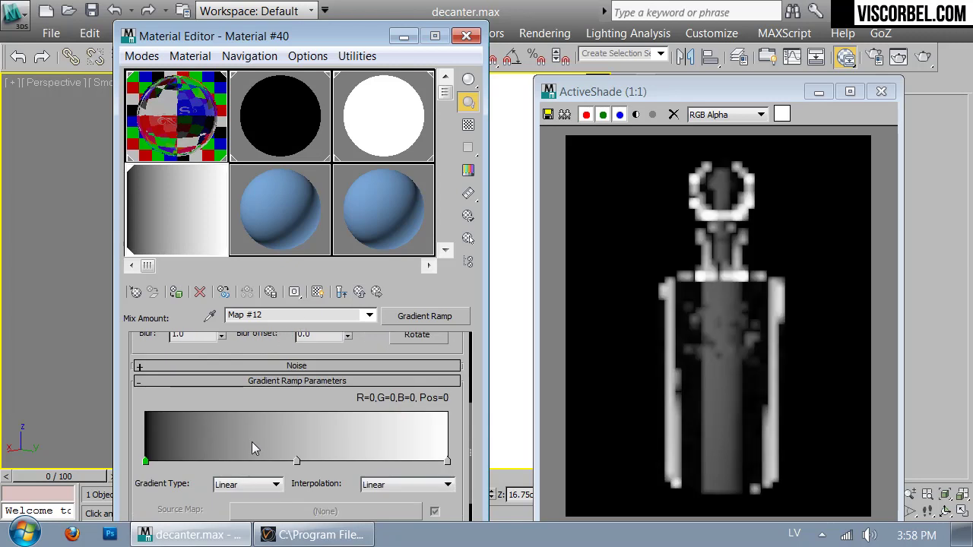
left_click(257, 484)
left_click(238, 372)
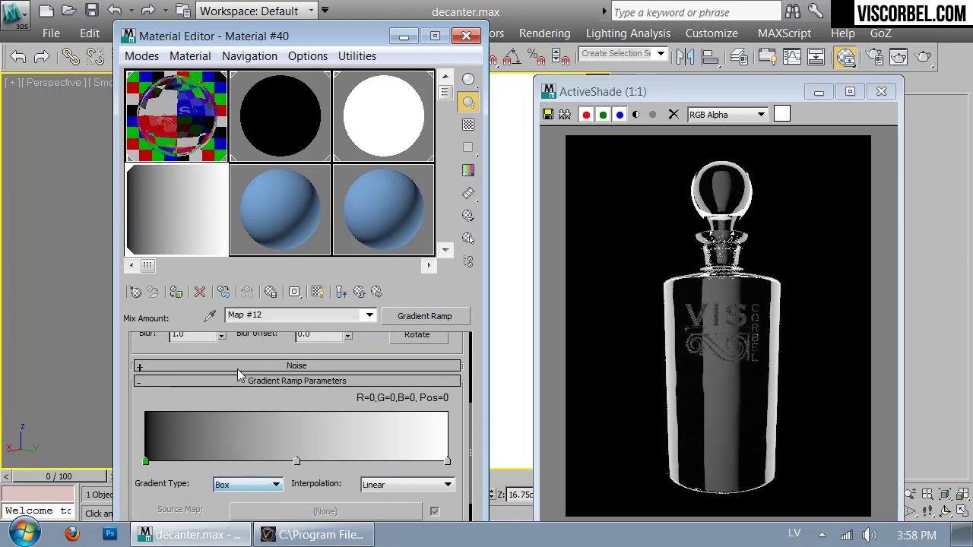
double_click(145, 460)
left_click_drag(578, 200, 688, 196)
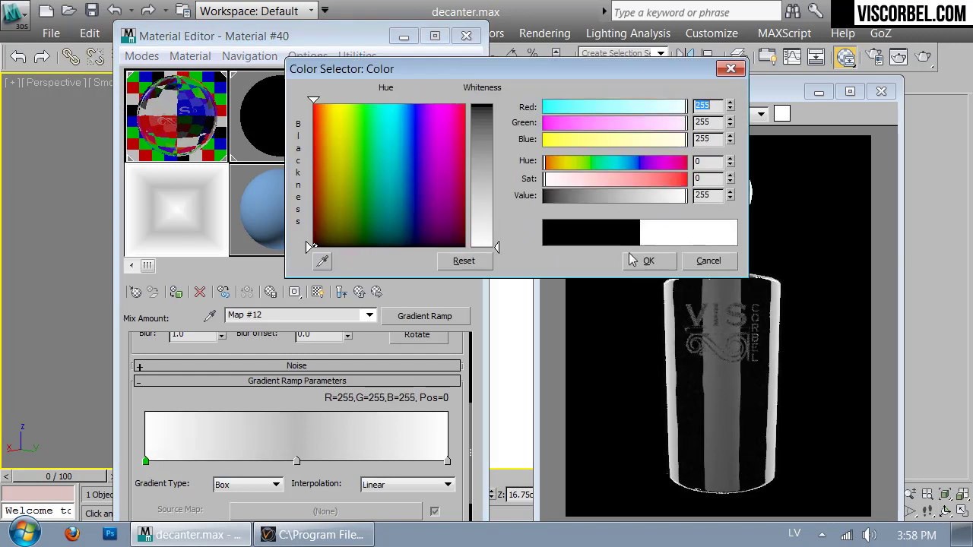
left_click(649, 261)
double_click(447, 461)
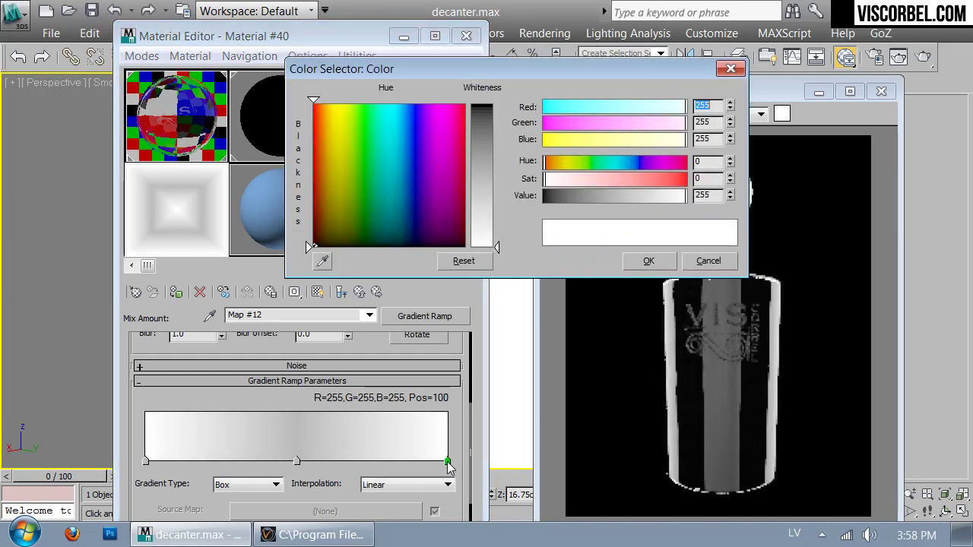
left_click_drag(578, 195, 511, 201)
left_click(648, 261)
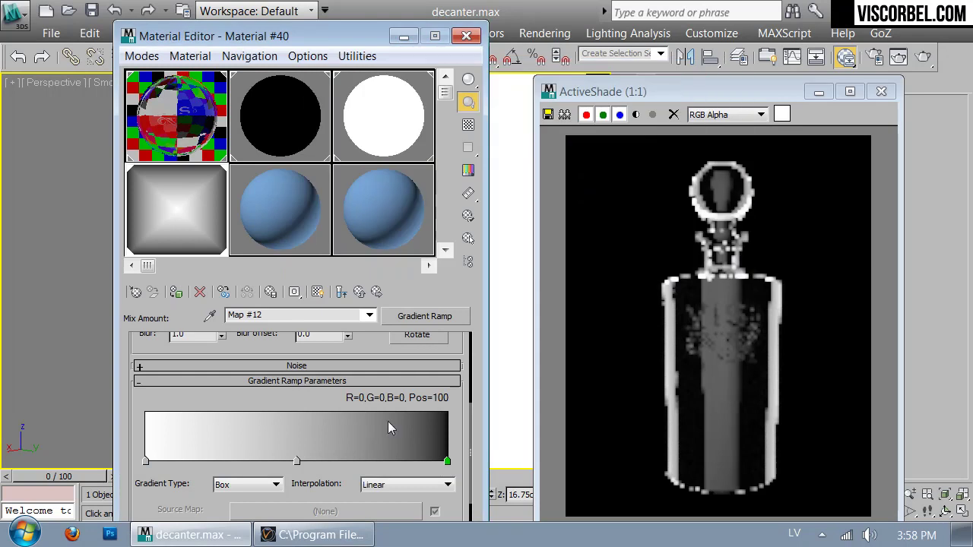
- Move the box gradient's middle flag to position 90 and set its color to light gray, value 201
left_click_drag(298, 461, 417, 461)
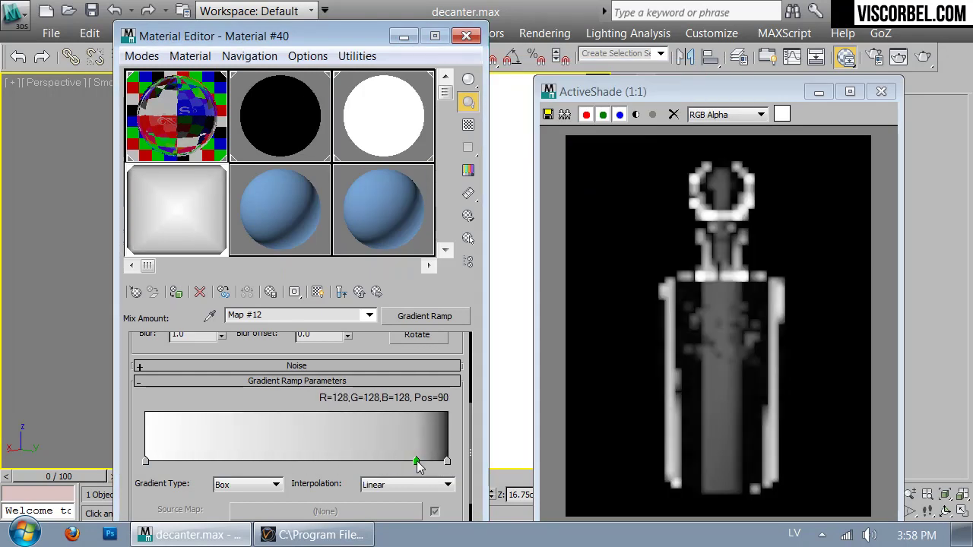
double_click(416, 460)
left_click_drag(615, 195, 657, 197)
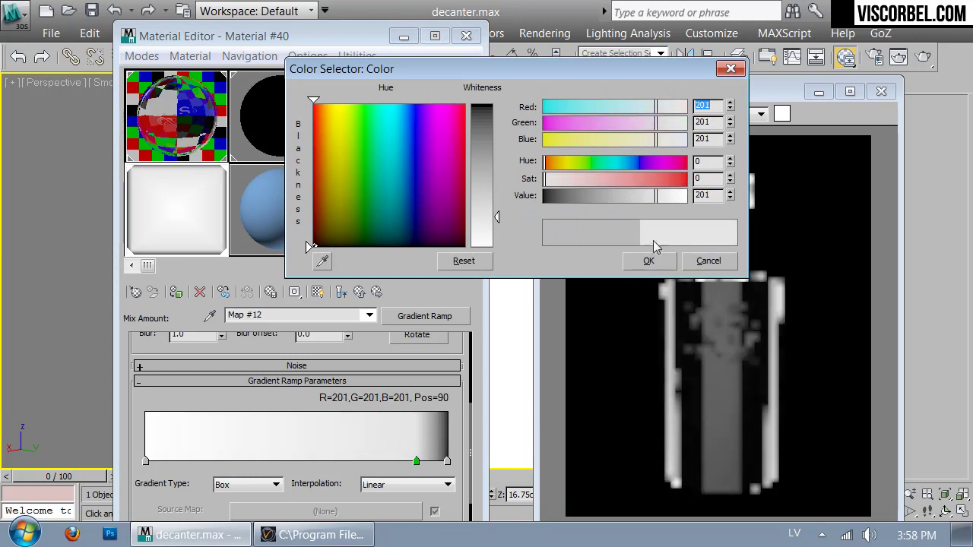
left_click(649, 260)
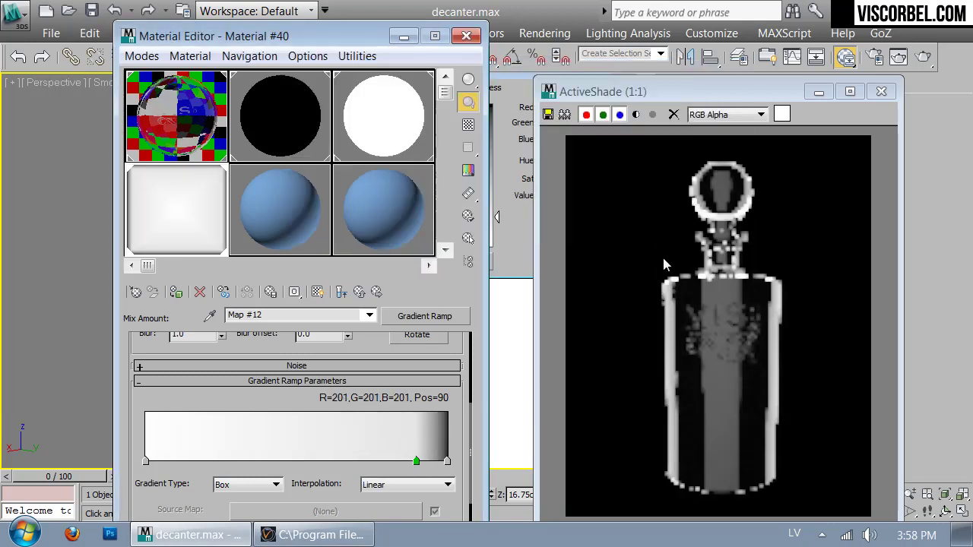
- Swap the Mix map's two inputs and set Color #1 to black
left_click(359, 292)
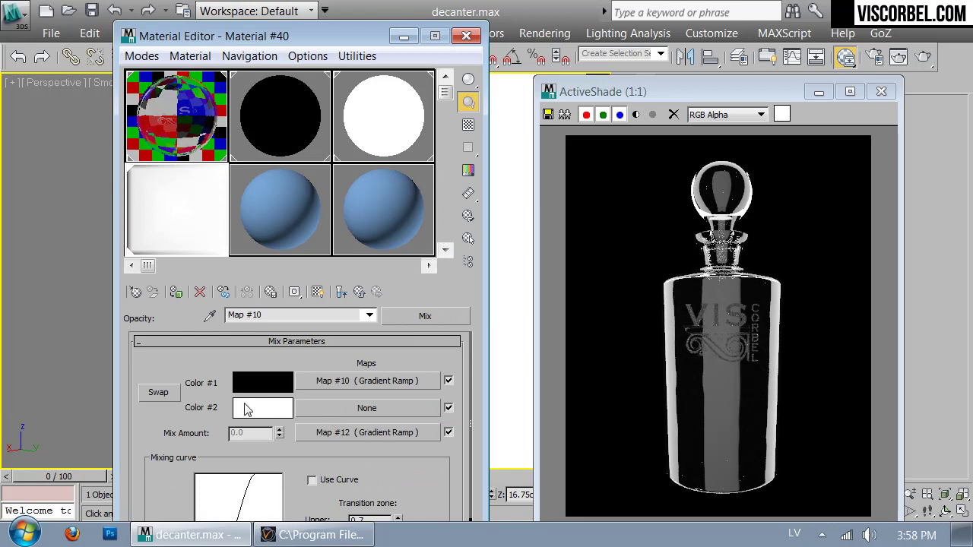
left_click(154, 395)
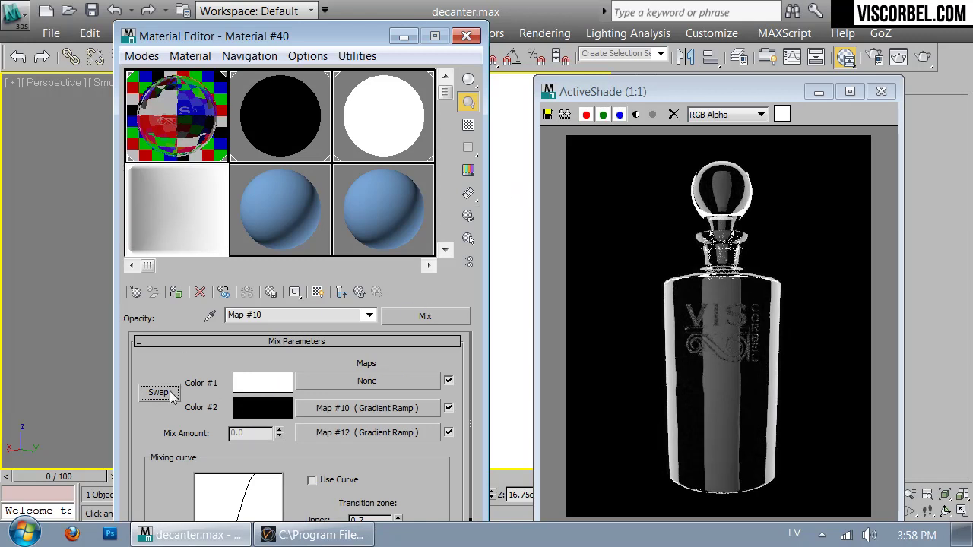
left_click(262, 382)
left_click_drag(568, 194, 544, 196)
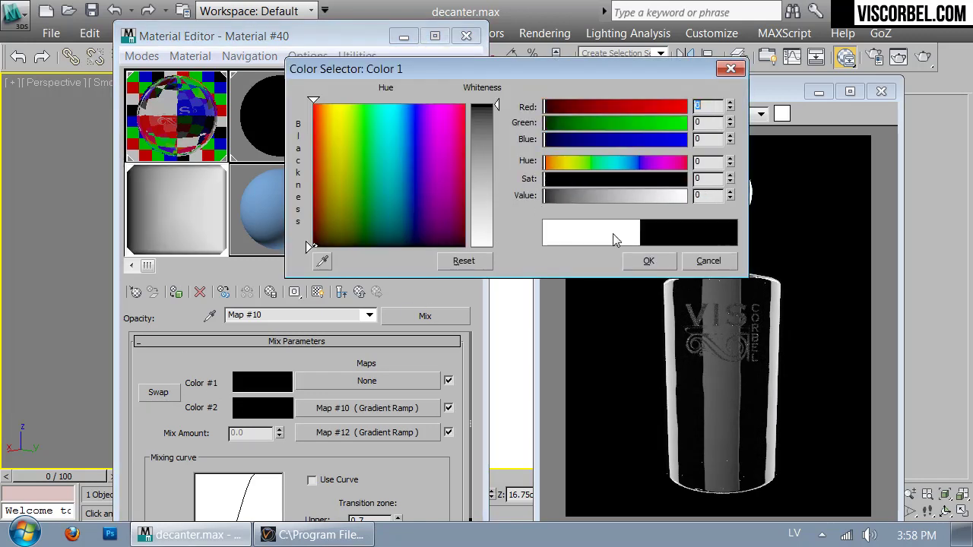
left_click(650, 260)
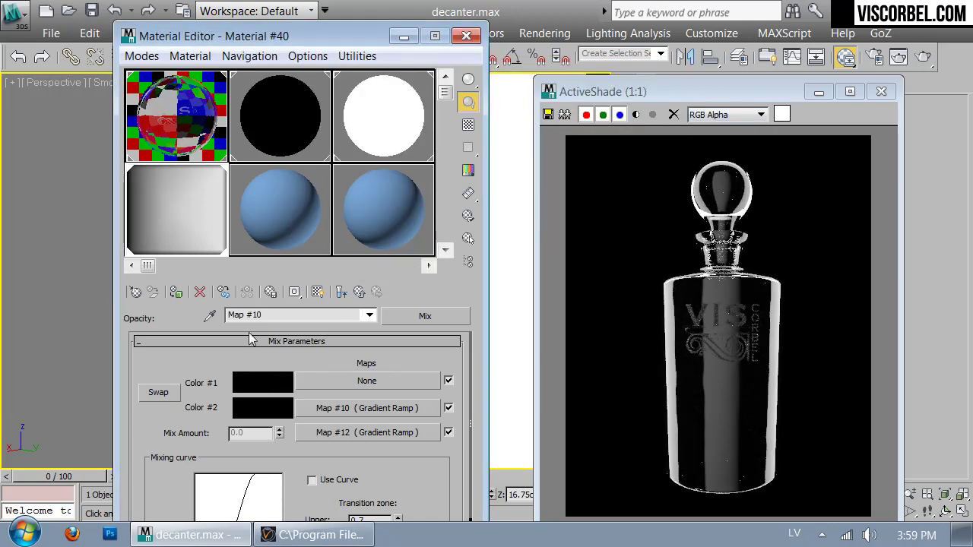
- Move the middle flag of the mix amount's box gradient to about three quarters of the ramp, testing other positions against the render
left_click(346, 432)
scroll(335, 448, "down", 5)
left_click_drag(417, 384, 316, 385)
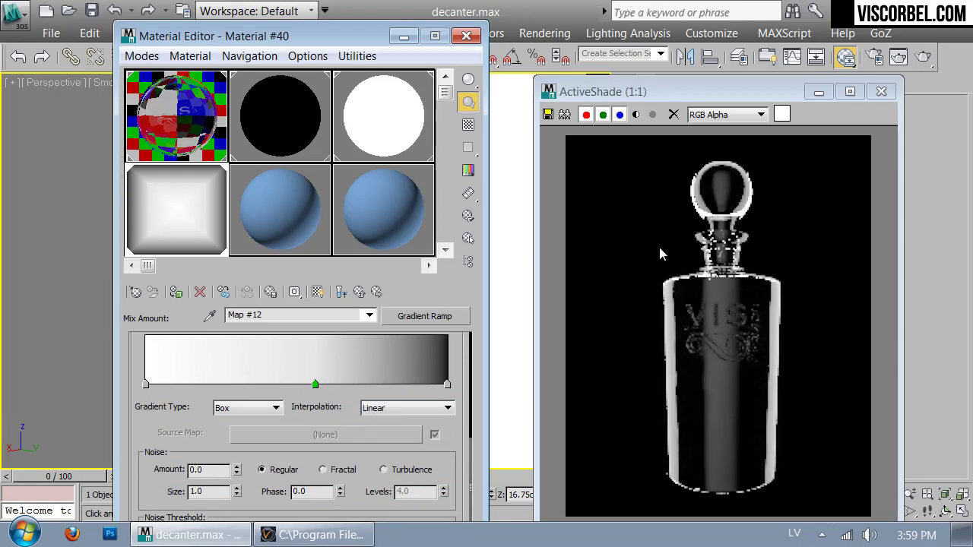
left_click_drag(317, 383, 193, 382)
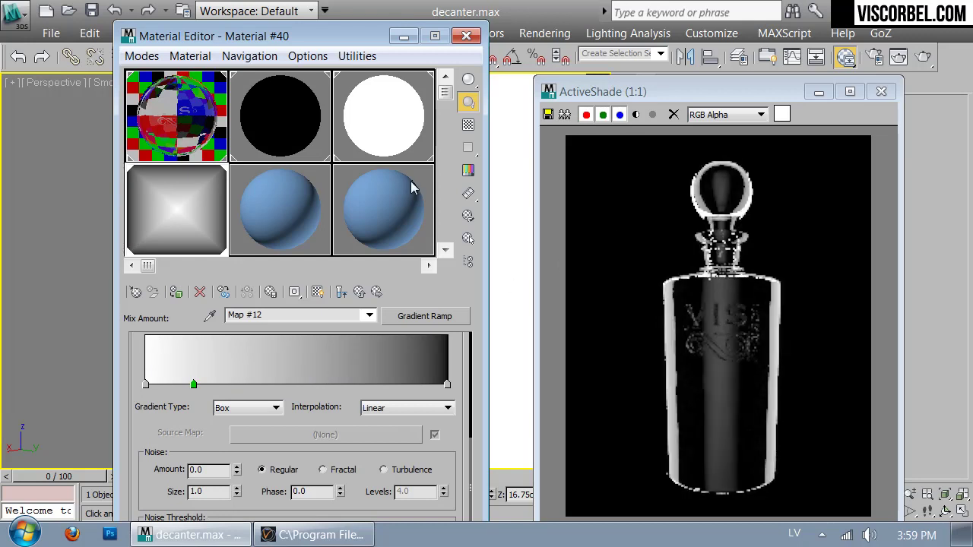
left_click_drag(194, 383, 367, 384)
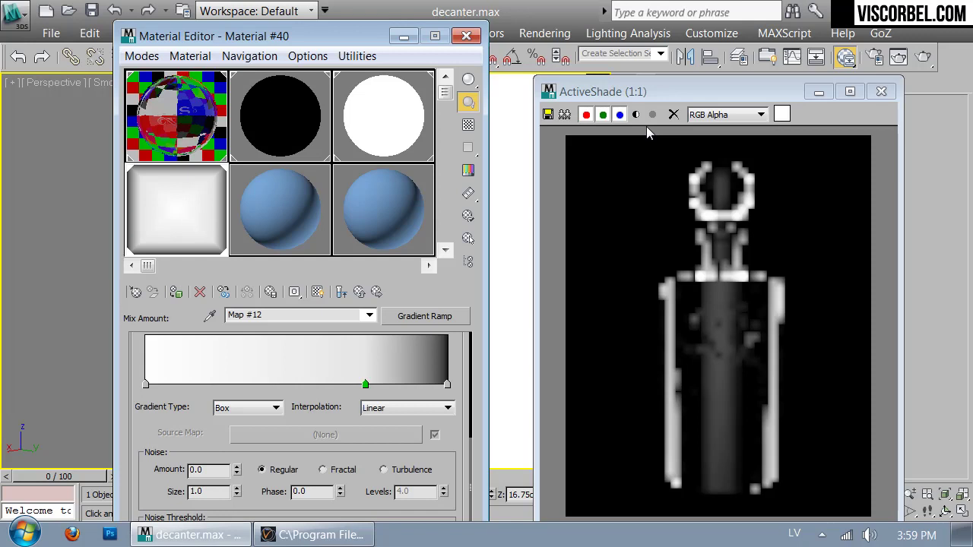
- Return to the Mix map, inspect its result in an enlarged sample preview, and close the Material Editor
left_click(360, 296)
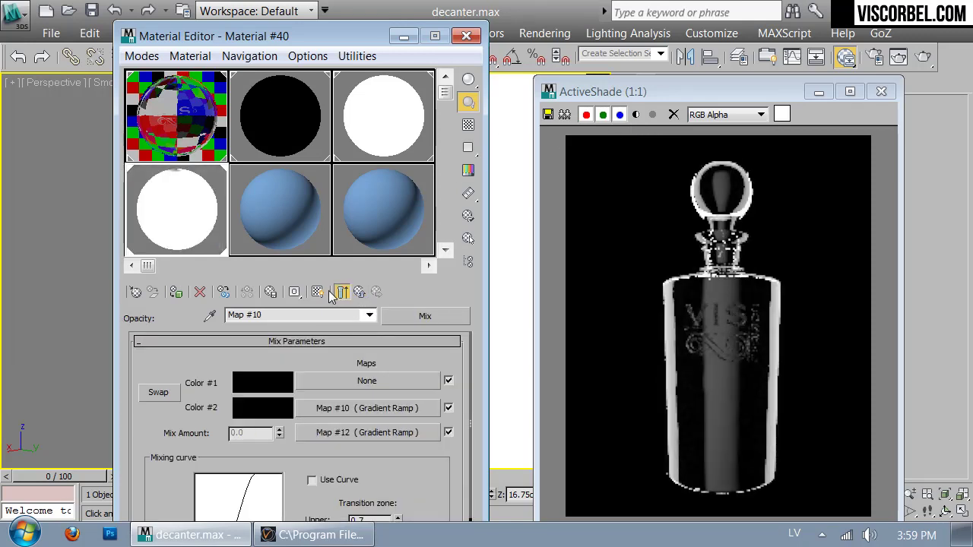
left_click(341, 295)
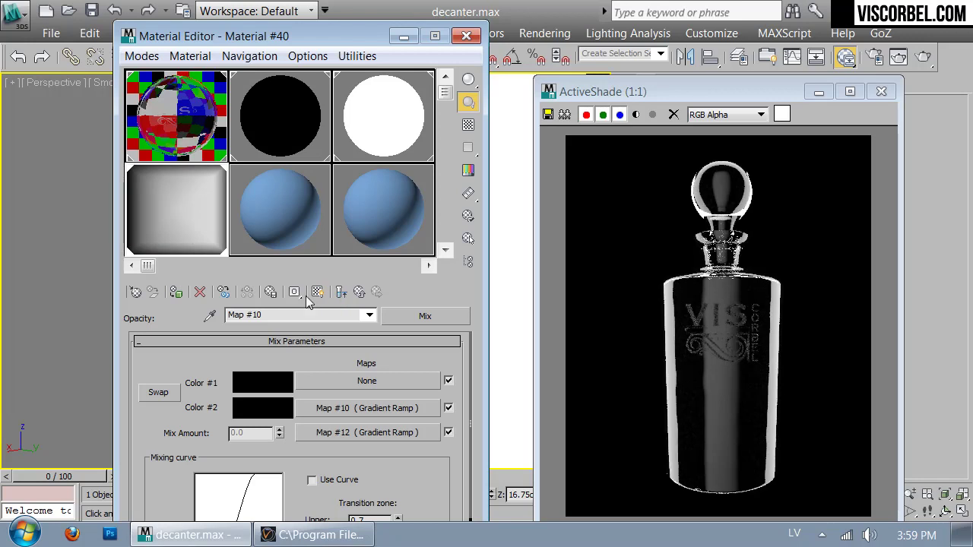
double_click(203, 209)
left_click_drag(749, 255, 395, 153)
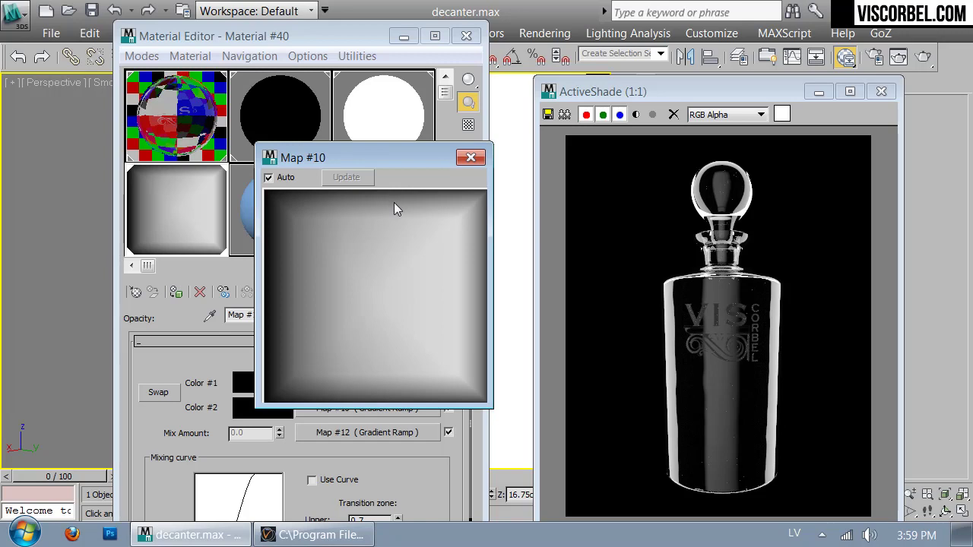
left_click(472, 158)
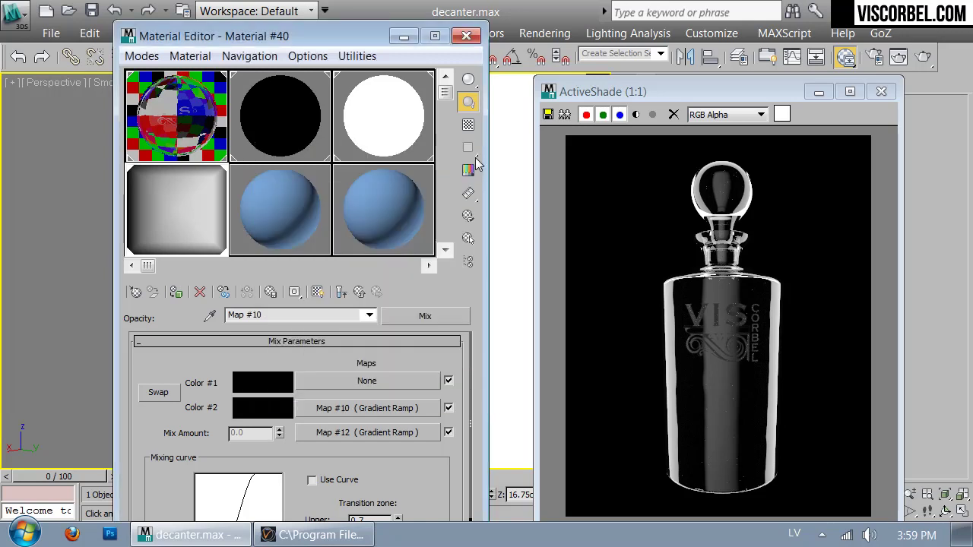
left_click(466, 36)
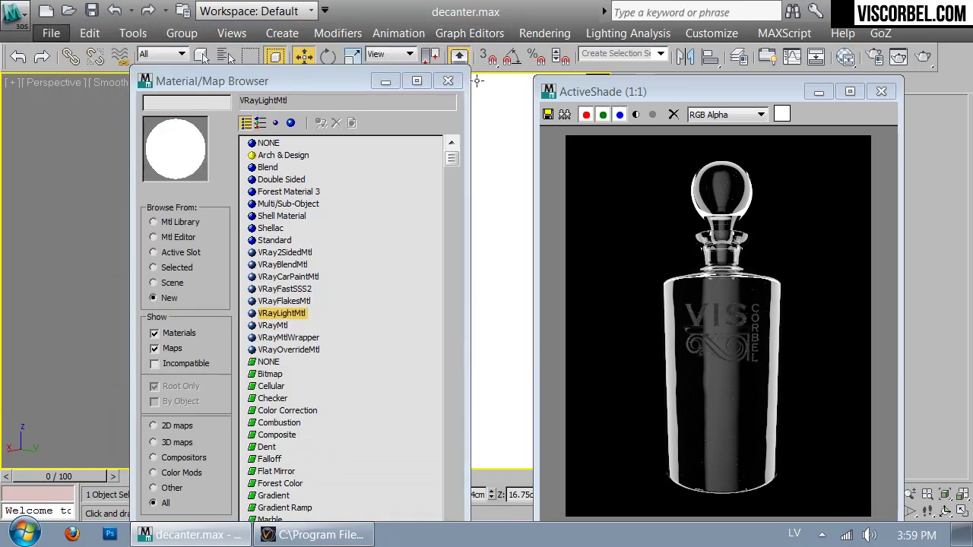
- Save a copy of the scene as Glass_on_black in the Scenes folder of Studio_lighting
left_click(14, 29)
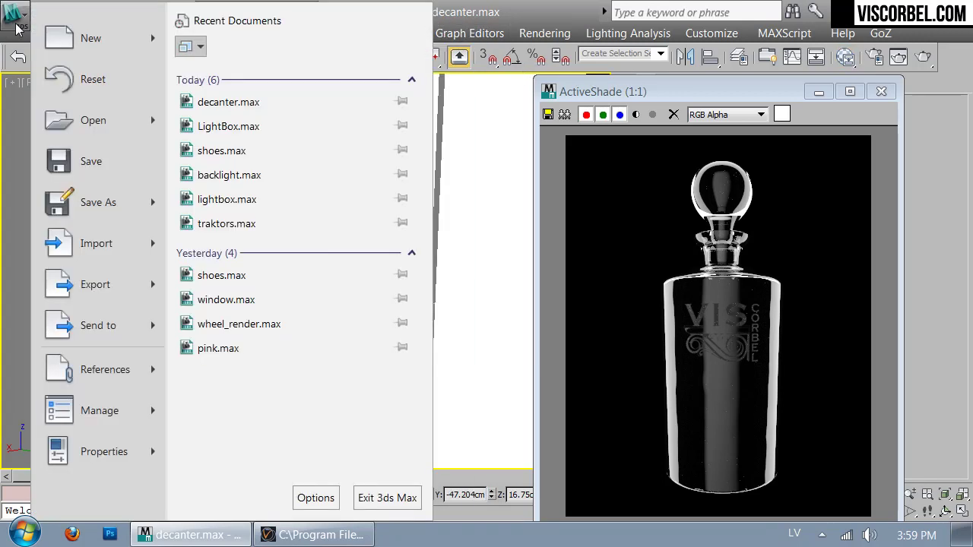
left_click(102, 203)
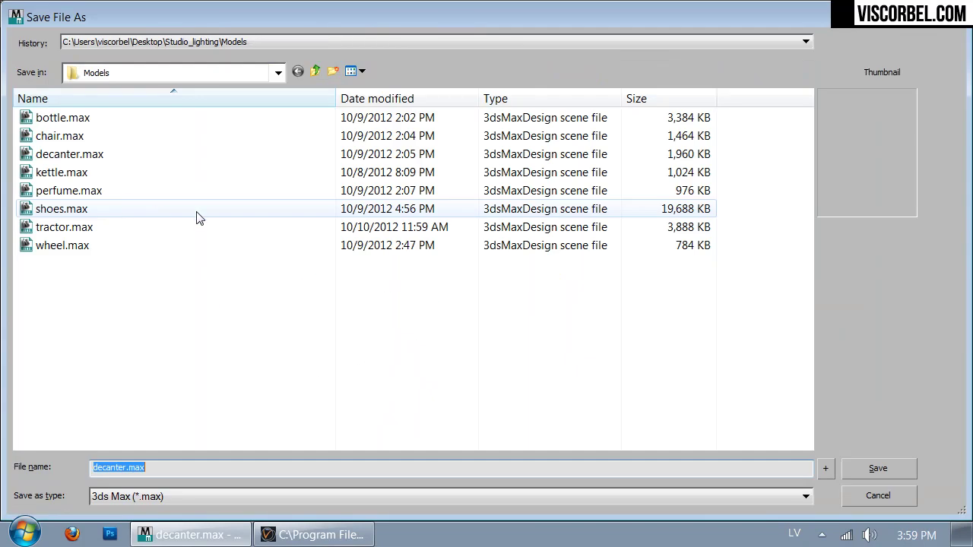
left_click(318, 71)
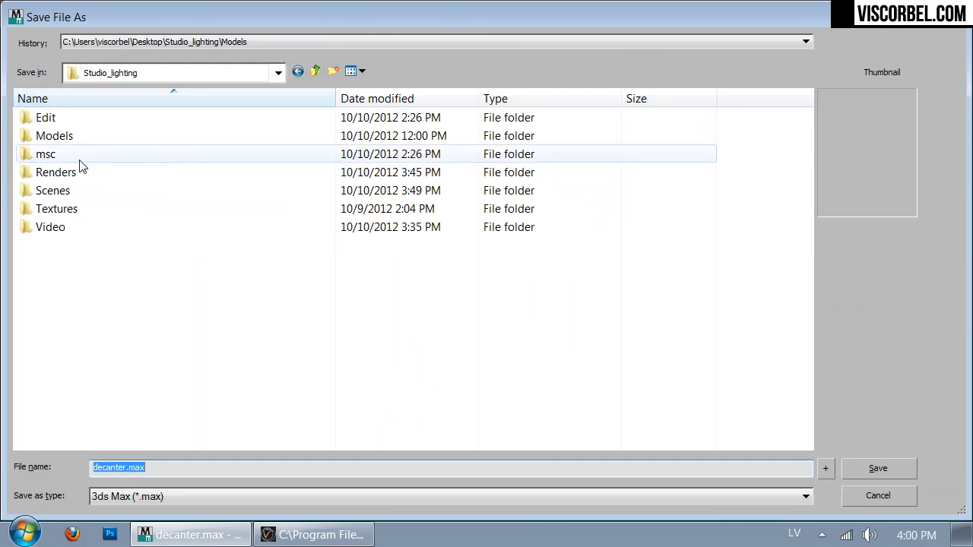
left_click(57, 195)
double_click(57, 195)
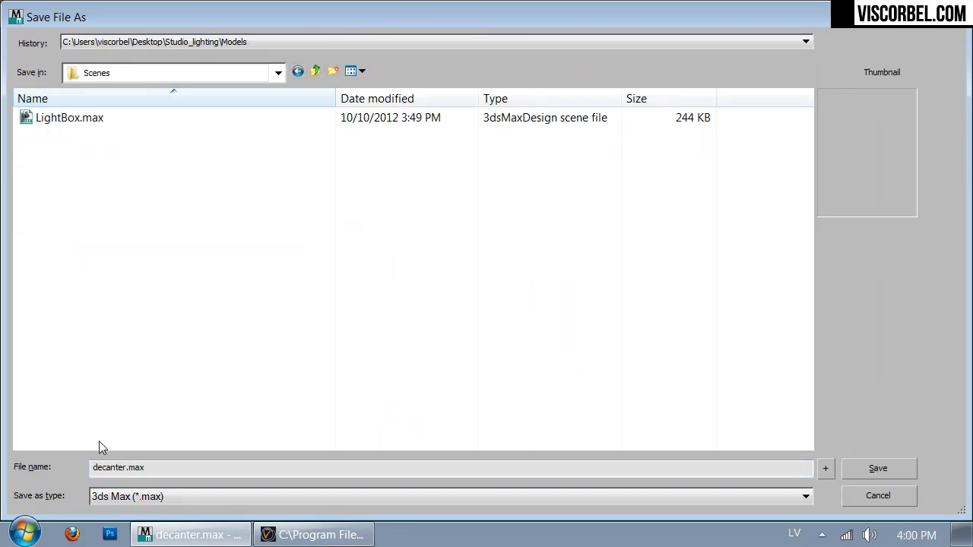
double_click(147, 469)
type("Glass_on_black")
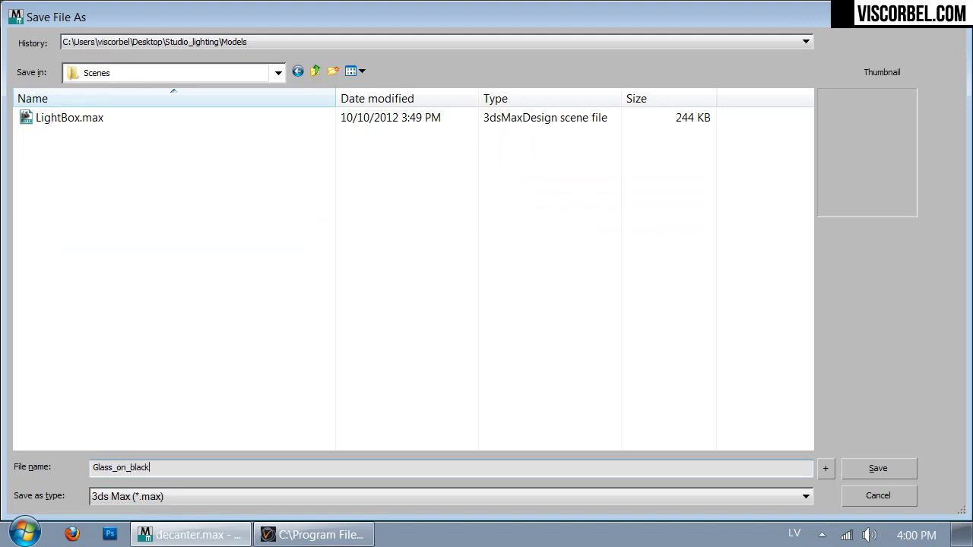
key("Return")
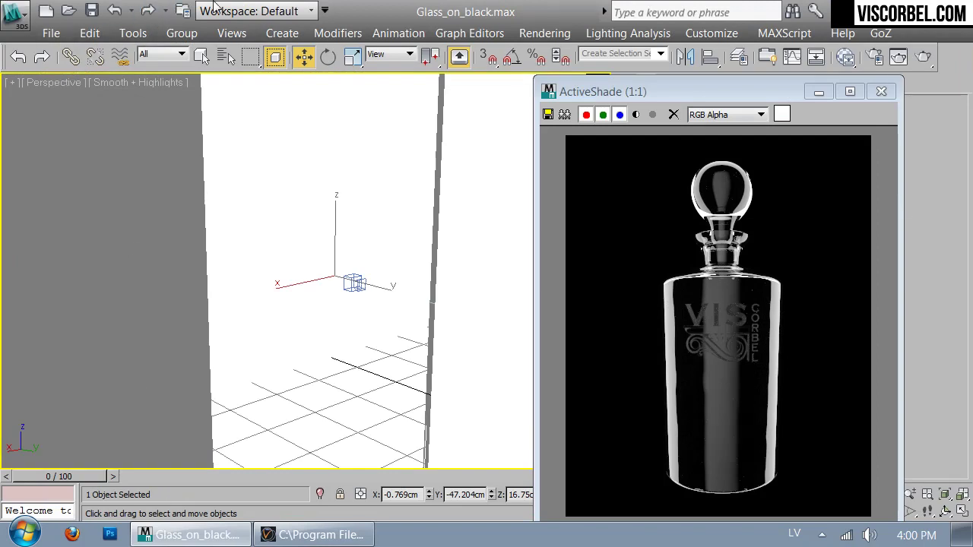
- Make room beside the ActiveShade render and select the light-emitting frame around the decanter in the perspective view
left_click_drag(725, 85, 648, 53)
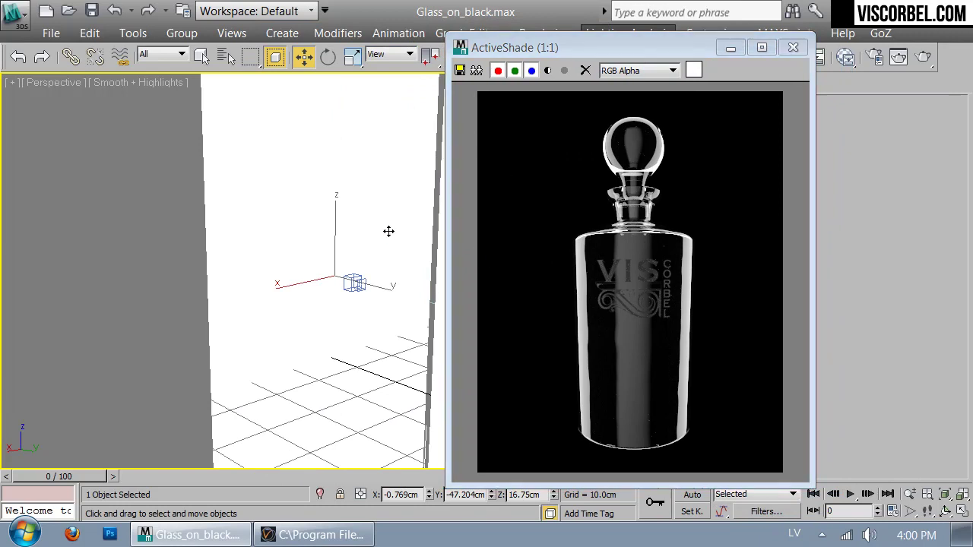
key("f")
left_click(396, 299)
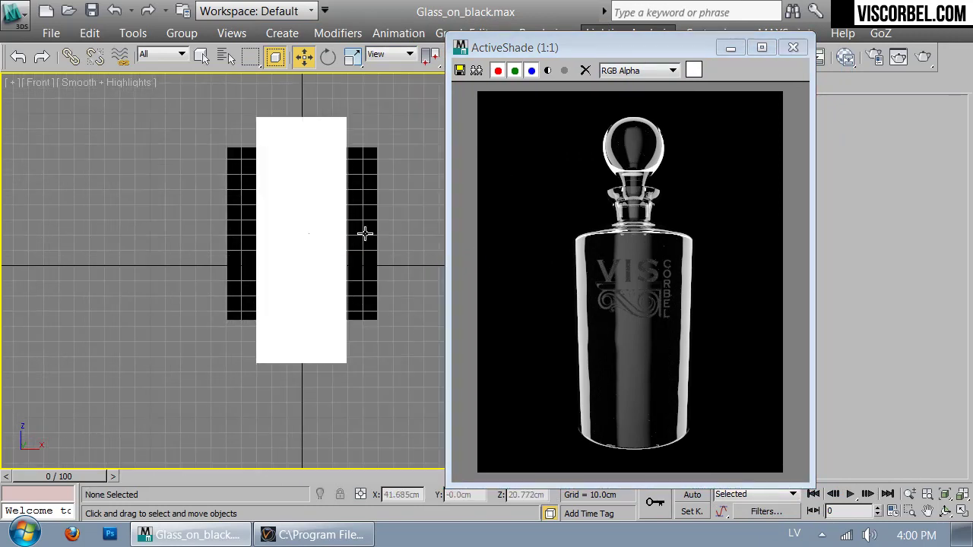
left_click(365, 231)
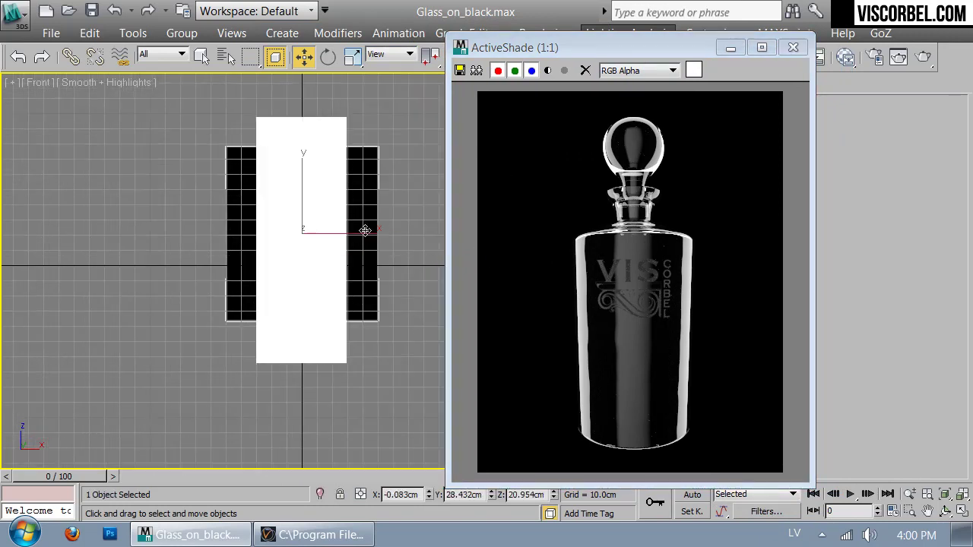
key("p")
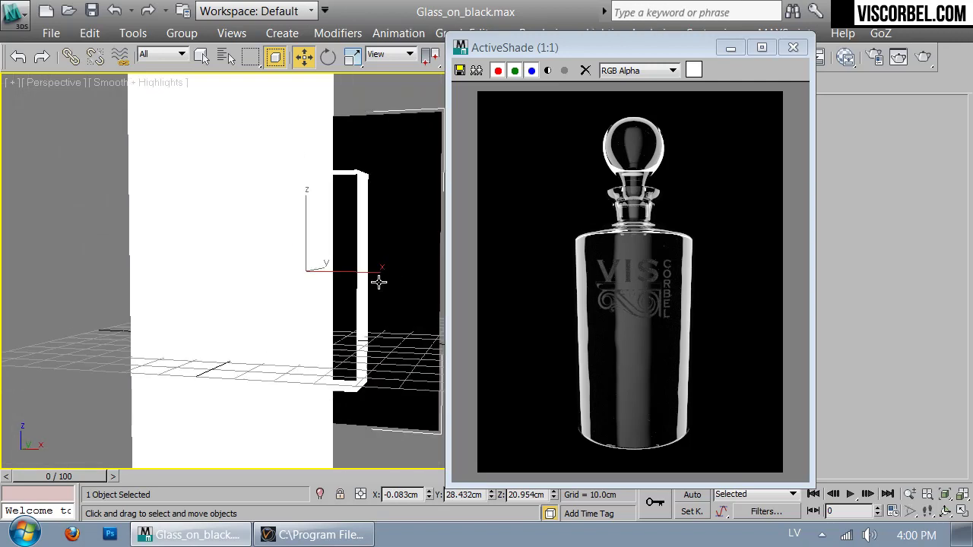
mouse_move(346, 295)
middle_mouse_down("alt")
mouse_move(318, 272)
mouse_move(353, 282)
middle_mouse_up("alt")
left_click(332, 410)
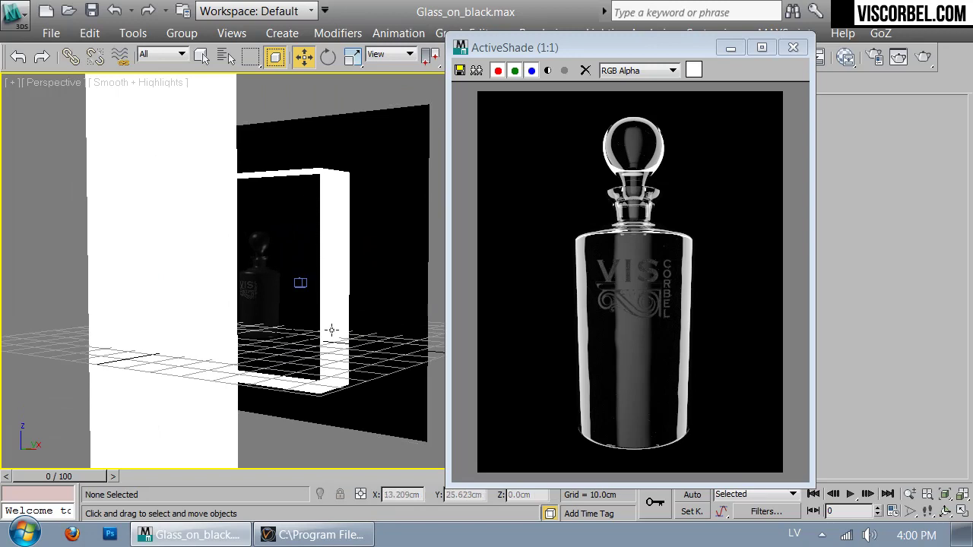
left_click(330, 328)
- Enable Multiply color by opacity on the frame's white VRayLightMtl and assign a Gradient Ramp as its opacity map
key("F4")
key("m")
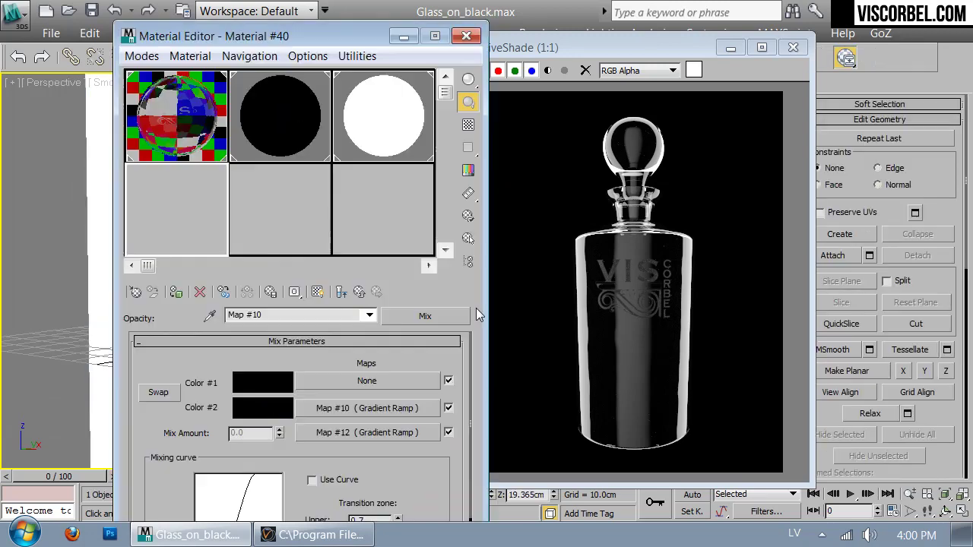
left_click(397, 126)
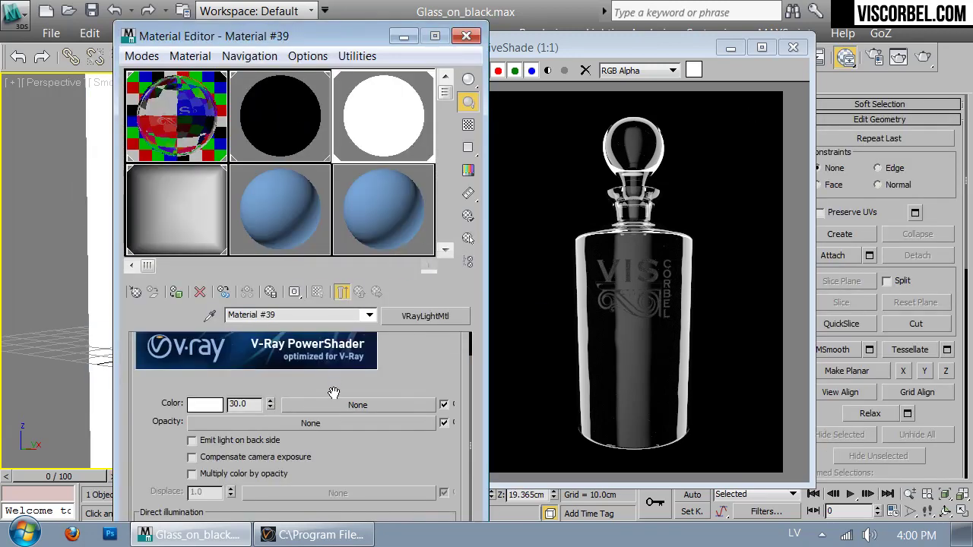
left_click(286, 424)
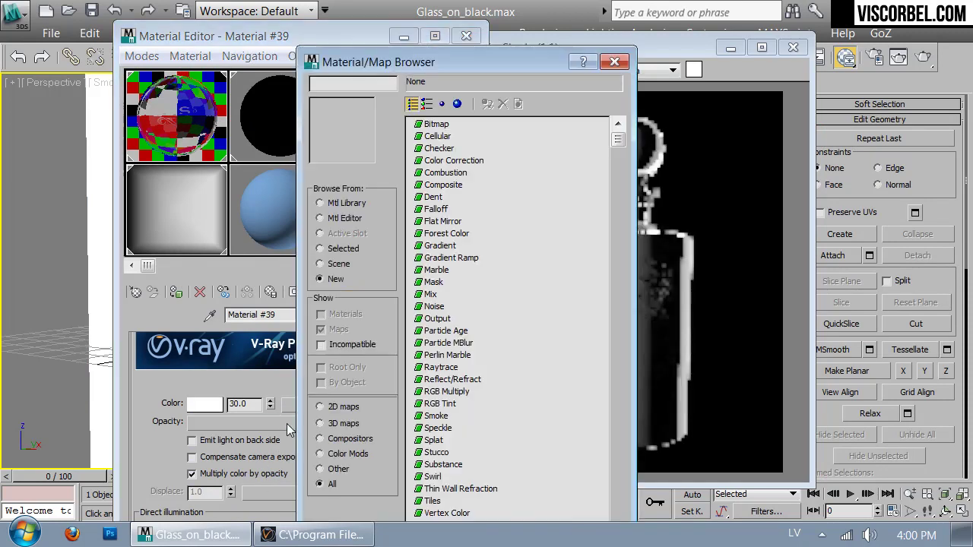
double_click(449, 257)
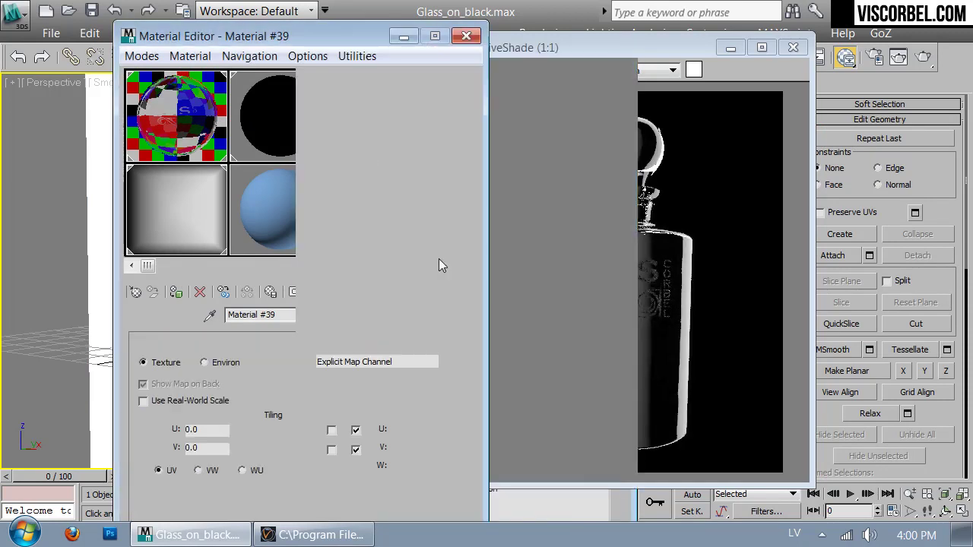
- Set the opacity gradient's middle flag at position 50 to white and its end flag at position 100 to black
scroll(296, 411, "down", 5)
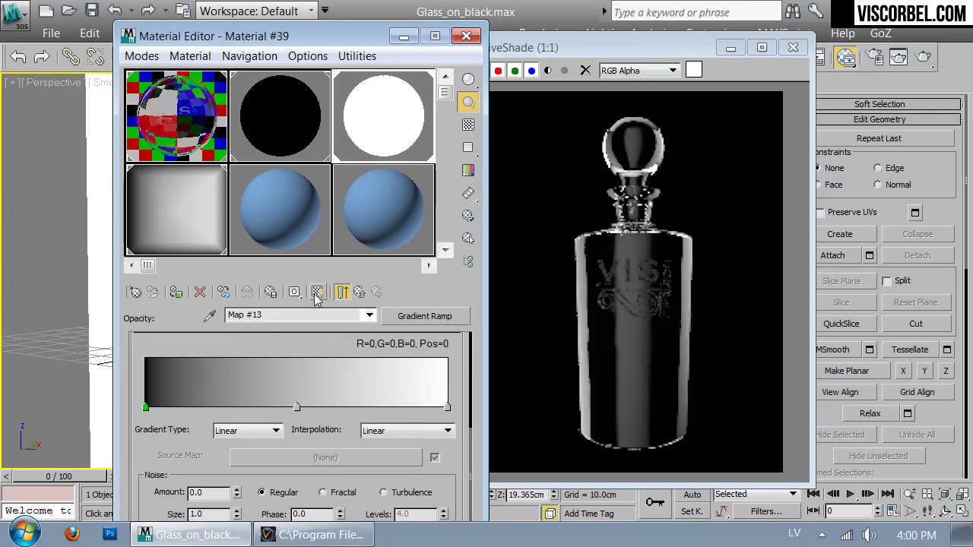
double_click(297, 409)
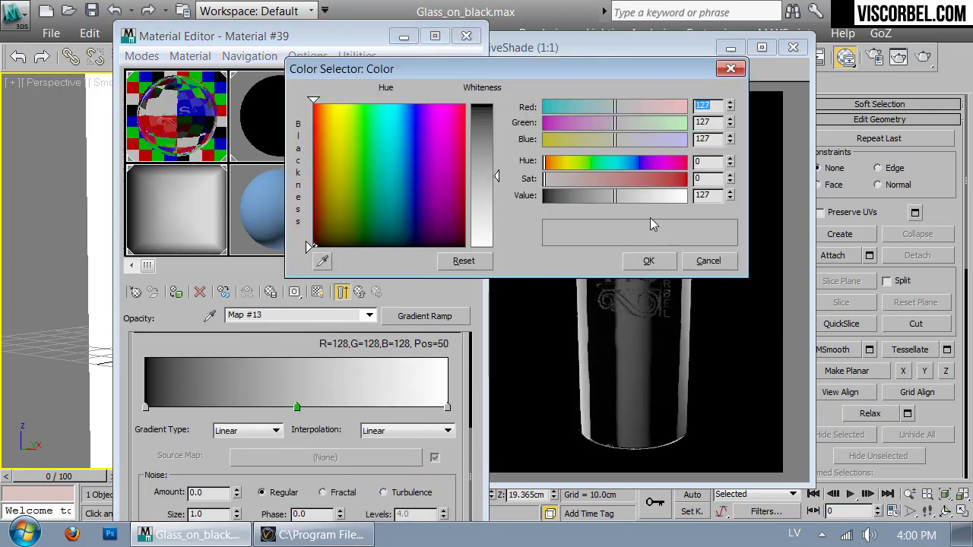
left_click_drag(644, 195, 689, 197)
left_click(648, 261)
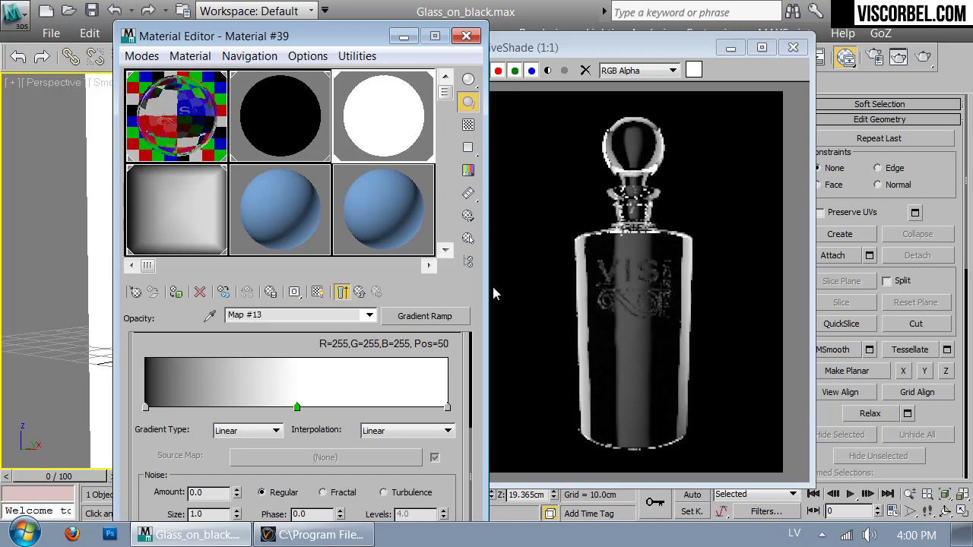
double_click(447, 408)
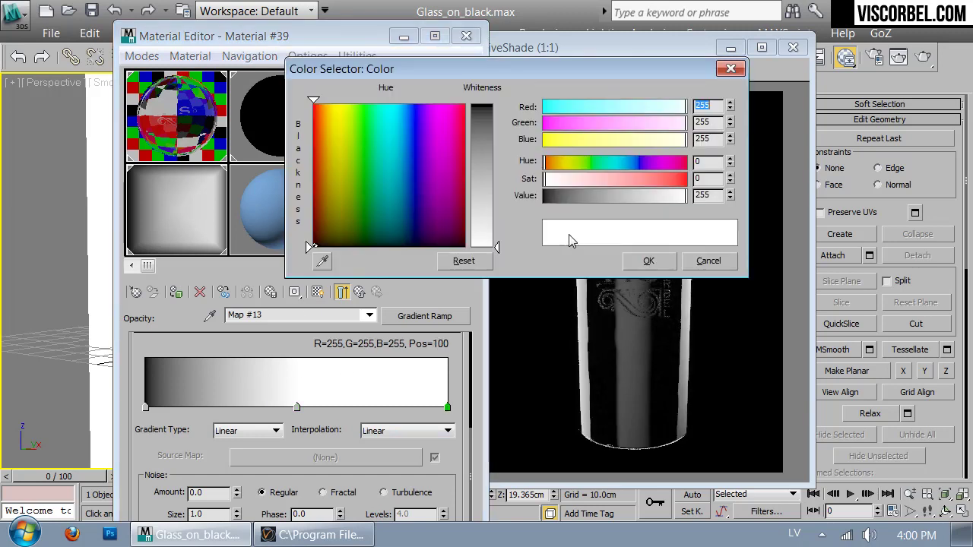
left_click_drag(573, 196, 539, 197)
left_click(650, 260)
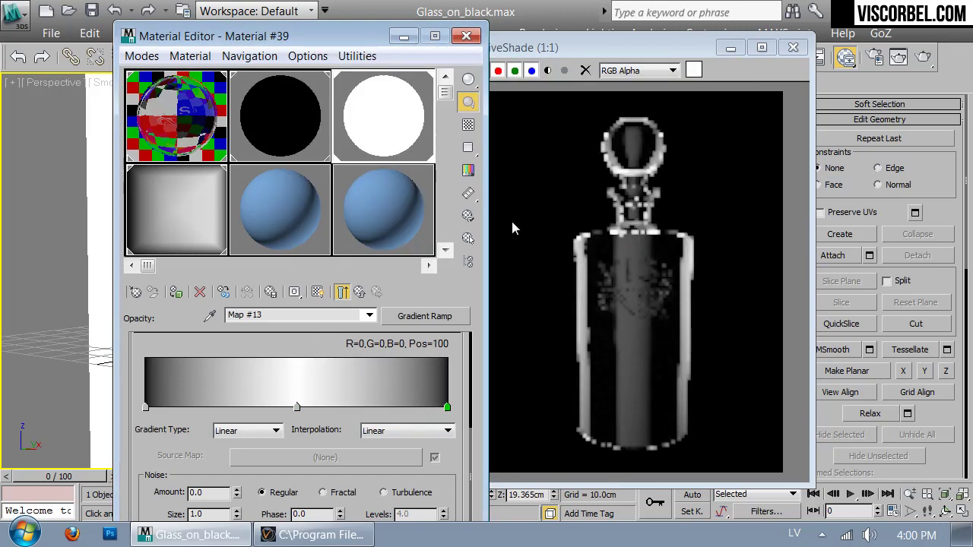
- Show the opacity gradient on the frame in the viewport and rotate it about W so it fades across the frame's depth
left_click_drag(349, 36, 733, 102)
middle_click_drag(405, 271, 340, 239, "alt")
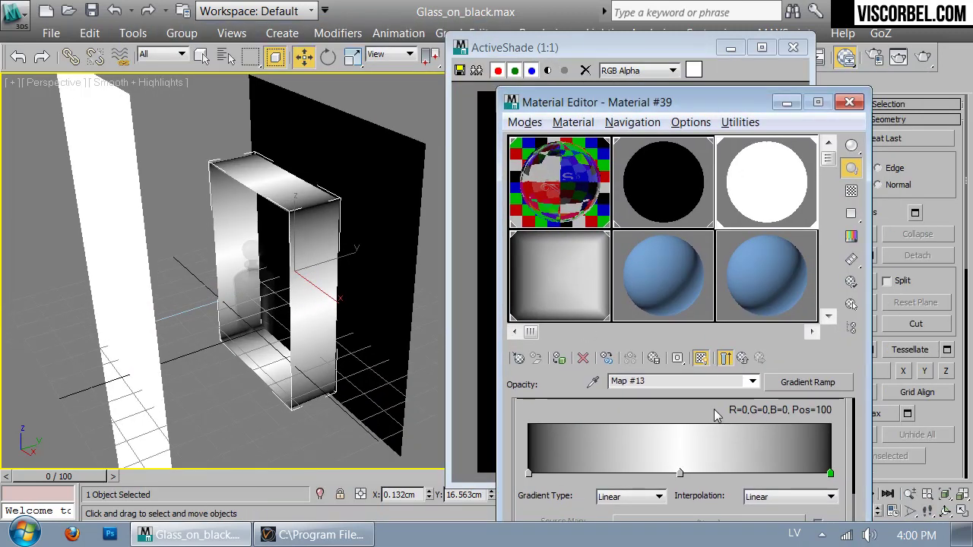
left_click_drag(844, 423, 865, 540)
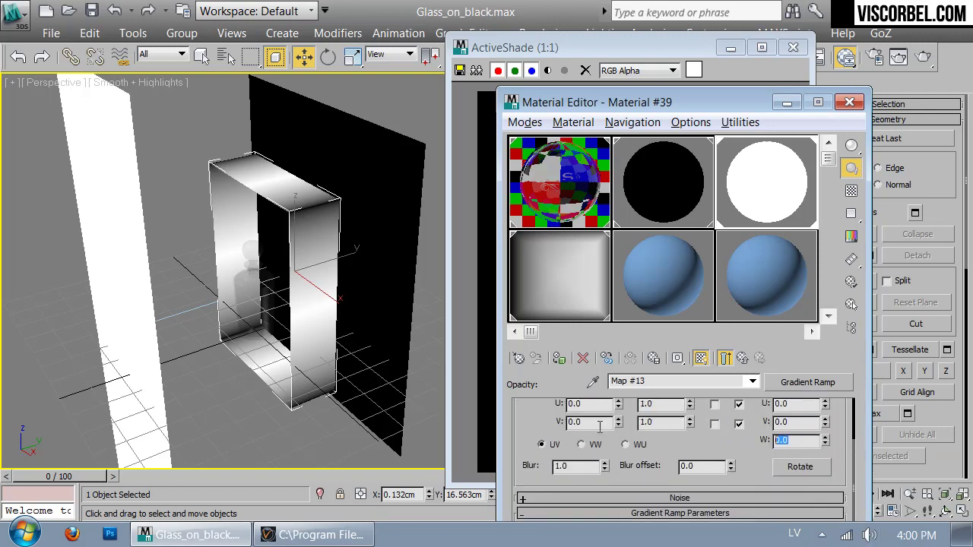
middle_click_drag(358, 288, 306, 251, "alt")
- Widen the opacity gradient's white band with two inner flags at about positions 26 and 84, and close the Material Editor
left_click_drag(711, 105, 314, 64)
scroll(387, 480, "down", 3)
left_click_drag(283, 435, 414, 435)
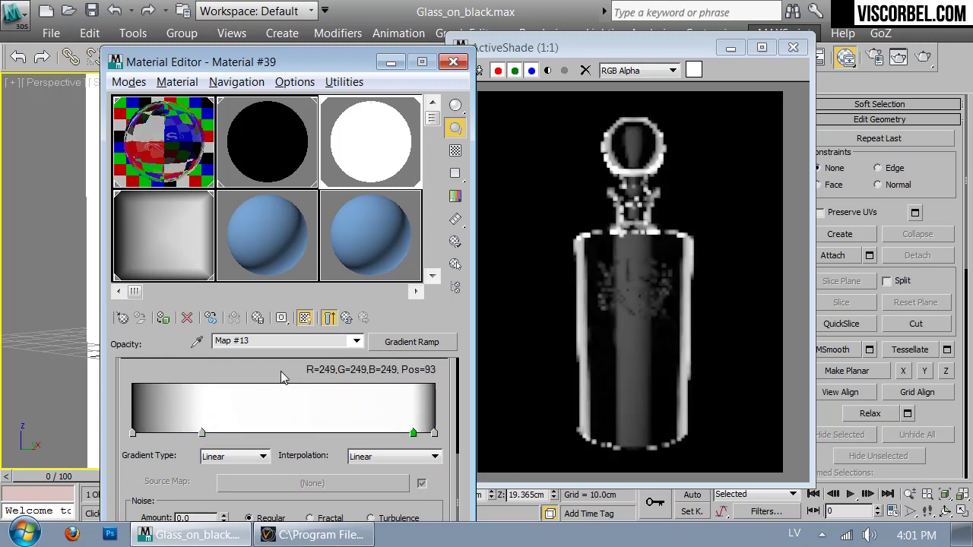
left_click_drag(203, 432, 175, 433)
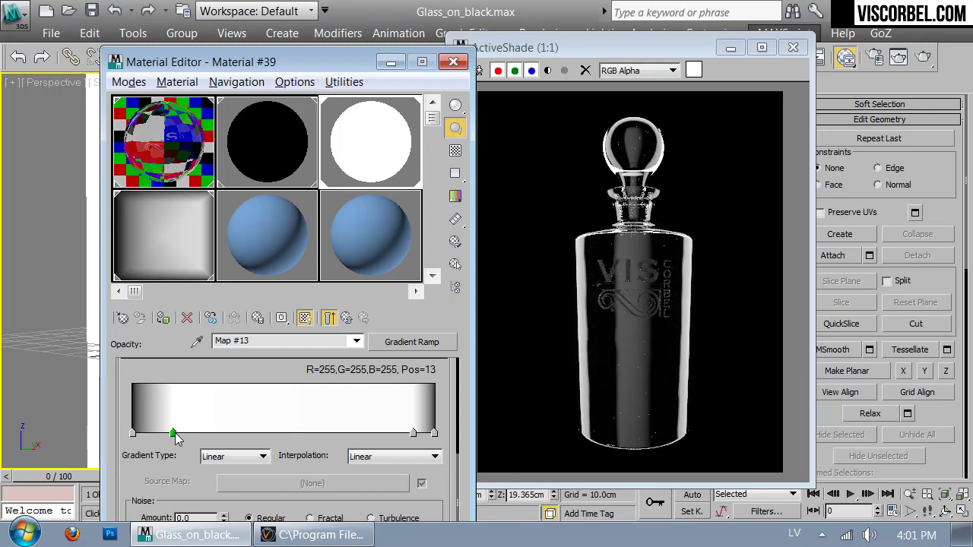
left_click_drag(175, 433, 211, 433)
left_click(409, 432)
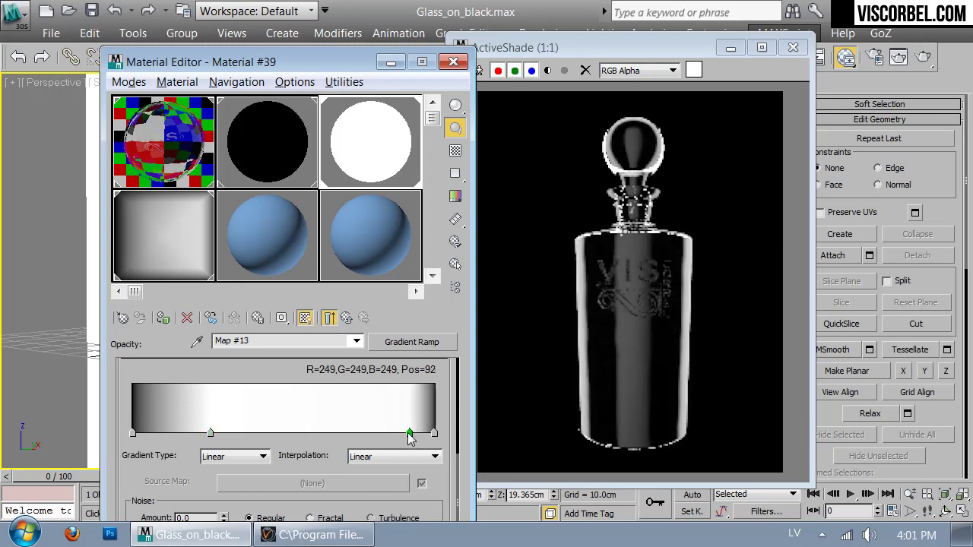
left_click_drag(409, 433, 384, 432)
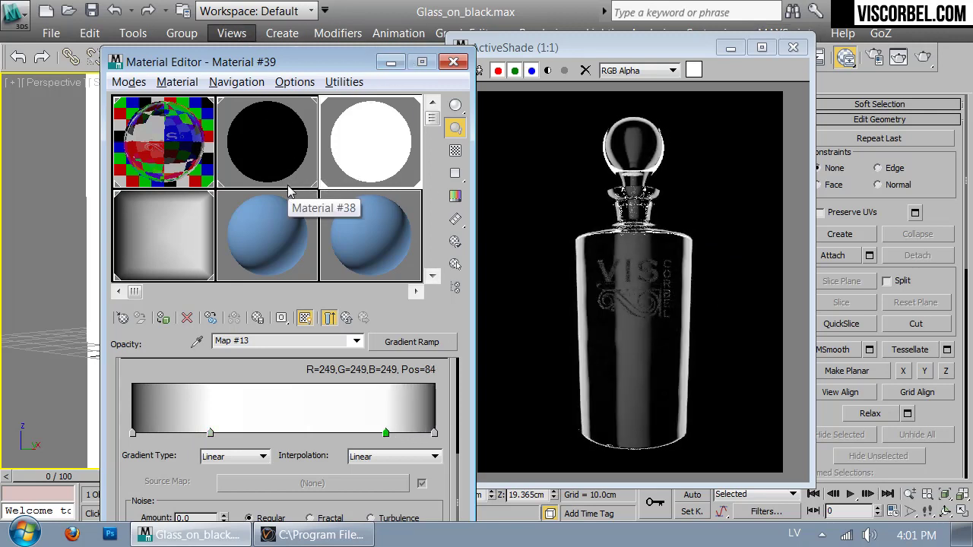
left_click(453, 62)
- Scale the light frame's depth to about 84% and reposition it at about Y 18.9 cm
middle_click_drag(349, 251, 326, 289, "alt")
key("r")
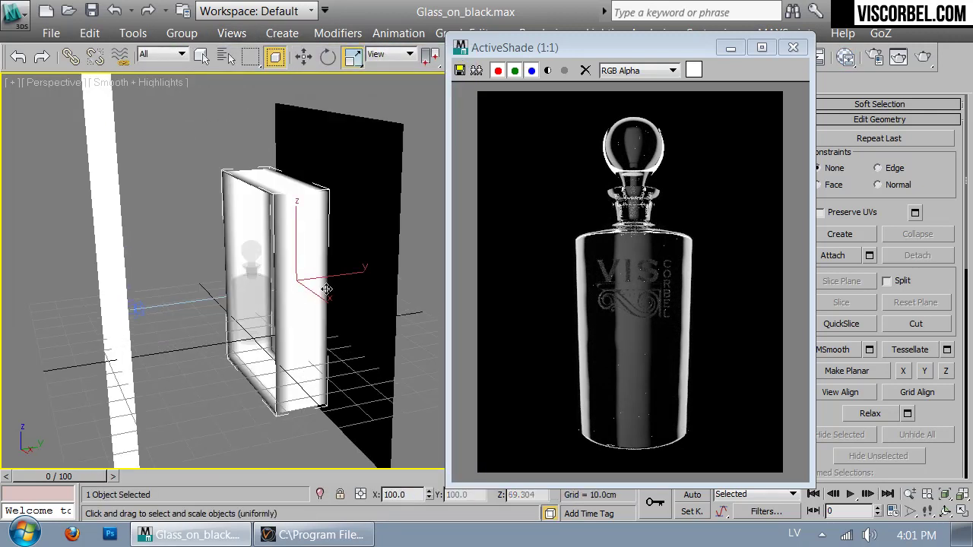
left_click_drag(235, 289, 209, 292)
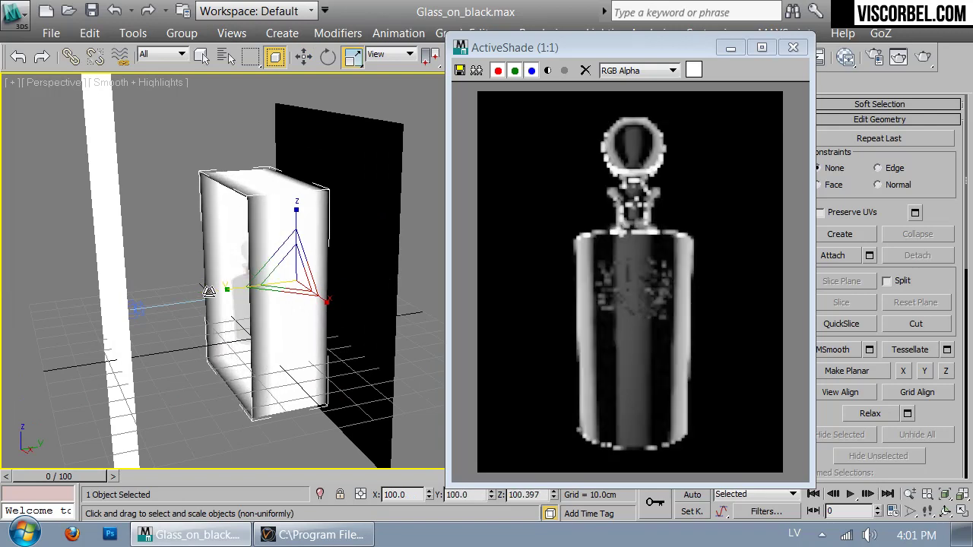
key("w")
left_click_drag(339, 275, 355, 274)
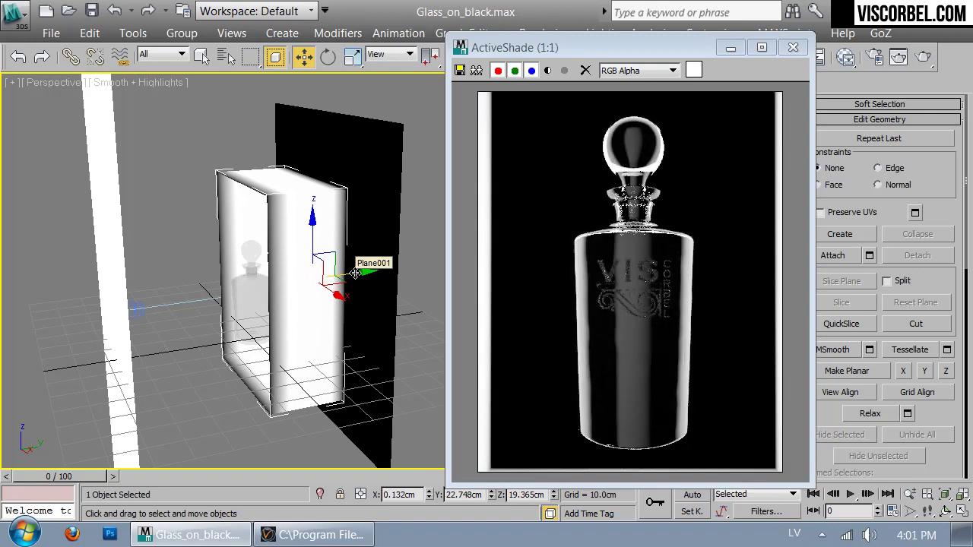
key("r")
left_click_drag(254, 287, 255, 288)
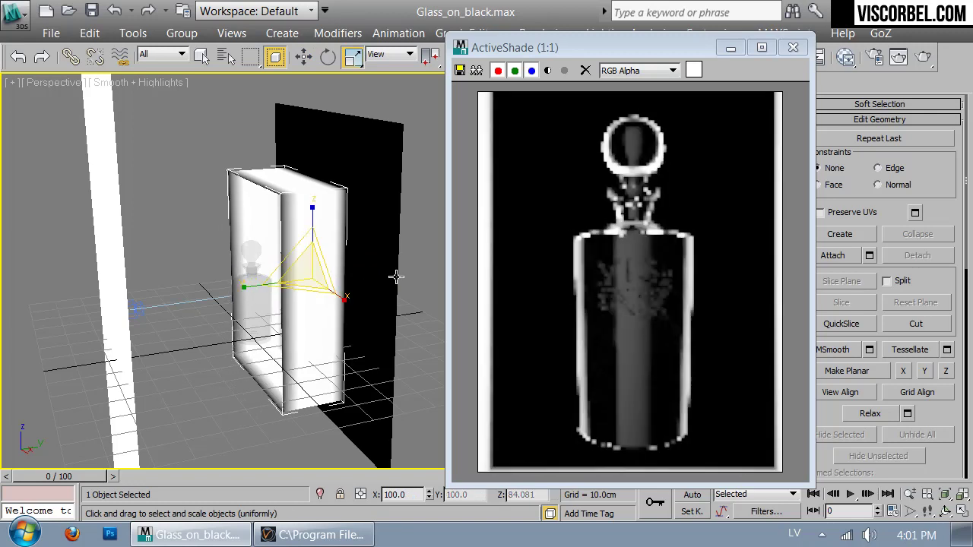
key("w")
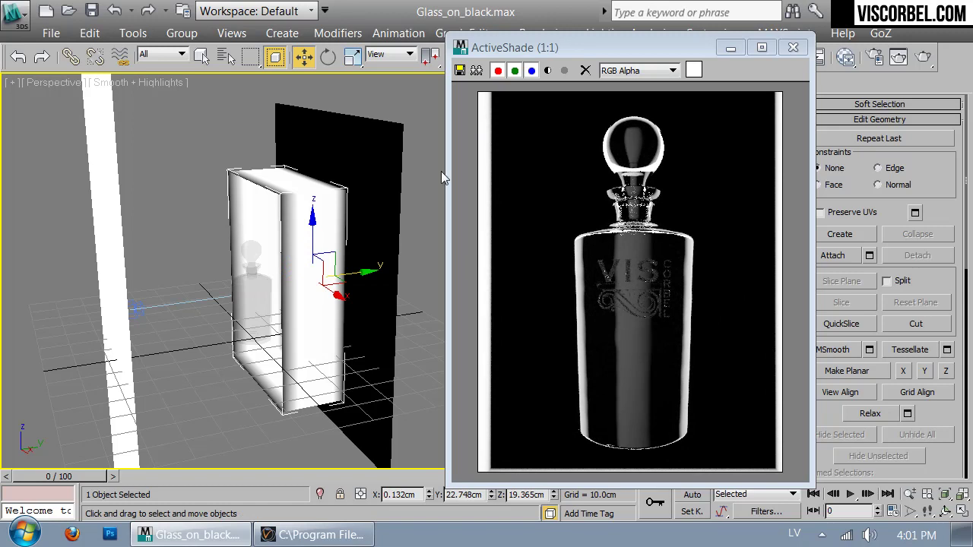
left_click_drag(355, 275, 345, 273)
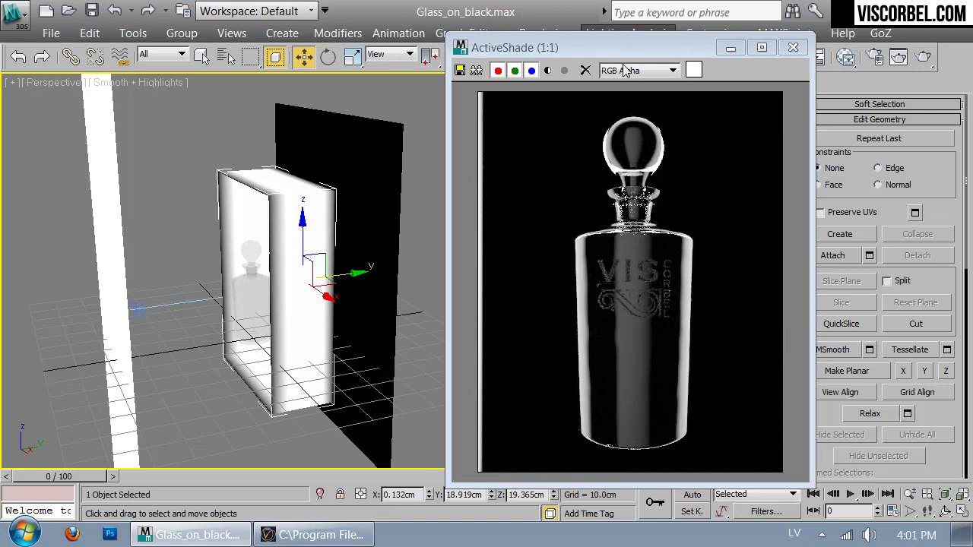
- Save the scene and close the ActiveShade render window
left_click(5, 15)
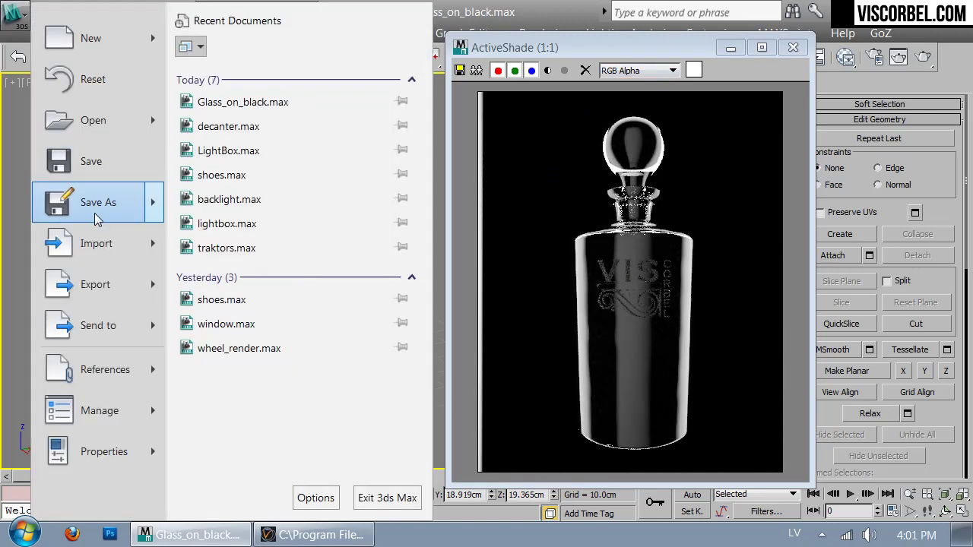
left_click(78, 165)
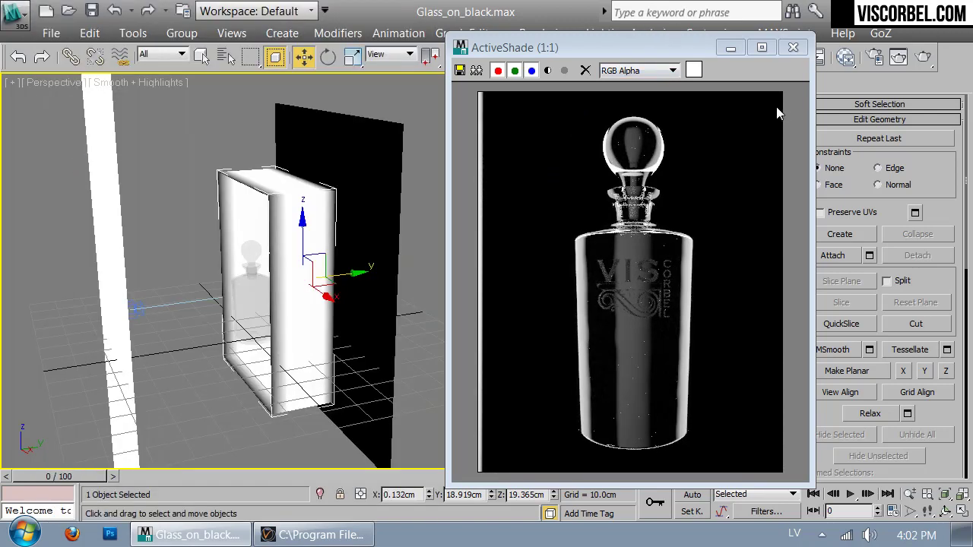
left_click(798, 54)
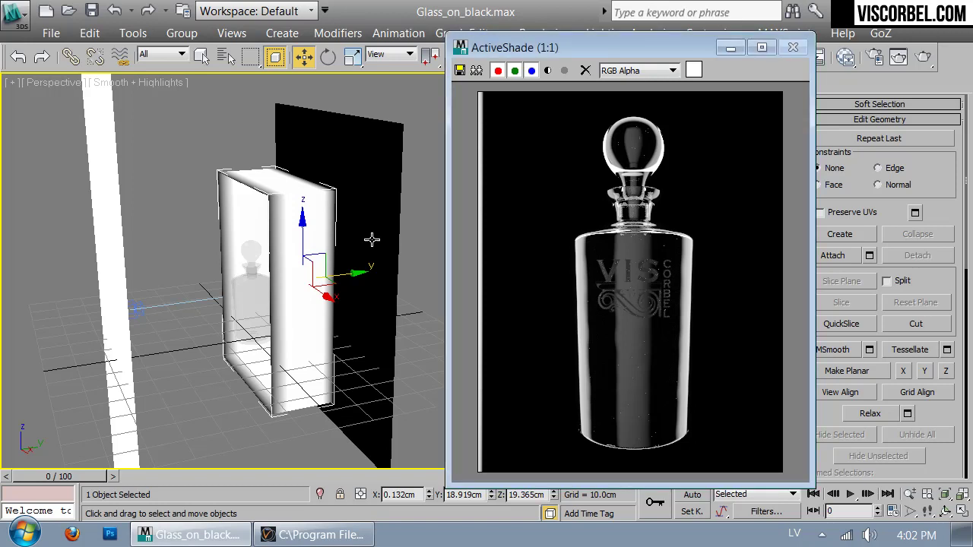
- Convert the black background plane's material to a VRayLightMtl with a multiplier of 15
left_click(381, 175)
key("m")
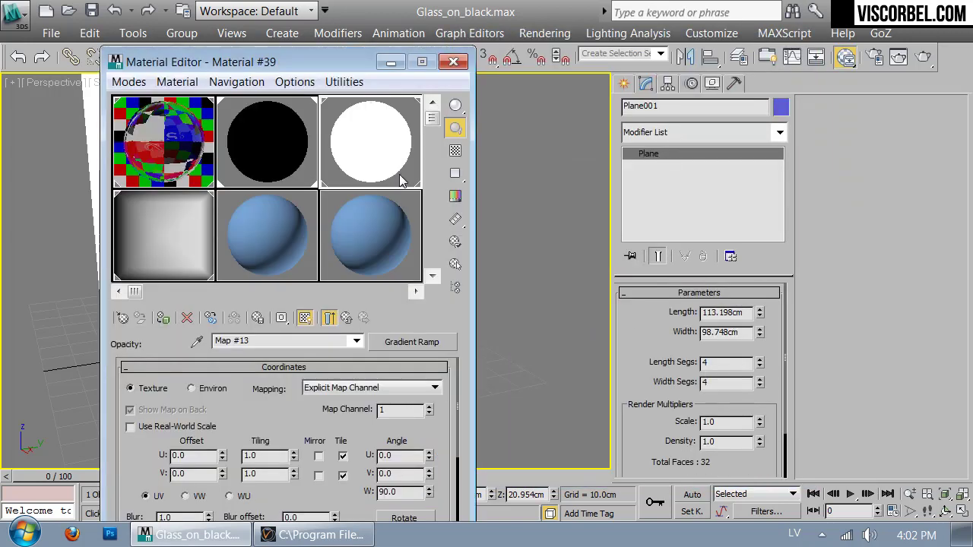
left_click_drag(236, 65, 637, 71)
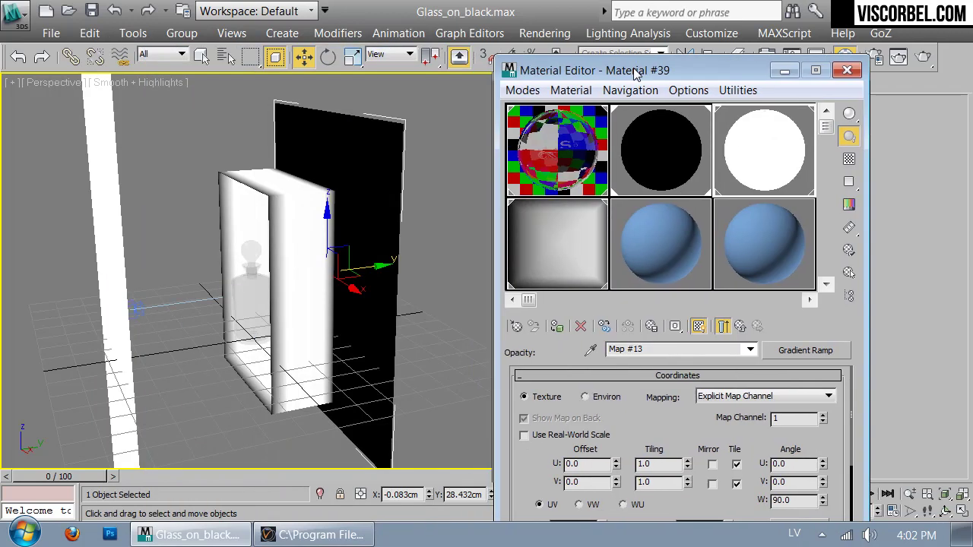
left_click(630, 134)
left_click(806, 351)
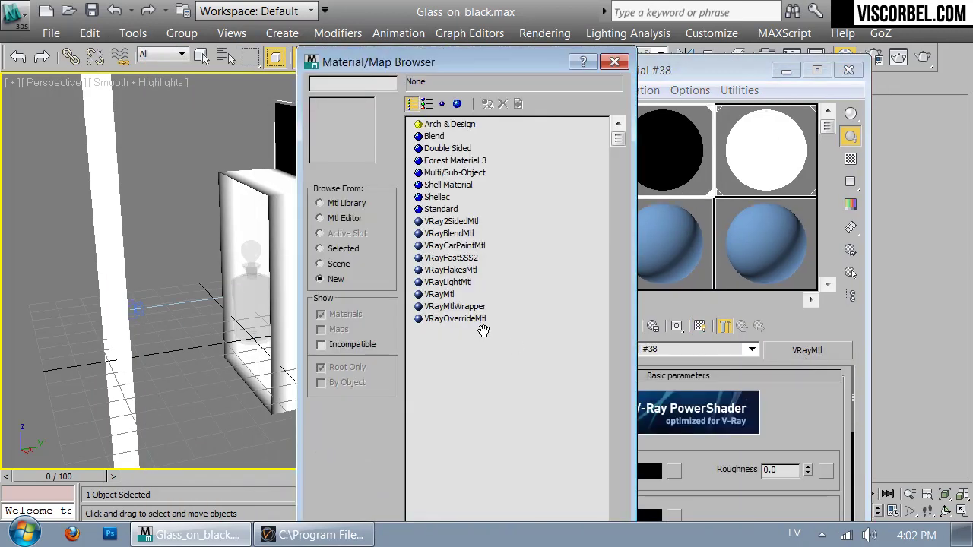
double_click(441, 282)
double_click(620, 469)
type("15")
key("Return")
- Replace the frame's light material with a VRayMtl and set its diffuse color to pure black
left_click(289, 216)
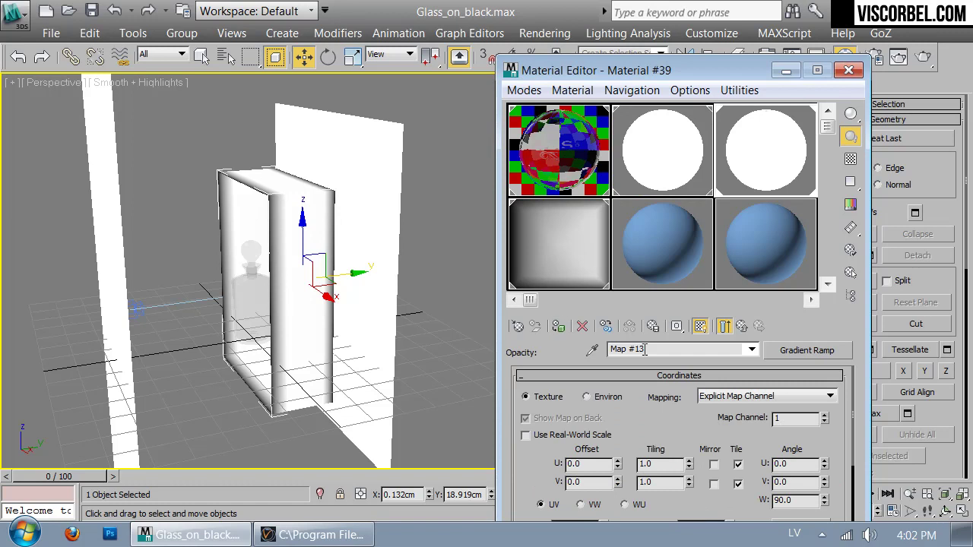
left_click(742, 327)
left_click(792, 355)
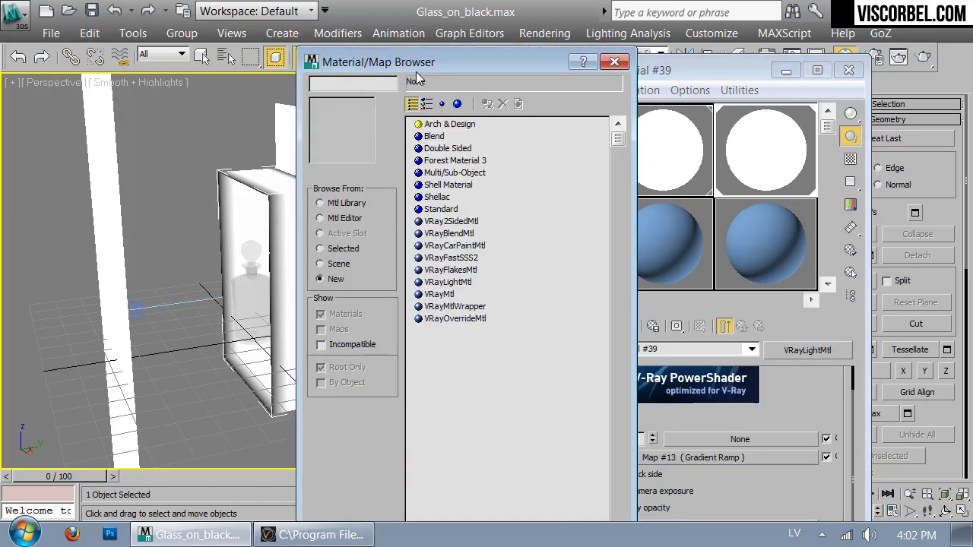
left_click_drag(416, 72, 506, 92)
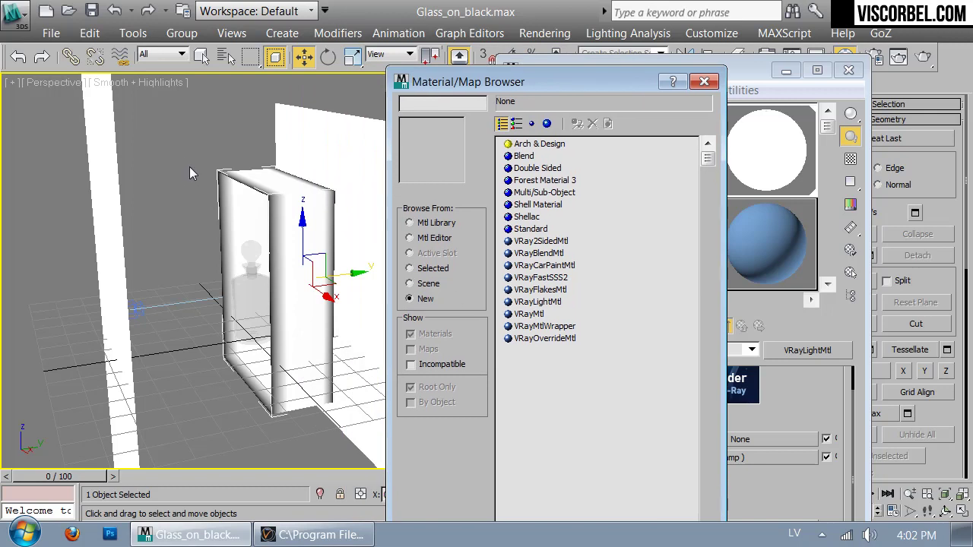
double_click(526, 314)
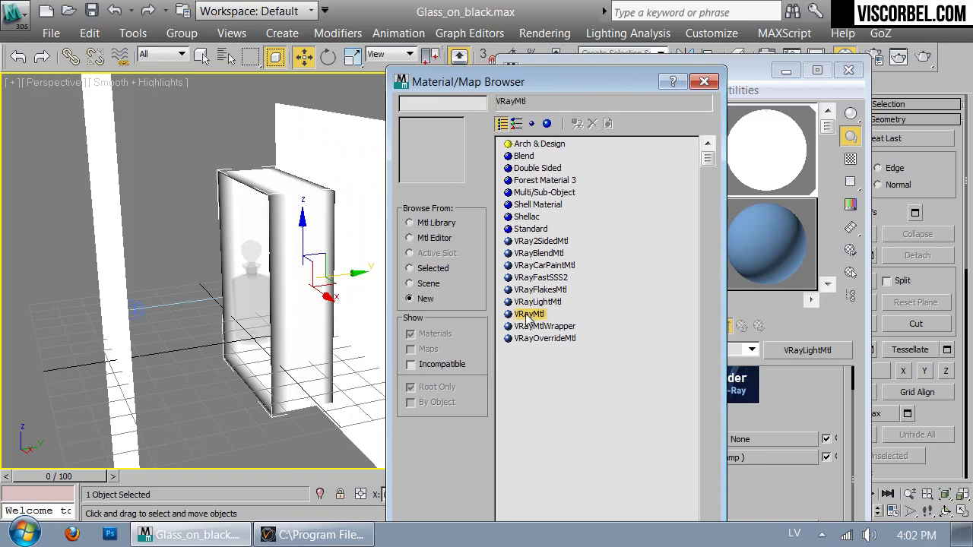
left_click(637, 470)
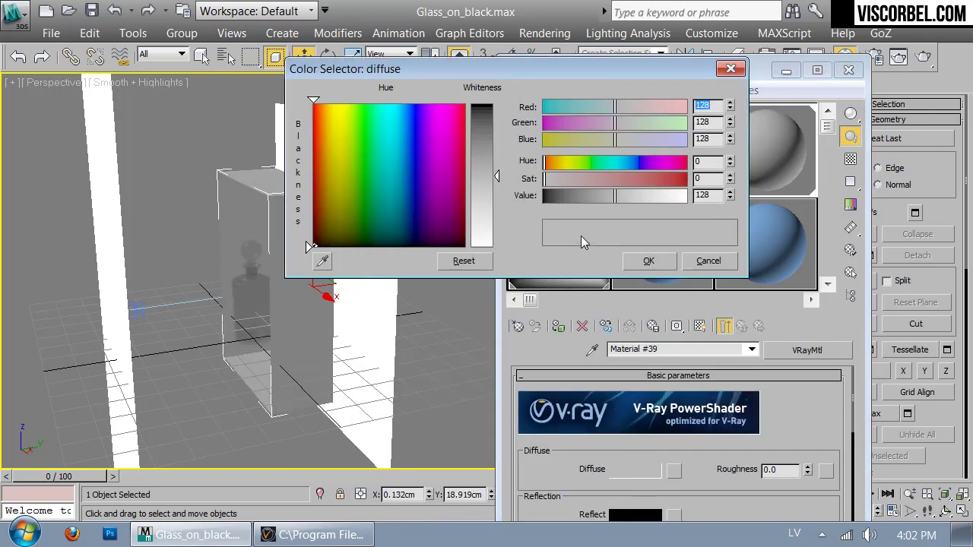
left_click_drag(614, 196, 478, 192)
left_click(663, 260)
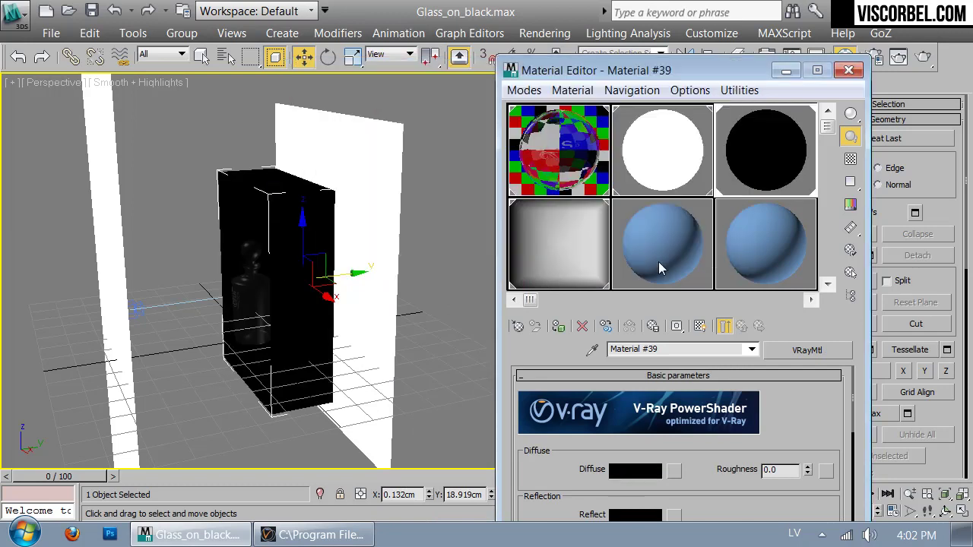
- Select the VRayPhysicalCamera in front of the decanter and look through it
left_click(124, 353)
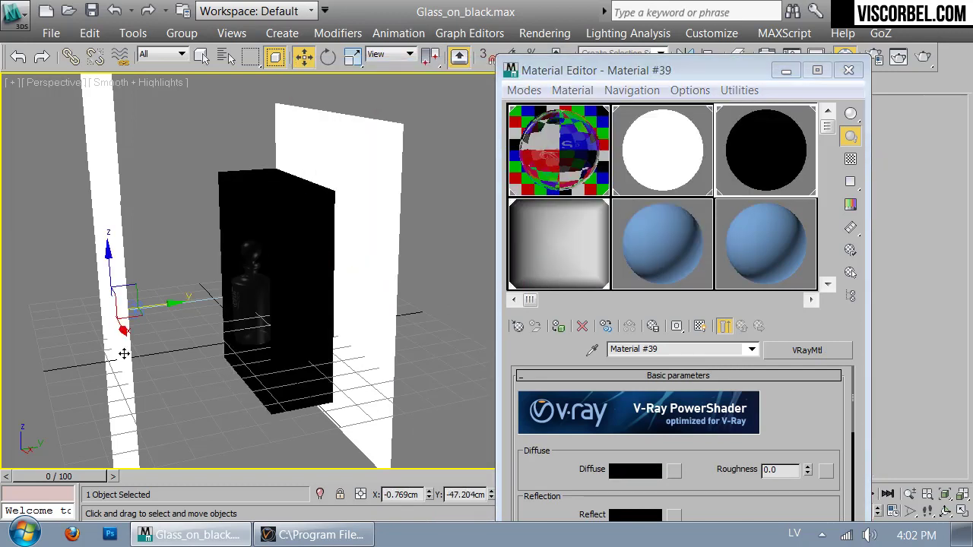
middle_click_drag(183, 343, 196, 257, "alt")
left_click(148, 162)
middle_click_drag(115, 225, 251, 327, "alt")
left_click(207, 386)
key("c")
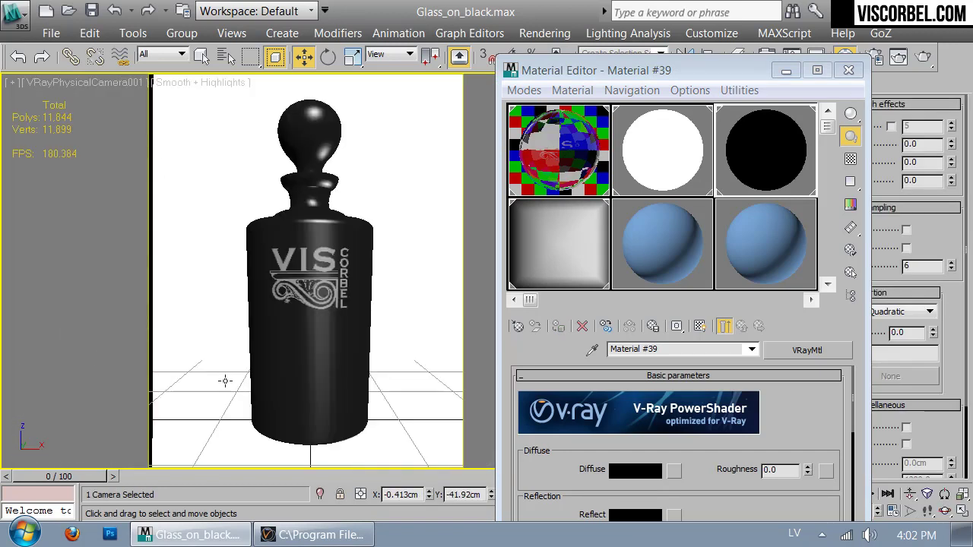
- Start an ActiveShade render of the camera view, close Render Setup and the Material Editor, and move the render window clear of the viewport
left_click_drag(710, 72, 577, 78)
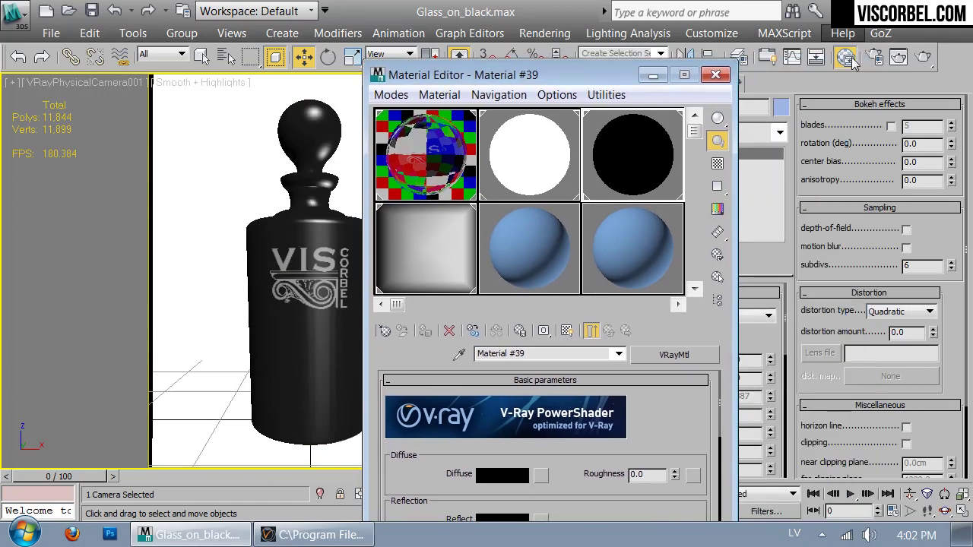
left_click(873, 57)
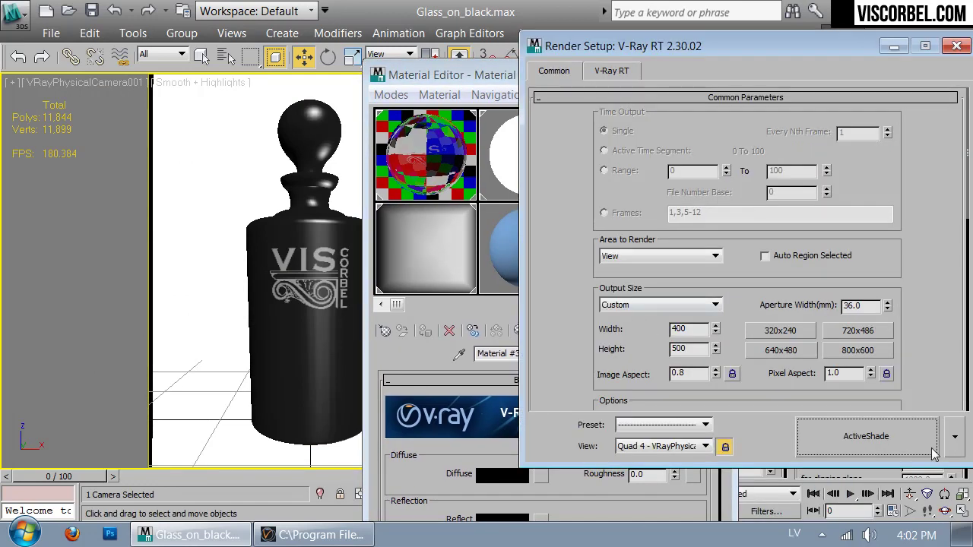
left_click(950, 445)
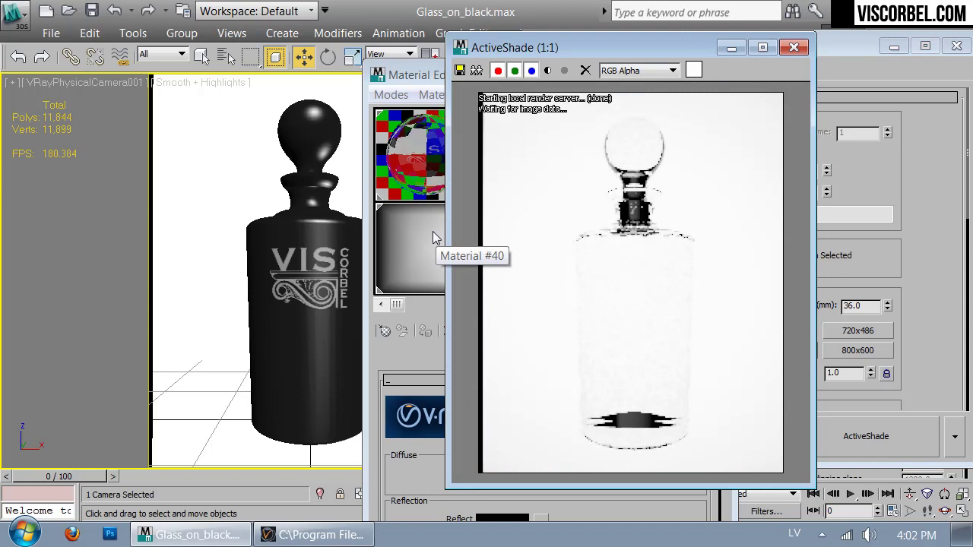
left_click(957, 46)
left_click_drag(677, 44, 776, 41)
left_click(523, 74)
left_click(715, 74)
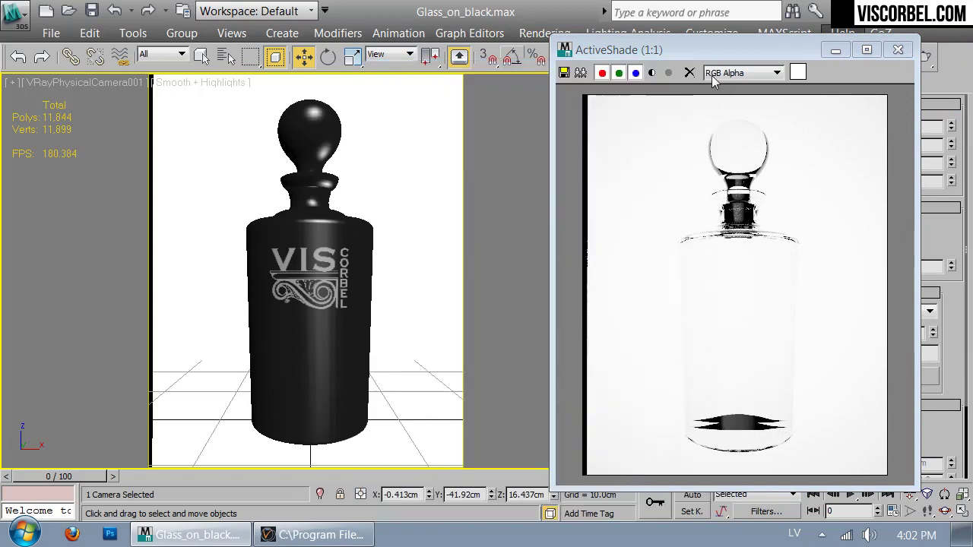
- Show all four viewports and lengthen the black frame's depth to about 251% in the Left view
key("alt+w")
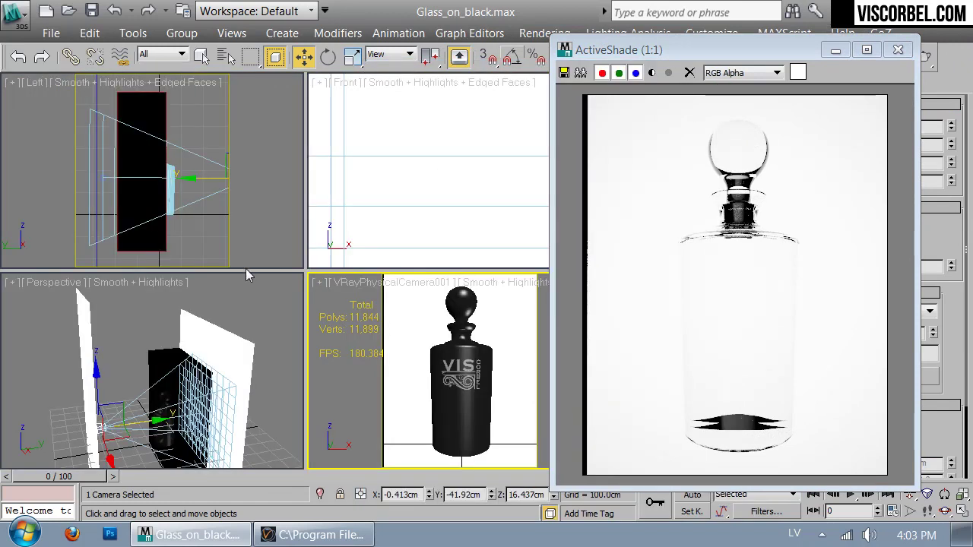
left_click(152, 241)
key("r")
key("r")
left_click_drag(190, 172, 248, 172)
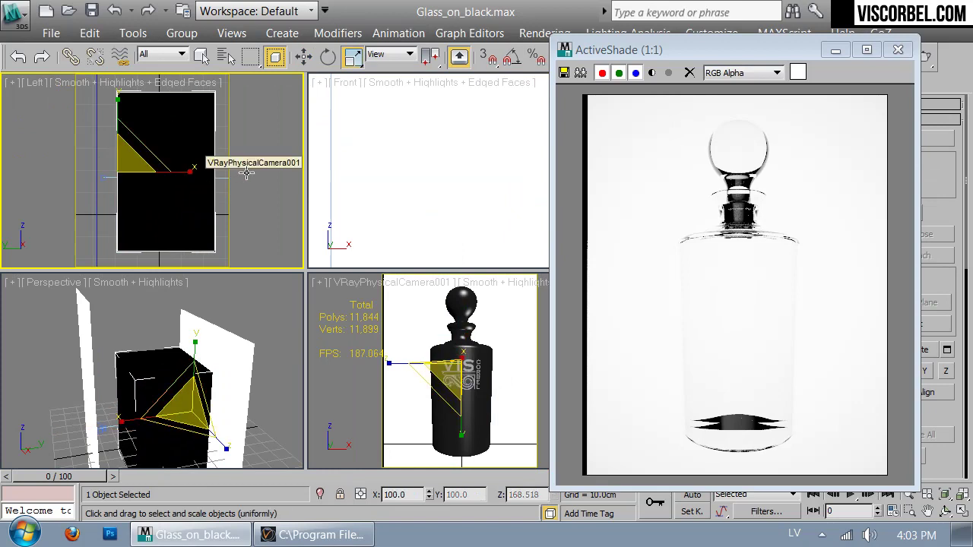
scroll(200, 172, "down", 4)
middle_click_drag(200, 172, 125, 168)
left_click_drag(154, 167, 181, 169)
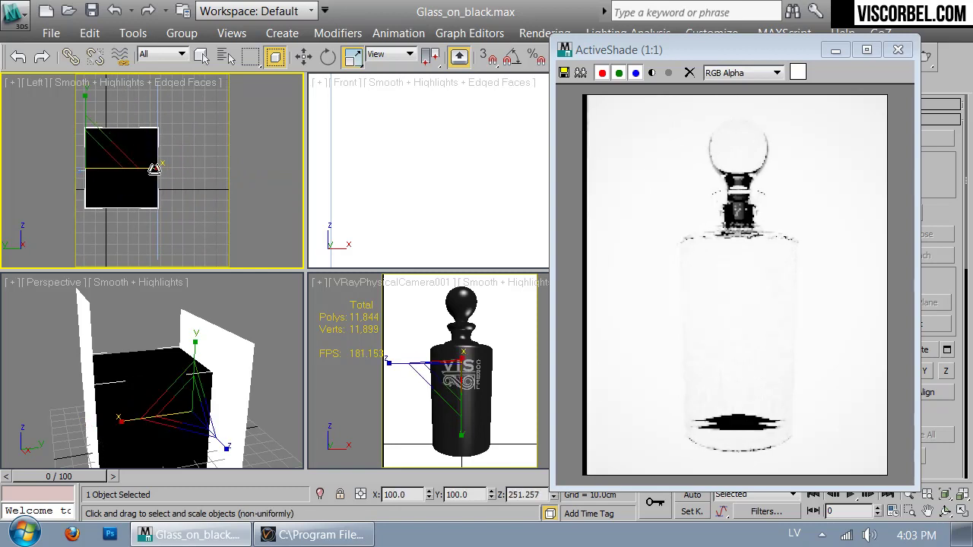
- Move the black frame along its depth to about Y 25.8 cm
key("w")
left_click_drag(206, 165, 182, 169)
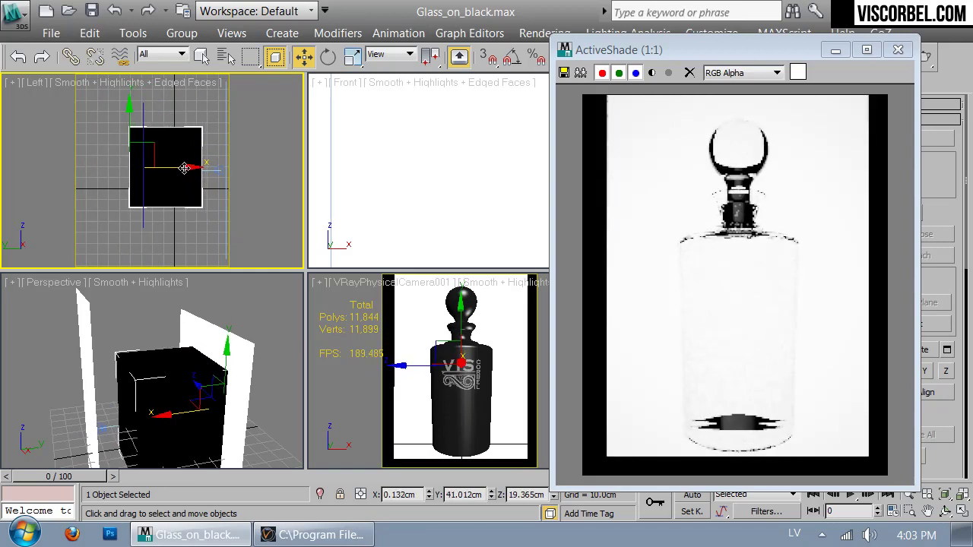
key("ctrl+z")
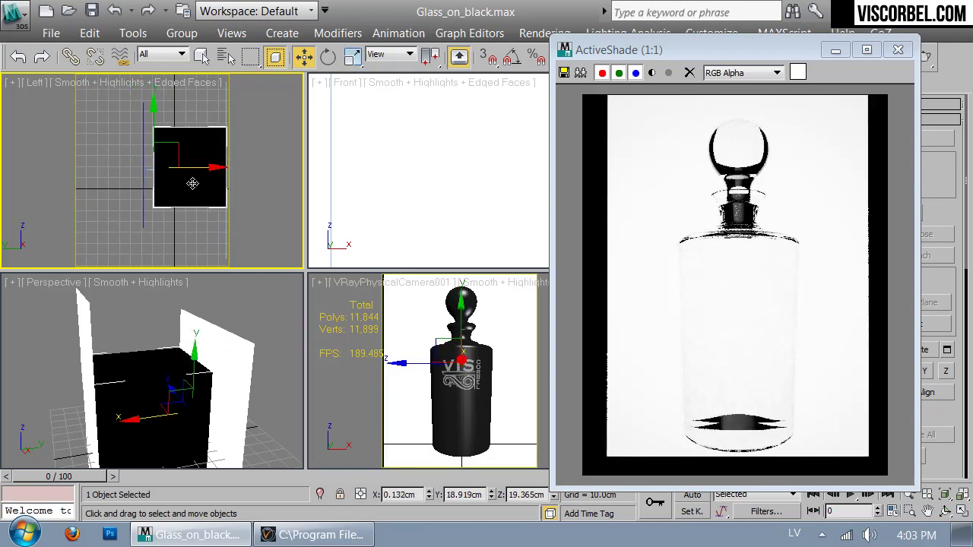
left_click_drag(200, 168, 193, 168)
middle_click_drag(204, 177, 176, 156)
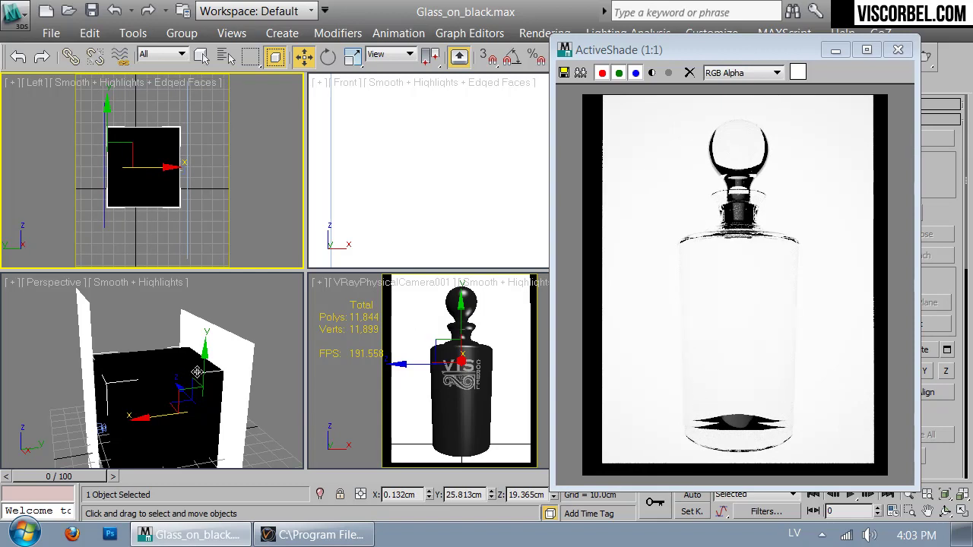
- Narrow the black frame around the decanter by scaling its vertices along X in a wireframe Front view
key("f")
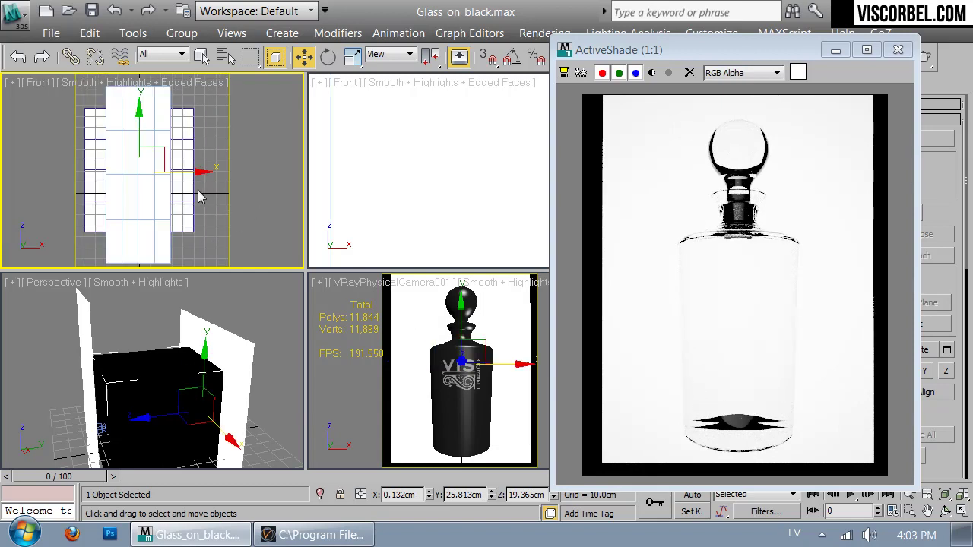
key("F3")
scroll(179, 194, "up", 3)
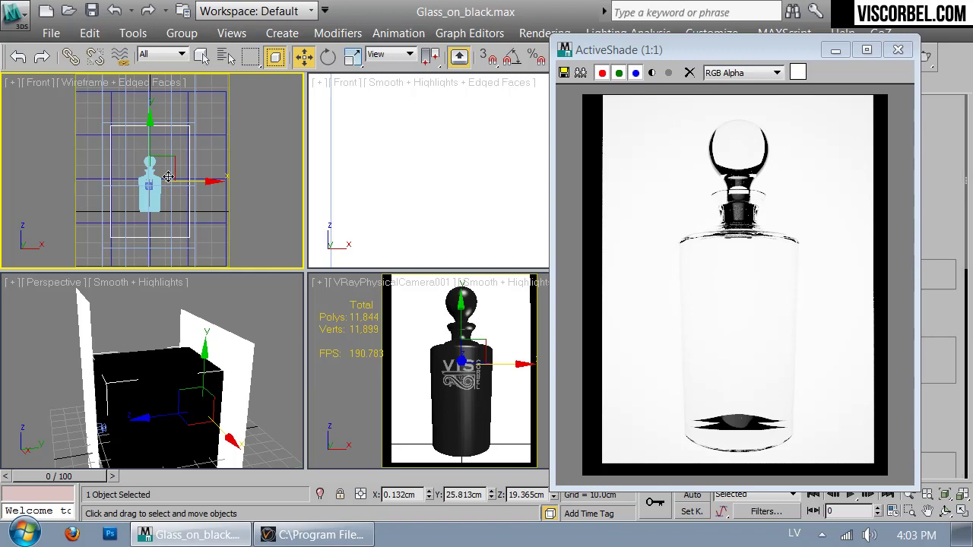
left_click(190, 180)
key("r")
left_click_drag(219, 181, 193, 182)
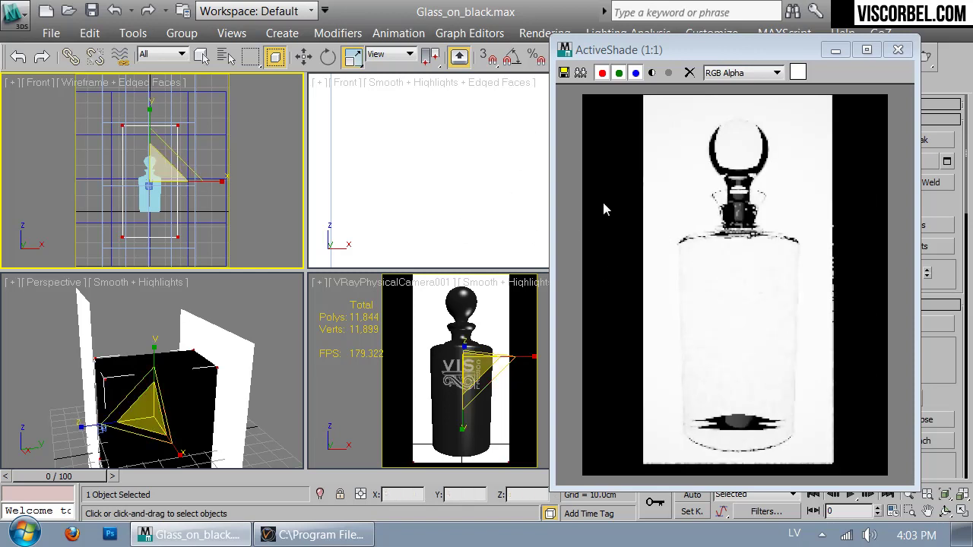
- Hide the white plane that stands in front of the decanter and blocks the Front view
middle_click_drag(156, 384, 135, 322, "alt")
left_click(135, 317)
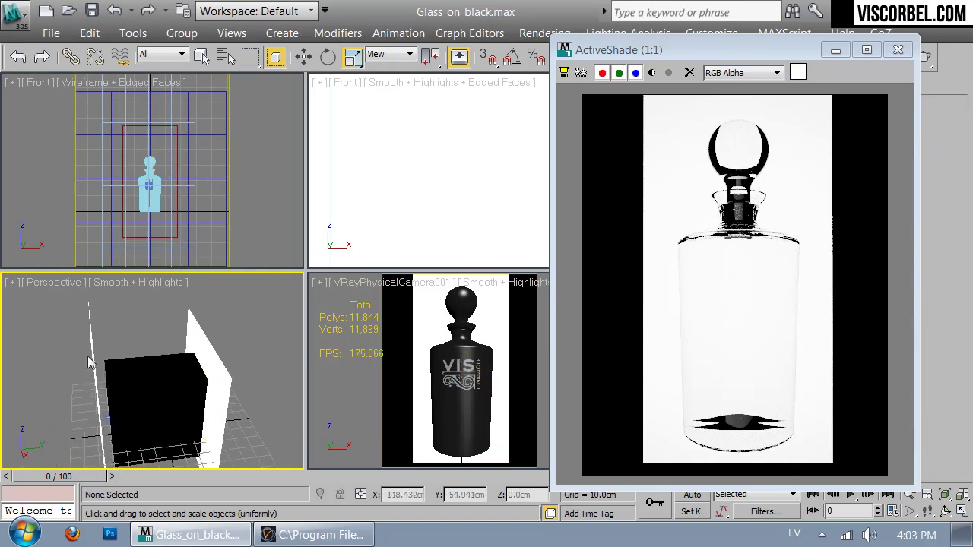
left_click(91, 303)
right_click(91, 298)
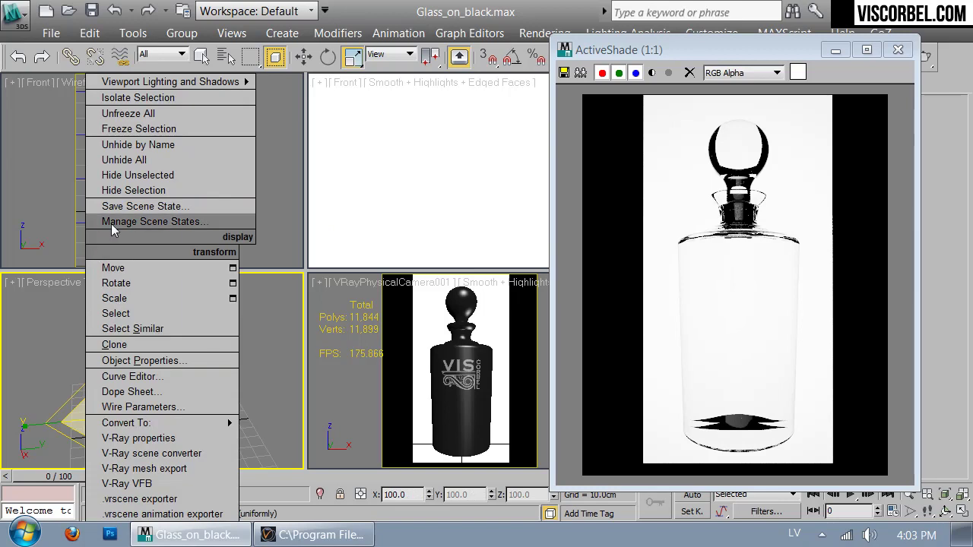
left_click(133, 190)
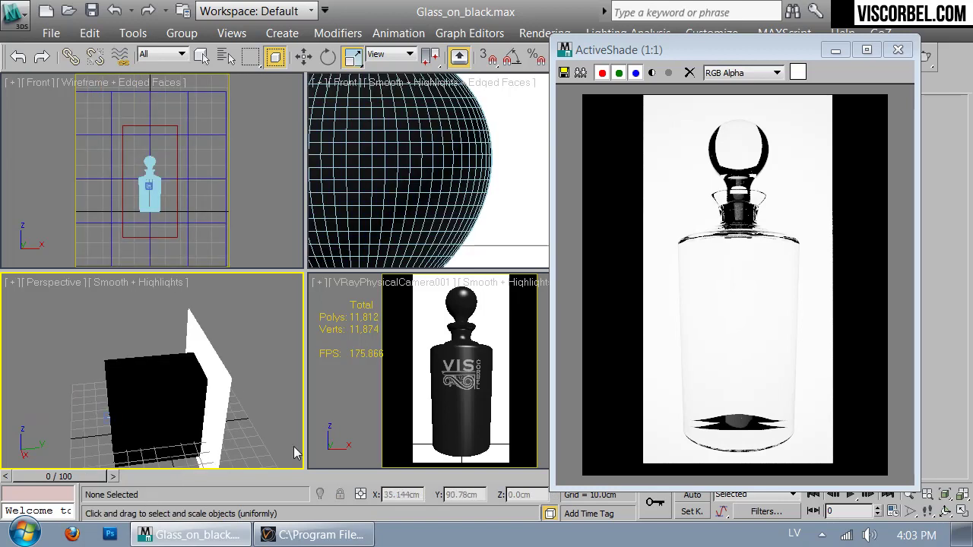
- Move the black frame and white background plane back together along Y in the Top view, bringing the frame to about Y 50.3 cm
middle_click_drag(158, 397, 267, 390, "alt")
left_click(239, 368)
middle_click_drag(168, 358, 260, 349, "alt")
left_click(151, 326, "ctrl")
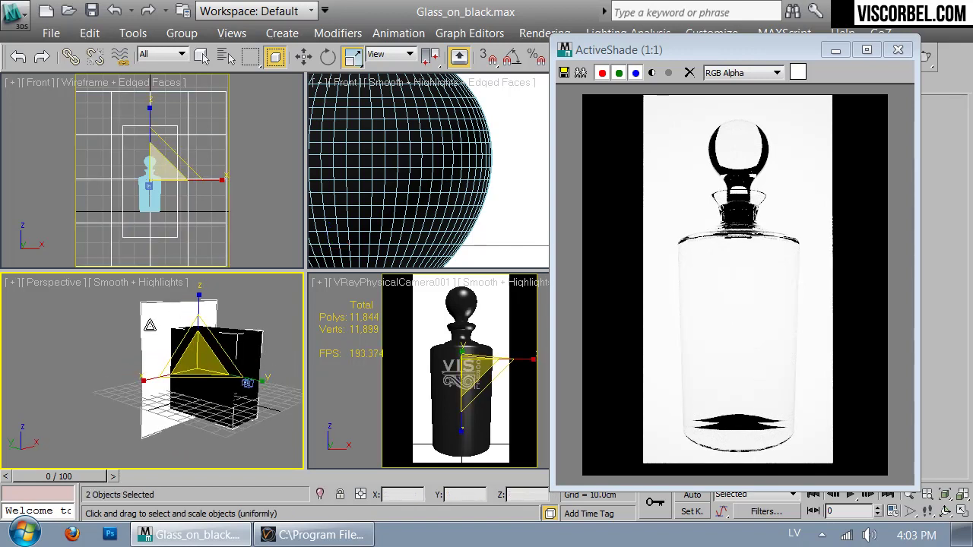
right_click(133, 191)
key("t")
middle_click_drag(177, 185, 207, 241)
scroll(207, 241, "down", 2)
key("w")
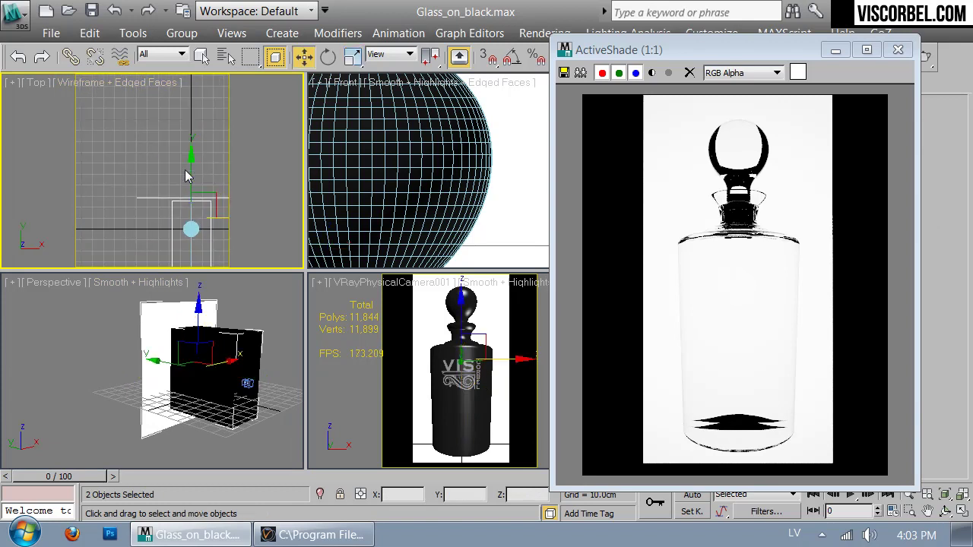
left_click_drag(188, 169, 189, 143)
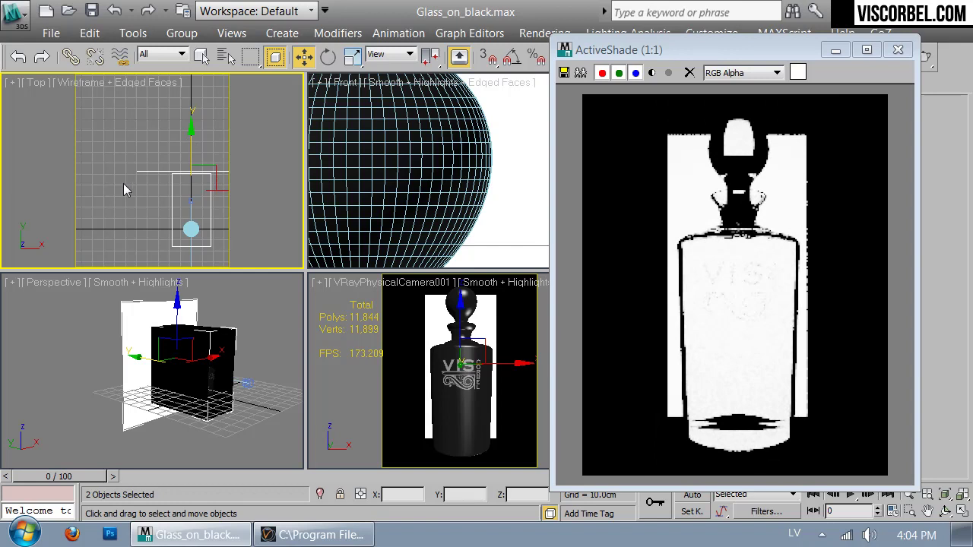
- Lower the black frame's bottom vertices to about Z -34.2 cm in the Front view
left_click(209, 214)
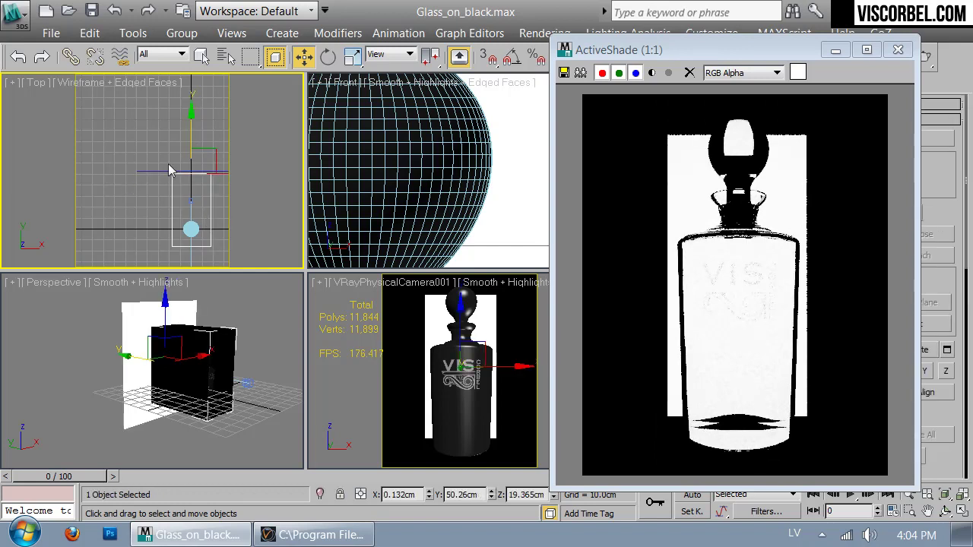
key("f")
middle_click_drag(163, 195, 175, 184)
key("1")
left_click_drag(100, 215, 199, 237)
left_click_drag(159, 176, 159, 203)
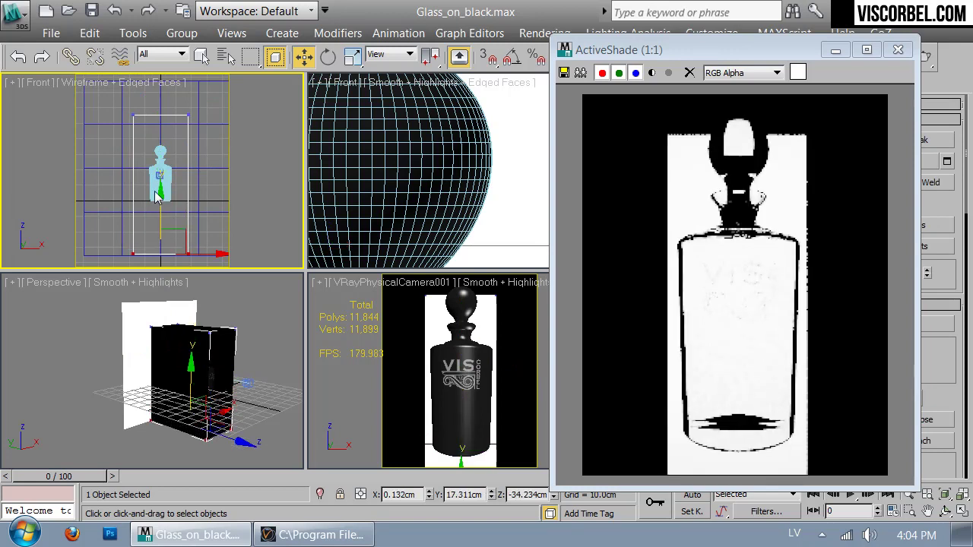
- Show the Front view in Hidden Line shading and raise the black frame's top vertices to about Z 61.6 cm
left_click(92, 86)
left_click(113, 116)
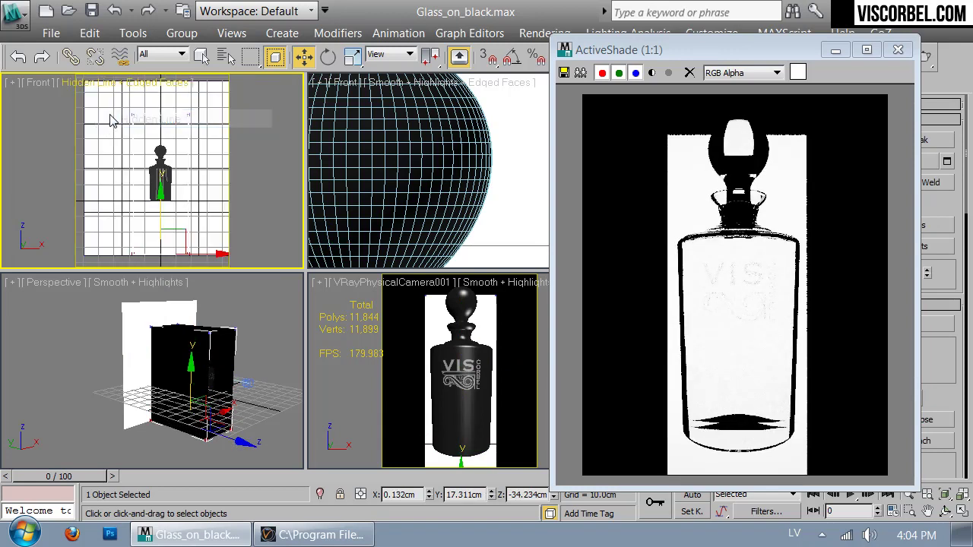
left_click_drag(126, 97, 179, 129)
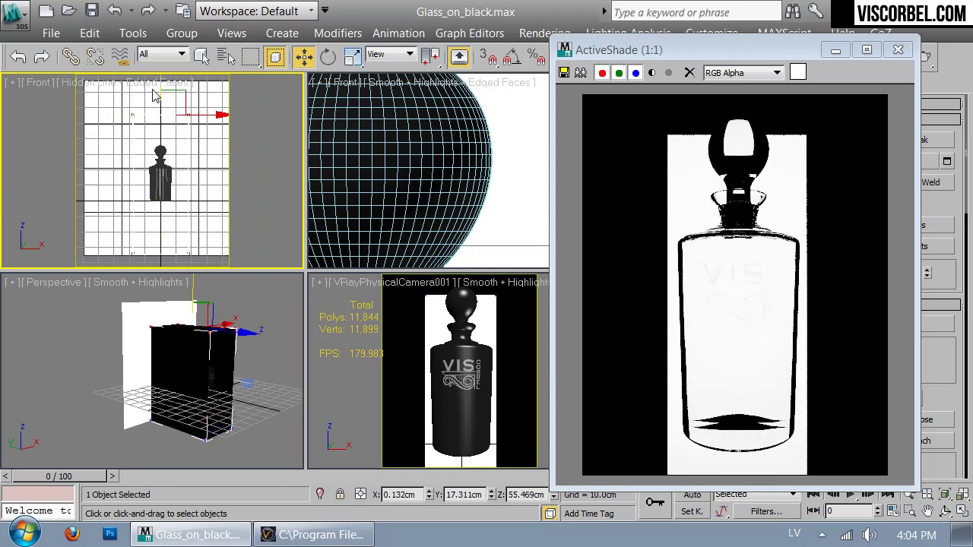
middle_click_drag(162, 90, 159, 112)
left_click_drag(157, 96, 157, 79)
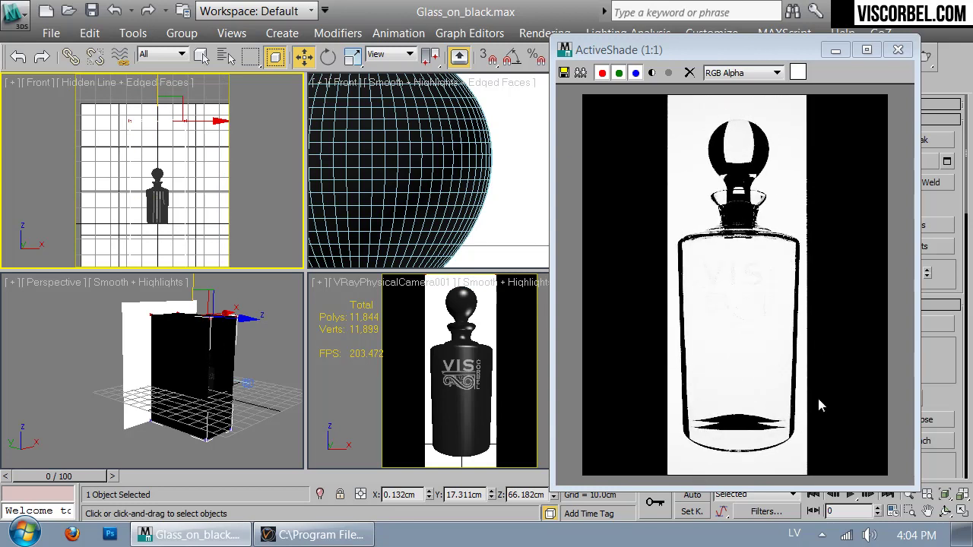
left_click(164, 103)
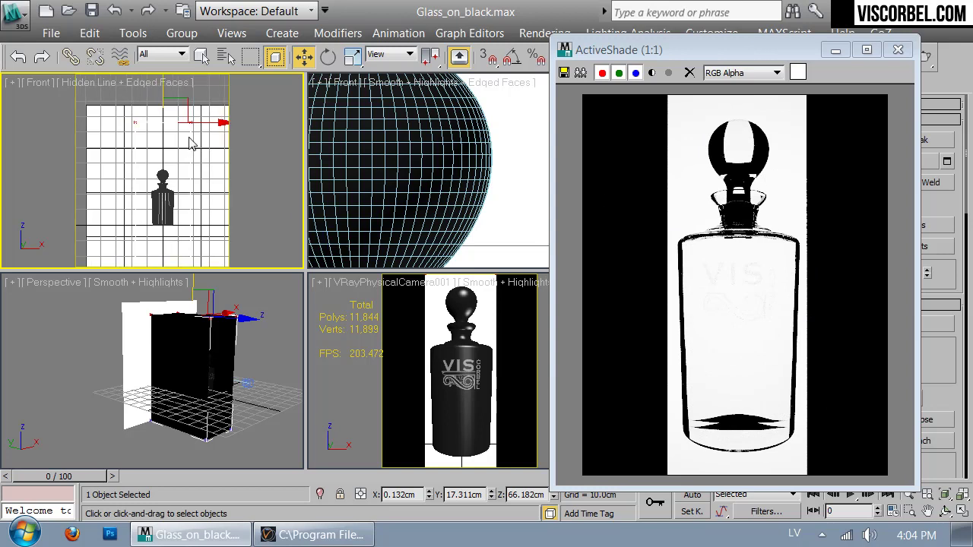
mouse_move(165, 102)
left_mouse_down()
mouse_move(164, 118)
mouse_move(161, 94)
left_mouse_up()
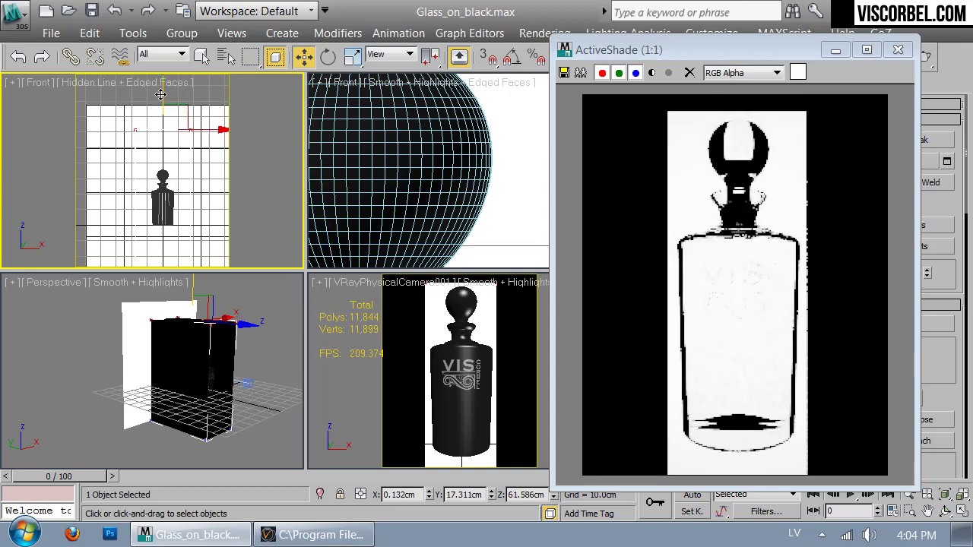
- Scale the white background plane to about 59.6% along X and about 96.6% along Y in the Front view
key("r")
left_click(214, 184)
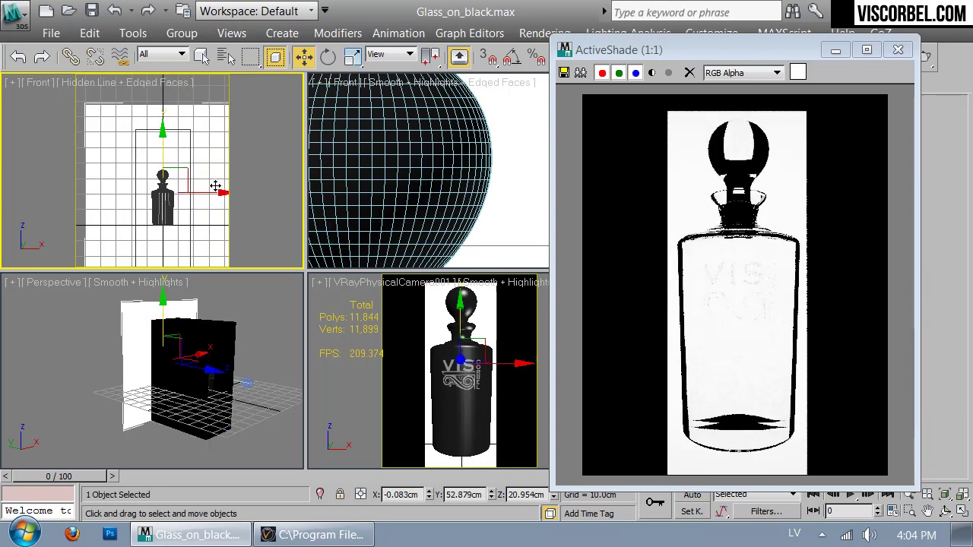
left_click_drag(223, 195, 187, 191)
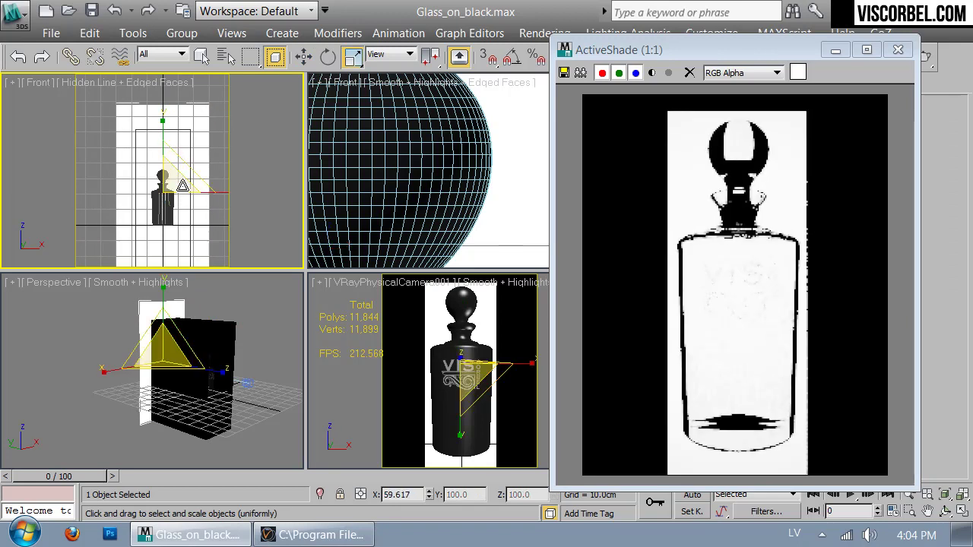
left_click_drag(165, 124, 161, 161)
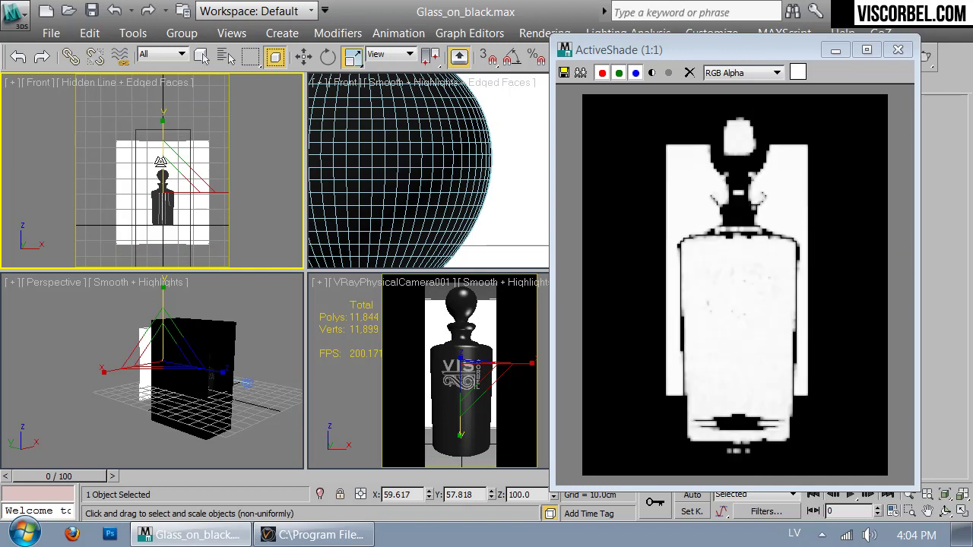
left_click_drag(159, 132, 164, 105)
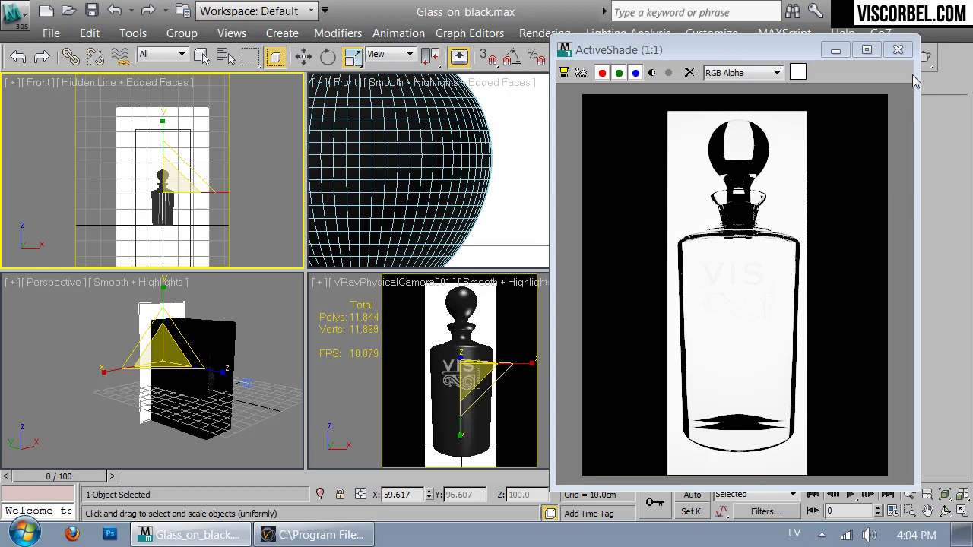
- Close the ActiveShade render and render the maximized camera view in Production Render Mode
right_click(494, 329)
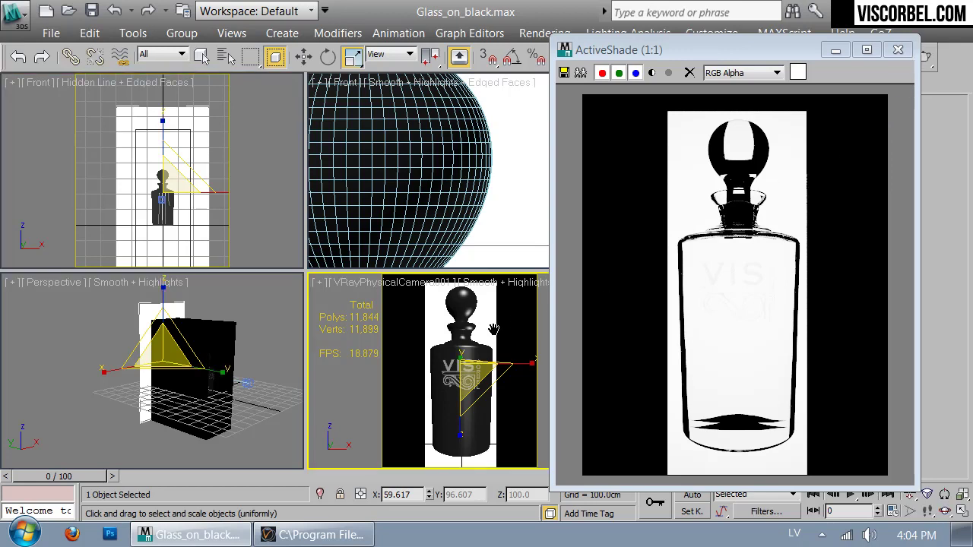
key("alt+w")
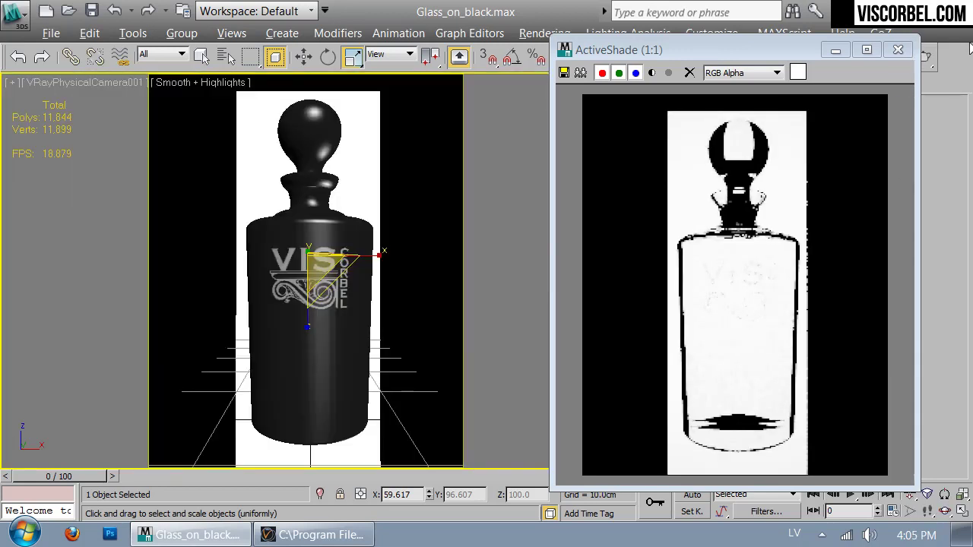
left_click(898, 53)
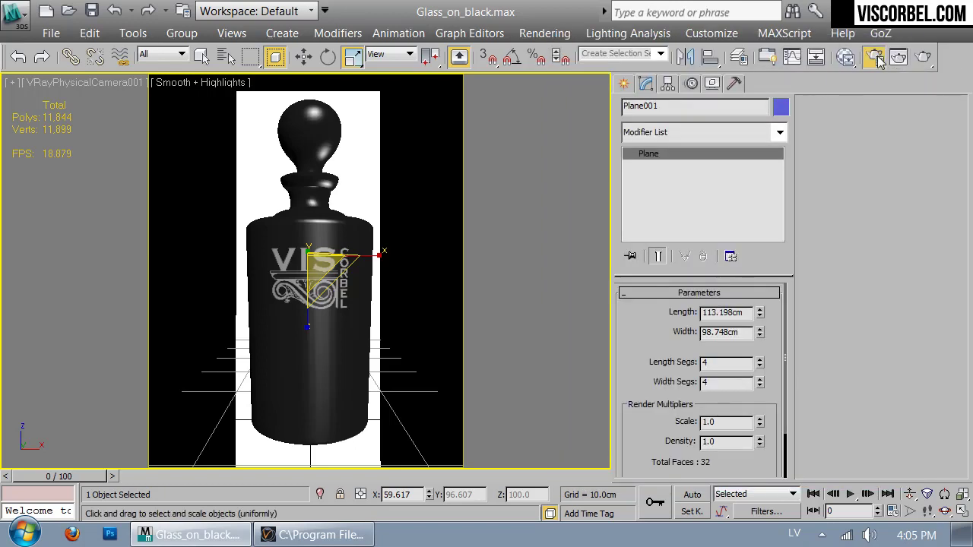
left_click(898, 57)
left_click(957, 438)
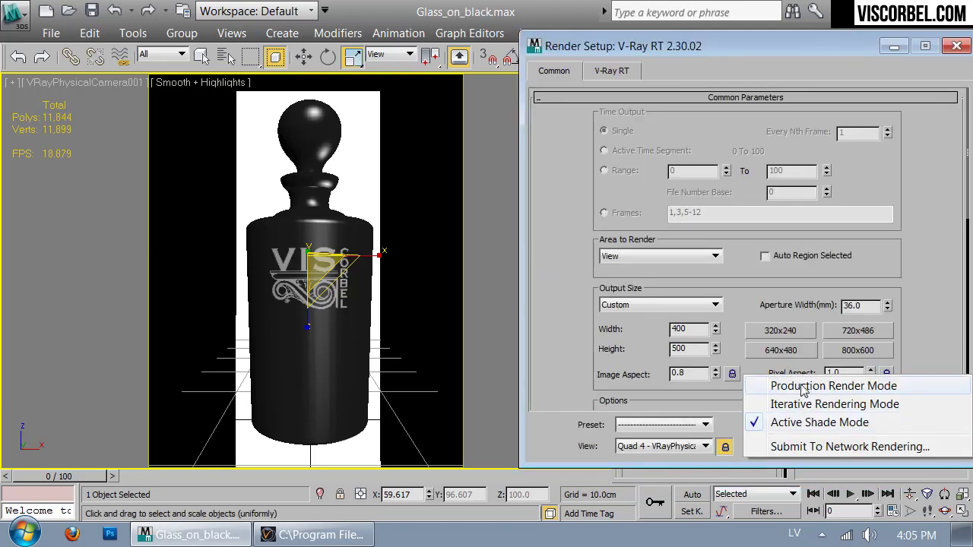
left_click(802, 386)
left_click(850, 438)
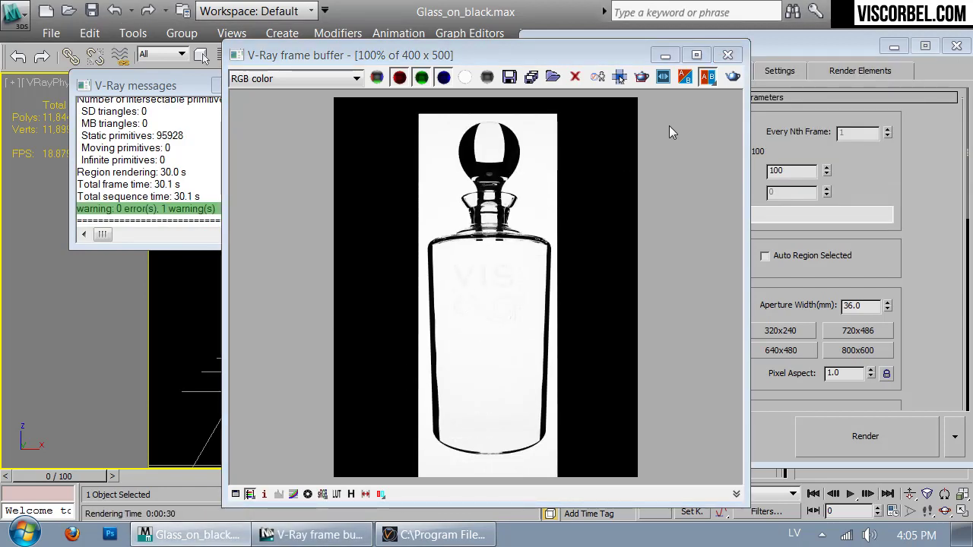
- Examine the decanter's edges and engraved logo in the finished V-Ray render, and close the frame buffer
scroll(514, 321, "up", 2)
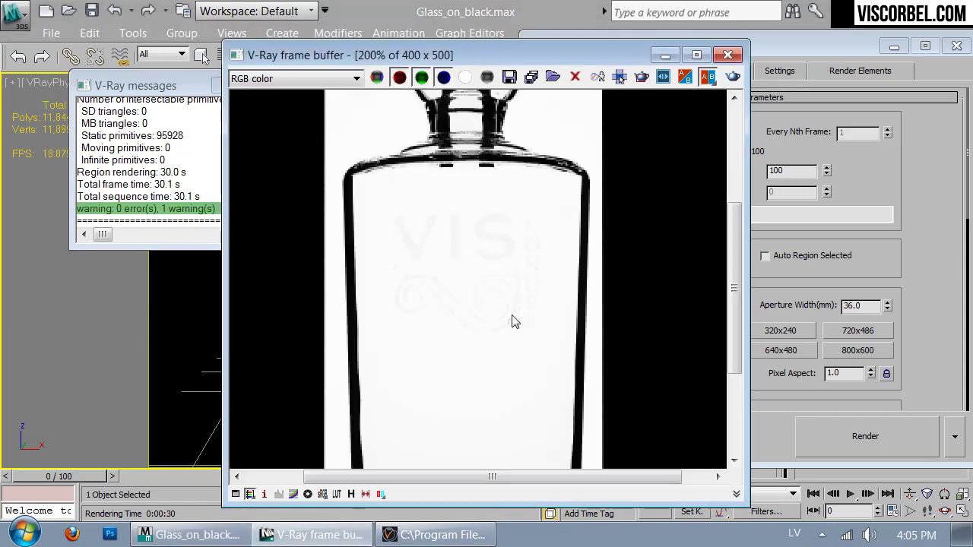
scroll(541, 347, "down", 2)
scroll(540, 349, "down", 1)
scroll(538, 347, "up", 1)
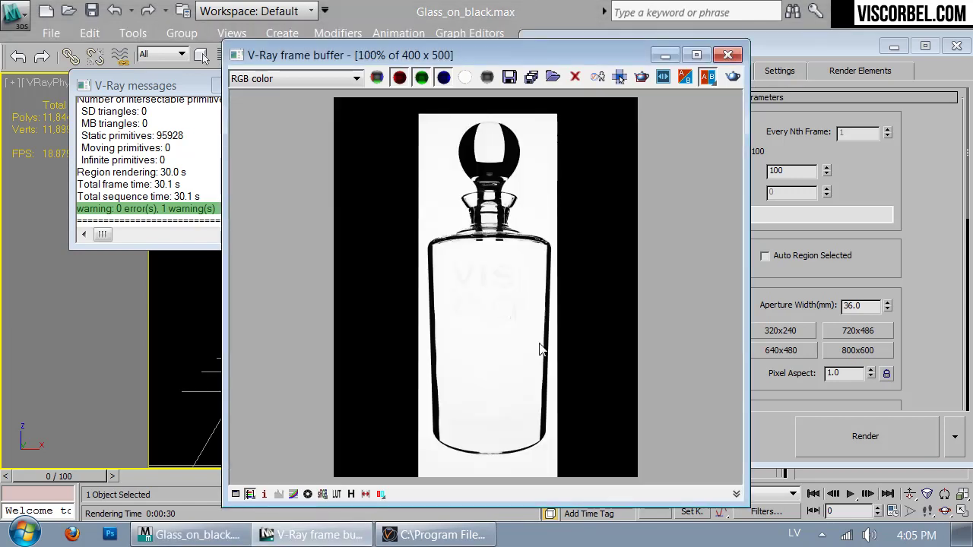
left_click(728, 55)
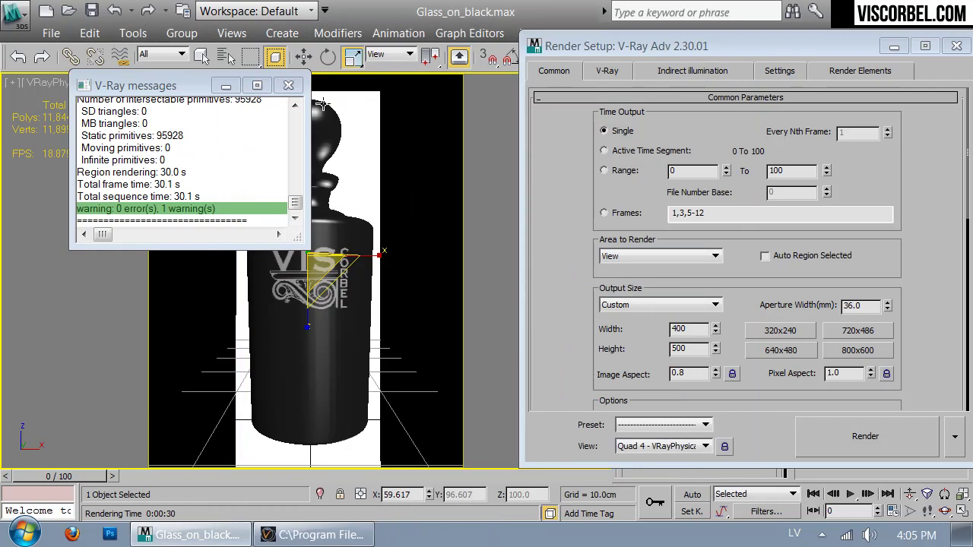
- Switch rendering to Active Shade Mode, start an ActiveShade render of the camera view, and close Render Setup
left_click(955, 440)
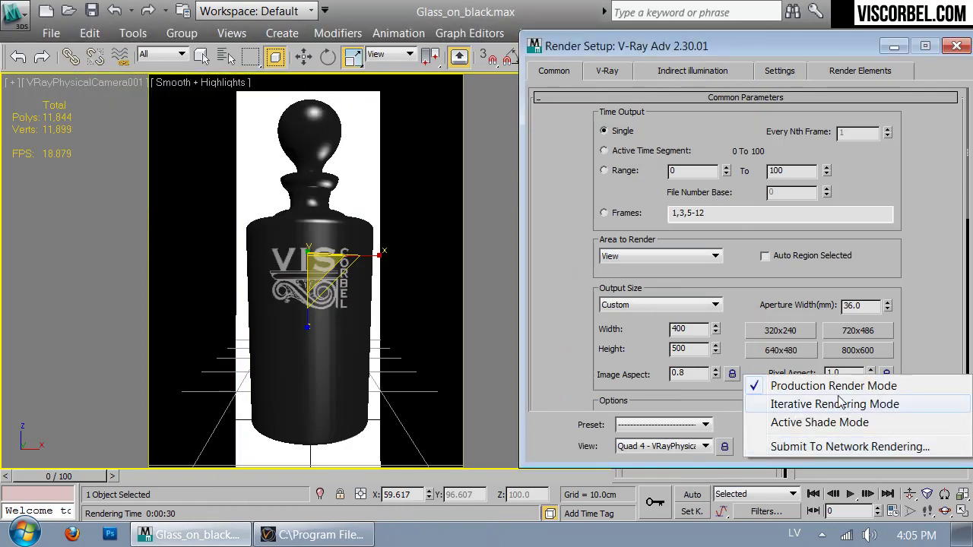
left_click(812, 421)
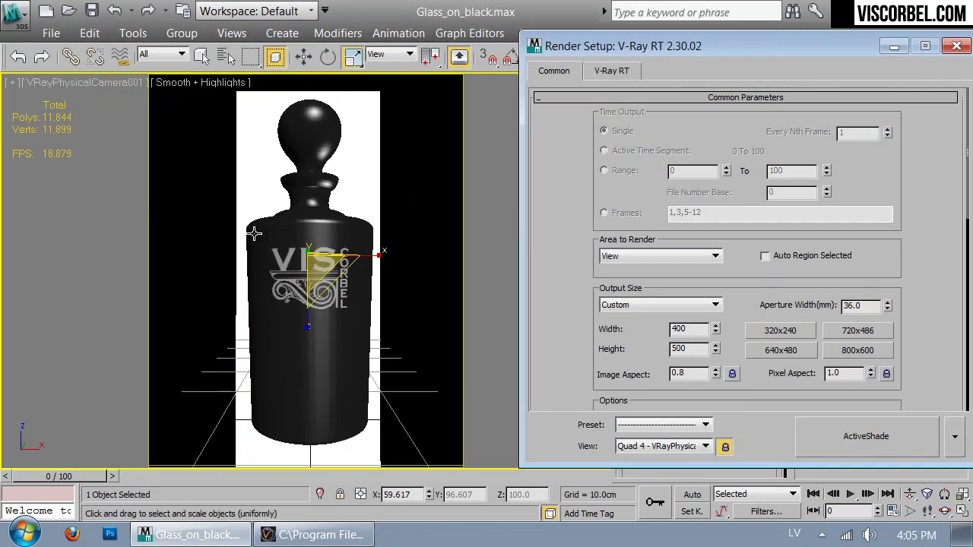
left_click(883, 425)
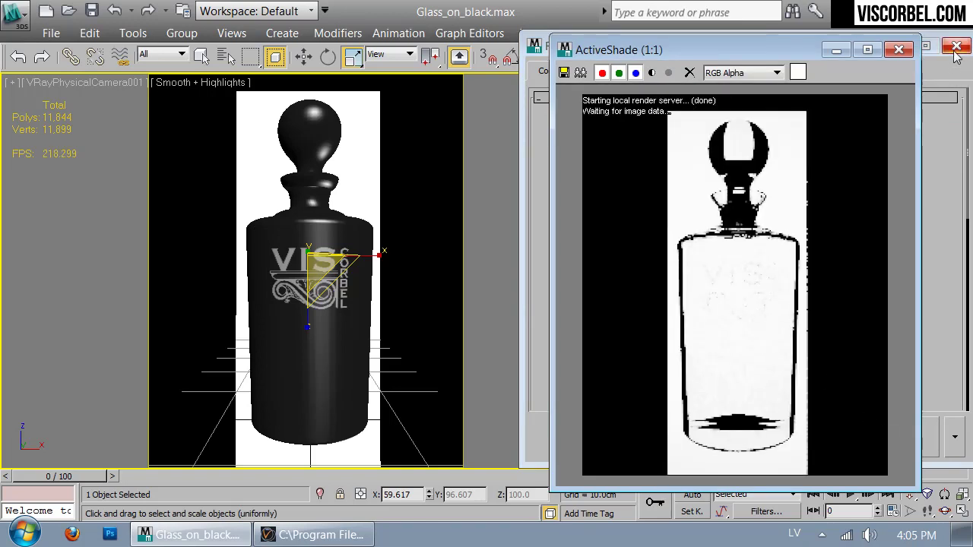
left_click(956, 46)
- Show the scene in a wireframe Left view, clear the selection, and move the ActiveShade window off the command panel
key("l")
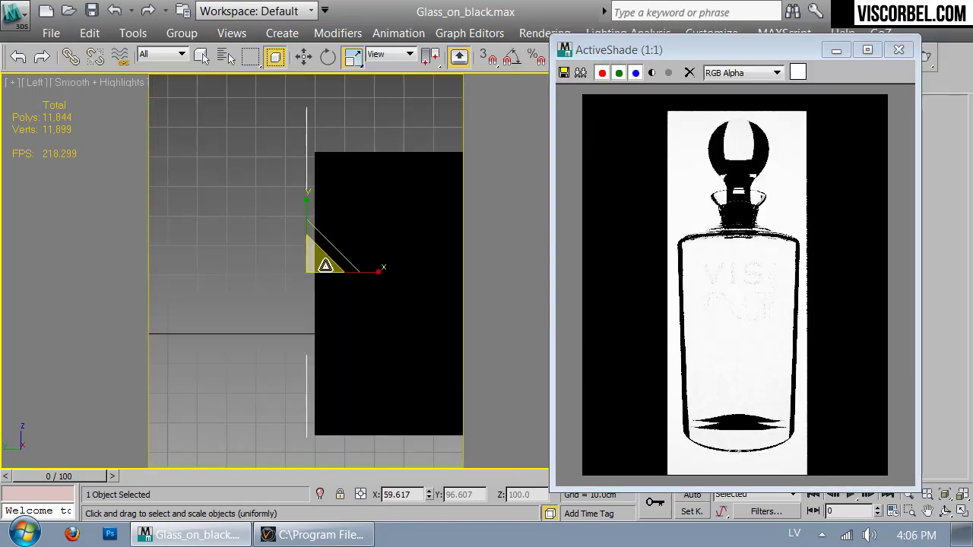
key("F3")
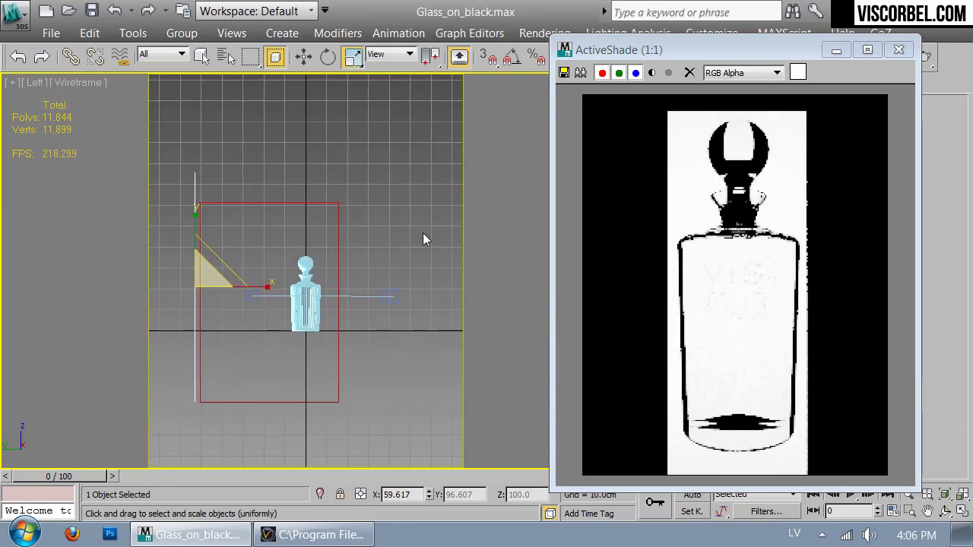
left_click(385, 220)
left_click(752, 55)
left_click_drag(752, 56, 644, 221)
- Draw a VRayLight plane across the stopper in the Front view, with half-length about 15.3 cm and half-width about 5.3 cm
left_click(624, 84)
left_click(666, 110)
left_click(660, 136)
left_click(642, 168)
left_click(662, 196)
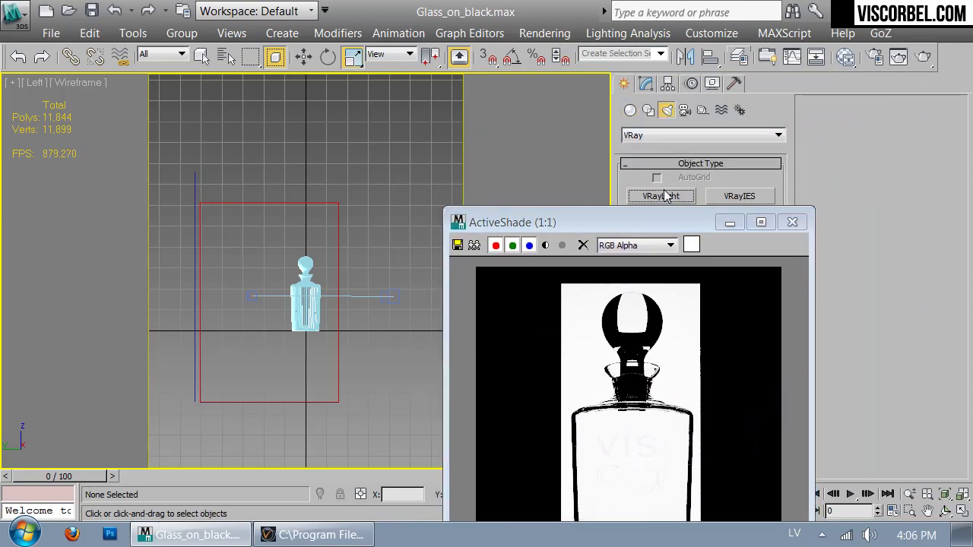
key("f")
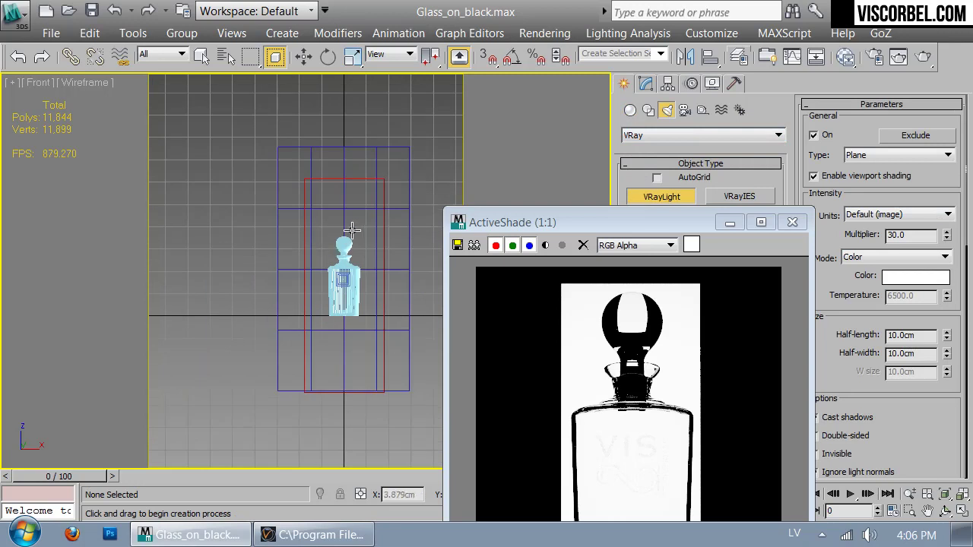
left_click_drag(310, 225, 377, 248)
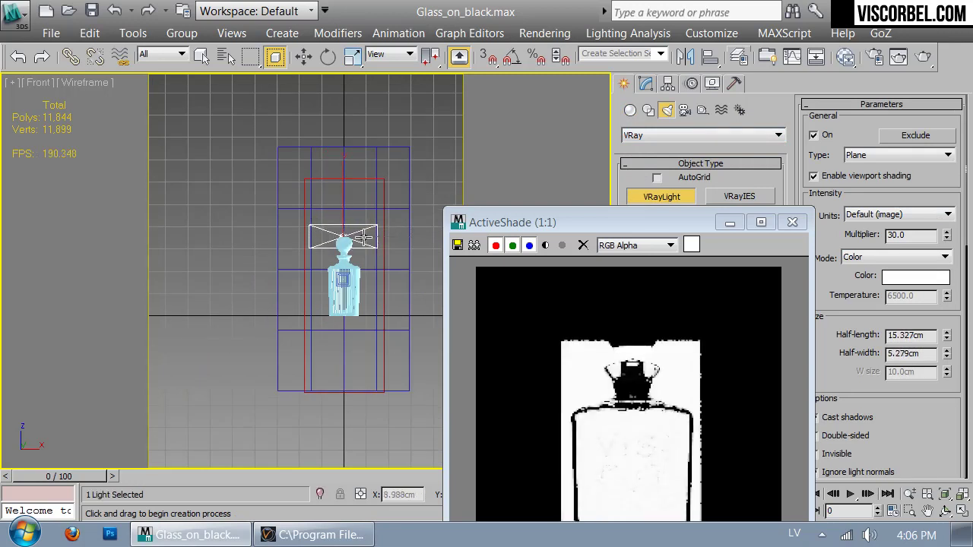
- Tilt the new plane light downward toward the decanter and move it above and in front of the stopper in the Left view
key("l")
key("e")
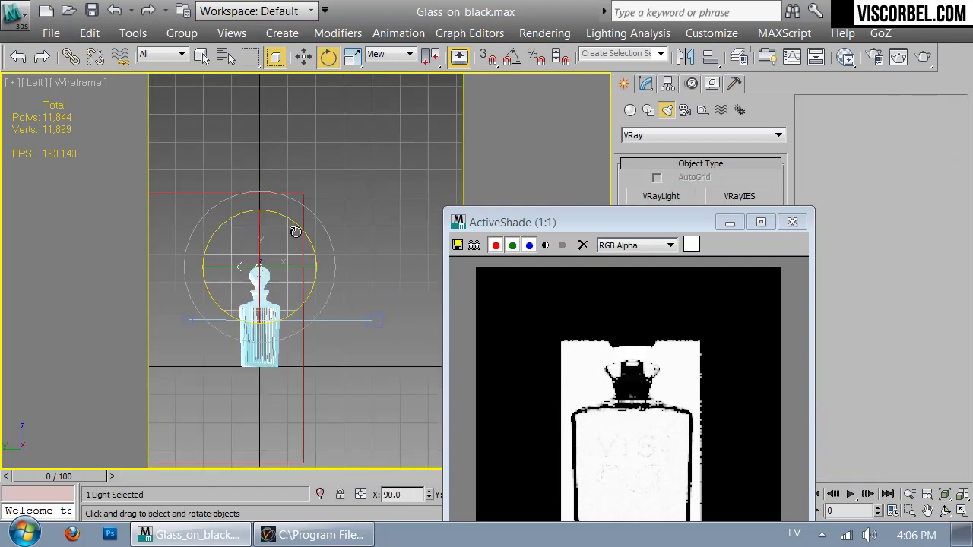
left_click_drag(303, 222, 253, 175)
key("w")
left_click_drag(276, 243, 319, 224)
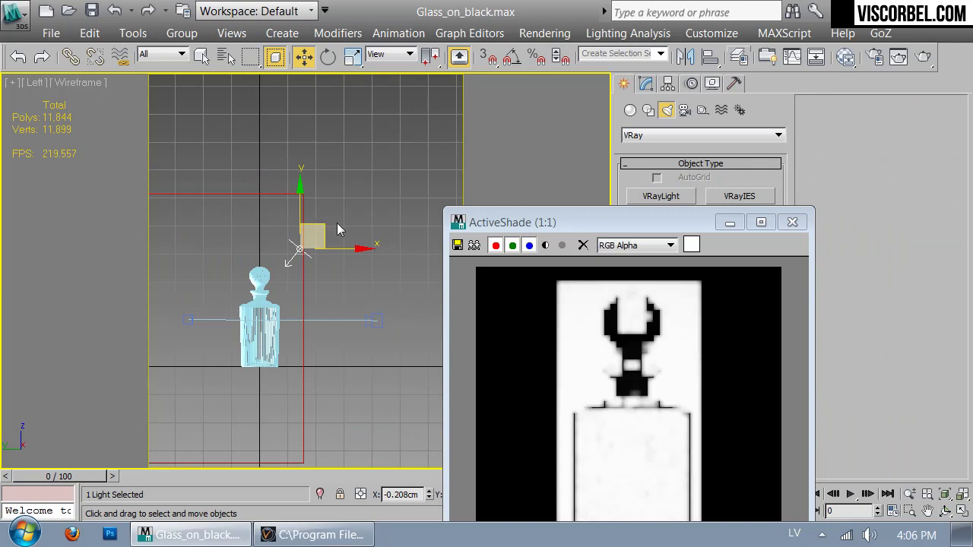
- Move the stopper's plane light slightly lower and farther forward in the Left view, and rotate it to face the decanter more directly
left_click_drag(621, 222, 618, 86)
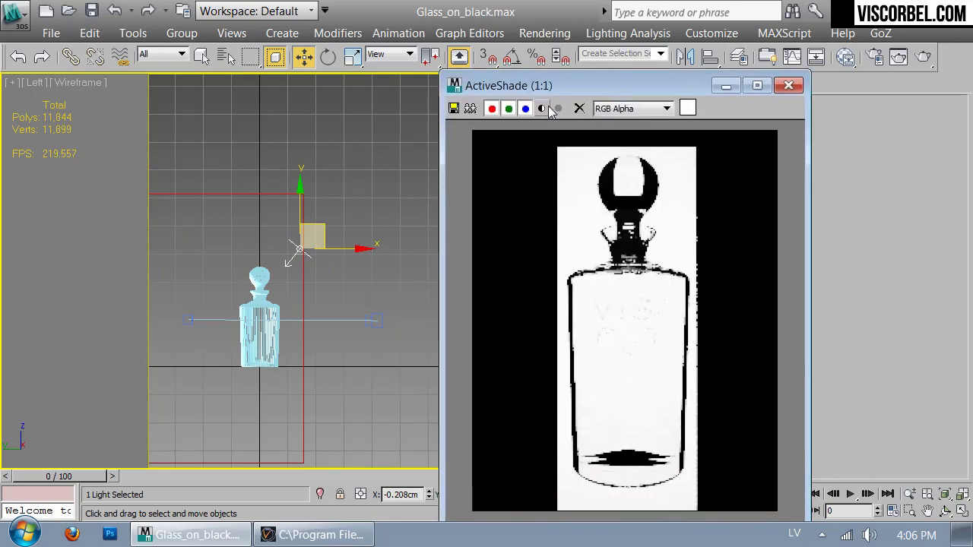
left_click_drag(319, 236, 332, 240)
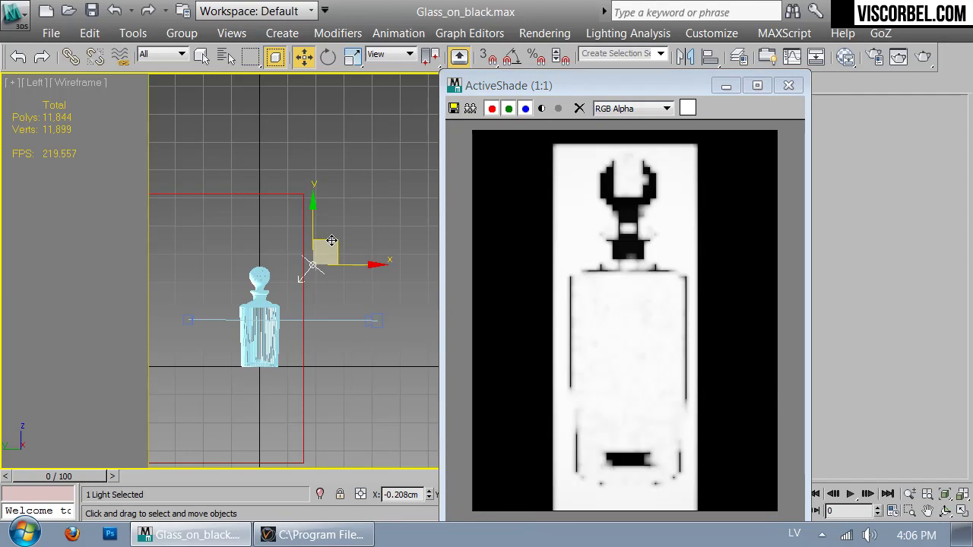
key("e")
mouse_move(332, 218)
left_mouse_down()
mouse_move(347, 213)
mouse_move(341, 228)
left_mouse_up()
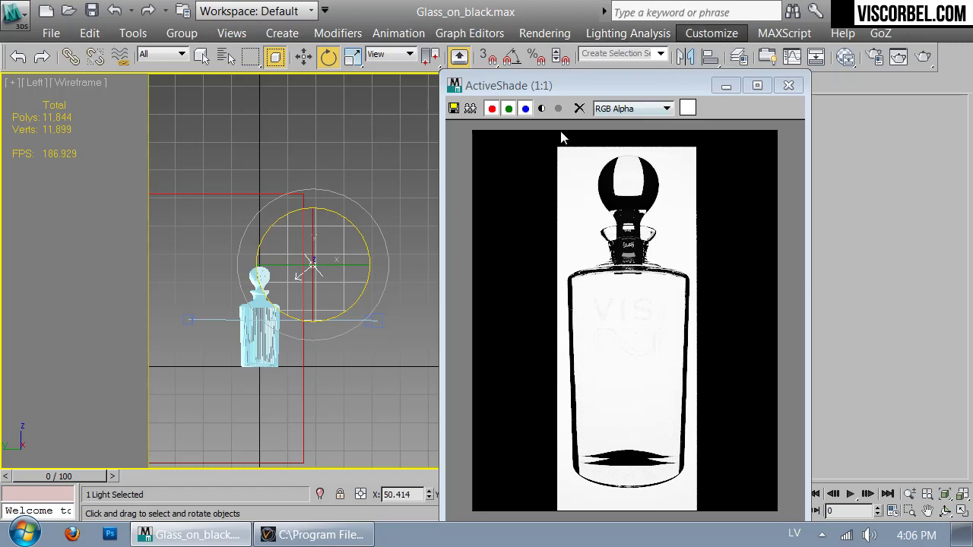
- Restart the ActiveShade render from the VRayPhysicalCamera001 view and move its window clear of the decanter in the viewport
key("c")
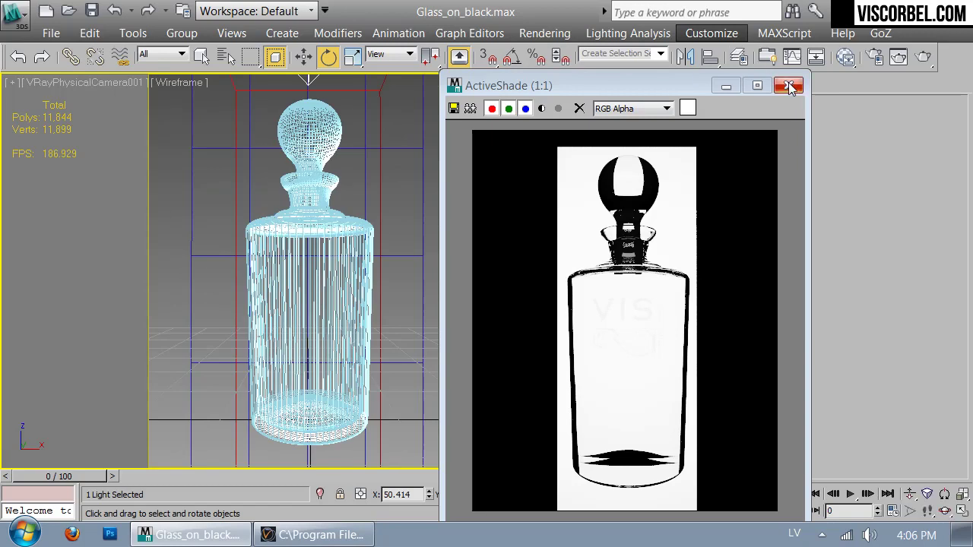
left_click(924, 58)
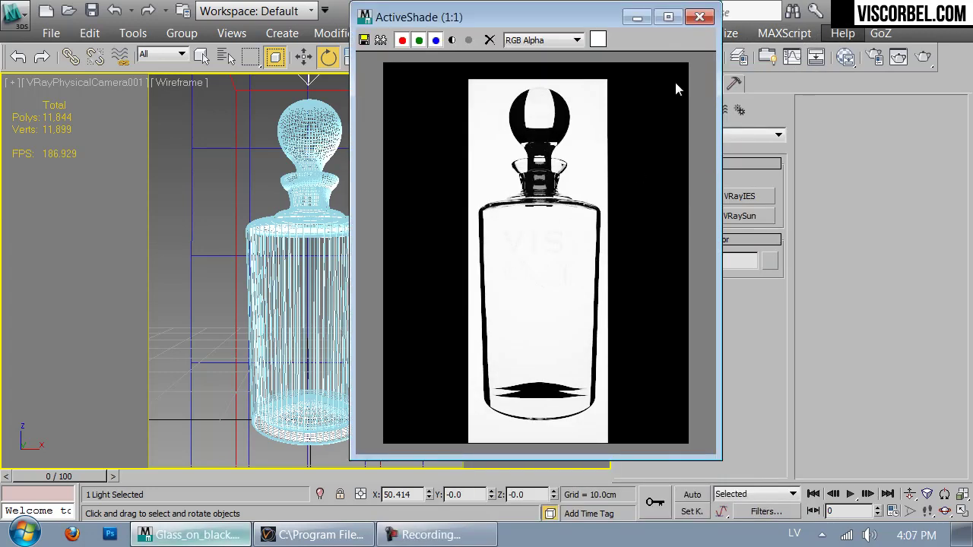
left_click(700, 23)
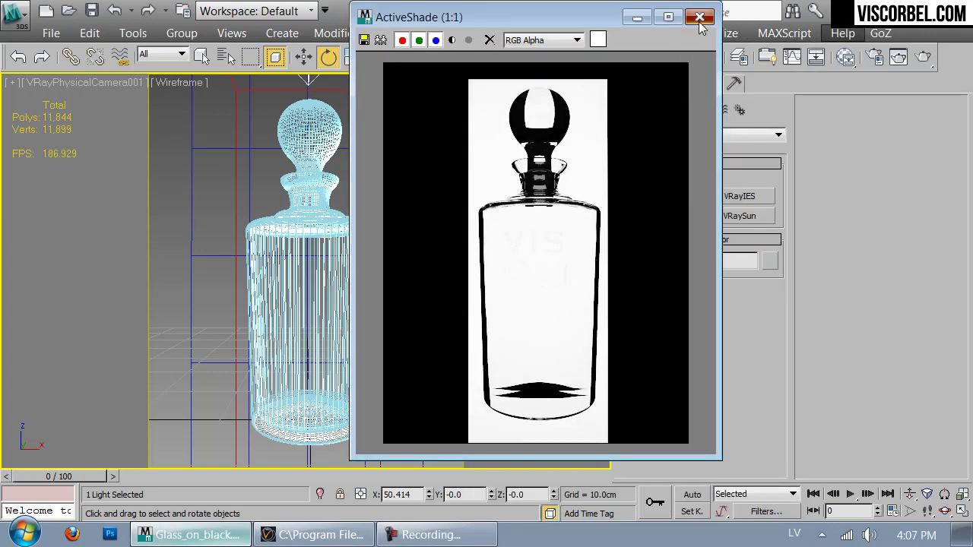
left_click_drag(583, 15, 764, 53)
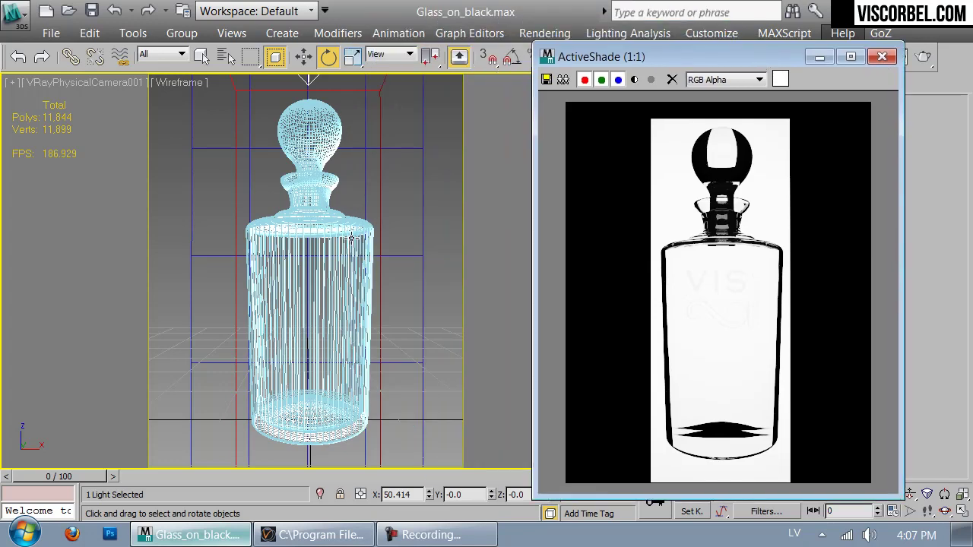
- Select the black box frame around the decanter and show it in a shaded Perspective view
key("p")
scroll(351, 238, "down", 5)
middle_click_drag(352, 238, 251, 294, "alt")
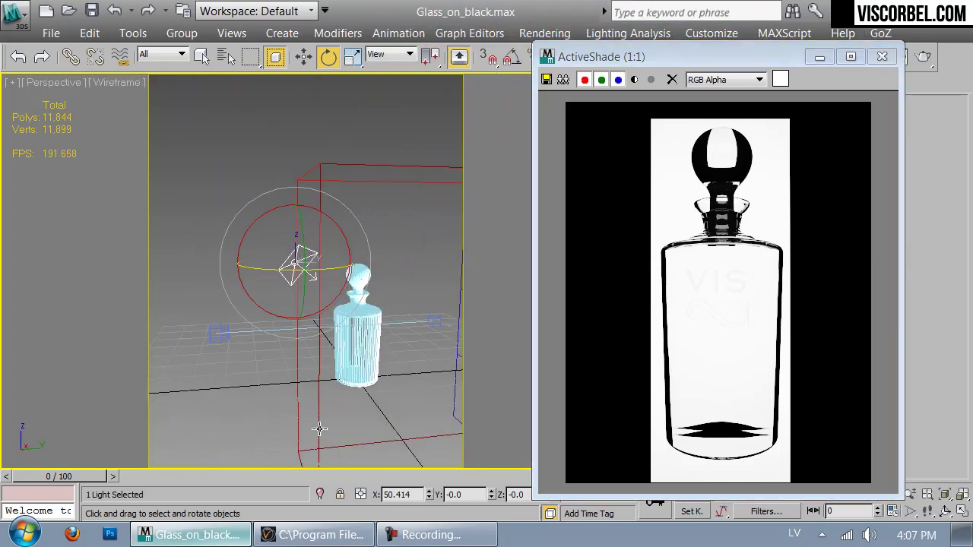
left_click(318, 460)
key("F3")
middle_click_drag(346, 253, 382, 237, "alt")
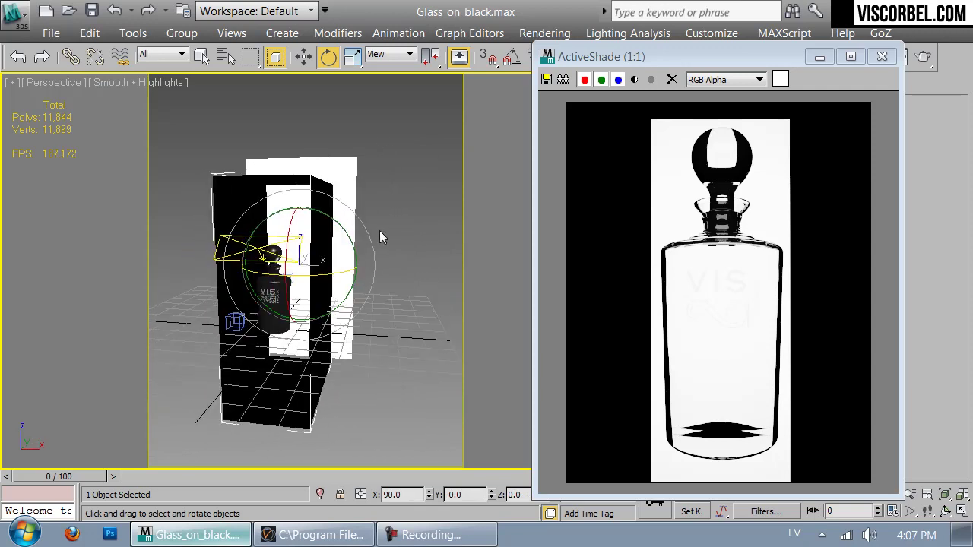
- Assign a Gradient Ramp map to the Diffuse slot of the frame's black material, Material #39
key("m")
left_click_drag(644, 76, 391, 58)
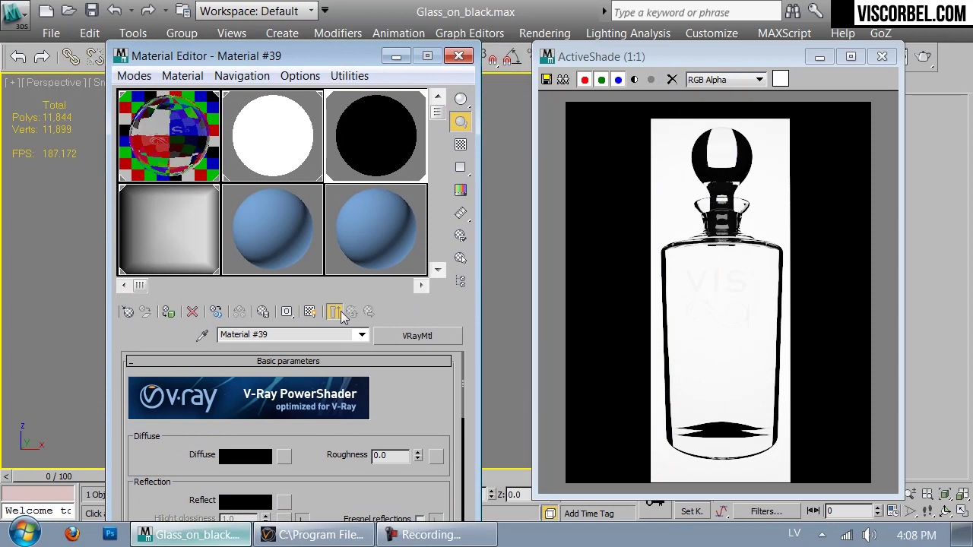
left_click(283, 456)
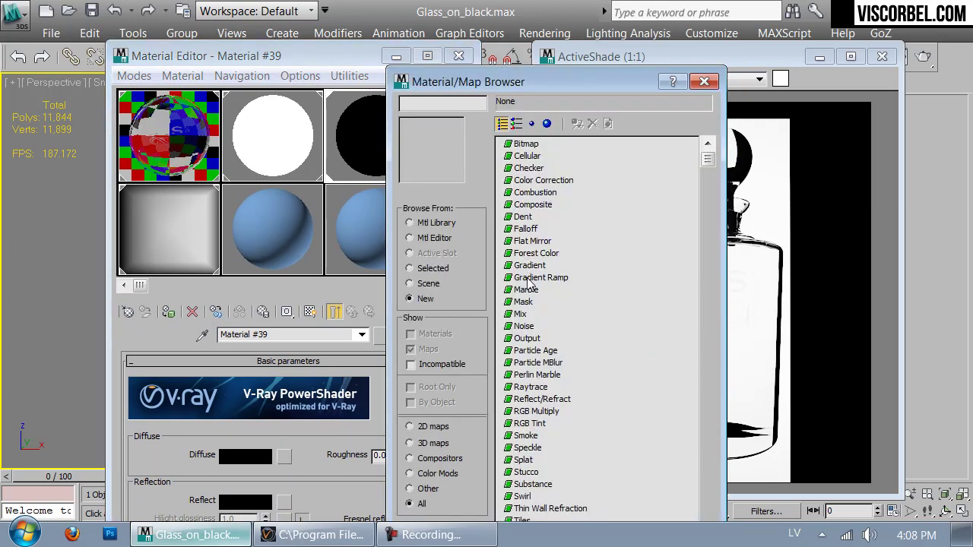
double_click(528, 278)
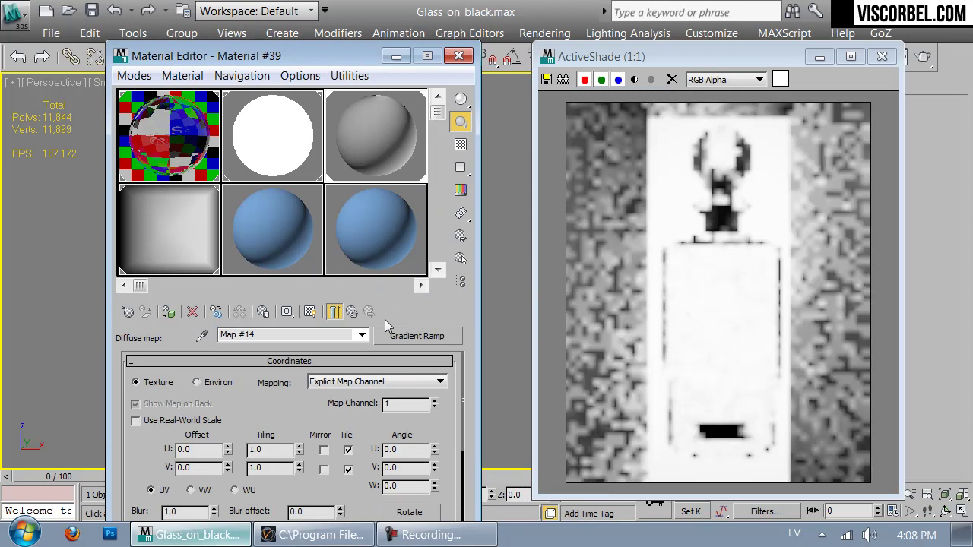
- Show the Gradient Ramp map in the viewport and set its W angle to -90
left_click_drag(360, 64, 757, 160)
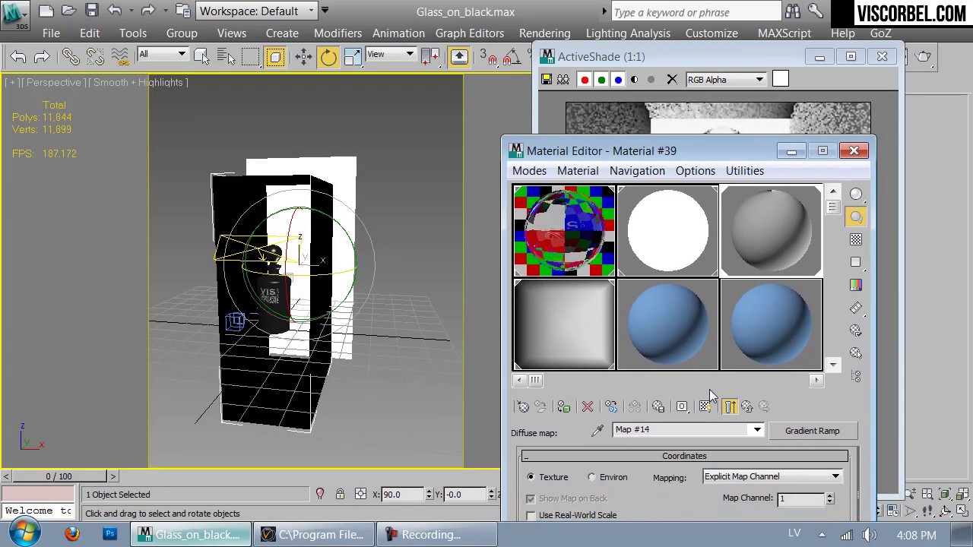
left_click(705, 407)
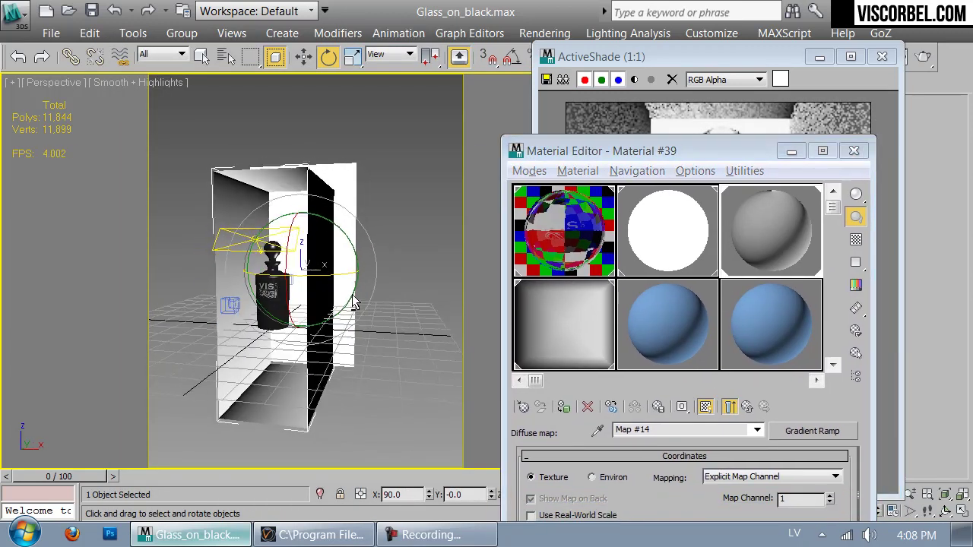
left_click_drag(689, 494, 690, 434)
left_click_drag(795, 456, 627, 434)
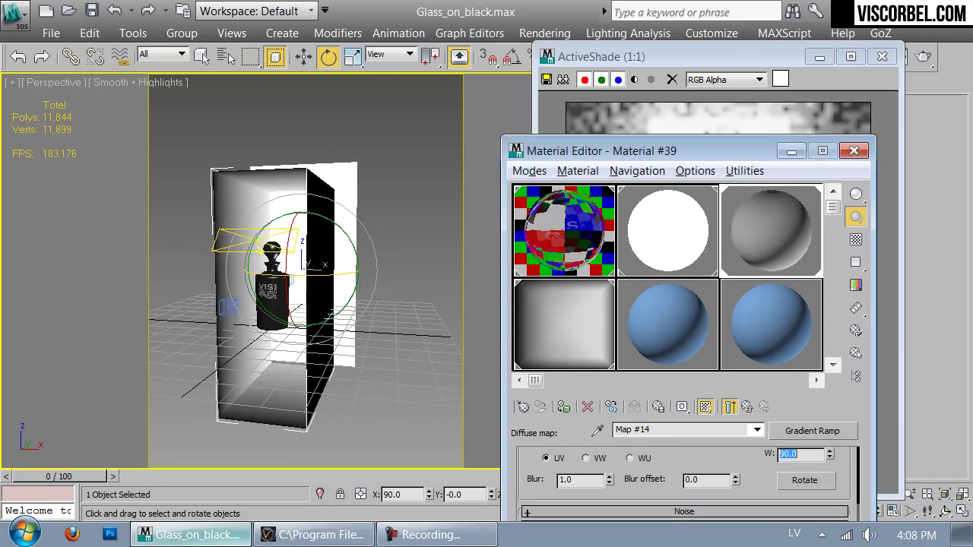
type("-90")
key("Return")
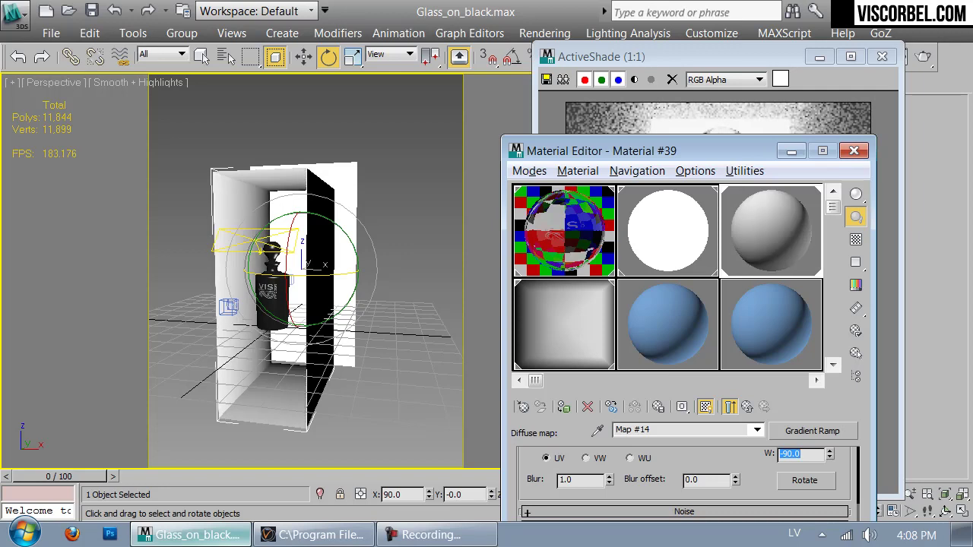
- Move the Gradient Ramp's middle flag to position 71 and set its colour to pure black (RGB 0, 0, 0)
left_click_drag(750, 151, 381, 96)
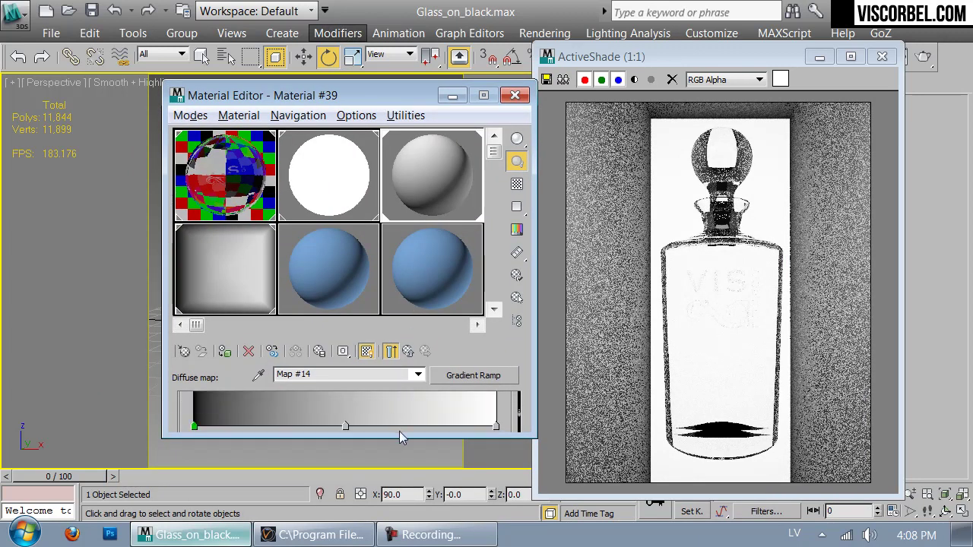
left_click_drag(403, 438, 403, 498)
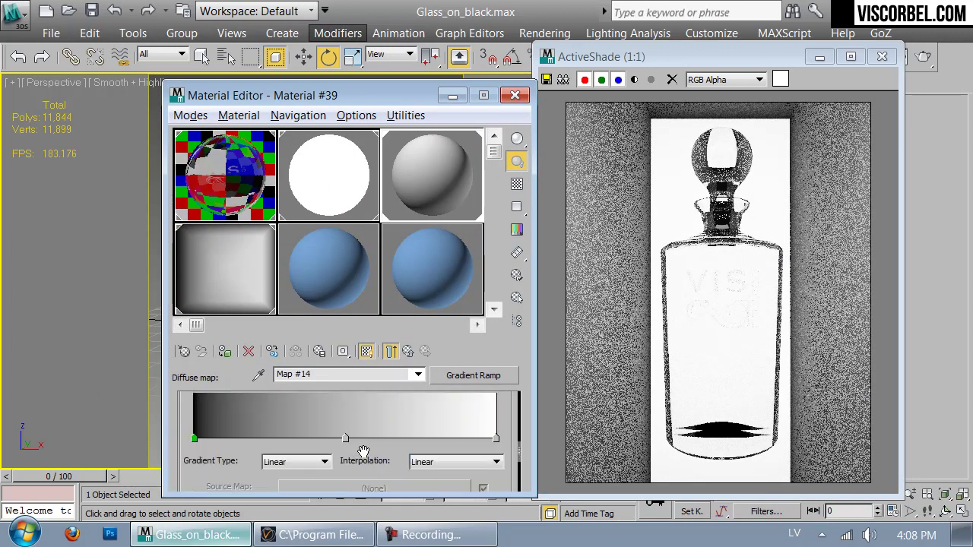
left_click_drag(350, 465, 408, 464)
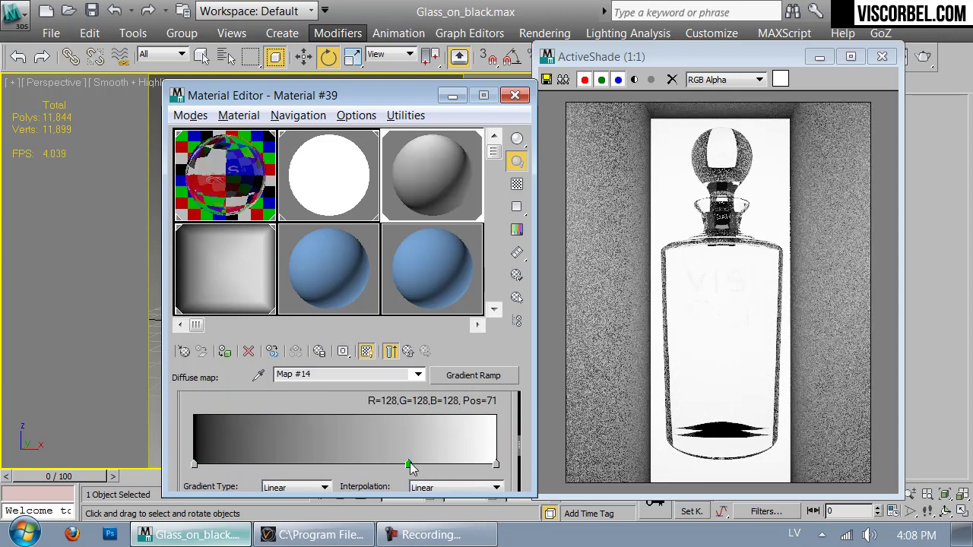
double_click(408, 462)
left_click(554, 195)
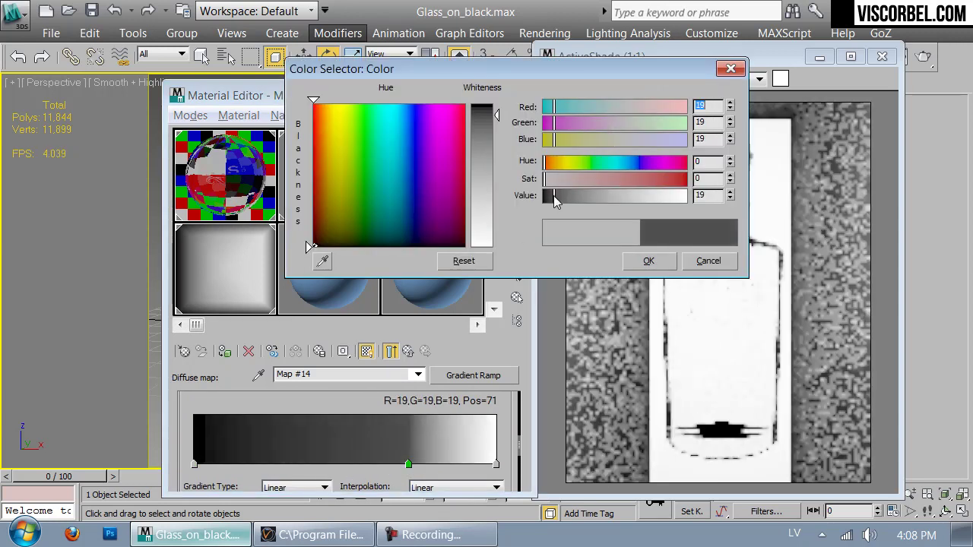
left_click_drag(554, 195, 530, 197)
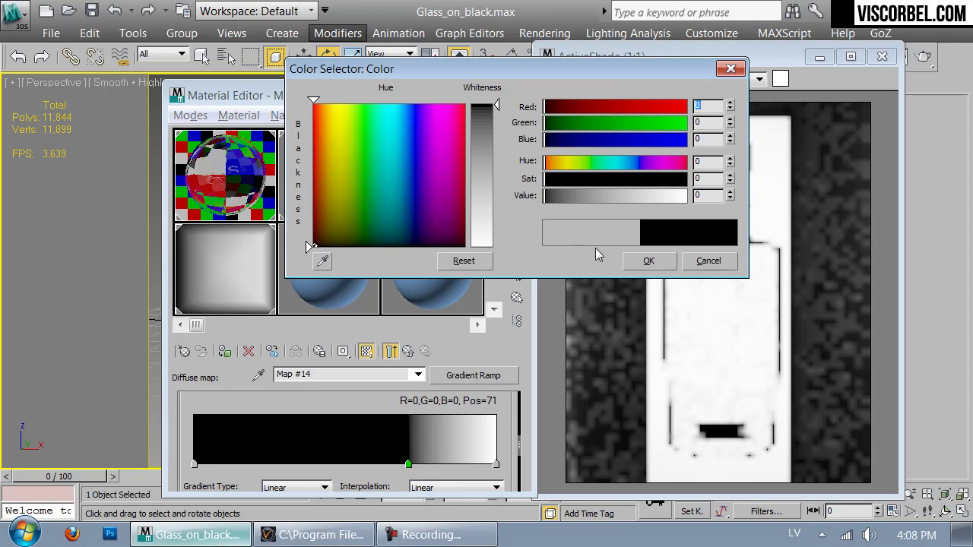
left_click(649, 261)
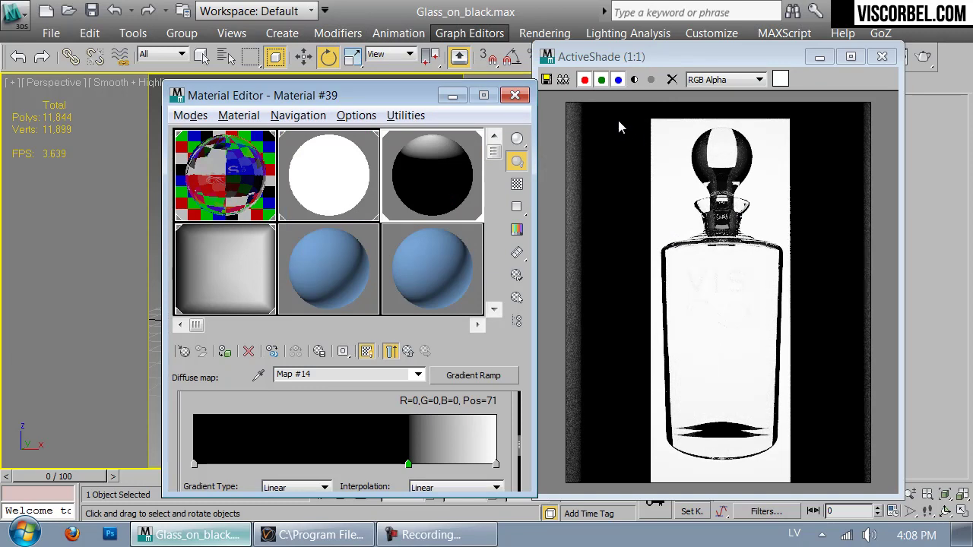
- Close the Material Editor and unhide all objects in the scene
left_click(514, 95)
right_click(404, 229)
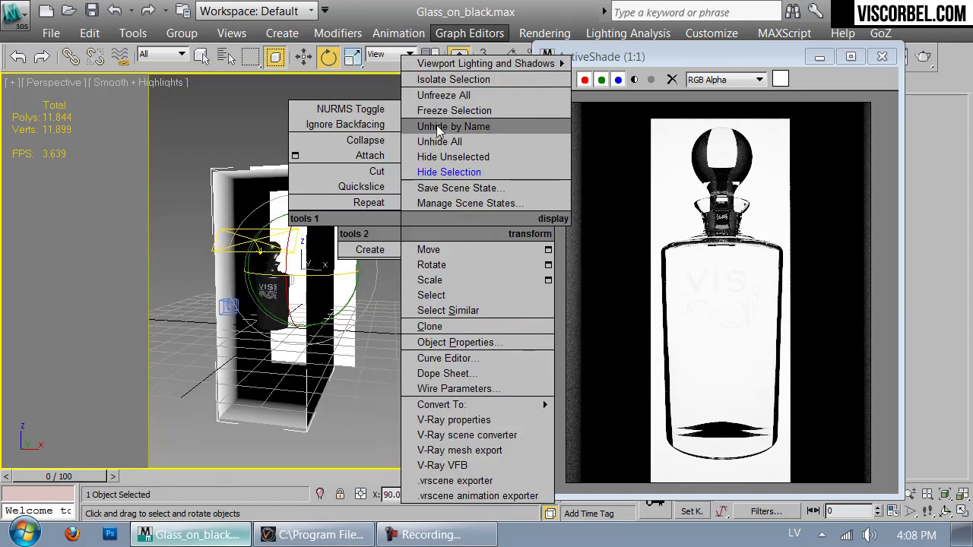
left_click(438, 141)
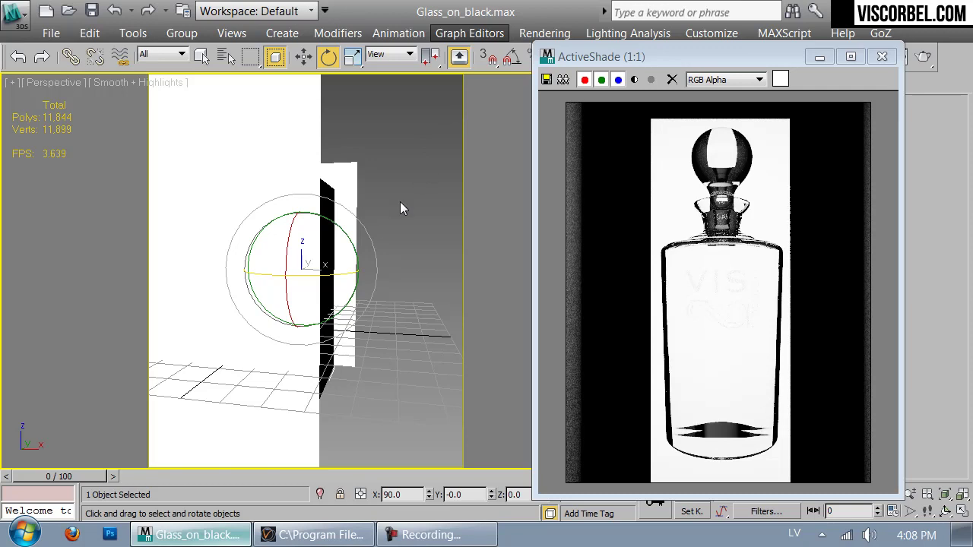
- Close ActiveShade and make a full V-Ray render of the camera view, closing the frame buffer when it is done
left_click(882, 58)
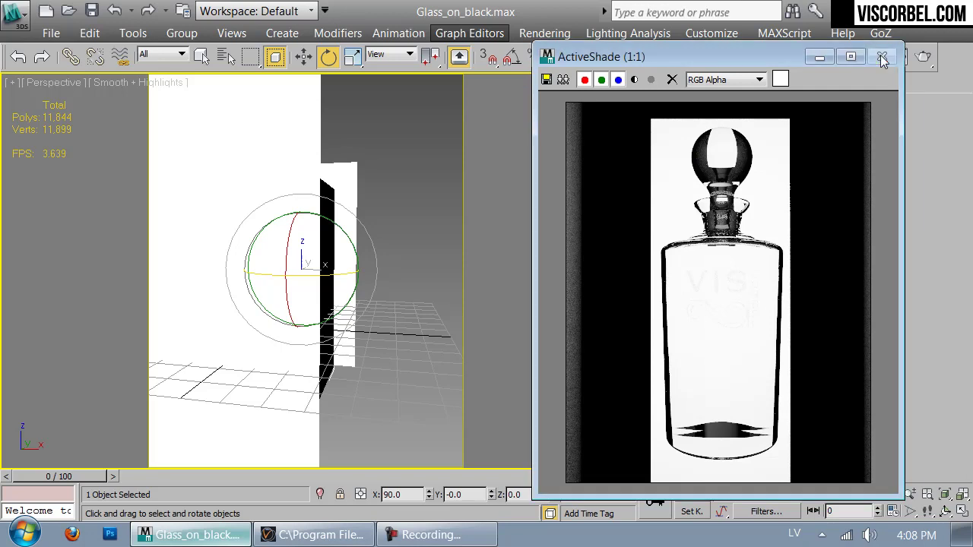
left_click(923, 57)
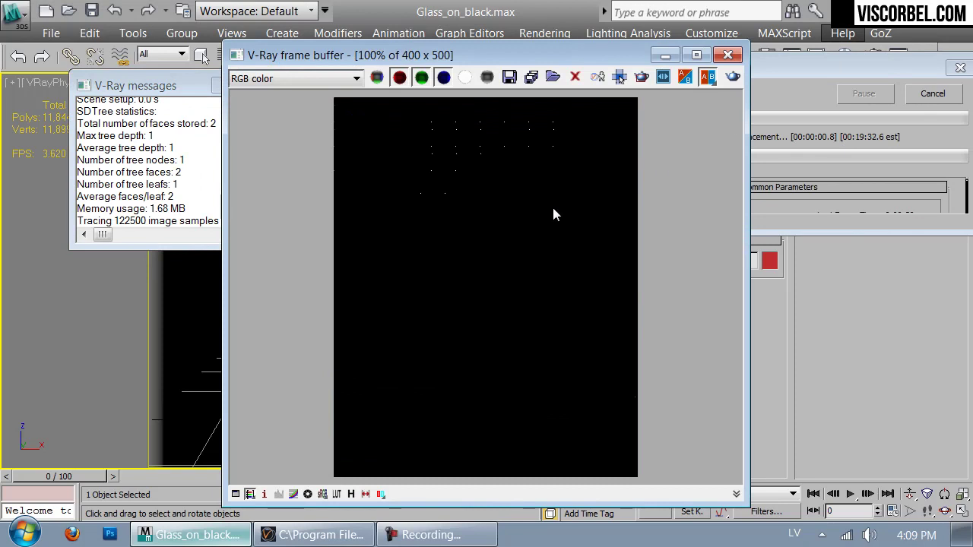
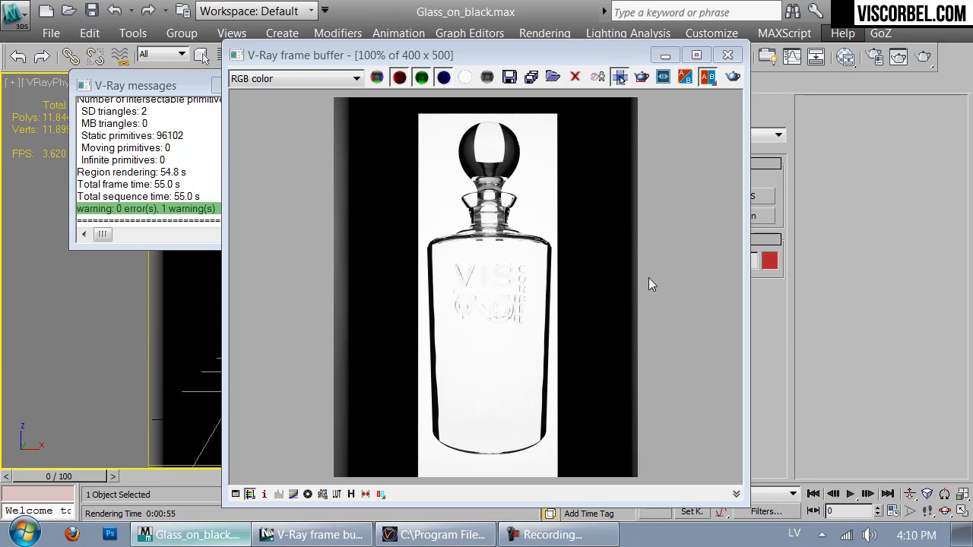
left_click(728, 54)
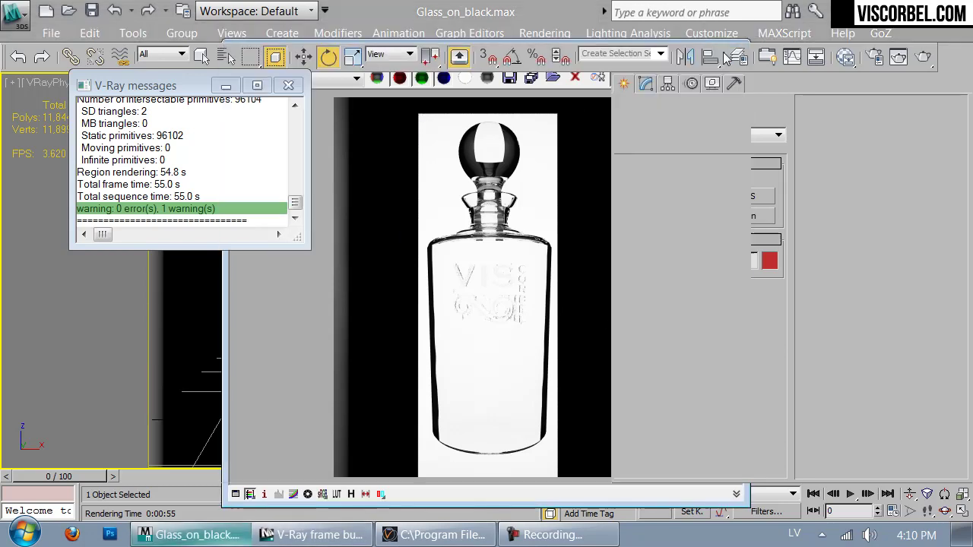
- Save the scene under the new name Glass_on_white in the Scenes folder
left_click(14, 15)
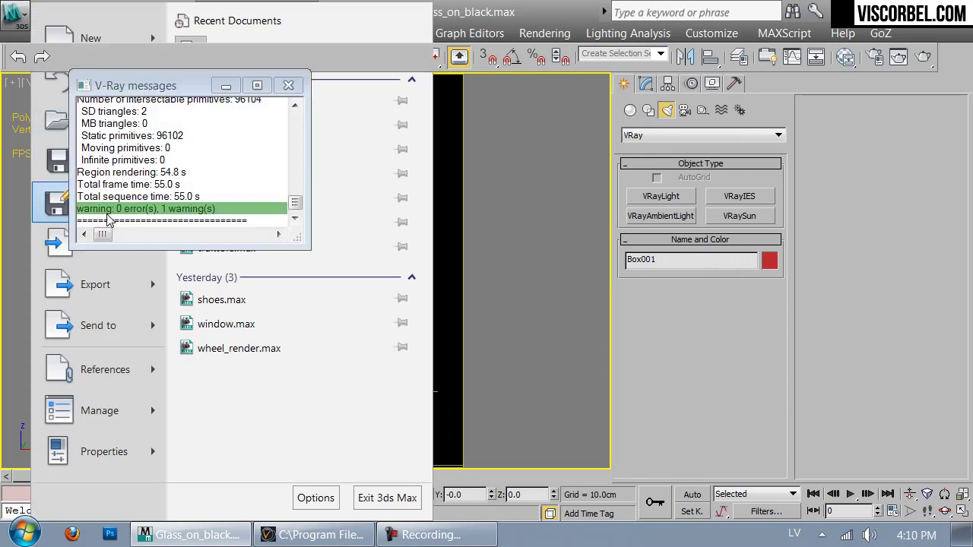
left_click(107, 215)
type("Glass_on")
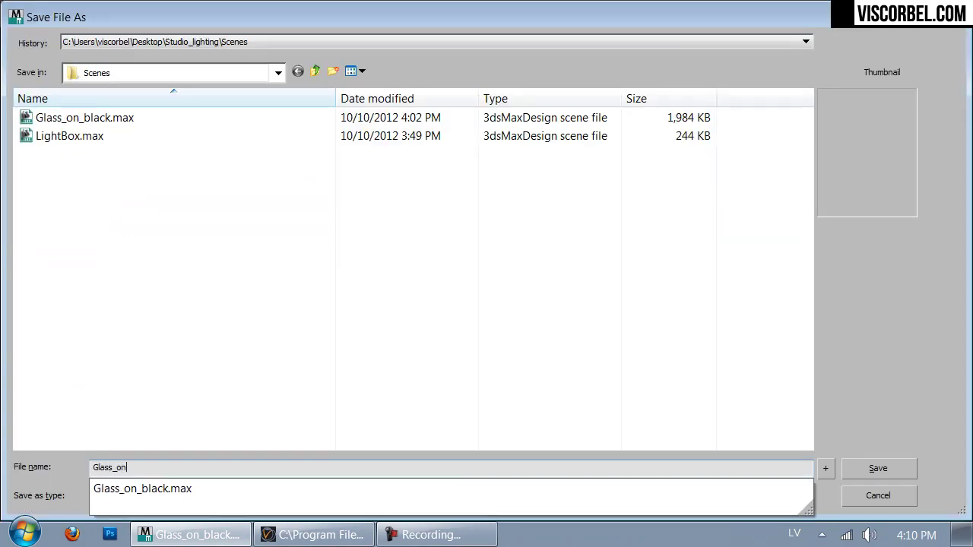
type("_w")
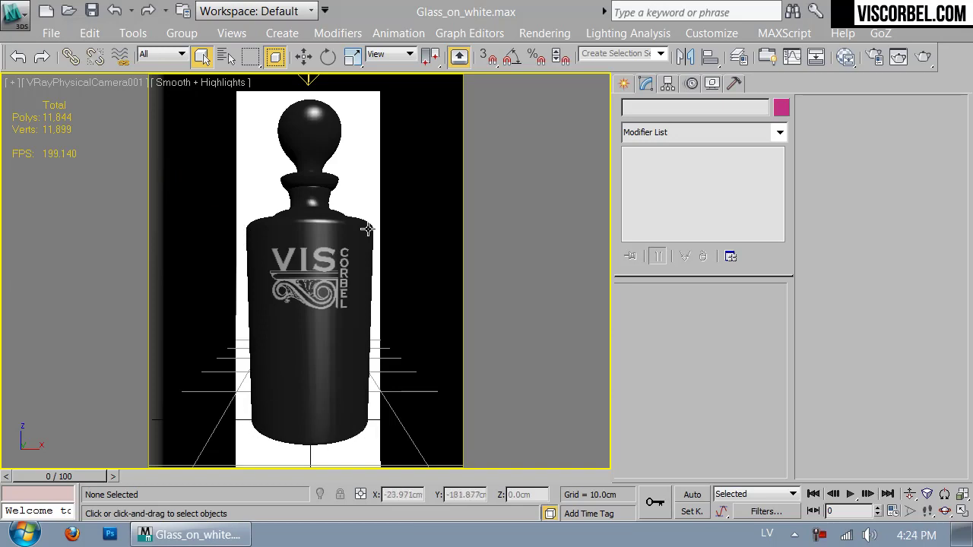
- Select the white background plane behind the black frame in a shaded Perspective view of the studio
left_click(319, 133)
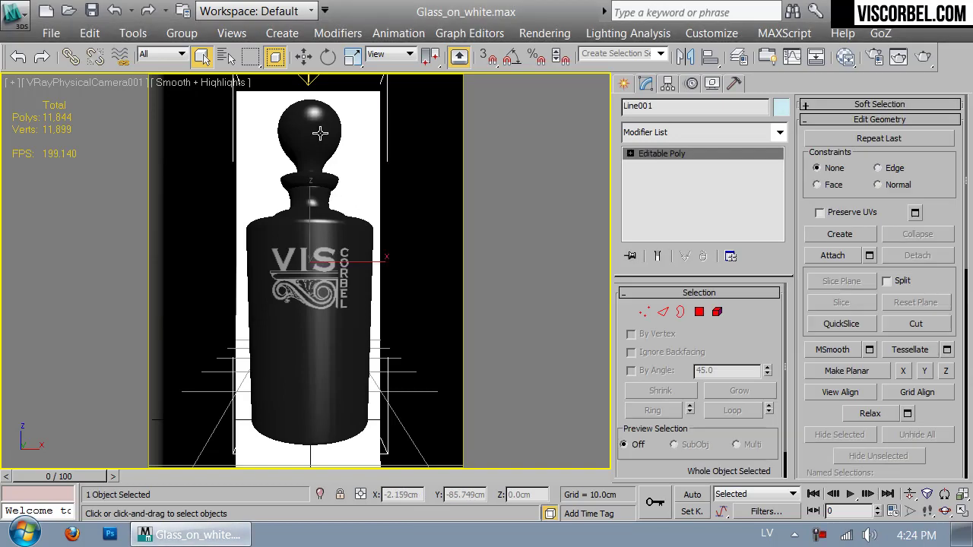
key("p")
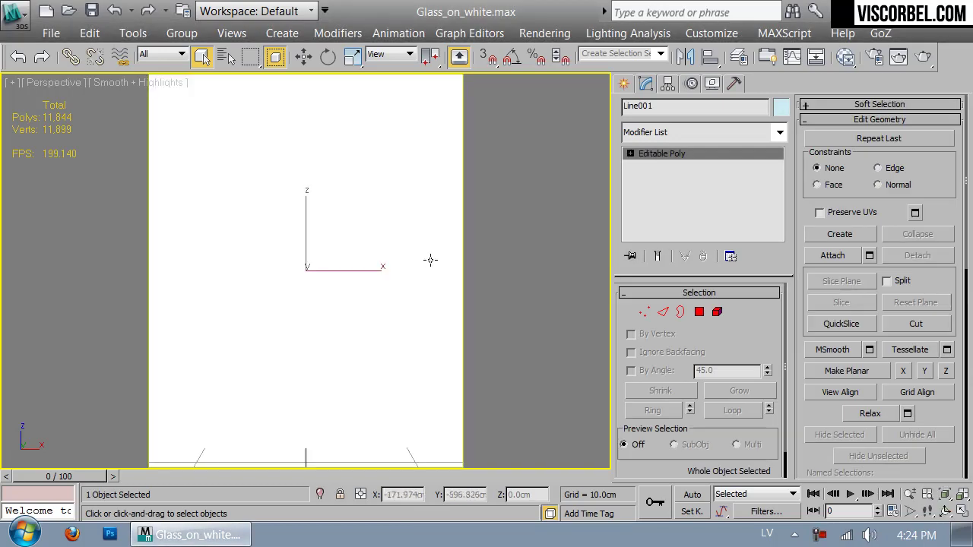
key("F3")
middle_click_drag(373, 260, 426, 418, "alt")
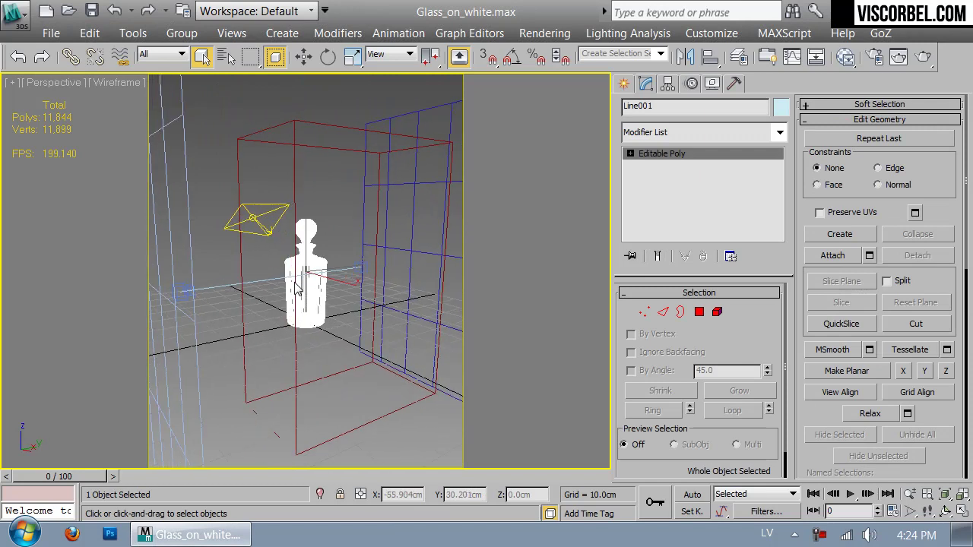
left_click(429, 416)
key("F3")
middle_click_drag(330, 269, 402, 168, "alt")
left_click(416, 231)
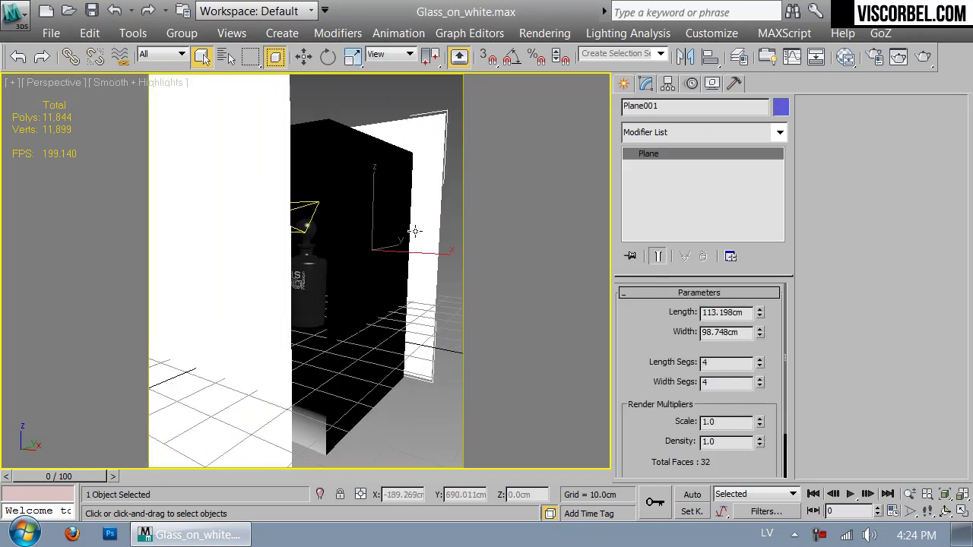
- Change the white background plane's light material to a VRayMtl in the Material Editor
key("m")
left_click(700, 262)
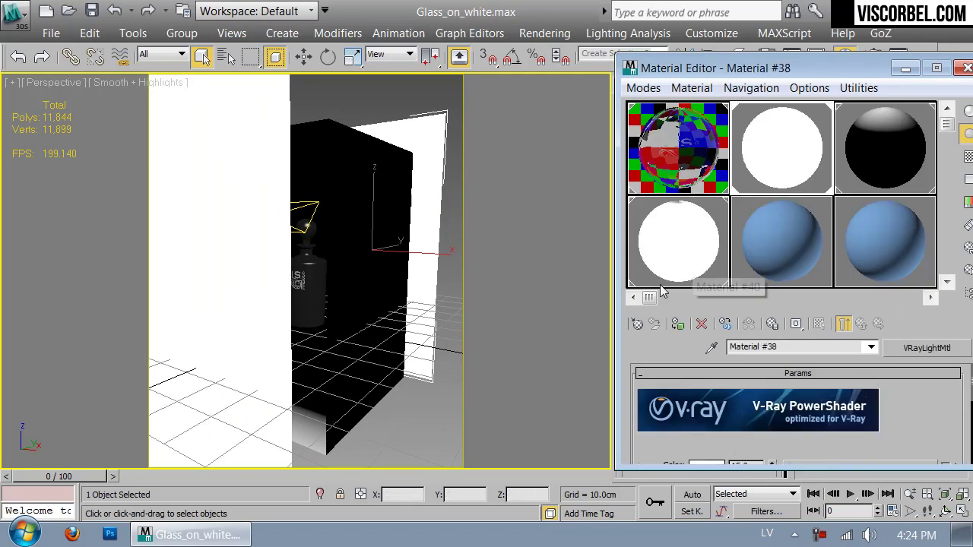
left_click(637, 324)
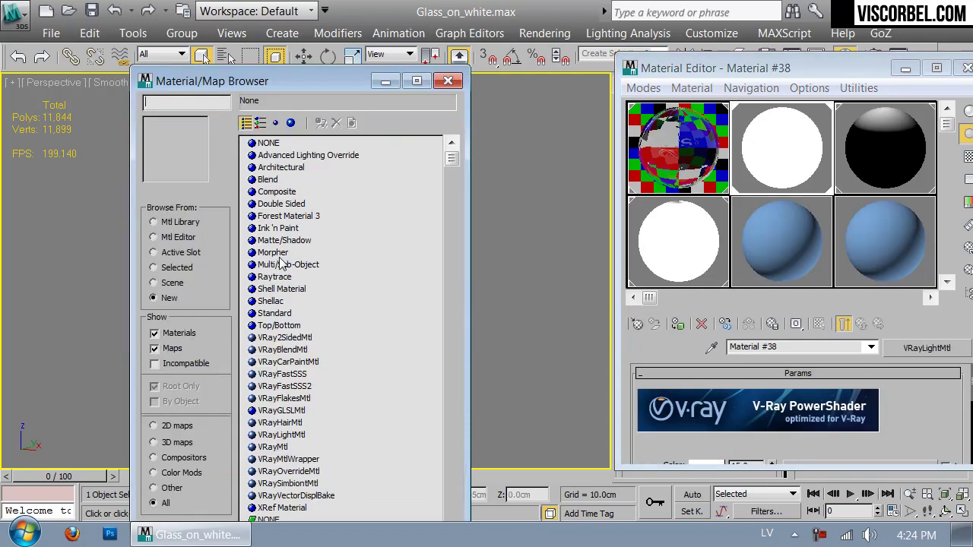
left_click(447, 82)
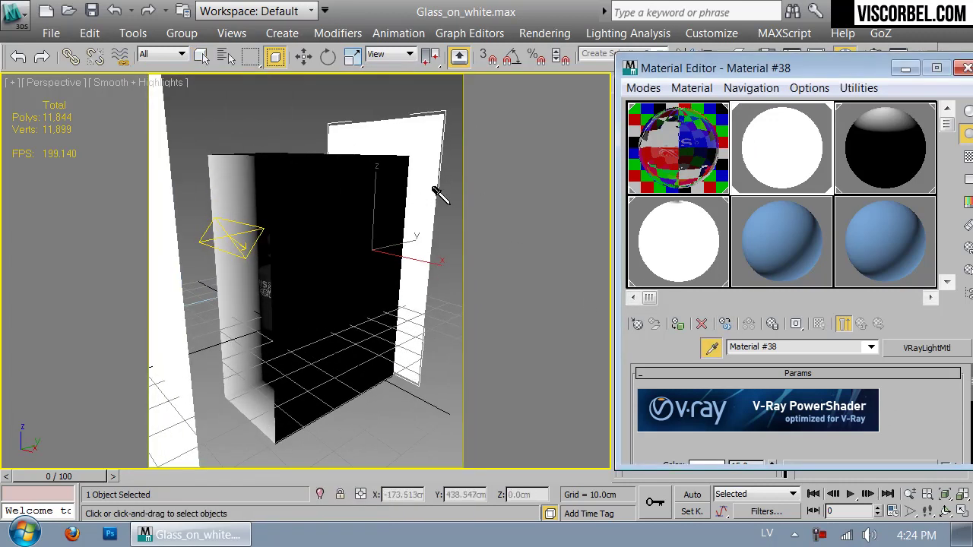
left_click(911, 348)
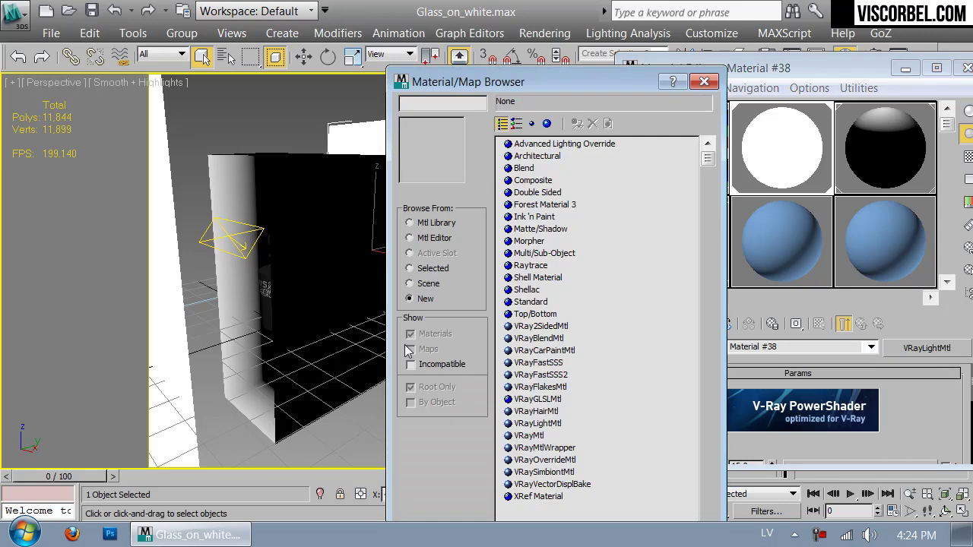
double_click(532, 436)
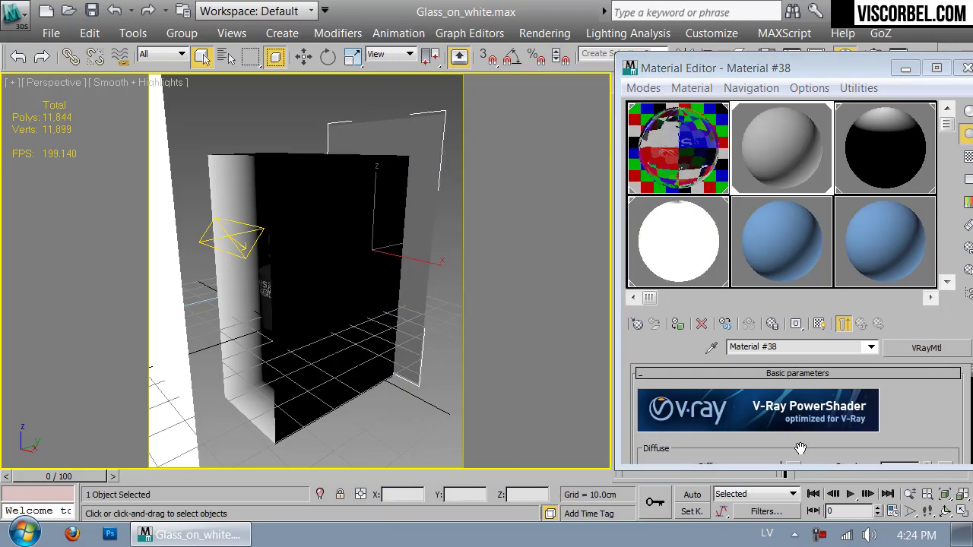
- Set the background material's diffuse colour to a dark grey
left_click(753, 411)
left_click_drag(614, 196, 550, 202)
left_click(647, 260)
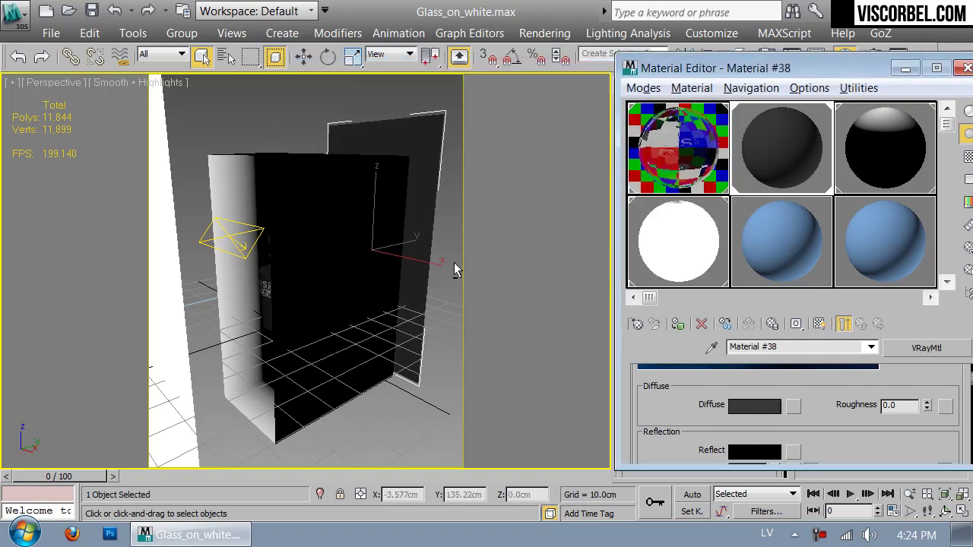
- Hide the black frame and delete the existing V-Ray light in a wireframe Top view, returning to the camera view
scroll(479, 257, "up", 5)
key("c")
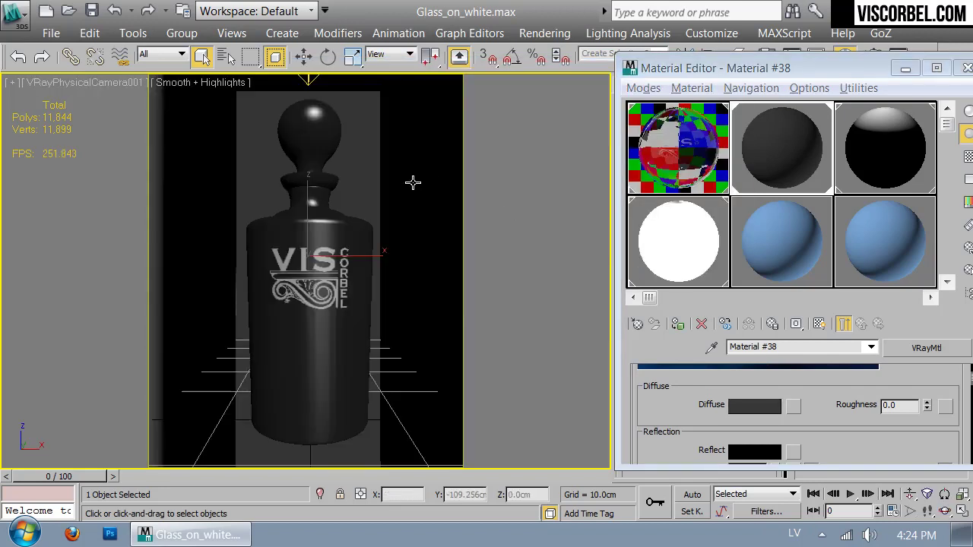
key("t")
key("F3")
scroll(298, 256, "up", 2)
key("e")
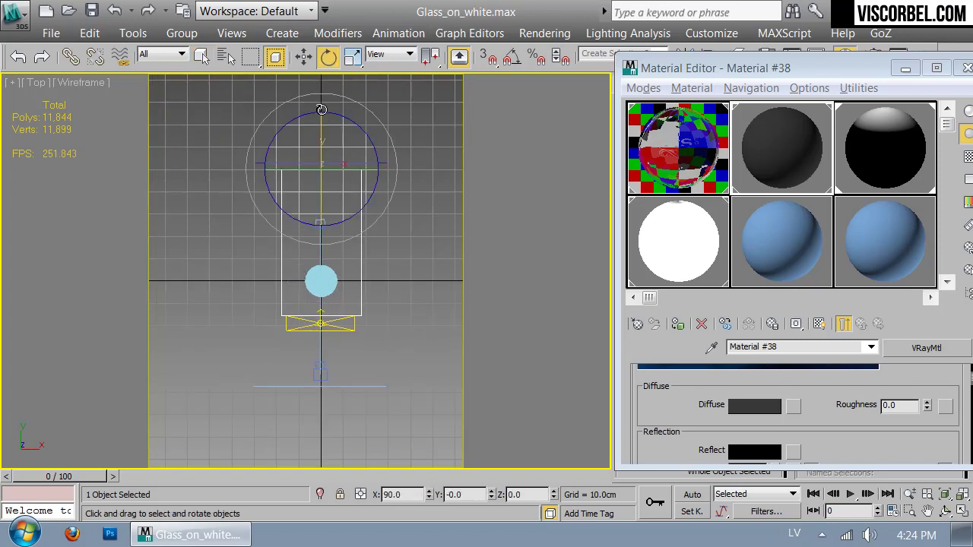
right_click(395, 217)
left_click(409, 137)
left_click(344, 323)
key("c")
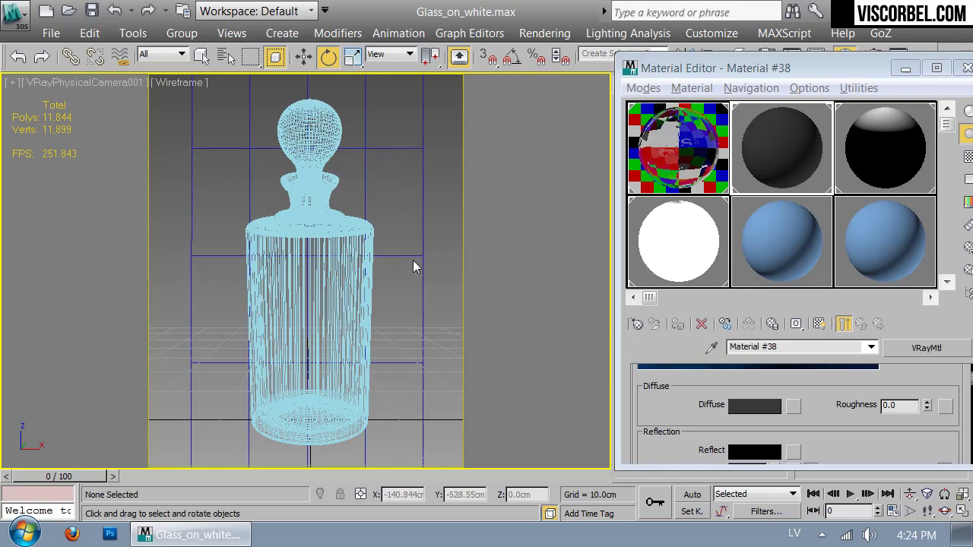
- Widen the dark grey background plane until it fills the shaded camera view, and close the Material Editor
key("F3")
left_click(299, 266)
key("r")
key("shift+f")
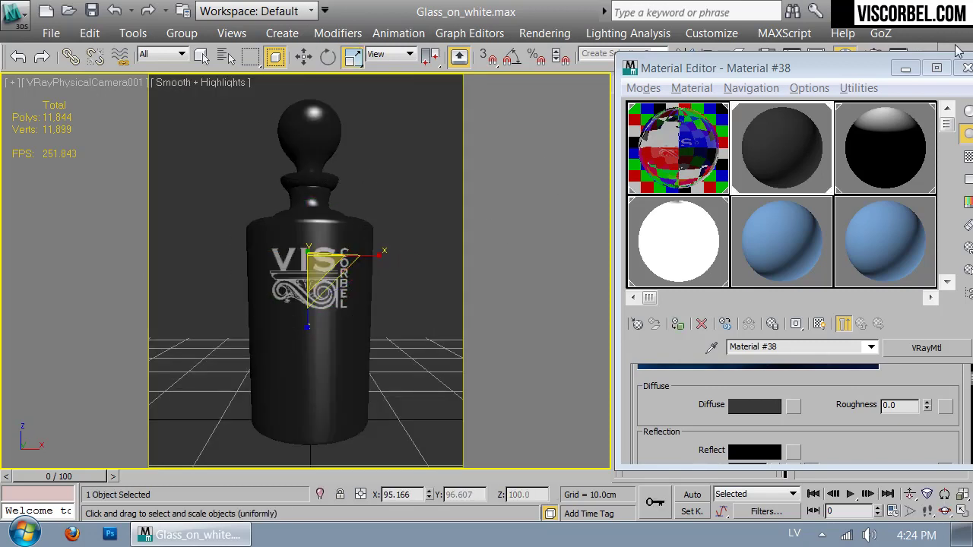
left_click(966, 67)
left_click(575, 162)
key("F3")
key("F3")
left_click(308, 146)
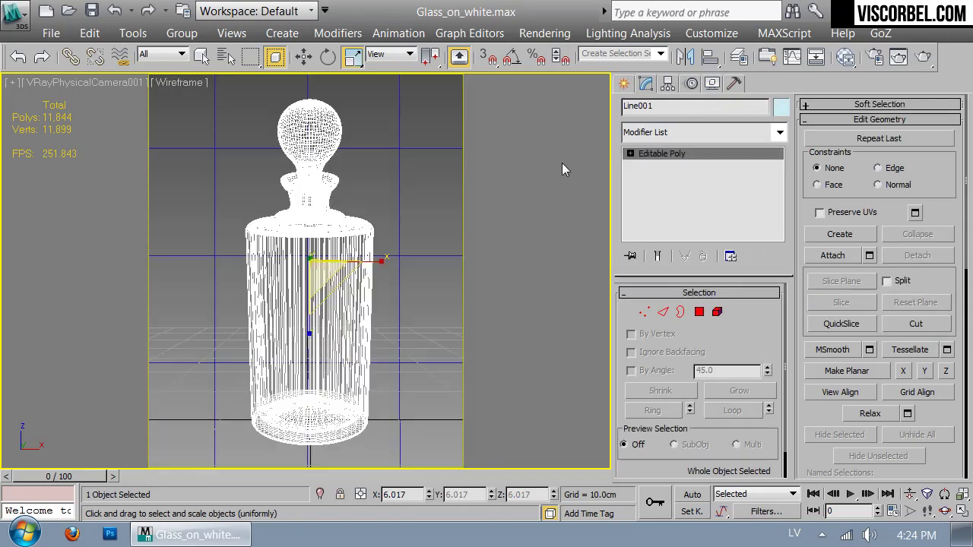
key("F3")
left_click(536, 151)
key("F3")
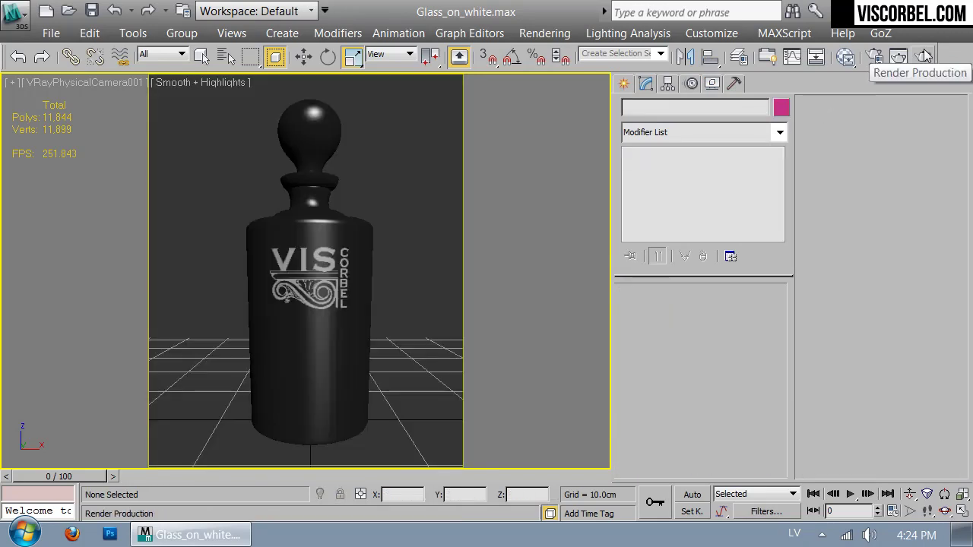
key("F3")
key("F3")
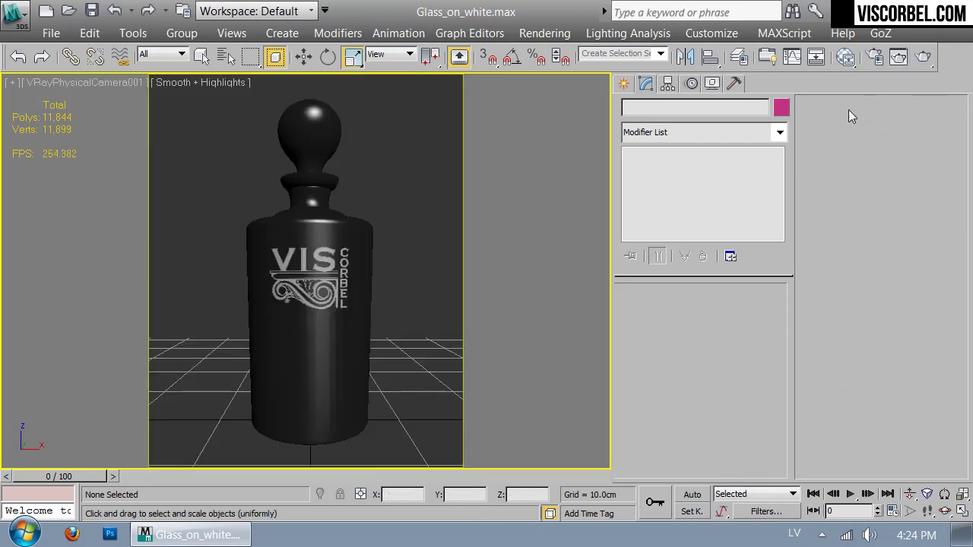
- Start a V-Ray RT ActiveShade preview of the camera view, close Render Setup and move the preview aside
left_click(881, 61)
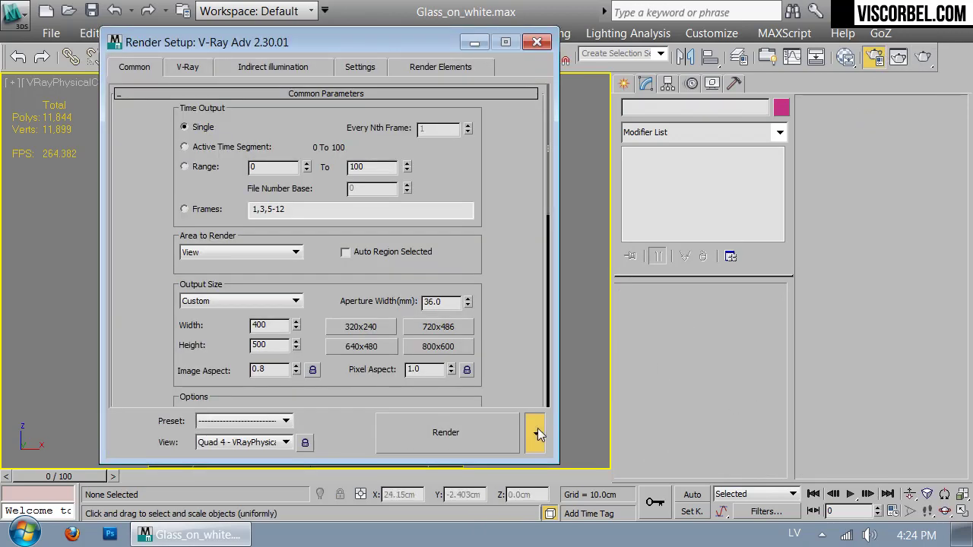
left_click(534, 430)
left_click(570, 419)
left_click(488, 437)
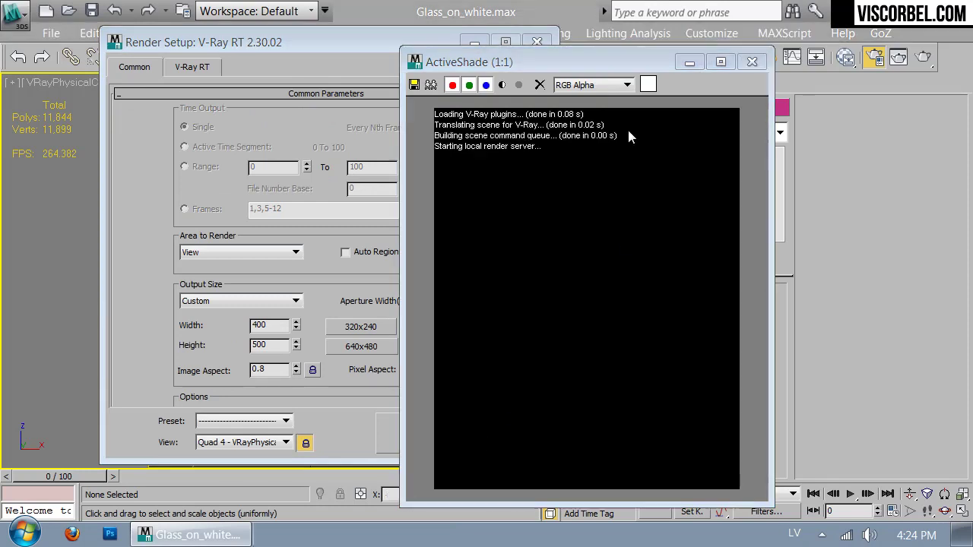
left_click(410, 38)
left_click(537, 42)
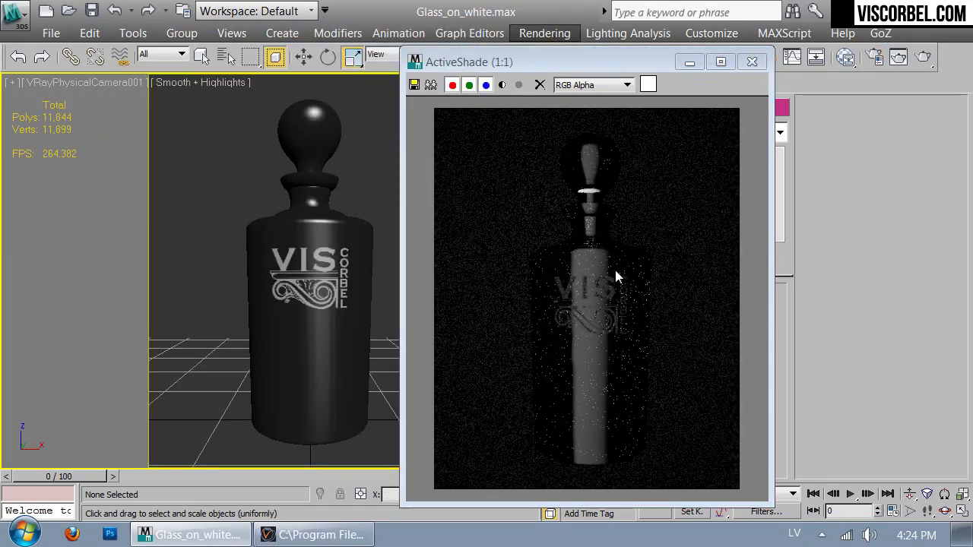
left_click_drag(570, 58, 816, 343)
- Create a wide, low V-Ray plane light just above the decanter's stopper in a wireframe Front view
left_click(622, 85)
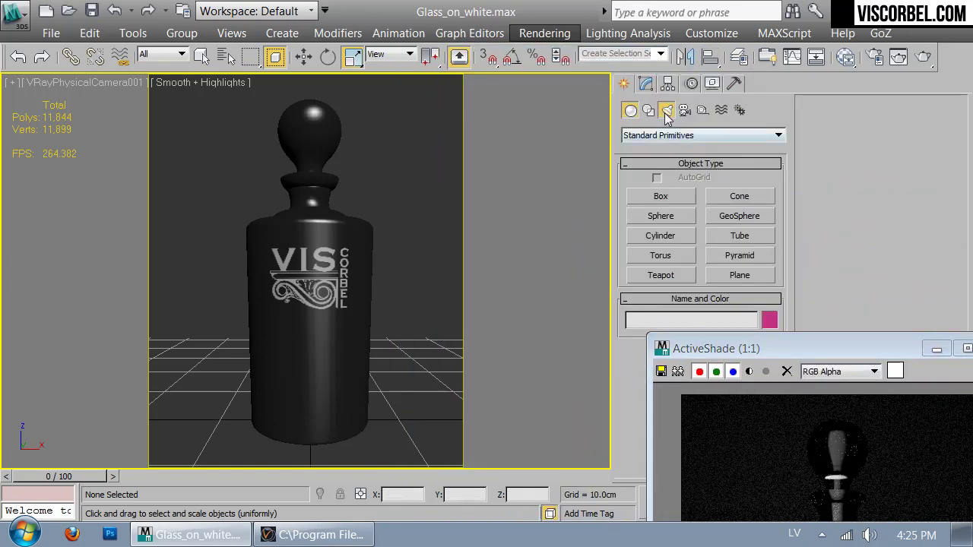
left_click(666, 111)
left_click(661, 197)
key("f")
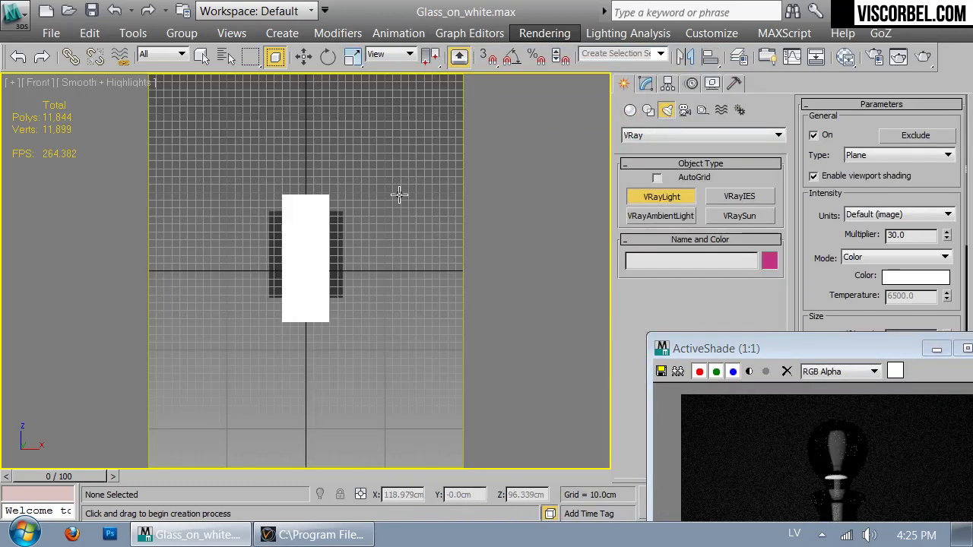
middle_click_drag(241, 202, 312, 196)
key("F3")
scroll(334, 195, "up", 5)
scroll(334, 196, "up", 3)
middle_click_drag(373, 196, 280, 135)
middle_click_drag(379, 349, 291, 267)
scroll(236, 227, "down", 1)
scroll(239, 213, "down", 2)
left_click_drag(200, 195, 343, 224)
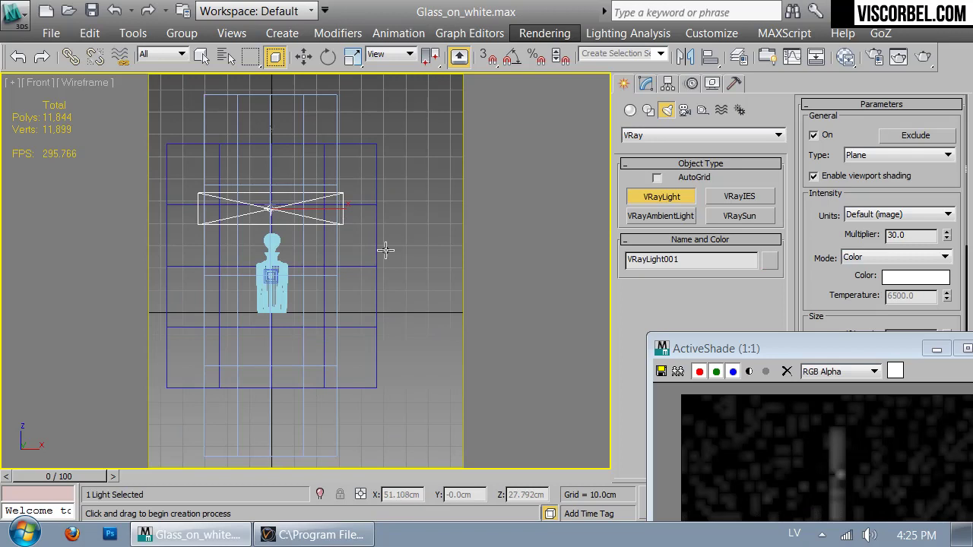
- In the Left view, tilt the light down toward the background plane to about 56 degrees and move it up and closer to that plane
key("l")
mouse_move(319, 241)
middle_mouse_down()
mouse_move(369, 224)
mouse_move(368, 257)
middle_mouse_up()
scroll(368, 224, "down", 2)
key("F3")
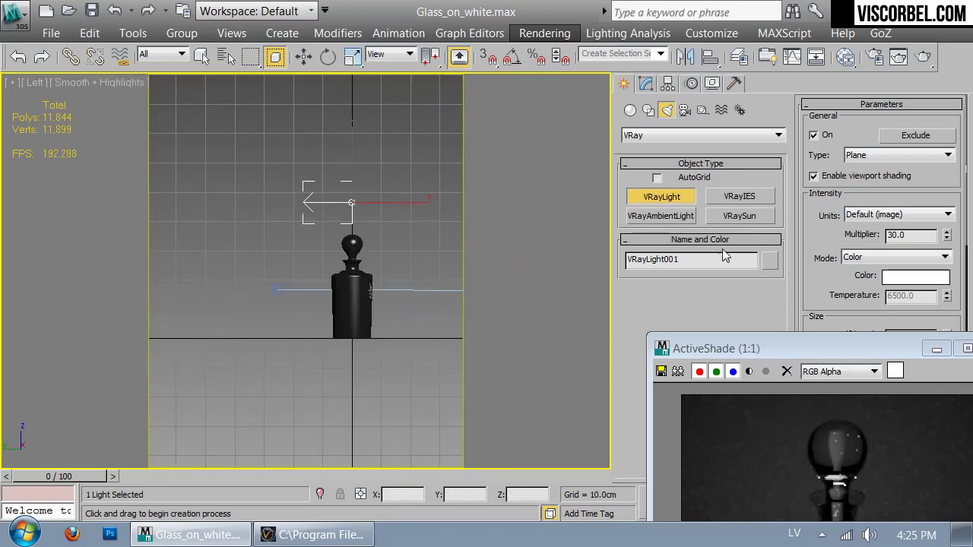
left_click_drag(760, 348, 600, 88)
key("e")
key("F3")
left_click_drag(396, 168, 361, 119)
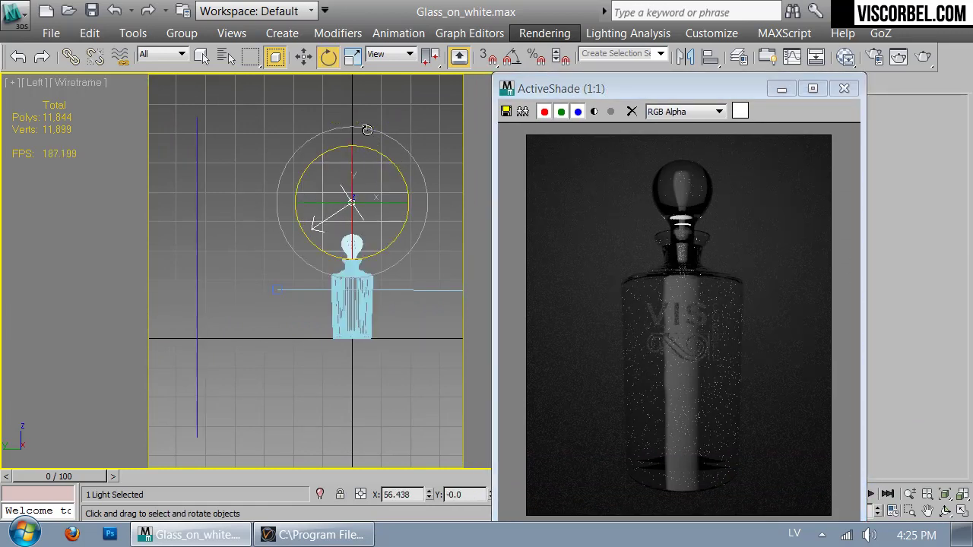
key("w")
left_click_drag(370, 181, 267, 117)
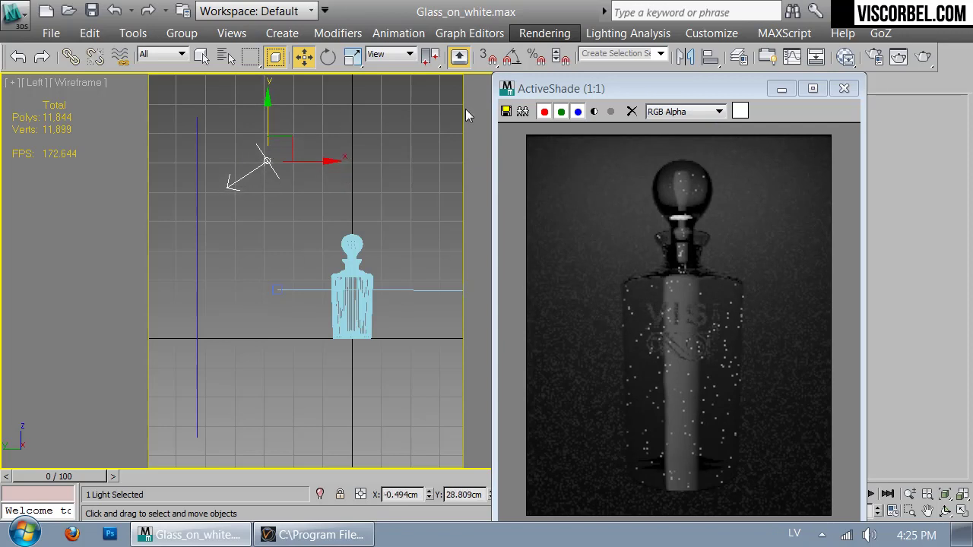
- Raise the plane light's intensity multiplier to 203
left_click_drag(679, 88, 405, 54)
left_click(645, 83)
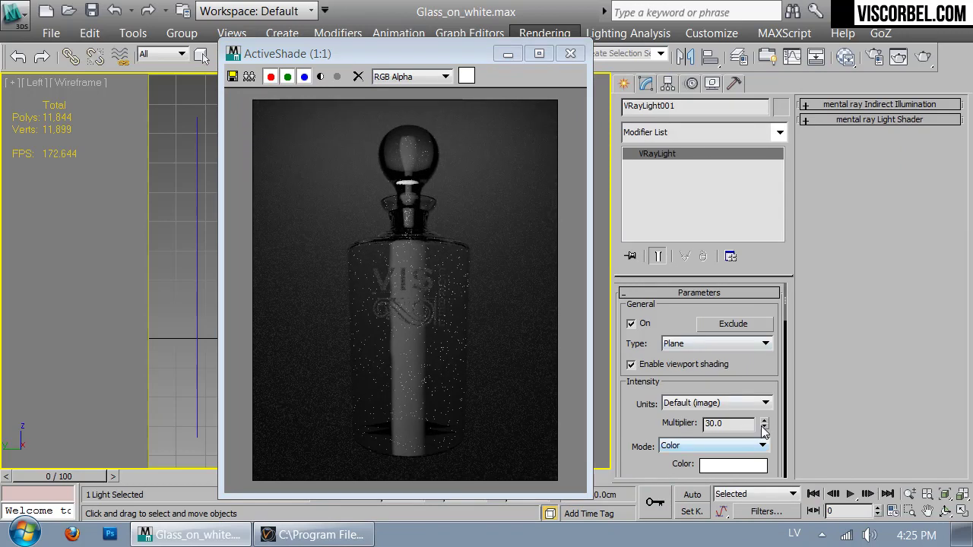
left_click_drag(764, 424, 762, 344)
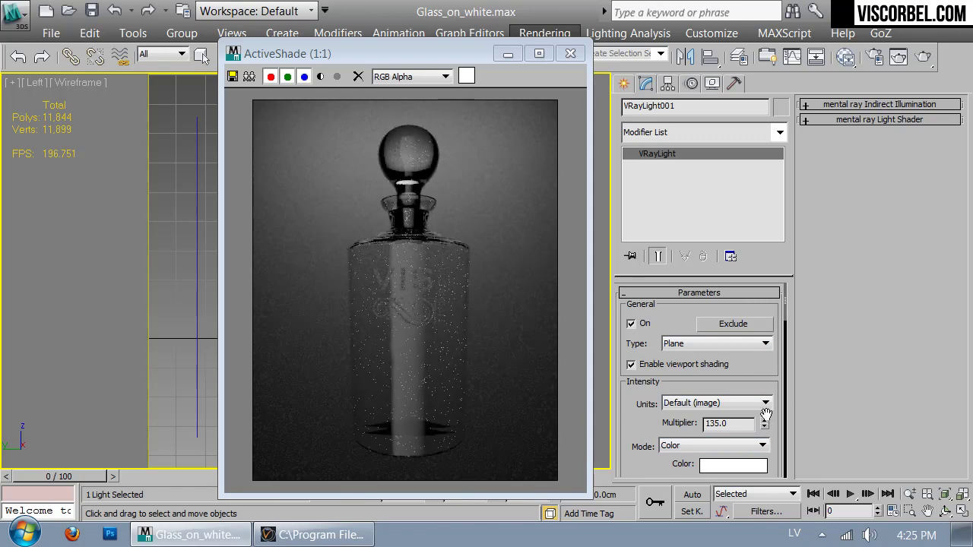
left_click_drag(765, 424, 767, 380)
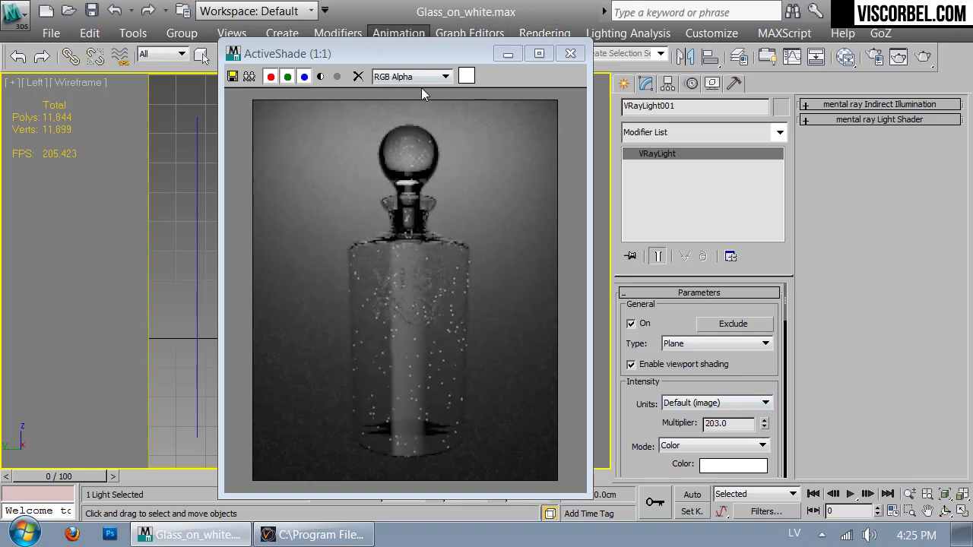
- Move the plane light up to a height of about 68.4 cm and bring the ActiveShade preview fully into view
left_click_drag(414, 54, 643, 124)
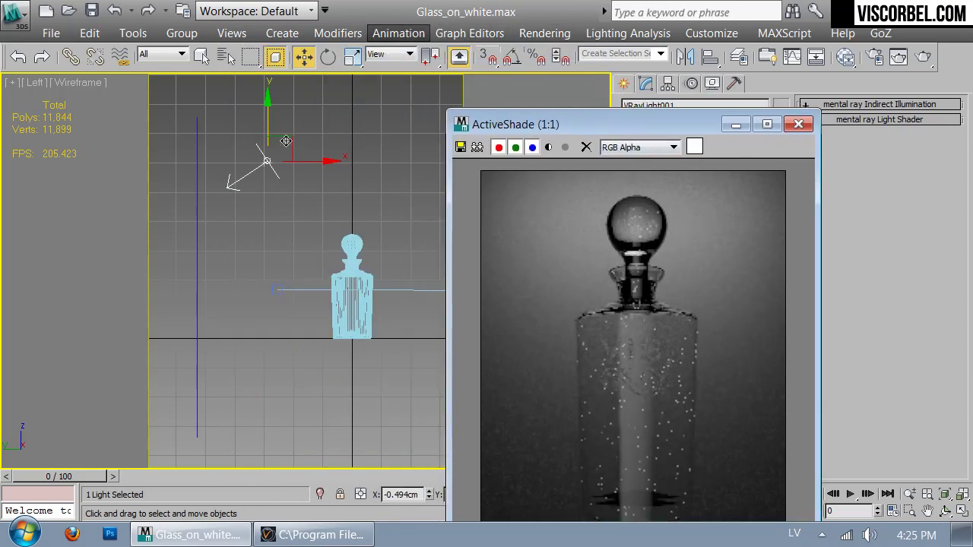
left_click(268, 96)
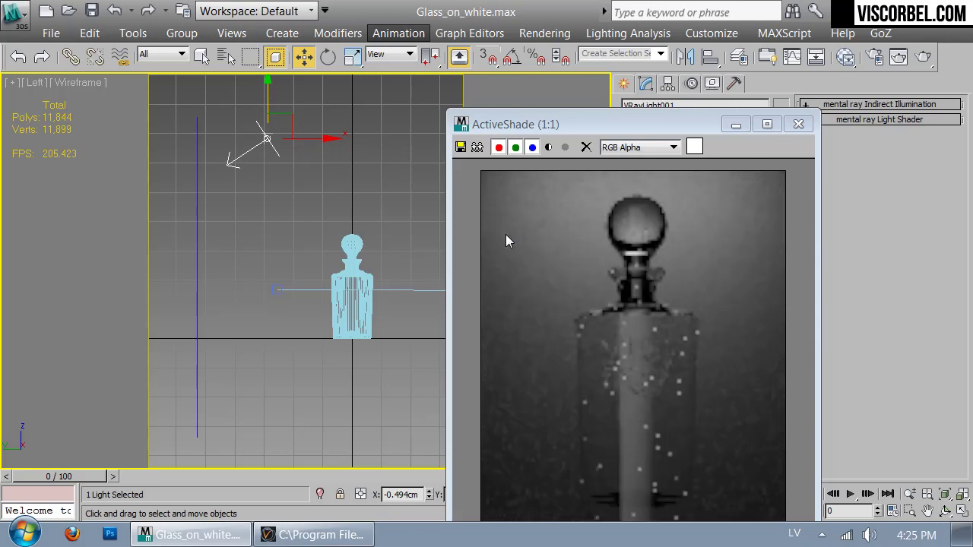
left_click_drag(673, 129, 552, 37)
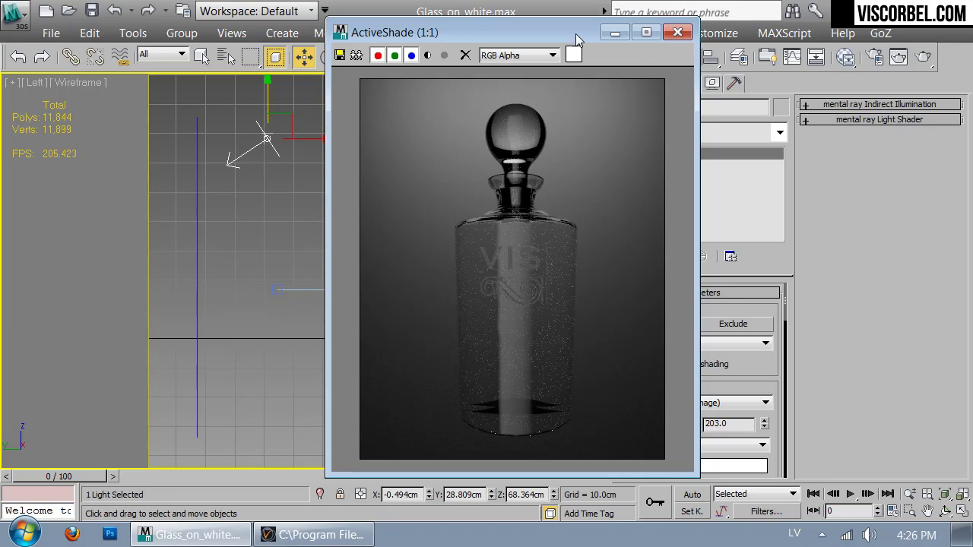
- Unhide all objects in a Perspective view of the studio and select the black frame around the decanter
left_click_drag(549, 34, 752, 67)
key("p")
key("shift+f")
scroll(392, 289, "down", 8)
middle_click_drag(395, 295, 378, 347, "alt")
right_click(361, 257)
left_click(426, 176)
left_click(395, 274)
- Rescale the black frame and move it toward the background plane to about 32.3 cm on Y
key("r")
key("r")
left_click_drag(342, 364, 334, 329)
key("w")
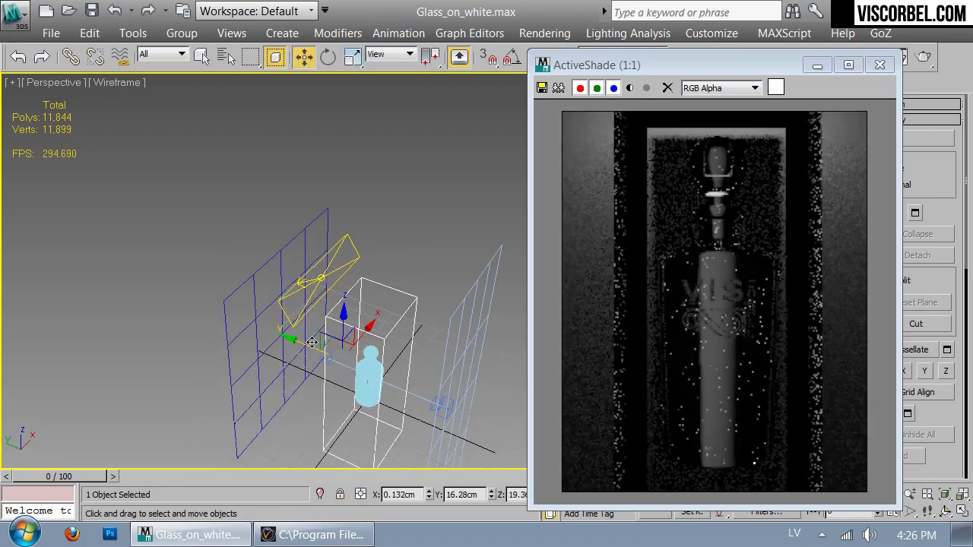
middle_click_drag(400, 318, 330, 293, "alt")
left_click_drag(736, 73, 663, 47)
middle_click_drag(319, 249, 401, 269, "alt")
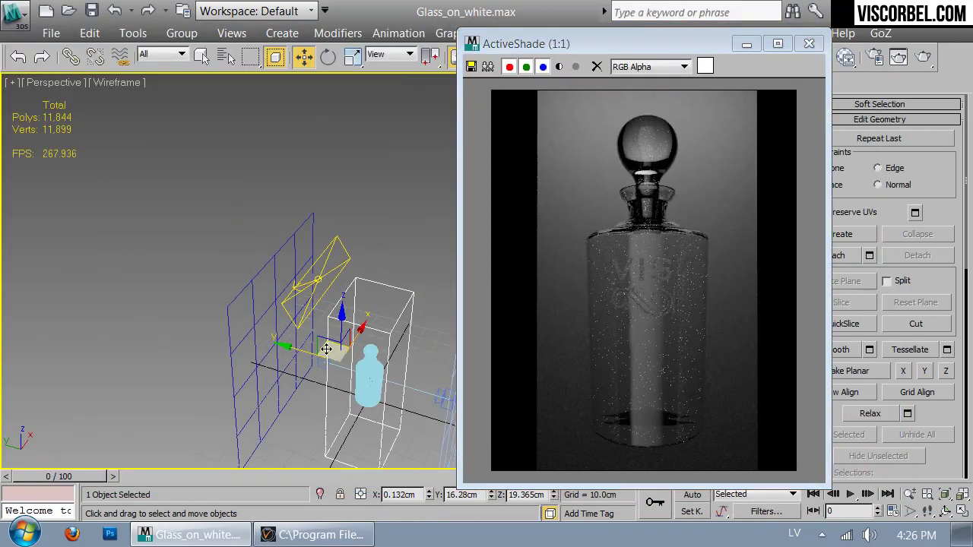
left_click_drag(306, 350, 275, 347)
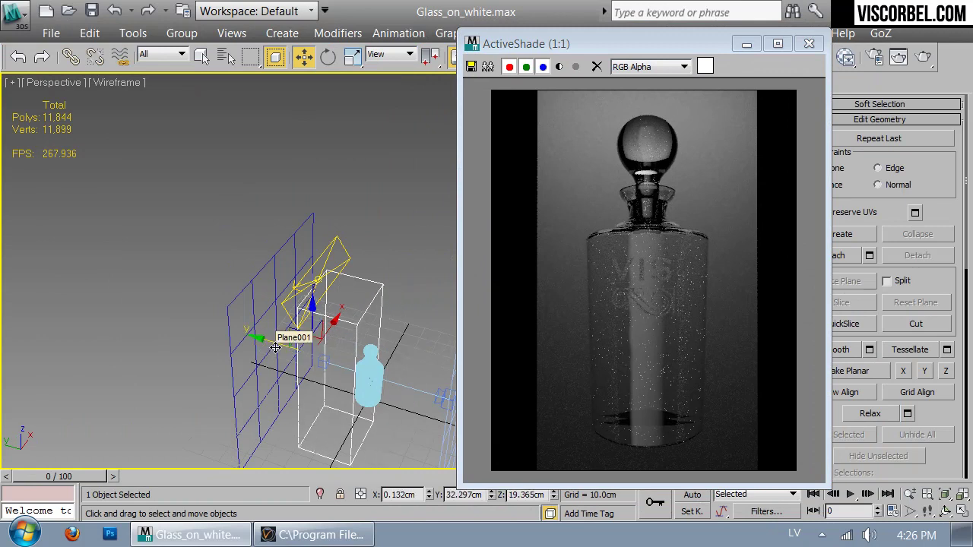
- Scale the black frame non-uniformly along X to about 133 percent
middle_click_drag(347, 351, 320, 327, "alt")
key("r")
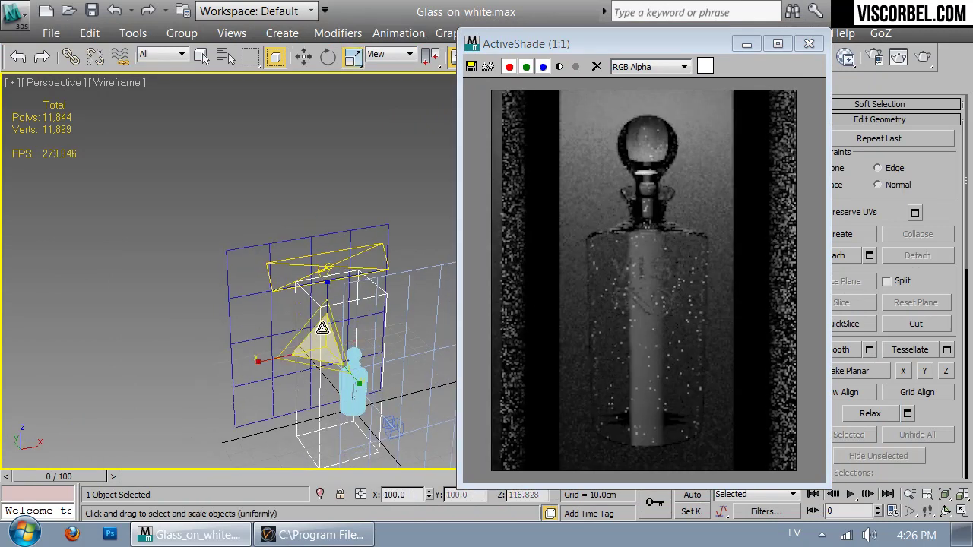
key("ctrl+e")
left_click(264, 361)
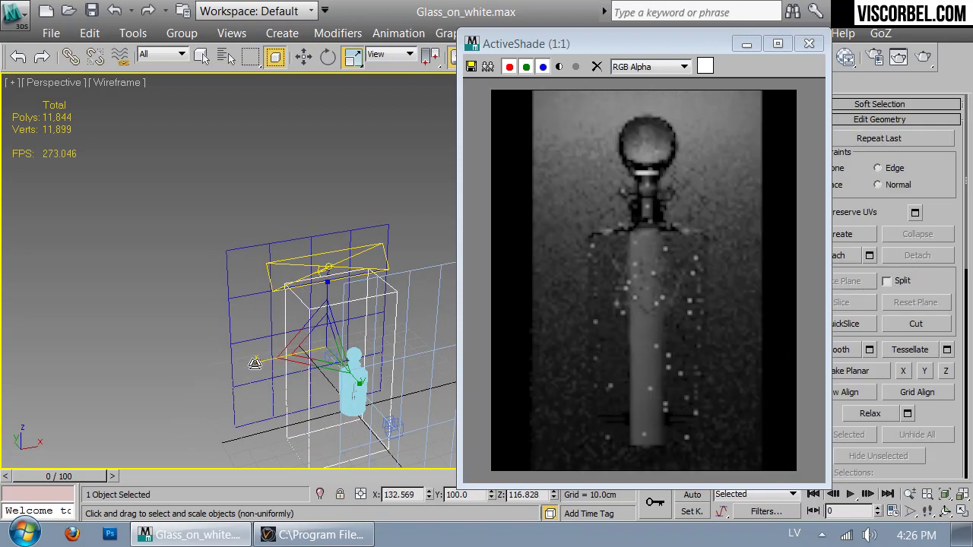
- Display the Perspective view shaded without the ActiveShade preview and pick the light material from the tall white plane for editing
key("m")
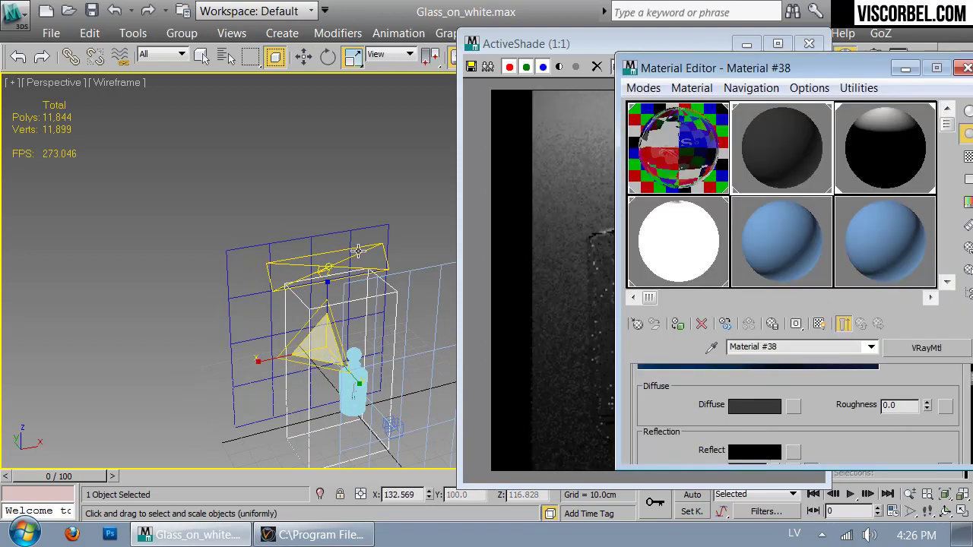
left_click(681, 250)
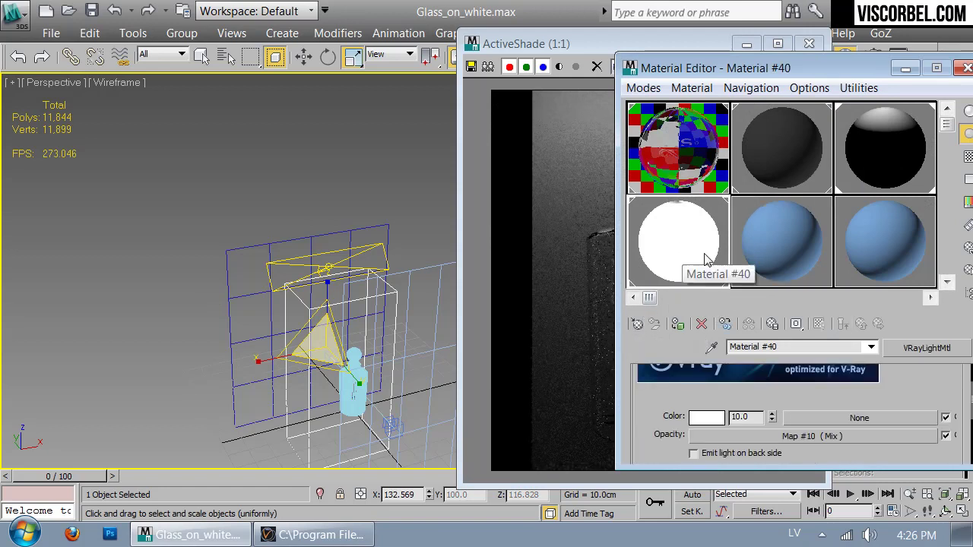
left_click(711, 53)
left_click(809, 43)
middle_click_drag(456, 304, 489, 301, "alt")
key("F3")
middle_click_drag(524, 335, 499, 267, "alt")
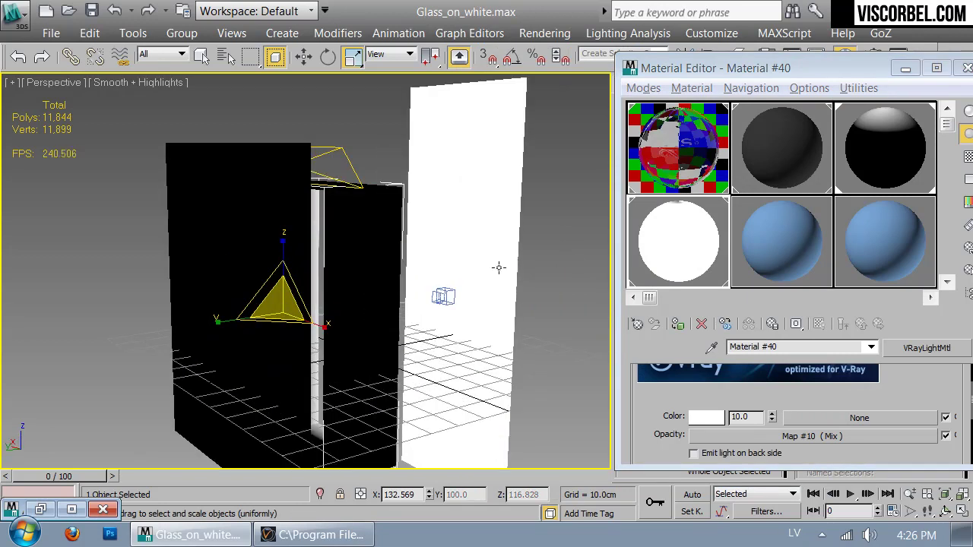
left_click(712, 347)
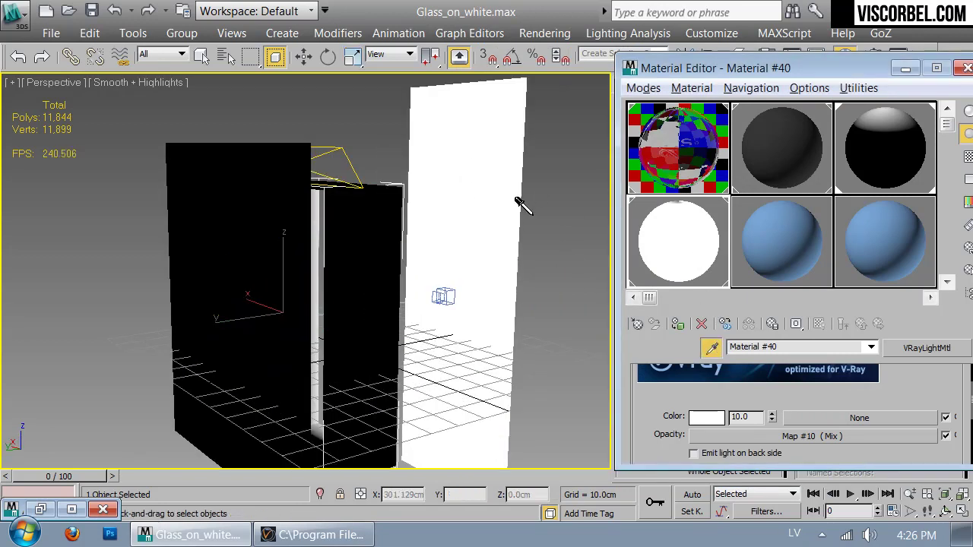
left_click(487, 191)
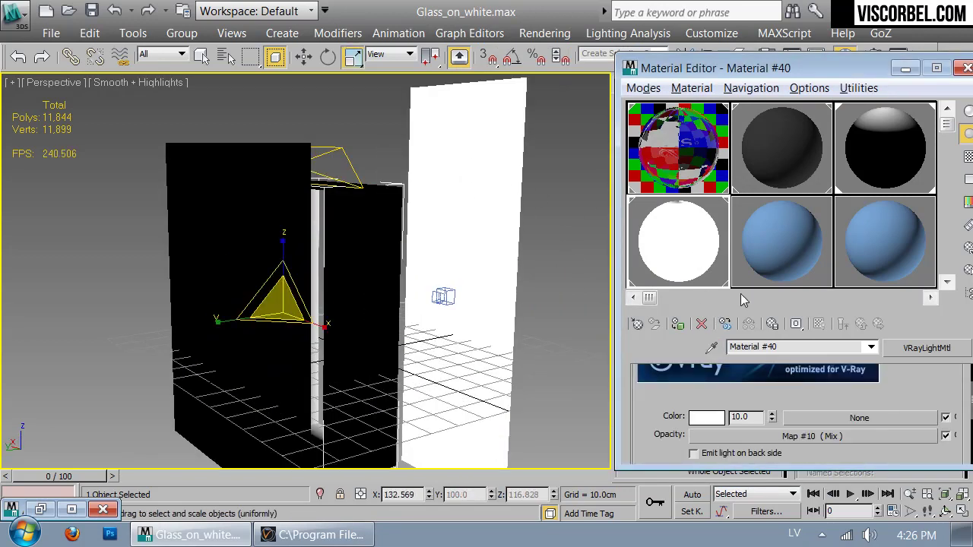
- Show the light material's Mix opacity map in the viewport and copy the material to an empty slot named mat0
left_click(829, 434)
mouse_move(509, 274)
middle_mouse_down("alt")
mouse_move(532, 270)
mouse_move(393, 274)
mouse_move(412, 263)
mouse_move(425, 276)
mouse_move(471, 272)
middle_mouse_up("alt")
left_click(735, 242)
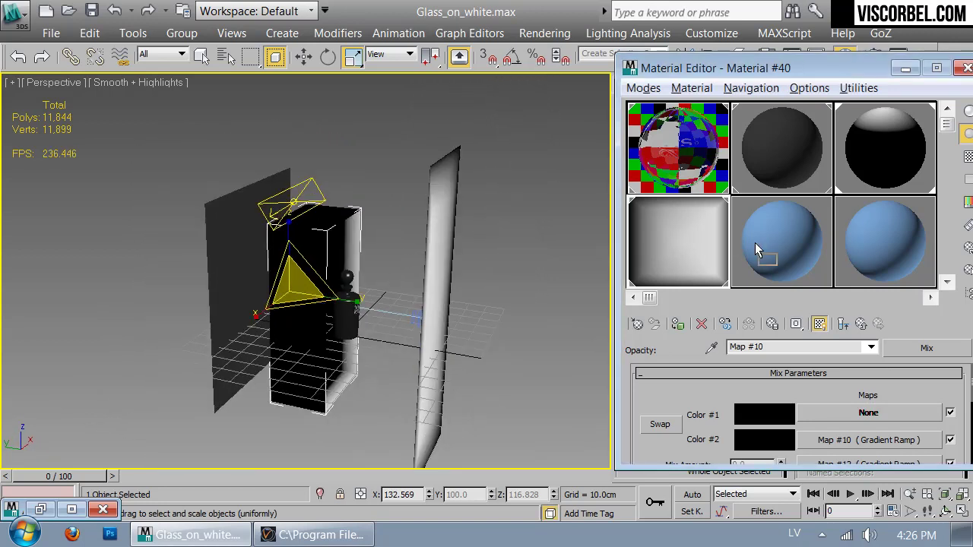
left_click(803, 347)
type("mat0")
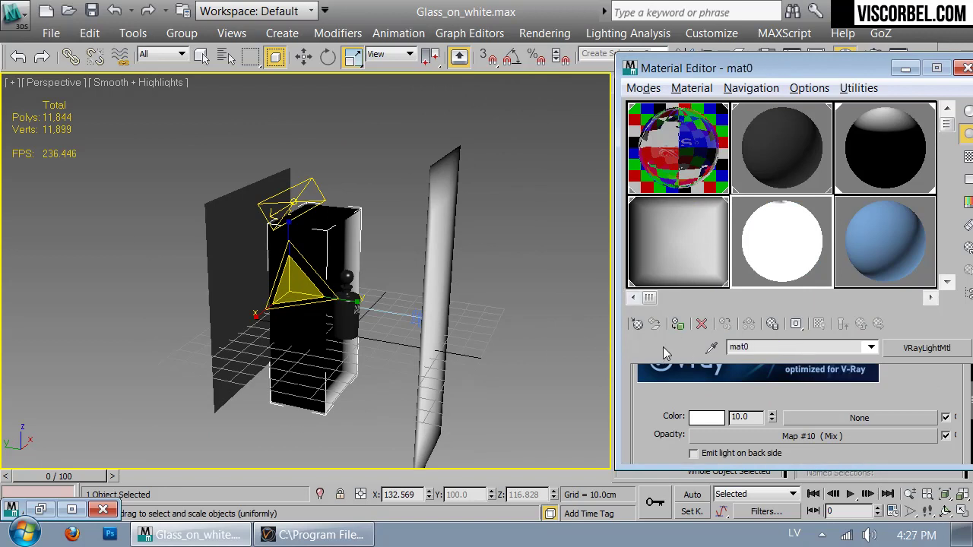
- Open the Mix opacity map of mat0 and assign the material to the selected black frame
scroll(657, 411, "down", 2)
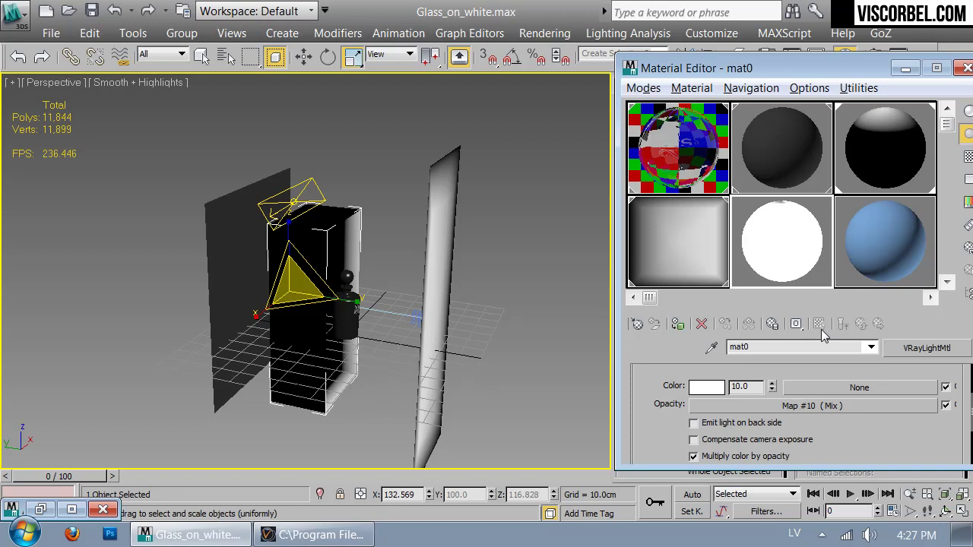
left_click(809, 406)
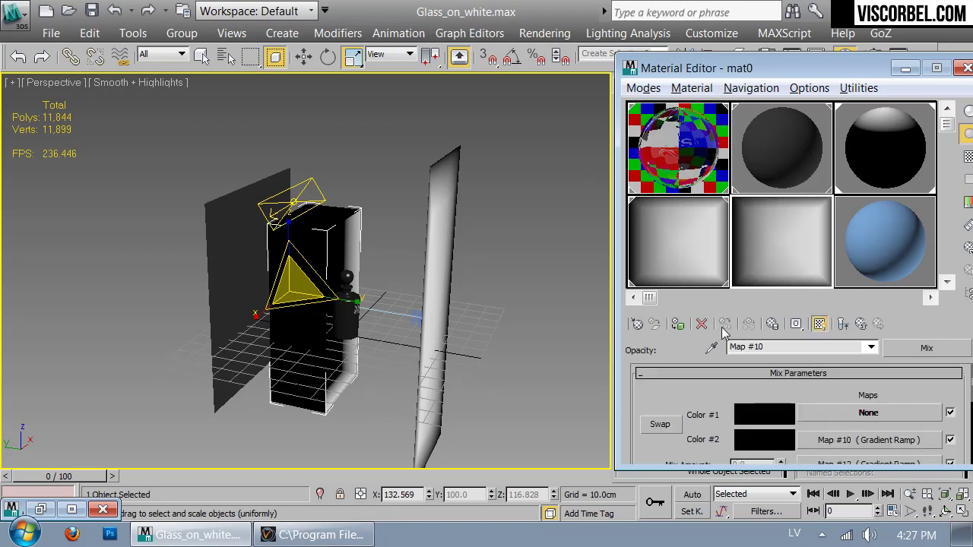
left_click(679, 324)
- Check the frame's new light material through the V-Ray physical camera and in the ActiveShade render
mouse_move(418, 307)
middle_mouse_down("alt")
mouse_move(367, 264)
mouse_move(211, 267)
mouse_move(227, 282)
mouse_move(351, 285)
middle_mouse_up("alt")
key("c")
left_click(293, 537)
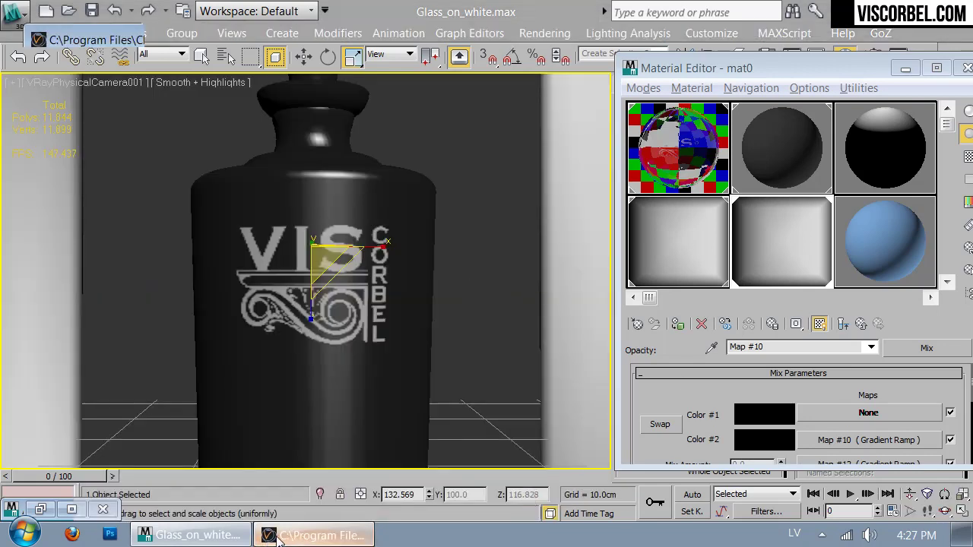
left_click(194, 535)
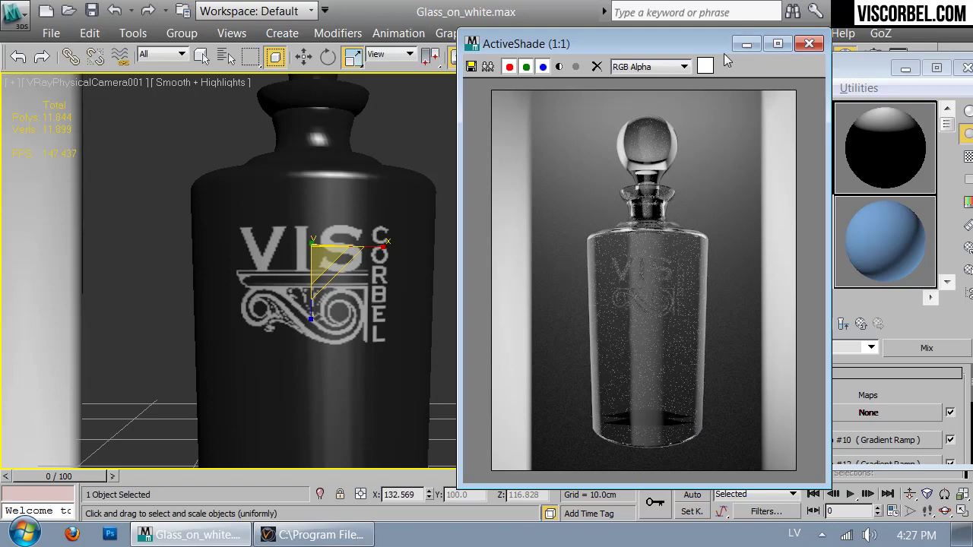
- Return to the Perspective view of the studio and move the ActiveShade preview clear of the frame and the material editor
left_click(747, 44)
key("p")
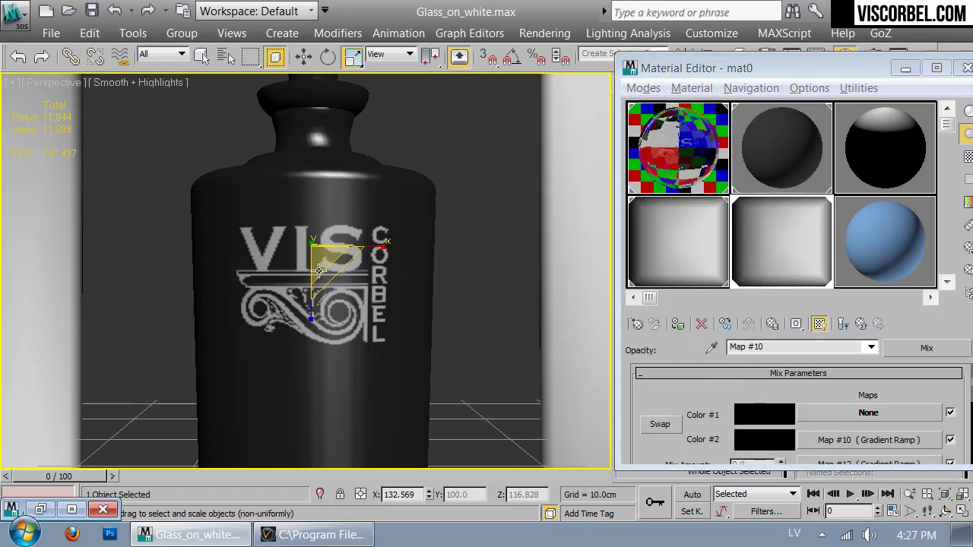
left_click(41, 509)
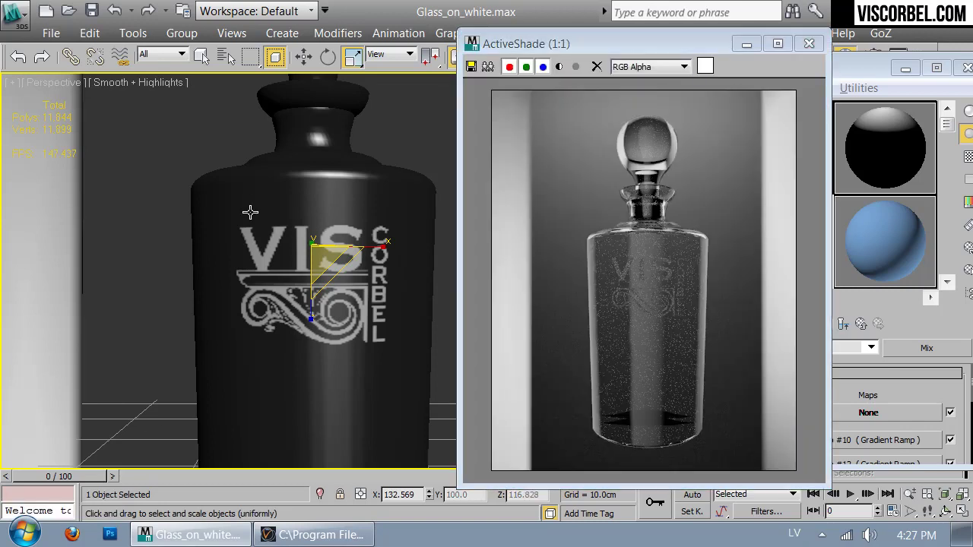
scroll(253, 210, "up", 3)
scroll(287, 267, "down", 5)
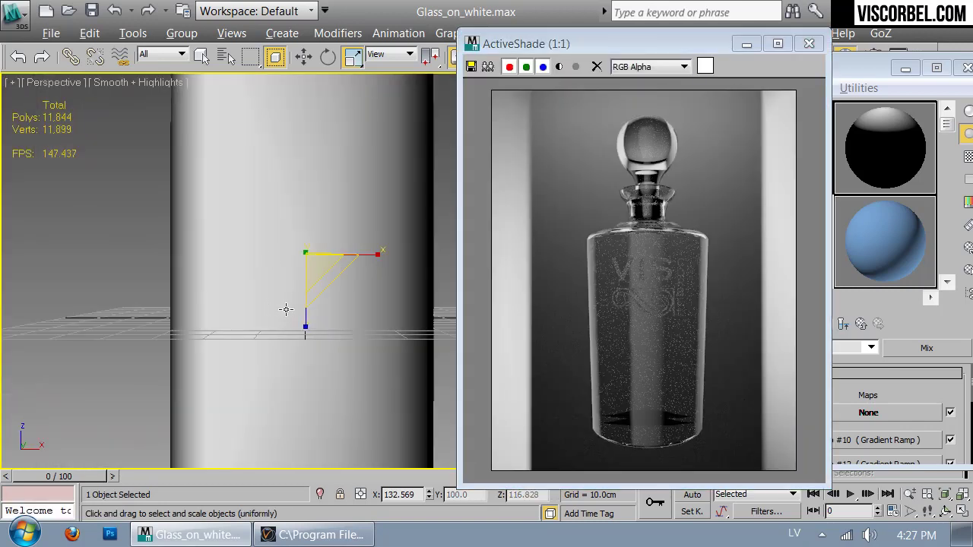
middle_click_drag(334, 281, 337, 354)
left_click_drag(703, 49, 72, 76)
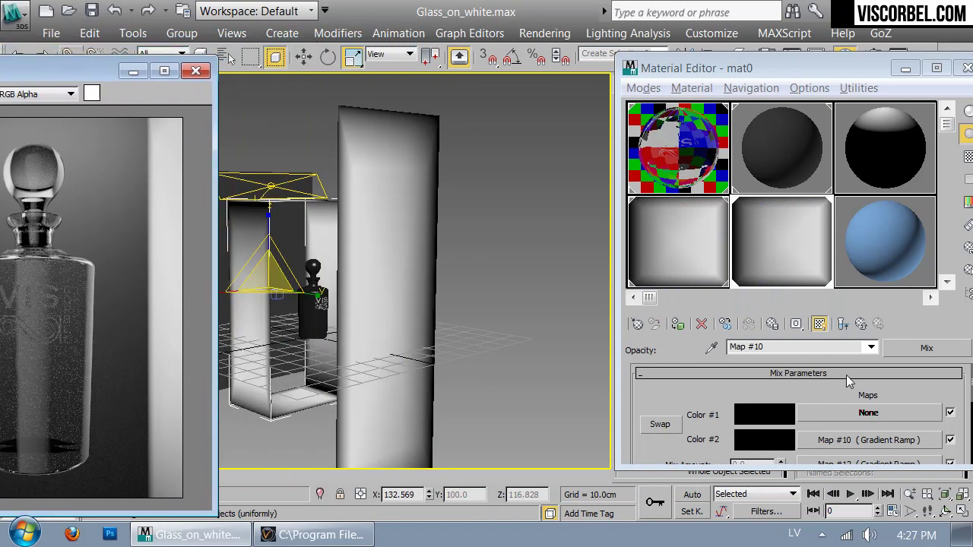
- Show the Color 2 Gradient Ramp of mat0 in the viewport and set its W angle to 90
left_click(861, 441)
left_click(820, 325)
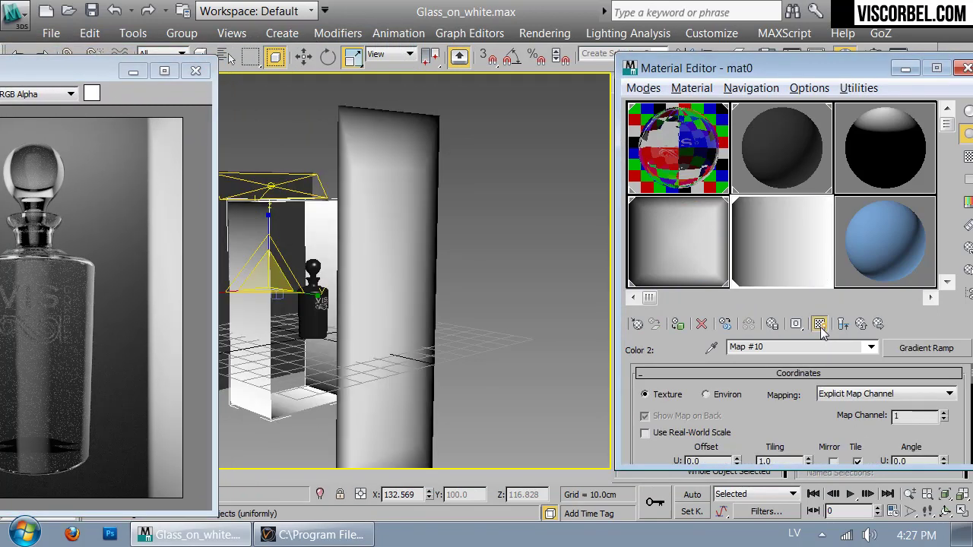
mouse_move(285, 302)
middle_mouse_down("alt")
mouse_move(383, 319)
mouse_move(449, 289)
mouse_move(205, 304)
mouse_move(250, 293)
mouse_move(437, 302)
middle_mouse_up("alt")
scroll(933, 433, "down", 2)
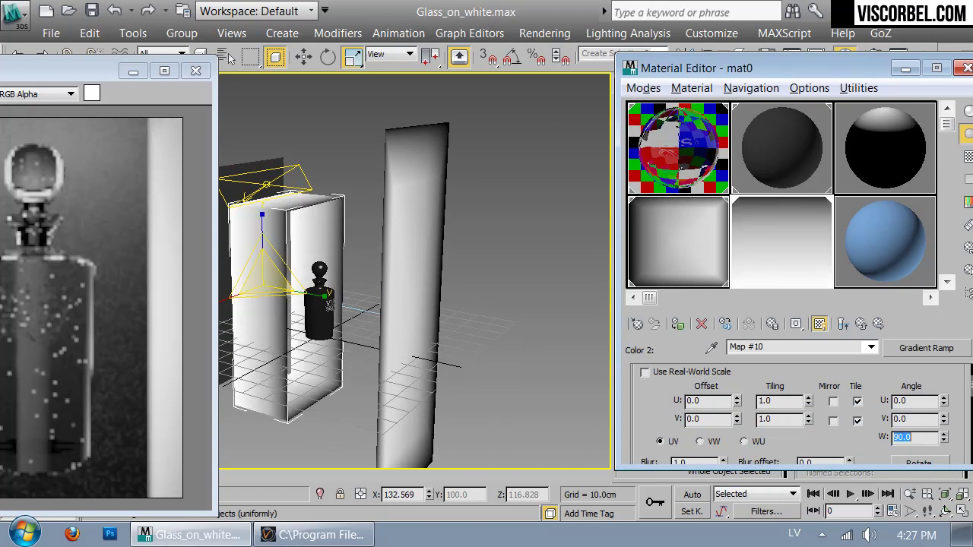
left_click_drag(839, 68, 645, 53)
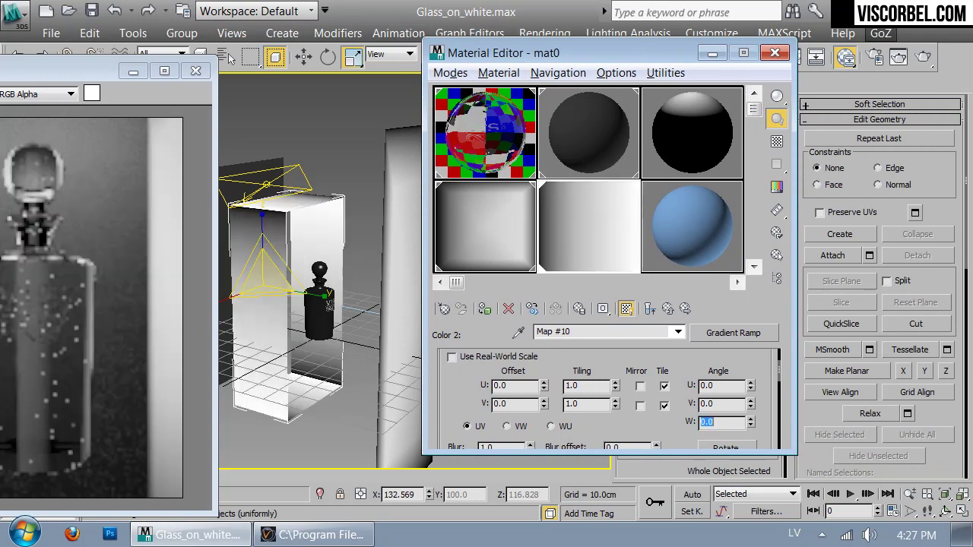
type("9")
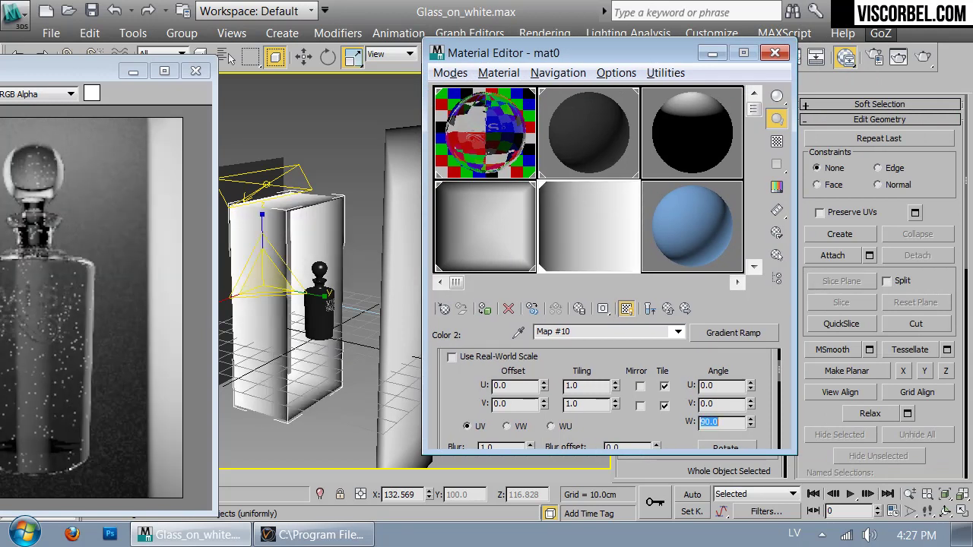
- Add a UVW Map modifier with planar mapping to the frame, keeping its parameters clear of the material editor
left_click_drag(627, 55, 735, 399)
left_click(739, 138)
scroll(740, 296, "down", 15)
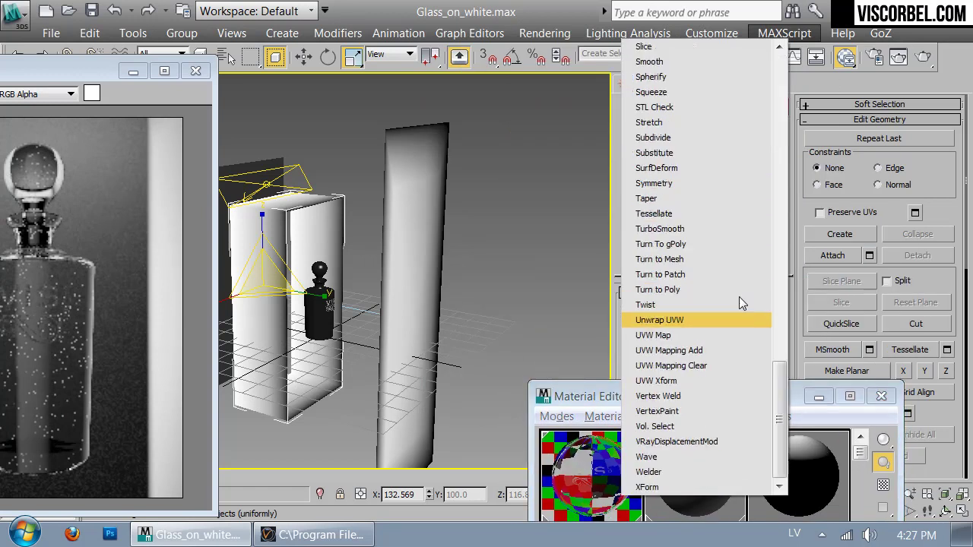
left_click(684, 335)
left_click_drag(685, 395, 630, 154)
middle_click_drag(405, 126, 471, 151, "alt")
left_click_drag(691, 152, 970, 160)
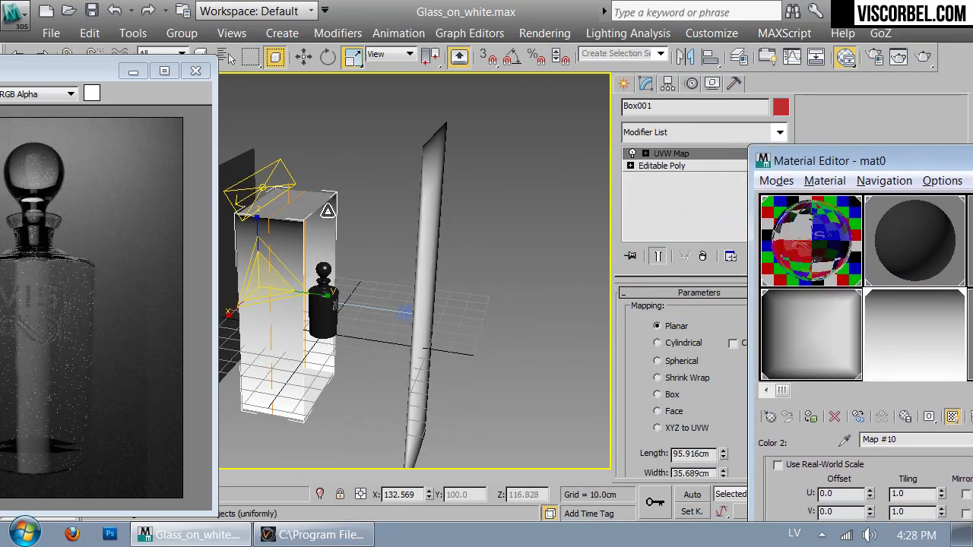
- Adjust the frame's planar UVW Map gizmo slightly and arrange the ActiveShade preview and material editor side by side
key("1")
mouse_move(297, 305)
left_mouse_down()
mouse_move(284, 252)
mouse_move(296, 300)
left_mouse_up()
middle_click_drag(300, 302, 509, 285, "alt")
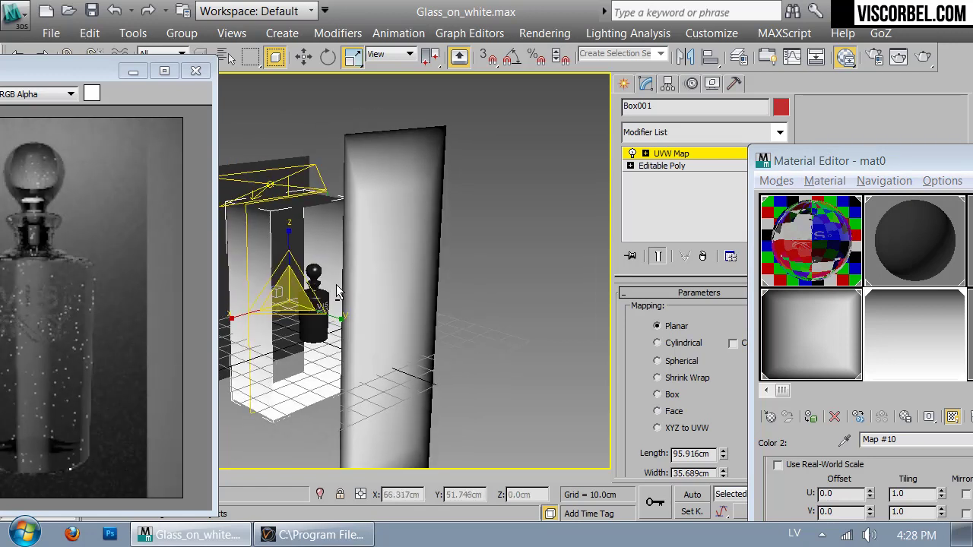
left_click_drag(61, 76, 238, 40)
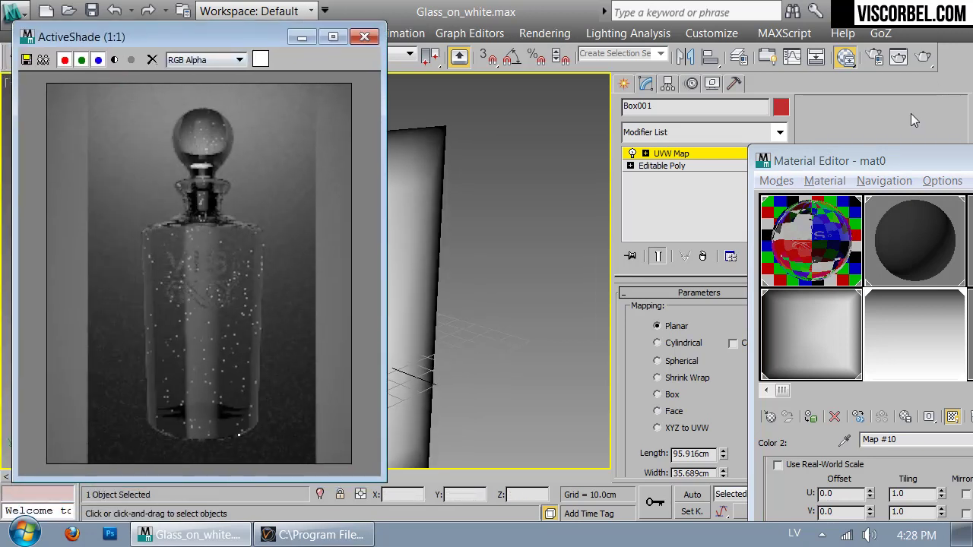
left_click_drag(873, 161, 592, 66)
- In the Gradient Ramp, shift the middle flag toward the white end and add a black flag just before the middle
scroll(653, 402, "down", 3)
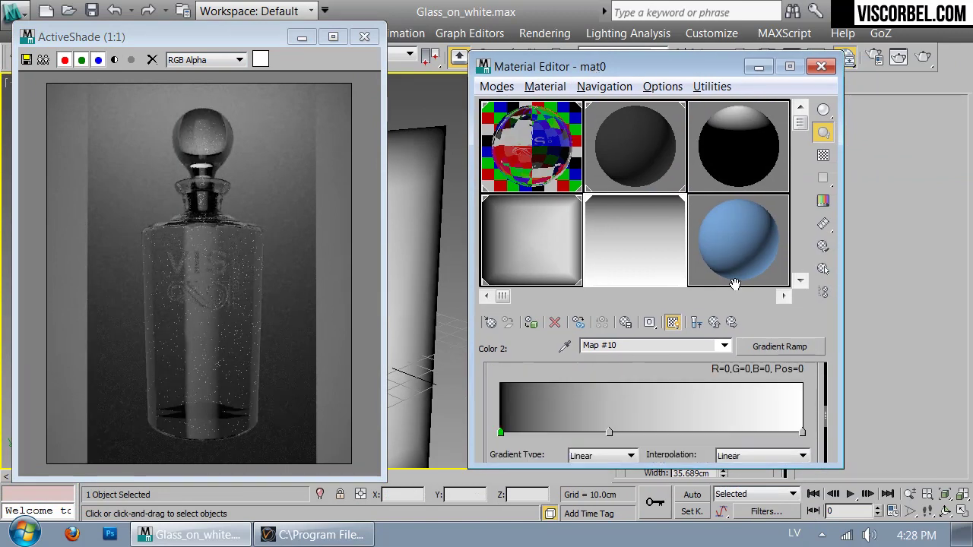
scroll(616, 380, "up", 1)
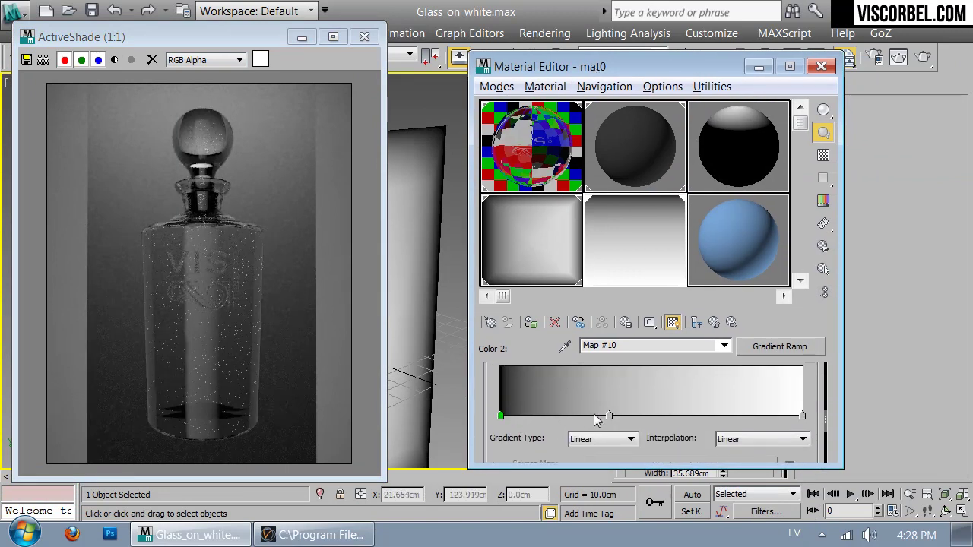
right_click(620, 415)
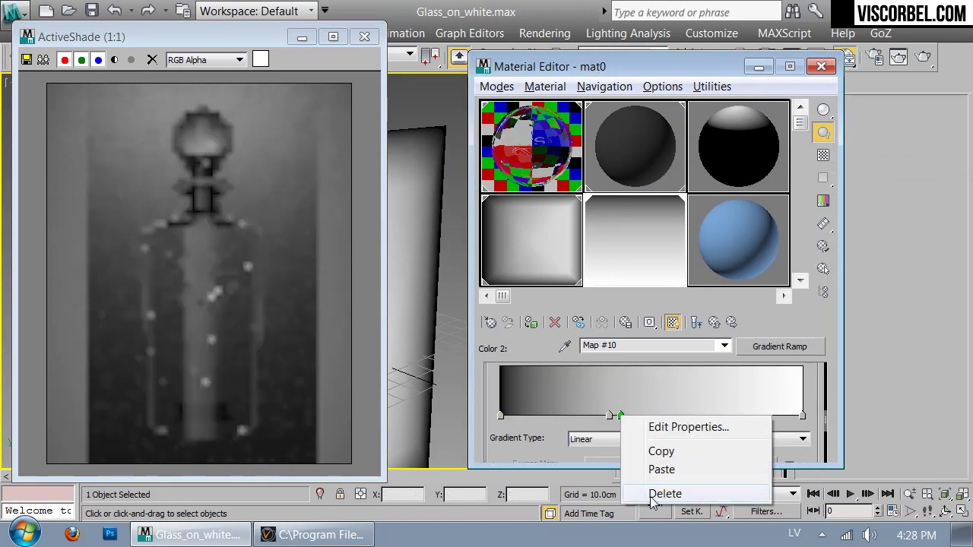
left_click(658, 490)
left_click_drag(608, 415, 705, 415)
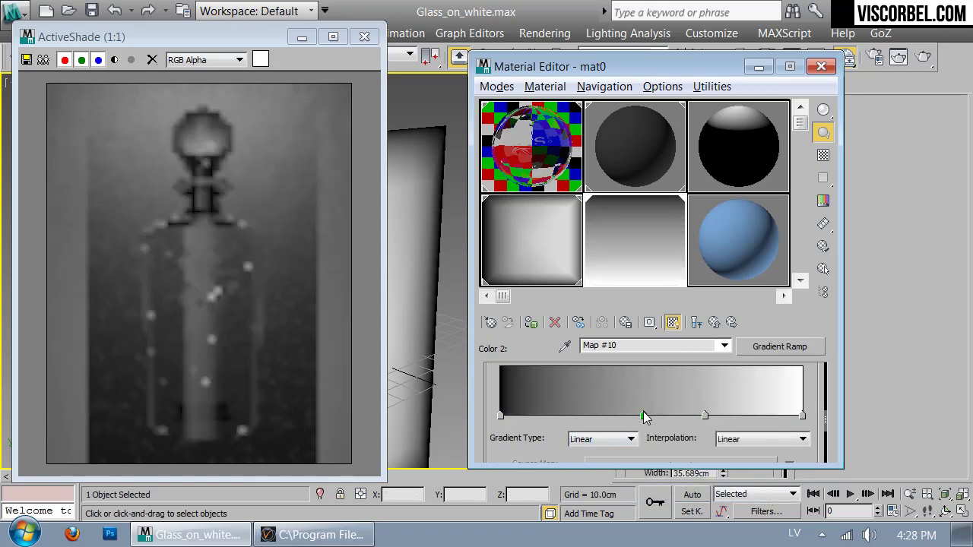
double_click(643, 415)
left_click_drag(608, 196, 509, 196)
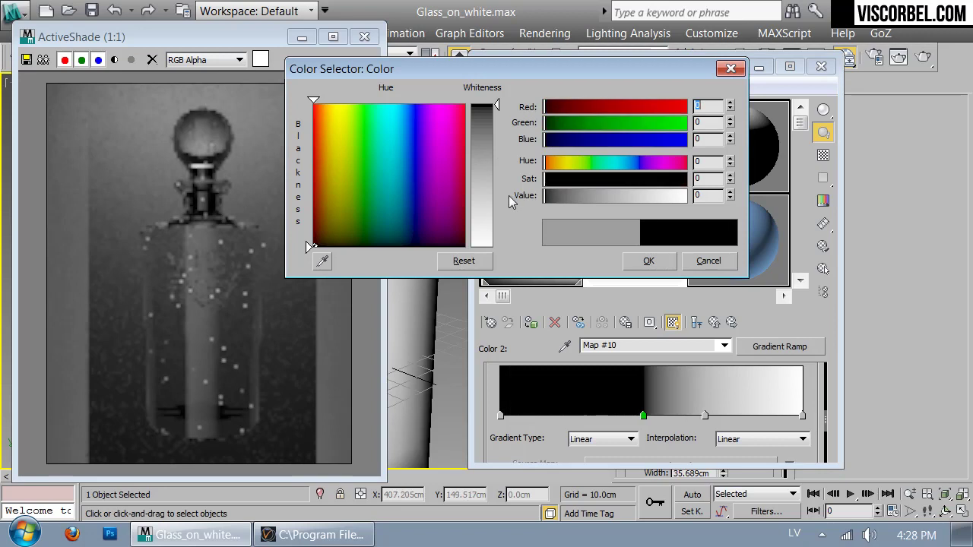
left_click(647, 261)
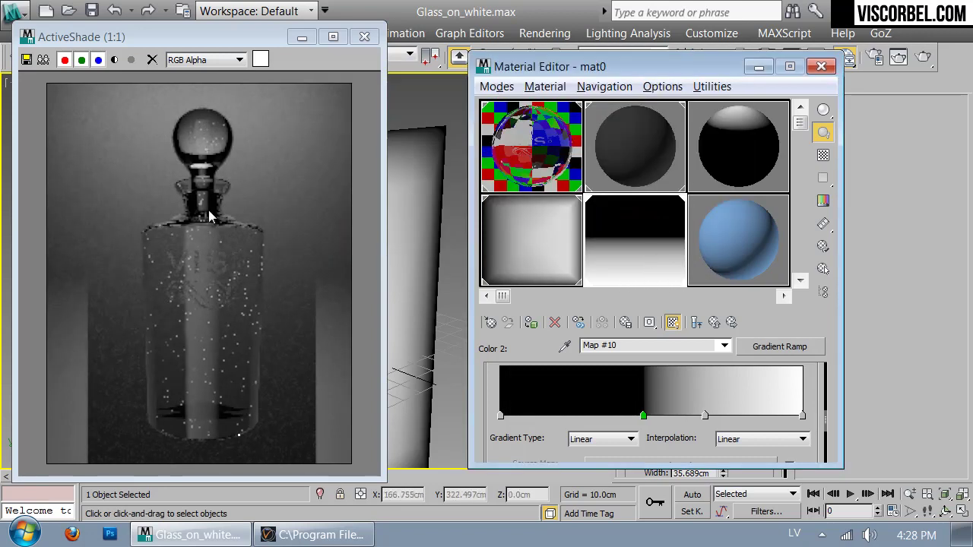
- Move the ramp's black flag to about two fifths of its length and the grey flag just past the middle
left_click_drag(704, 416, 721, 417)
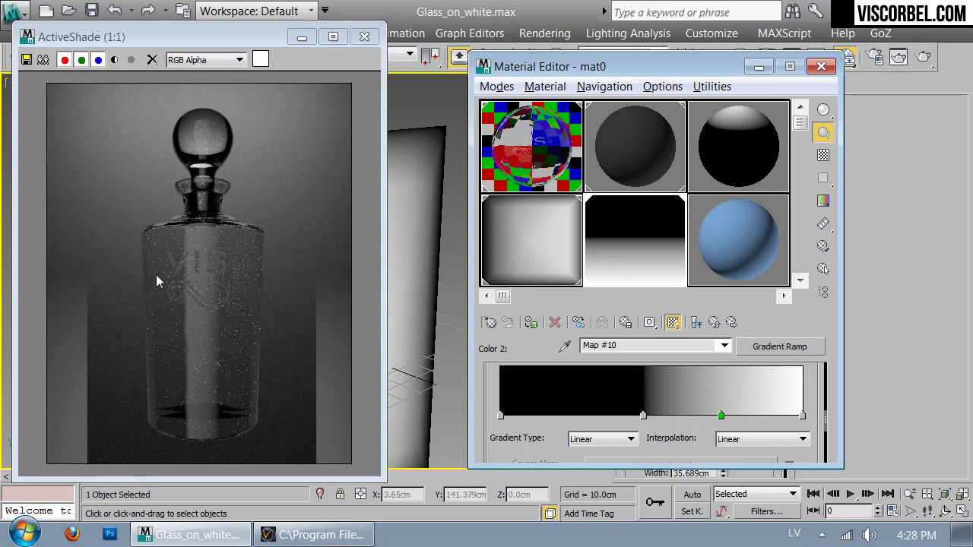
left_click_drag(721, 417, 662, 417)
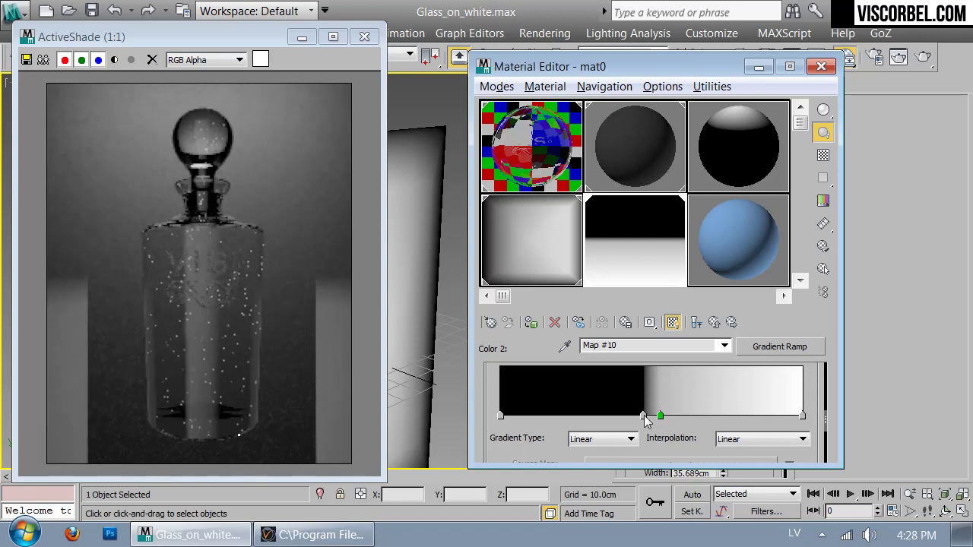
left_click_drag(643, 416, 624, 417)
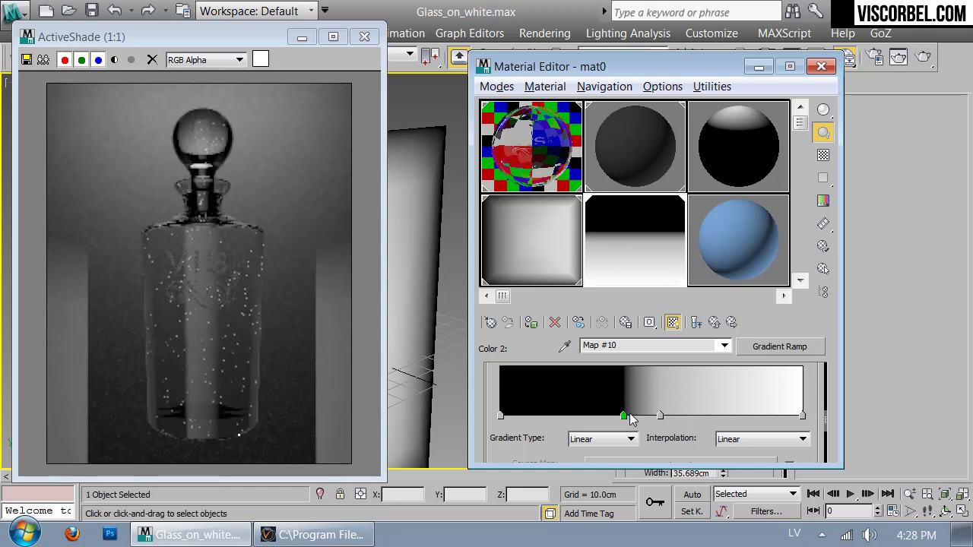
left_click_drag(664, 413, 670, 414)
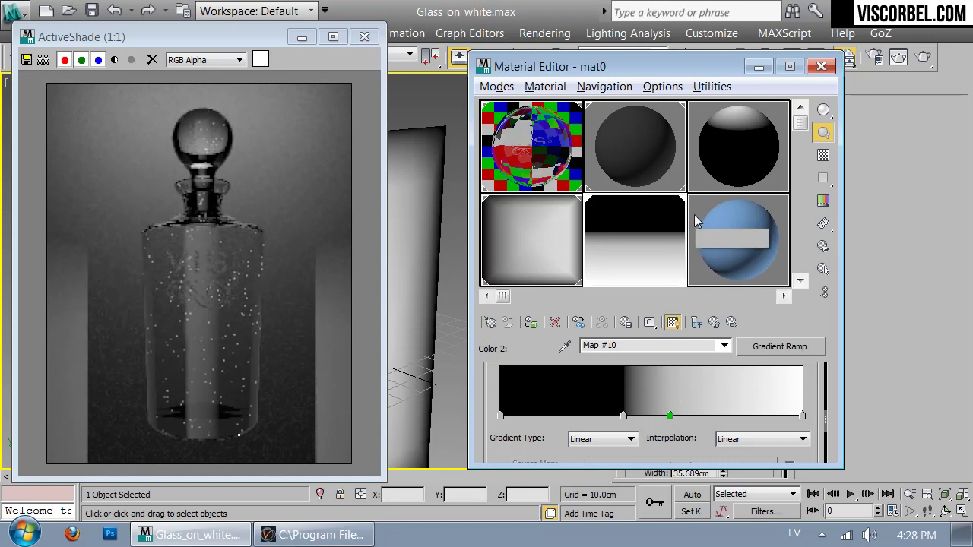
- Go back up to the mat0 light material and set its color multiplier to 50
left_click(716, 324)
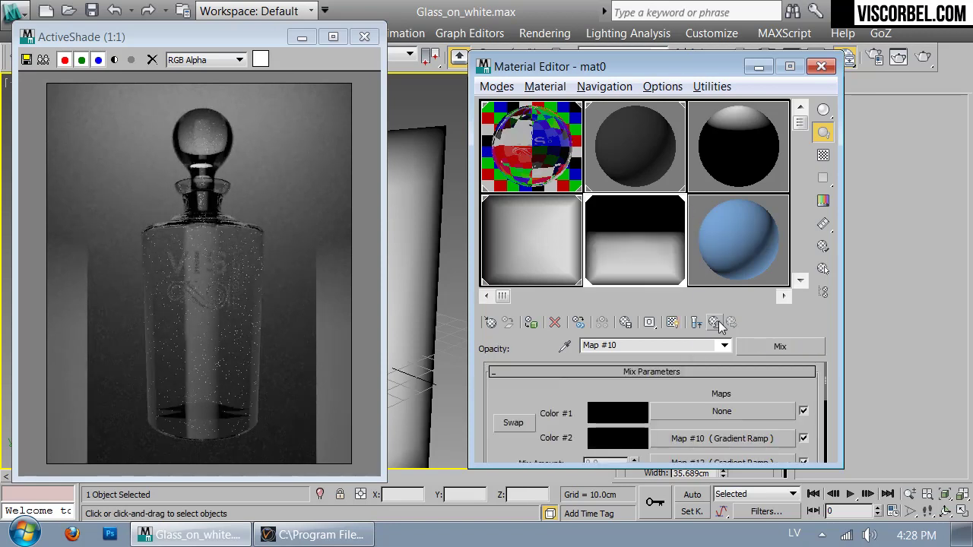
left_click(721, 324)
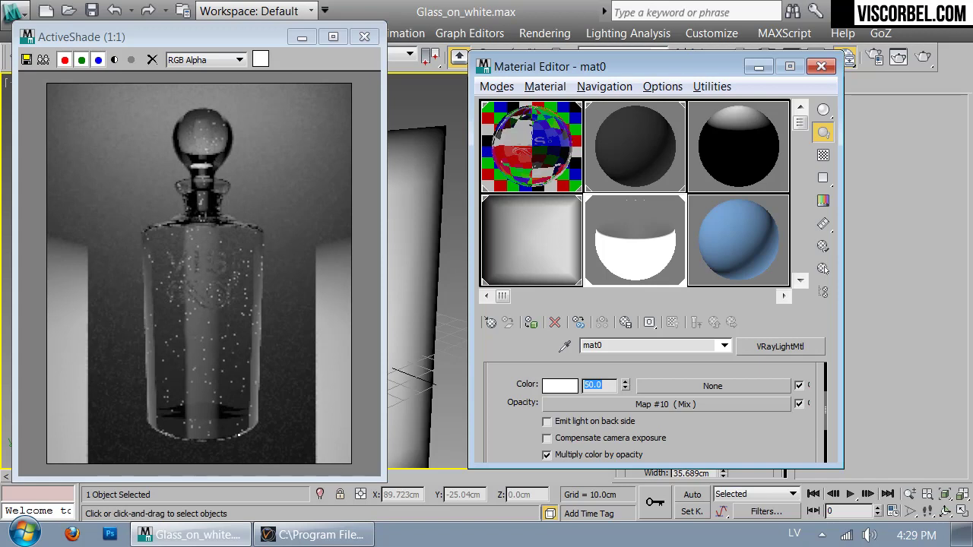
- In the mix's Gradient Ramp for mat0's opacity, move the grey flag toward the white end to position 69
left_click(665, 404)
left_click(669, 438)
scroll(668, 425, "down", 8)
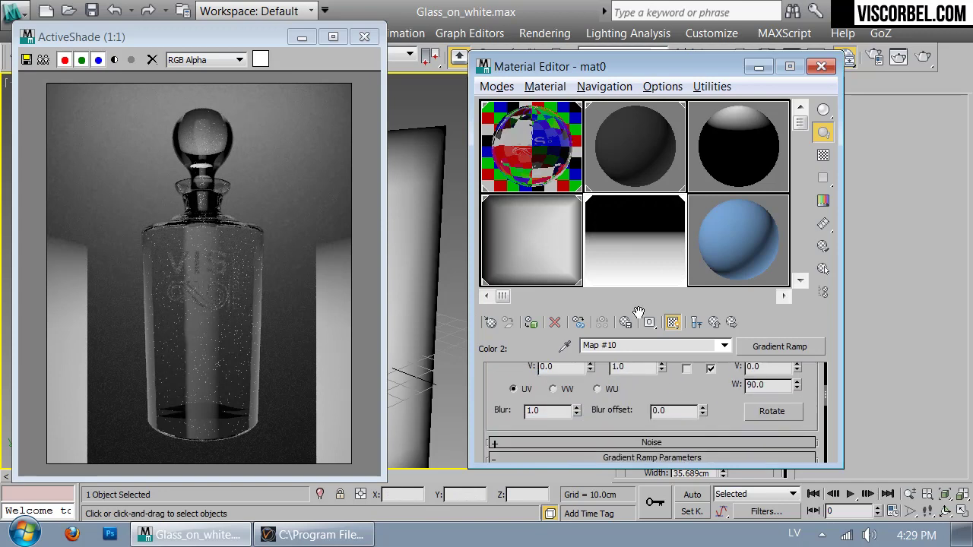
left_click(673, 455)
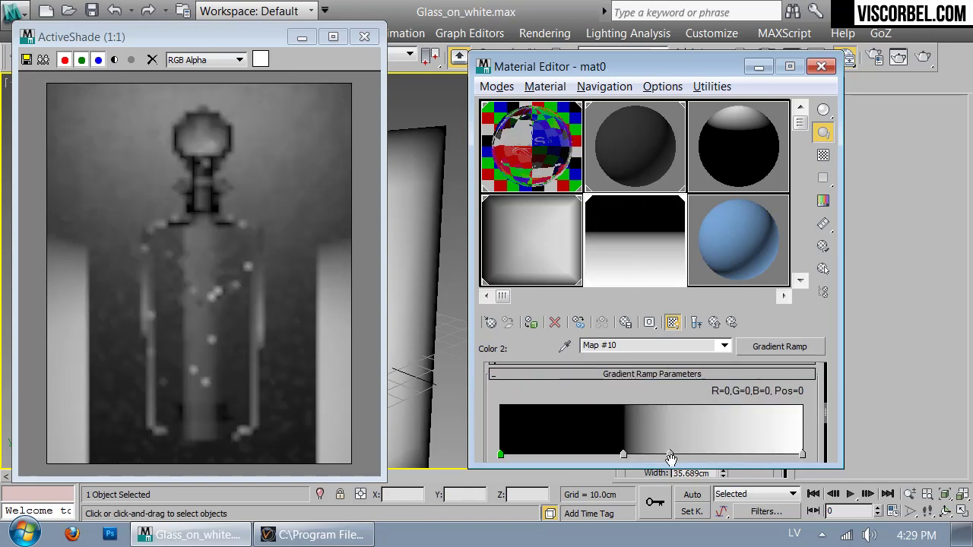
left_click_drag(673, 454, 708, 454)
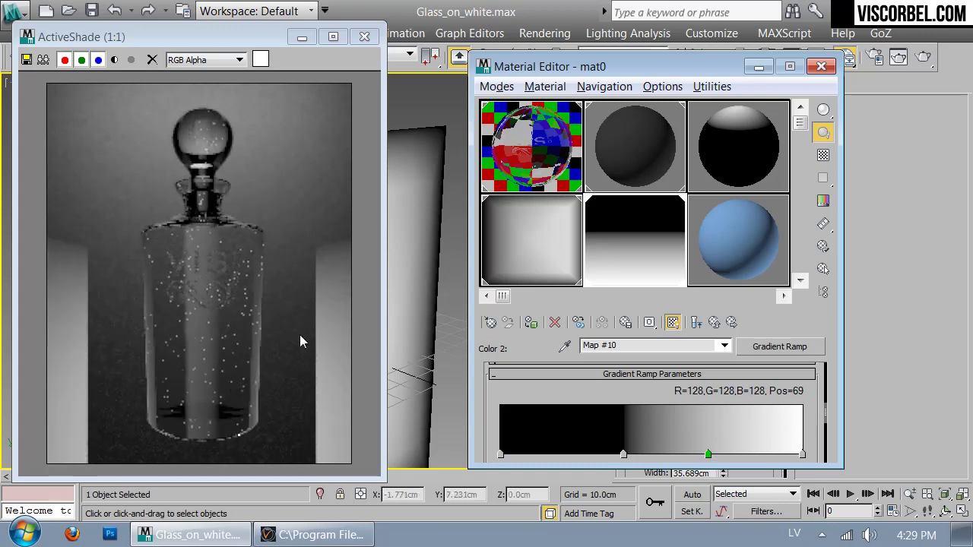
- Go back up to the mat0 light material and set its color multiplier to 80
left_click(715, 323)
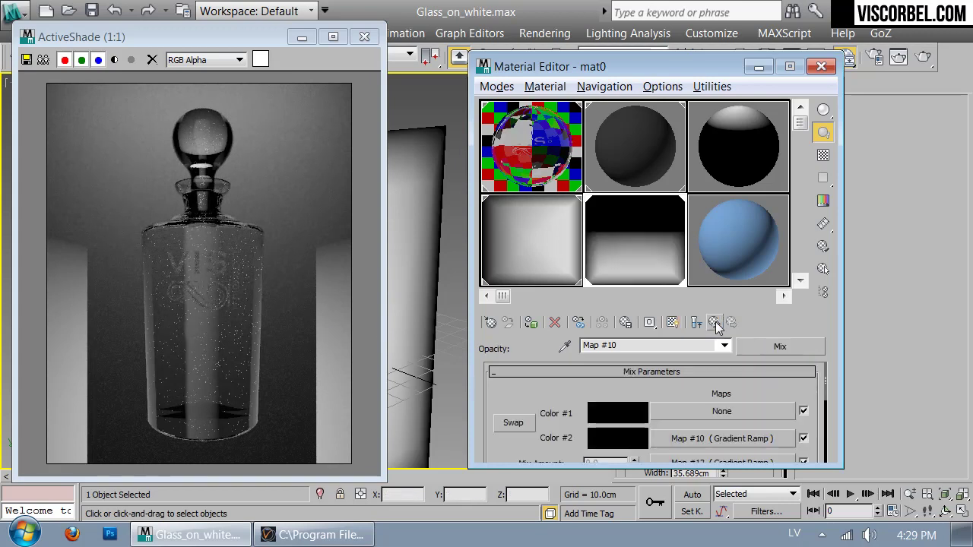
left_click(715, 323)
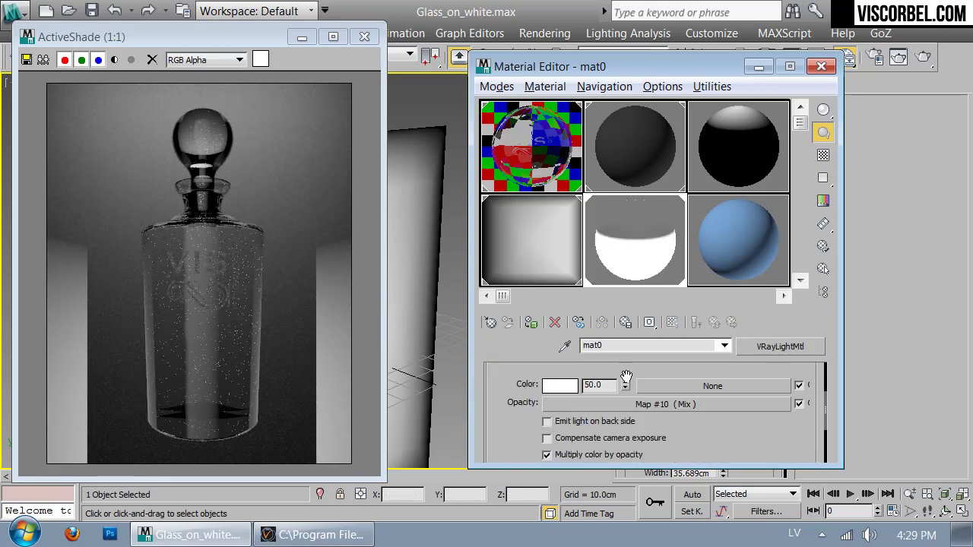
double_click(593, 385)
type("80")
key("Return")
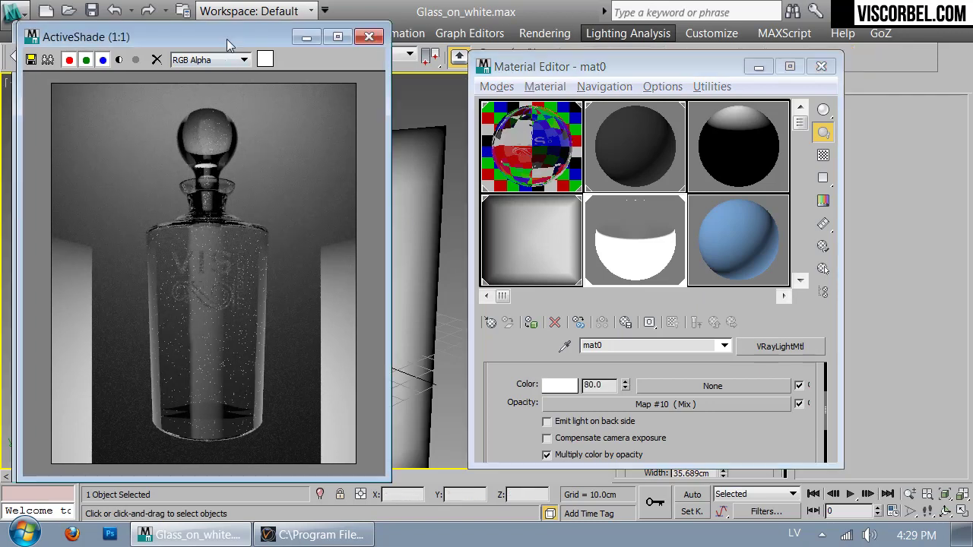
- Move the ActiveShade preview off the viewport and widen the front light plane to about 153% along its X axis
left_click_drag(221, 40, 678, 52)
middle_click(315, 270)
scroll(315, 270, "down", 3)
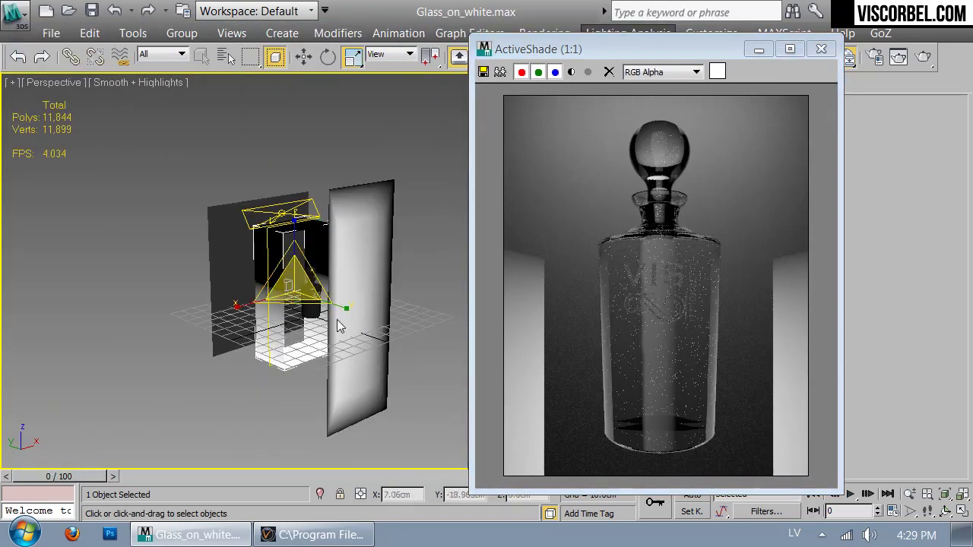
key("r")
middle_click_drag(393, 380, 335, 327, "alt")
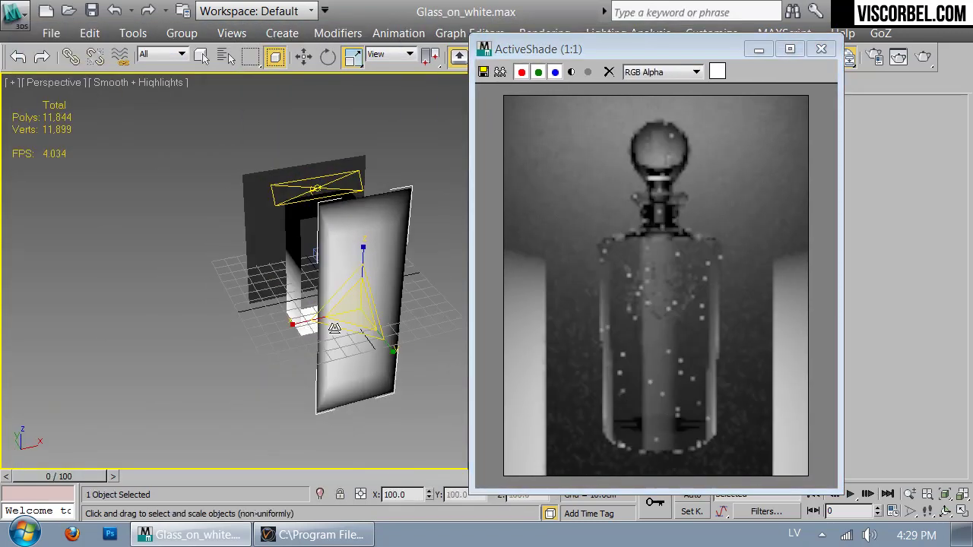
left_click_drag(293, 321, 275, 330)
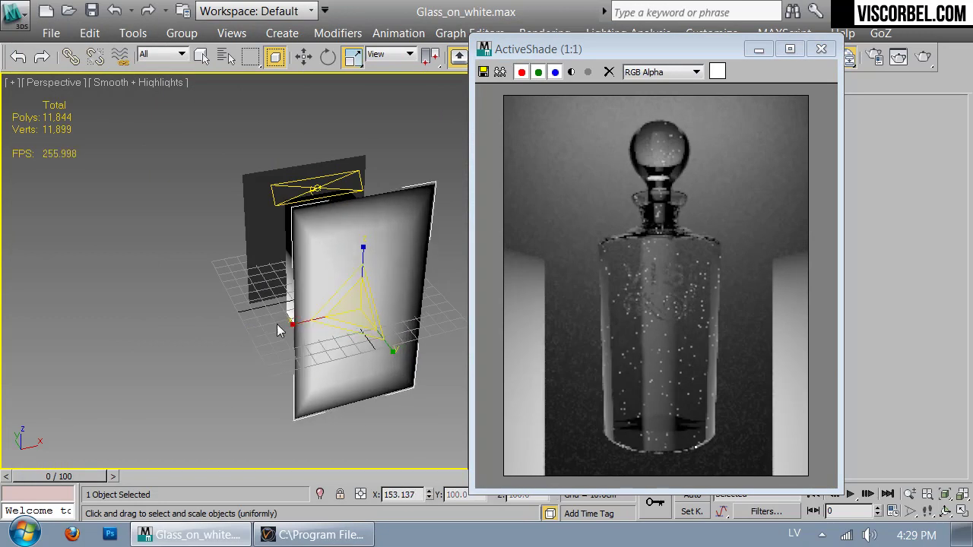
- Rotate the front light plane about the vertical axis and shift it sideways to about X -29.5 cm, Y -51.5 cm
key("e")
middle_click_drag(275, 329, 379, 331, "alt")
left_click_drag(375, 354, 339, 349)
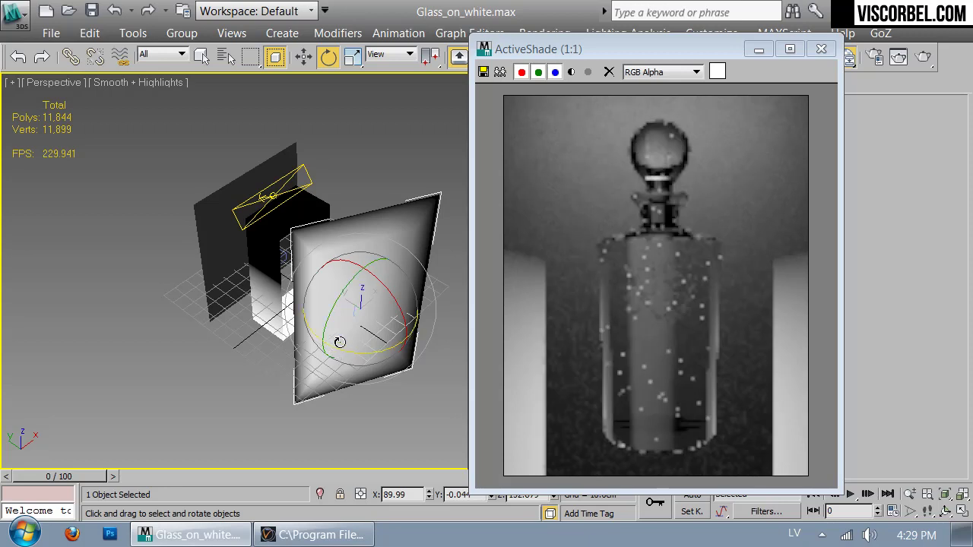
middle_click_drag(339, 348, 377, 285, "alt")
key("w")
left_click_drag(376, 282, 359, 309)
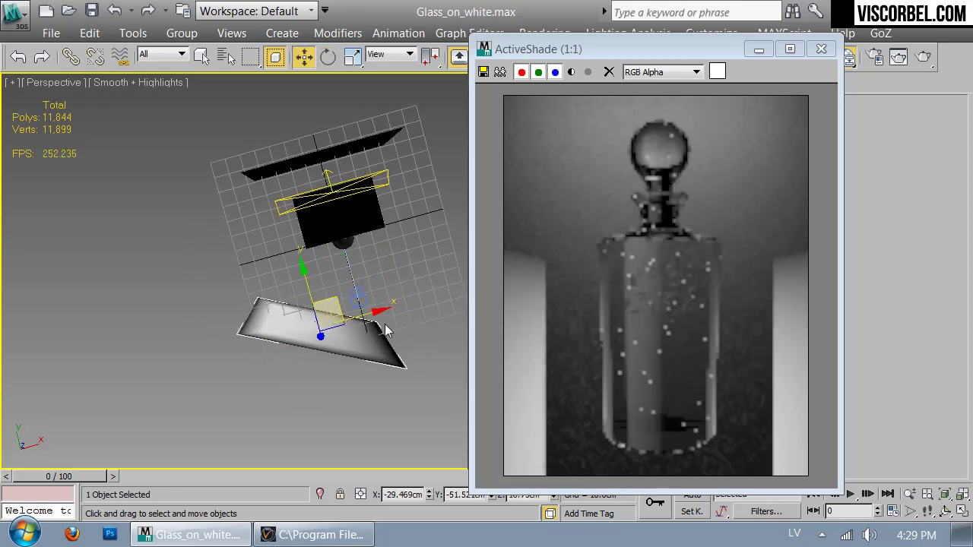
middle_click_drag(386, 330, 342, 194, "alt")
middle_click_drag(322, 159, 476, 189, "alt")
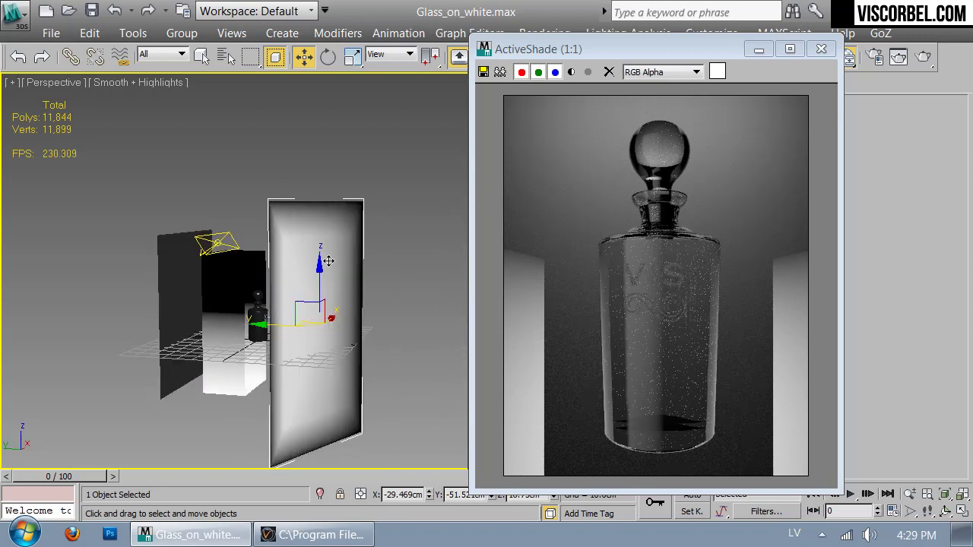
- Stretch the front light plane's height to about 111%
key("r")
left_click_drag(318, 256, 316, 268)
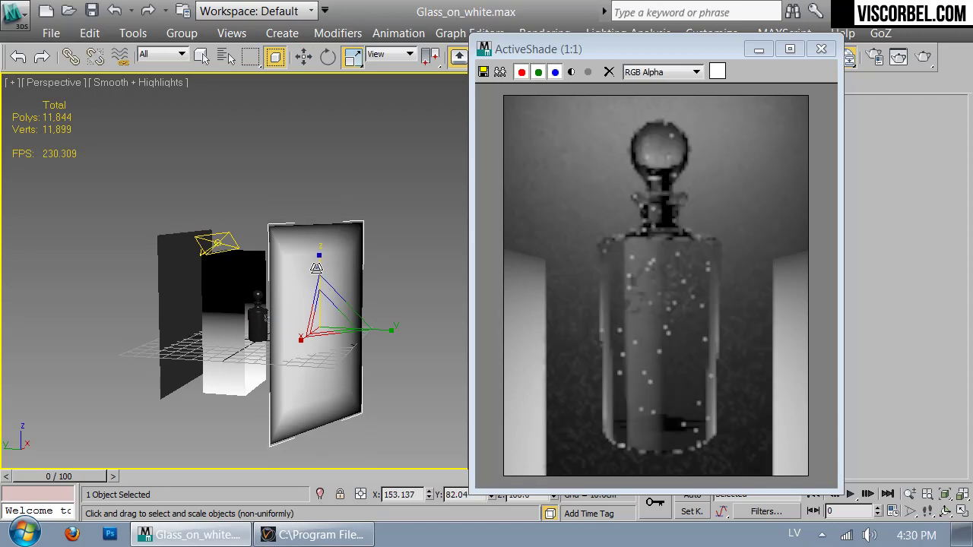
left_click_drag(317, 268, 315, 249)
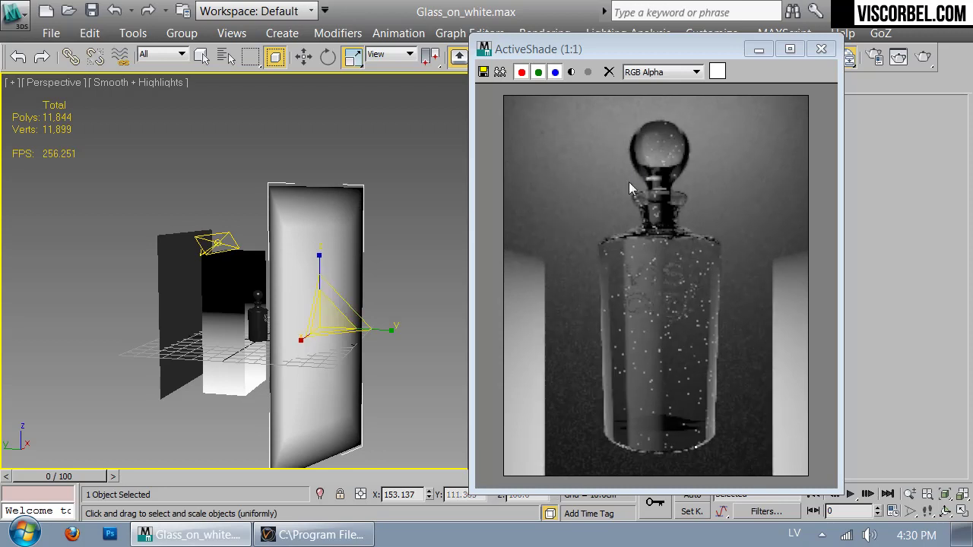
- Scale the gradient-lit frame non-uniformly so that it is taller and deeper toward the decanter
left_click(237, 307)
left_click_drag(211, 247, 204, 235)
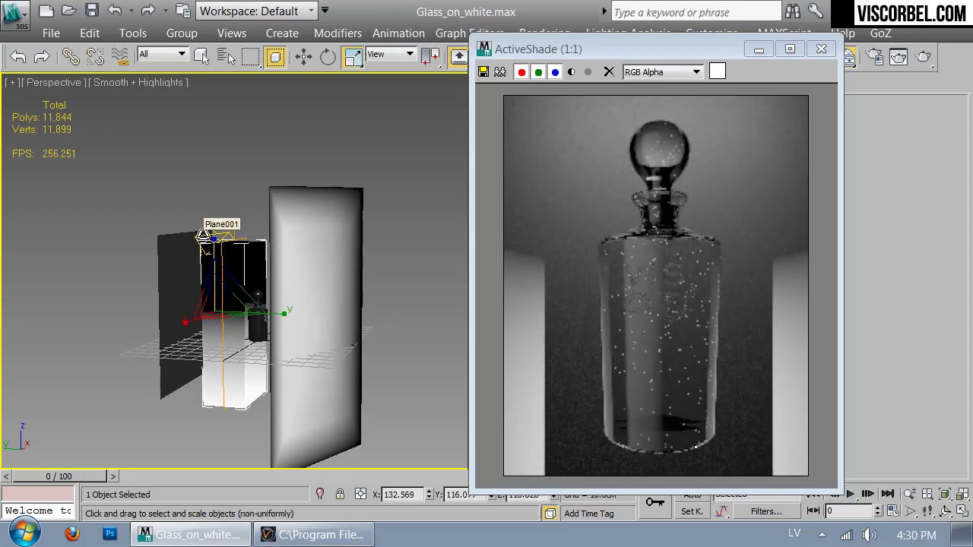
left_click_drag(212, 303, 211, 320)
middle_click_drag(211, 320, 237, 325, "alt")
scroll(237, 327, "up", 3)
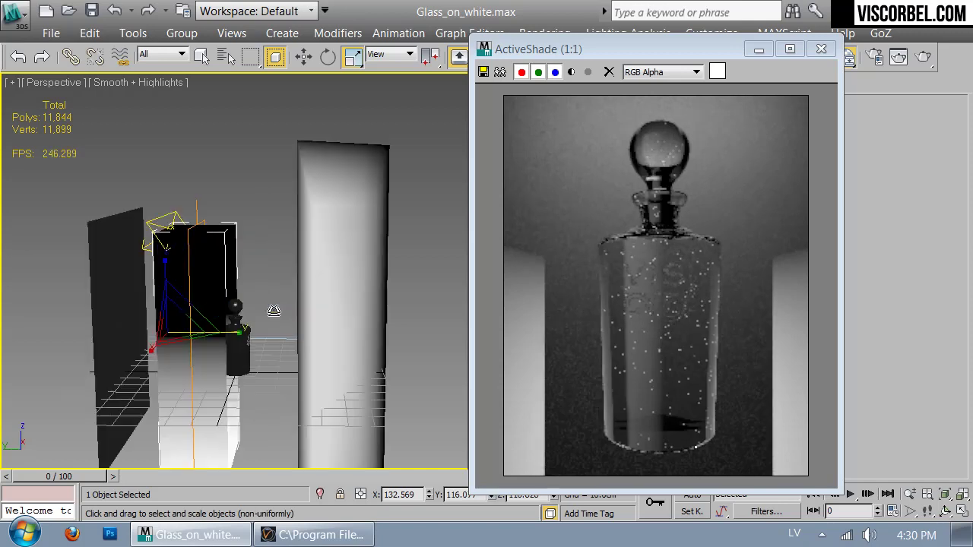
left_click_drag(235, 333, 256, 337)
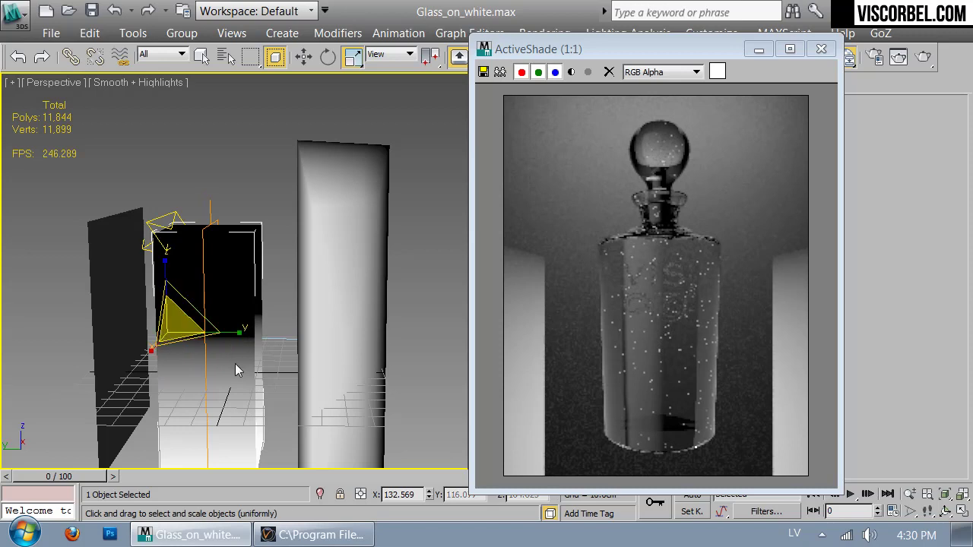
- Move the frame back toward the grey backdrop to about Y 42 cm
key("w")
left_click_drag(128, 332, 90, 333)
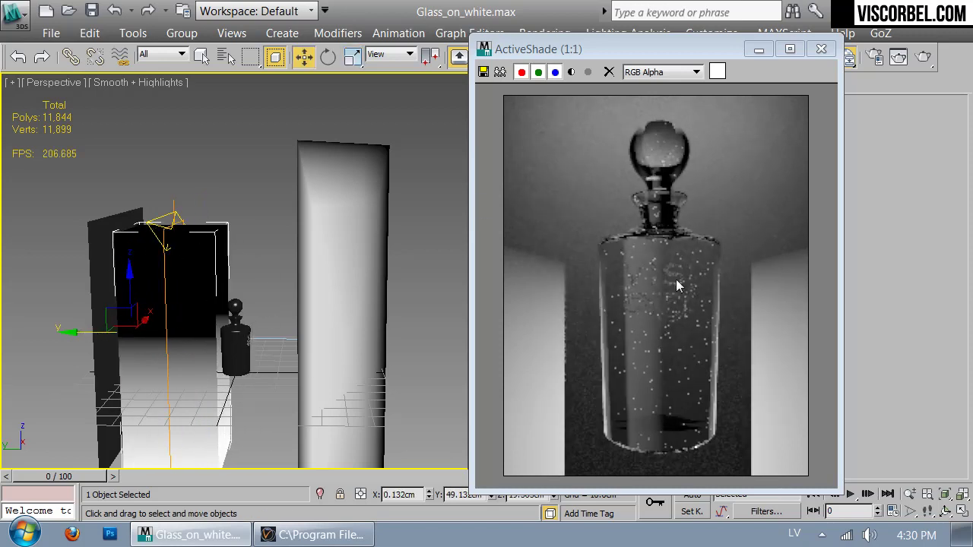
middle_click_drag(237, 312, 179, 378, "alt")
middle_click_drag(88, 332, 98, 335, "alt")
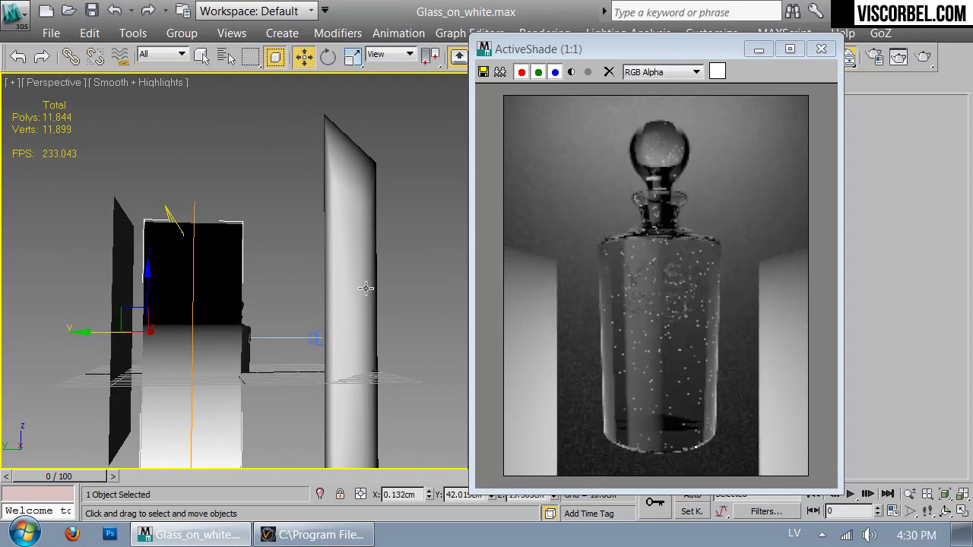
- Try a lower position nearer the backdrop for the tilted plane light, and undo the move
left_click(164, 208)
left_click_drag(162, 207, 152, 228)
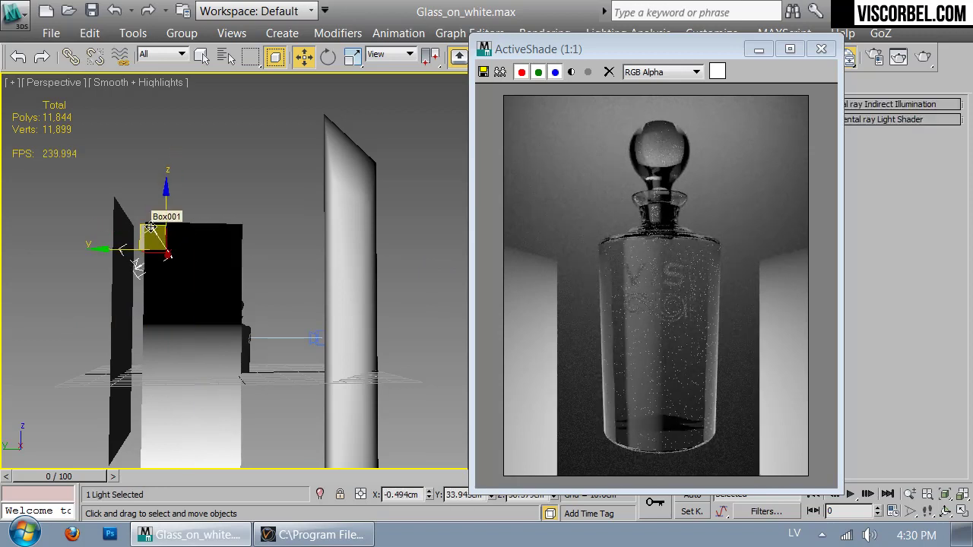
key("ctrl+z")
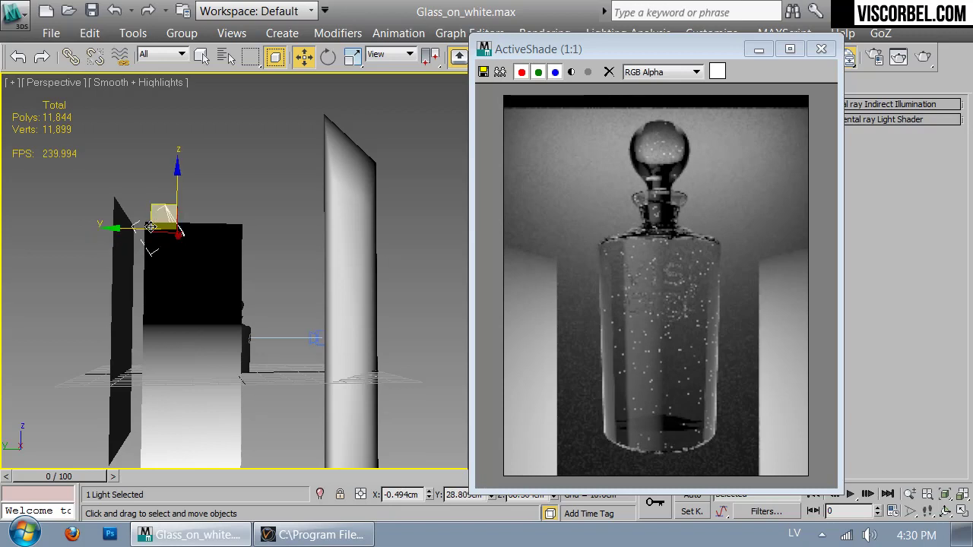
middle_click_drag(291, 257, 261, 268, "alt")
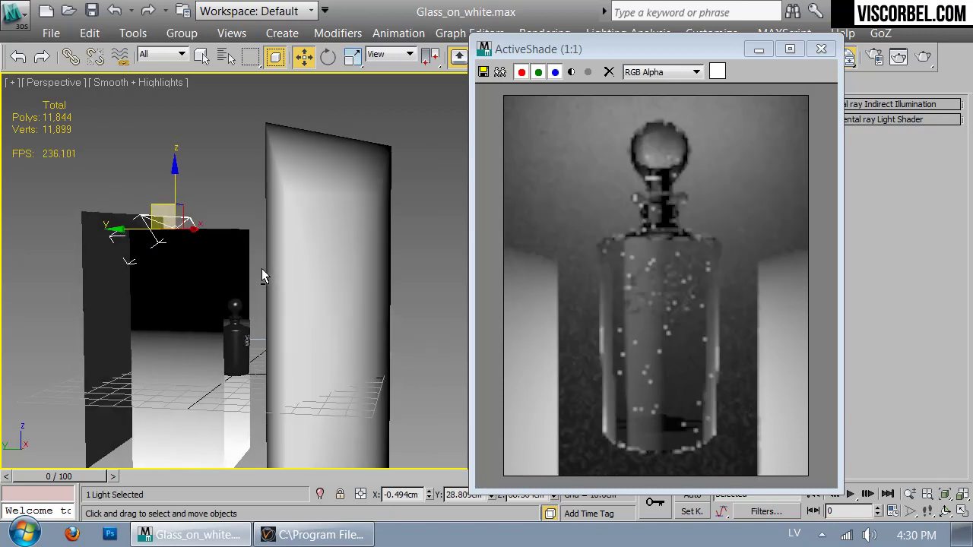
- Hide the front light plane temporarily to compare its reflection in the preview, and undo the hiding
left_click(238, 259)
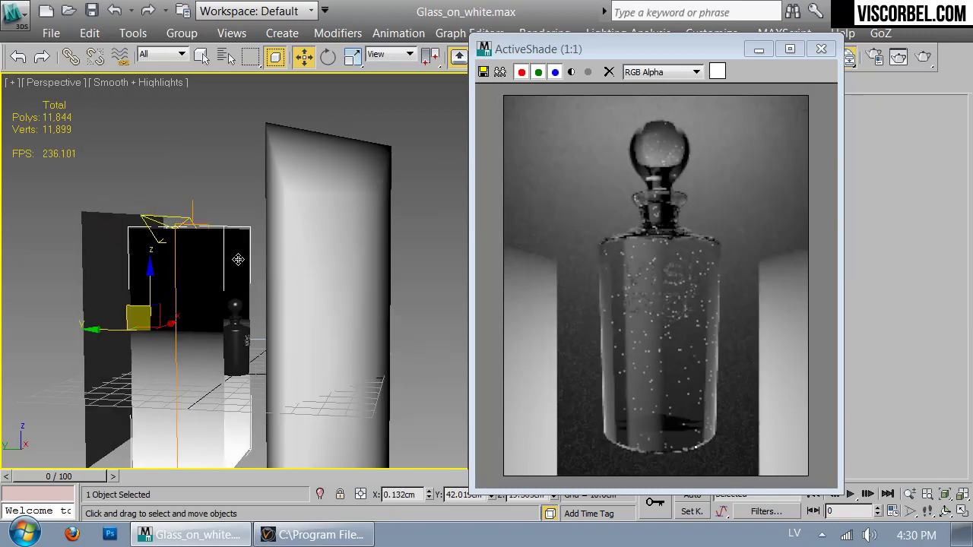
left_click(89, 244)
left_click(351, 247)
right_click(352, 247)
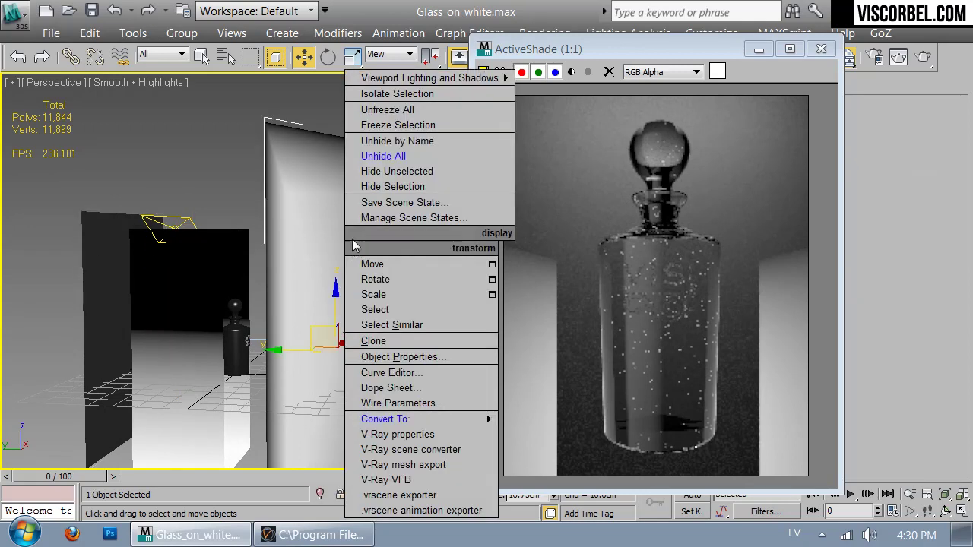
left_click(388, 186)
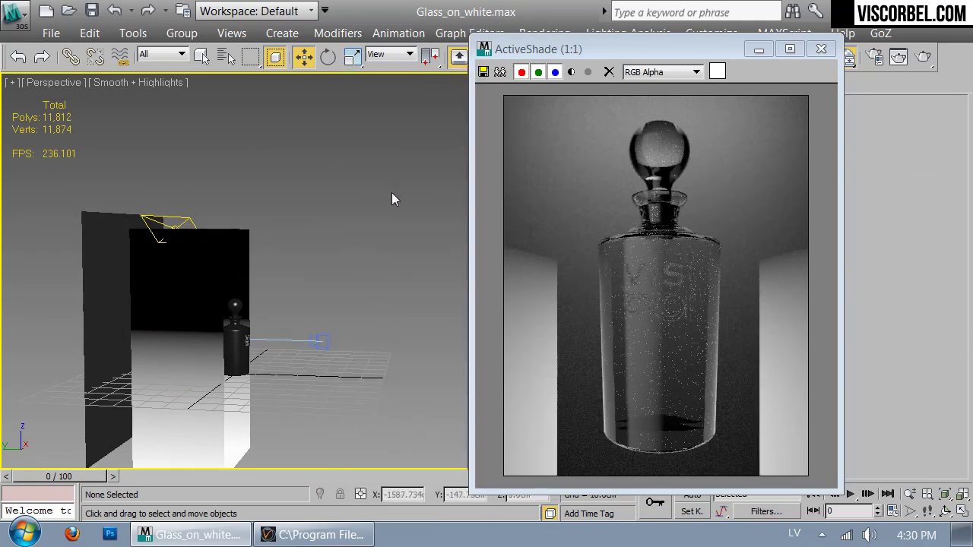
key("ctrl+z")
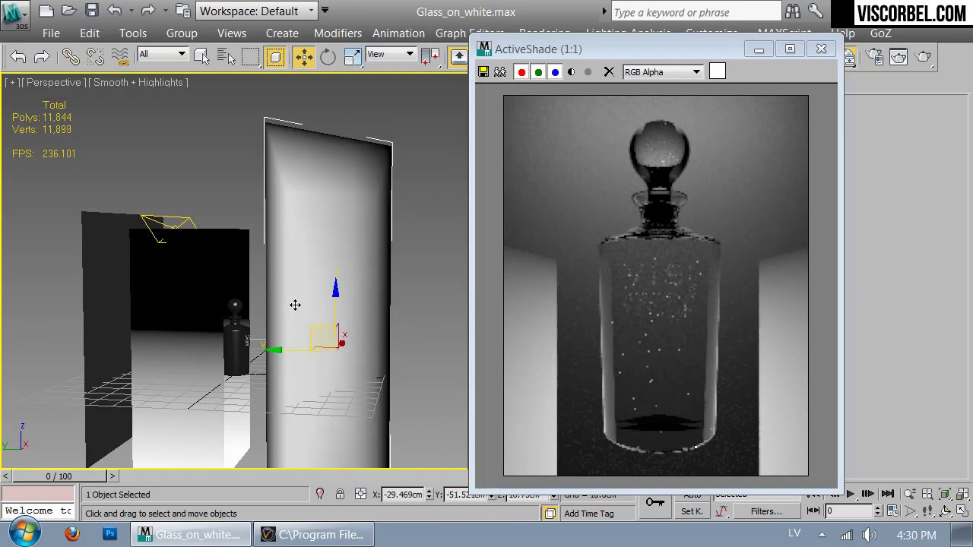
middle_click_drag(299, 311, 276, 343, "alt")
left_click(115, 317)
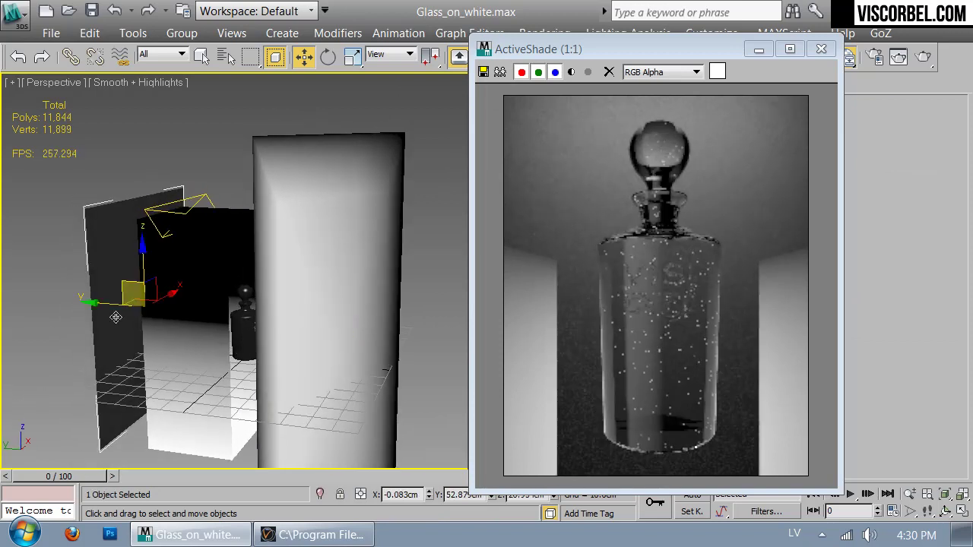
middle_click_drag(115, 318, 124, 322, "alt")
right_click(257, 244)
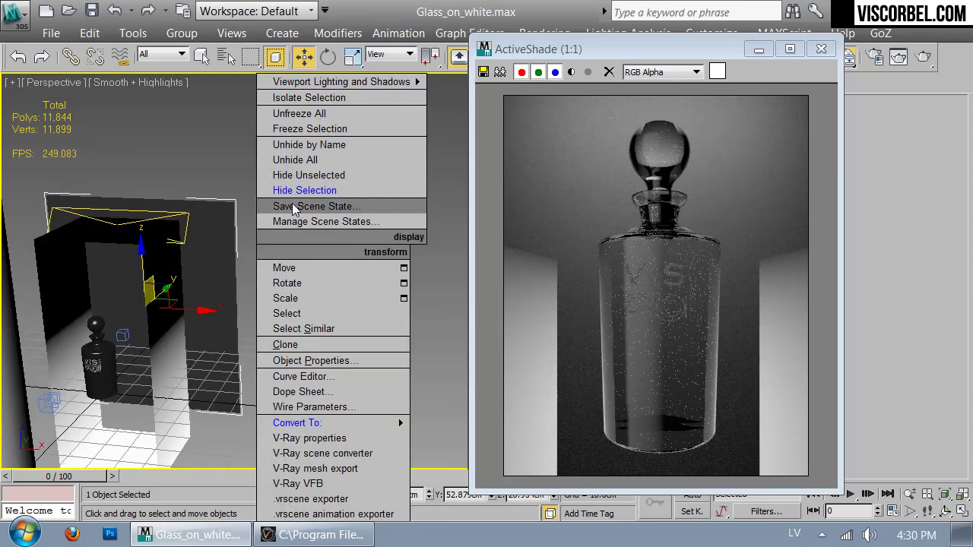
middle_click_drag(188, 347, 307, 295)
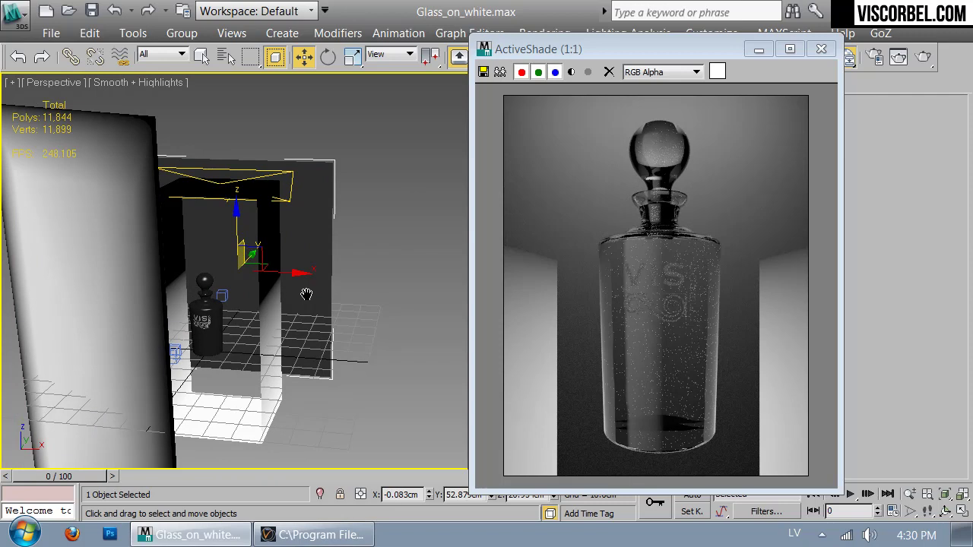
middle_click_drag(228, 347, 47, 346, "alt")
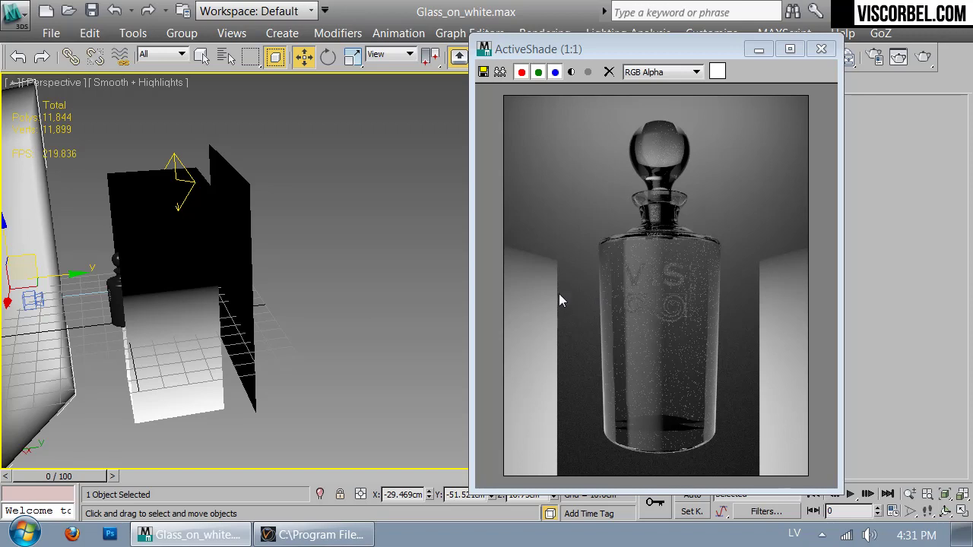
- Go up to the front plane's Material #40 light material and set its color multiplier to 30
left_click_drag(662, 49, 352, 47)
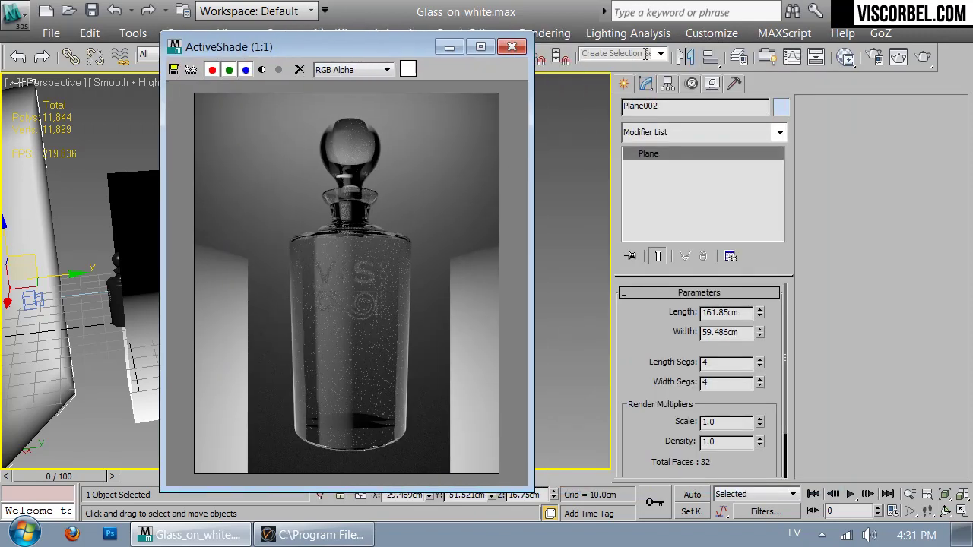
left_click(847, 58)
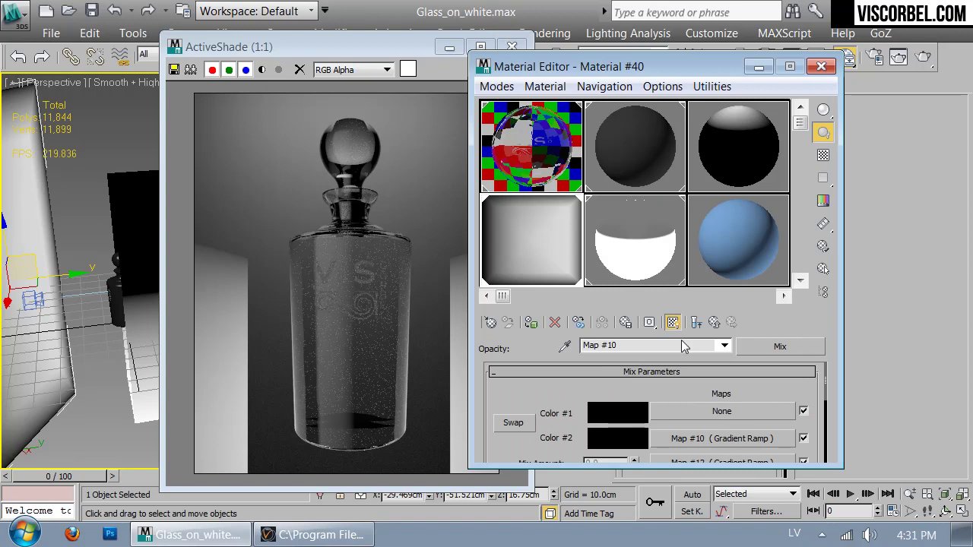
left_click(696, 322)
type("40")
key("Return")
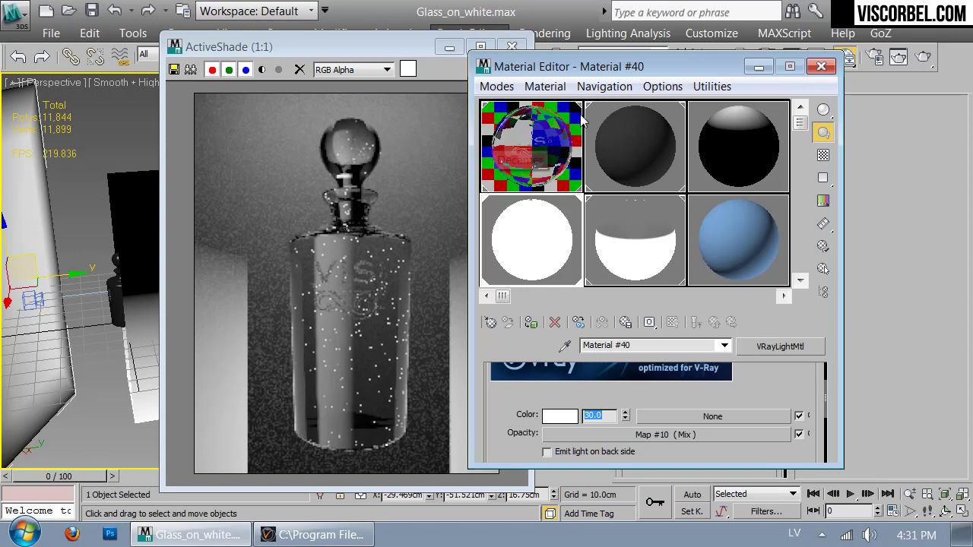
- Stretch the front light plane's height further to about 179%
scroll(70, 287, "down", 3)
middle_click_drag(147, 251, 104, 270)
key("r")
left_click_drag(64, 227, 63, 192)
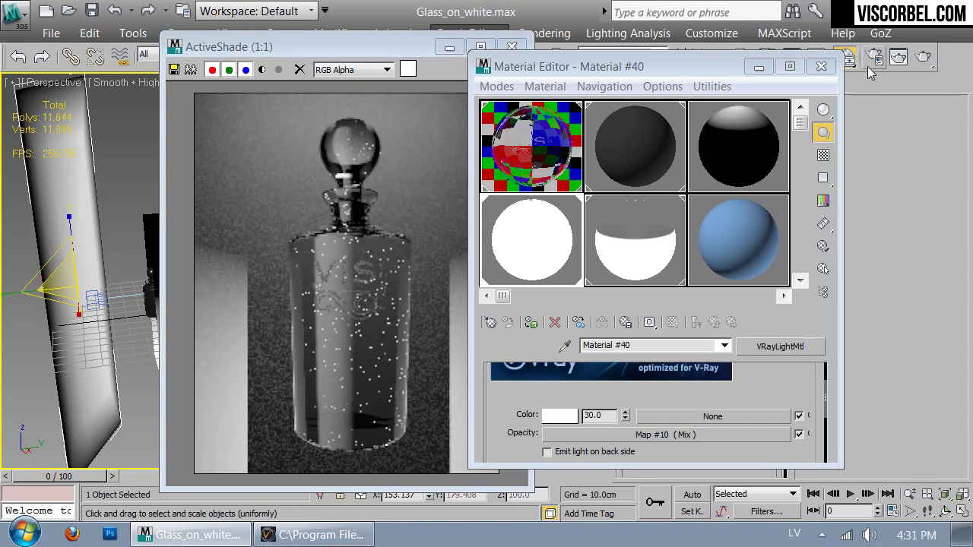
- Close the material editor and reposition the ActiveShade preview beside the light plane and frame
left_click(821, 67)
left_click(359, 302)
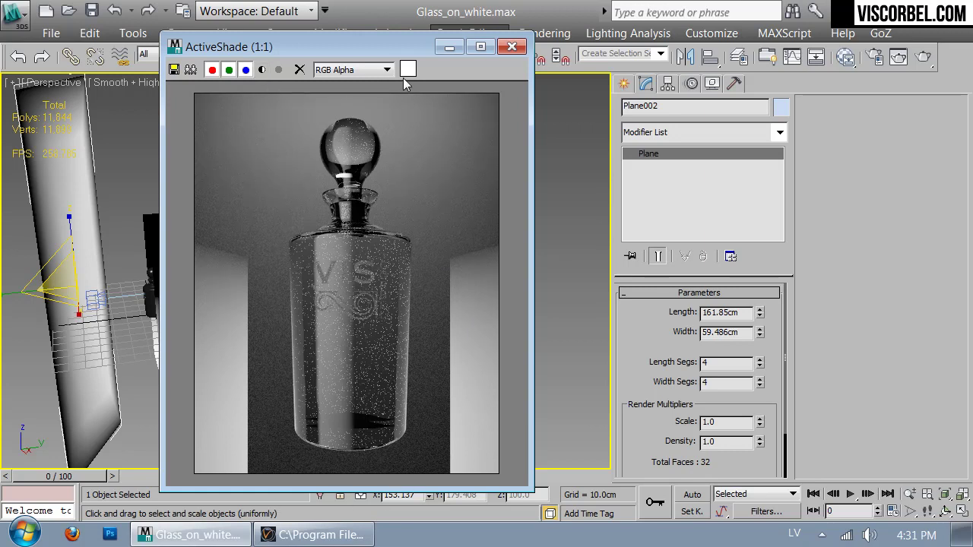
left_click_drag(374, 44, 436, 34)
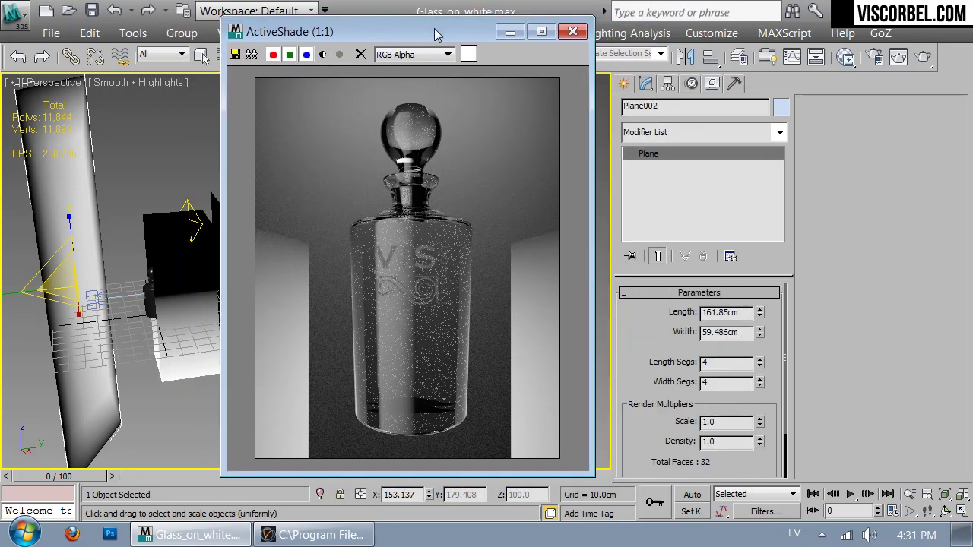